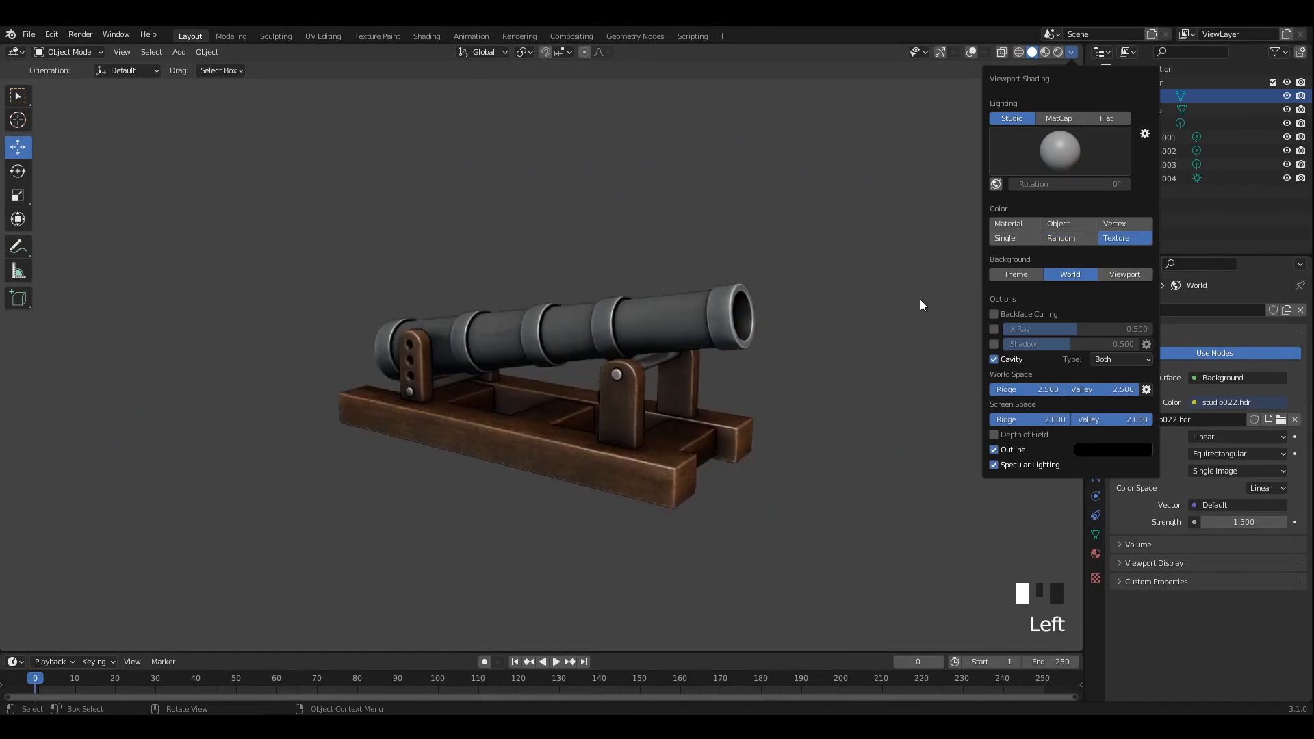
Examine the finished cannon up close in solid shading and in material preview shading.
{"action": "scroll", "coordinate": [787, 342], "scroll_direction": "up", "scroll_amount": 2}
{"action": "middle_click_drag", "start_coordinate": [743, 348], "coordinate": [793, 362]}
{"action": "scroll", "coordinate": [650, 346], "scroll_direction": "up", "scroll_amount": 4}
{"action": "scroll", "coordinate": [793, 361], "scroll_direction": "down", "scroll_amount": 2}
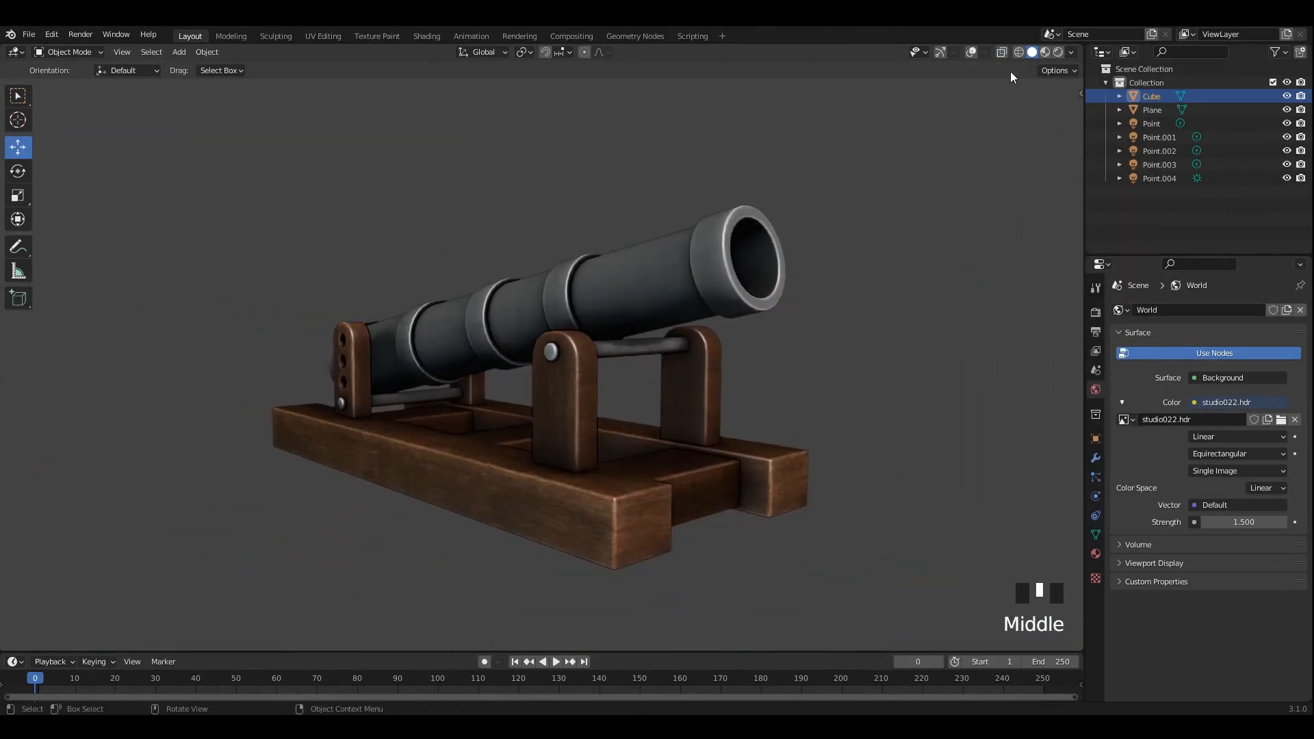
{"action": "left_click", "coordinate": [1045, 52]}
{"action": "left_click", "coordinate": [933, 163]}
{"action": "mouse_move", "coordinate": [933, 163]}
{"action": "middle_mouse_down"}
{"action": "mouse_move", "coordinate": [754, 293]}
{"action": "mouse_move", "coordinate": [1053, 109]}
{"action": "middle_mouse_up"}
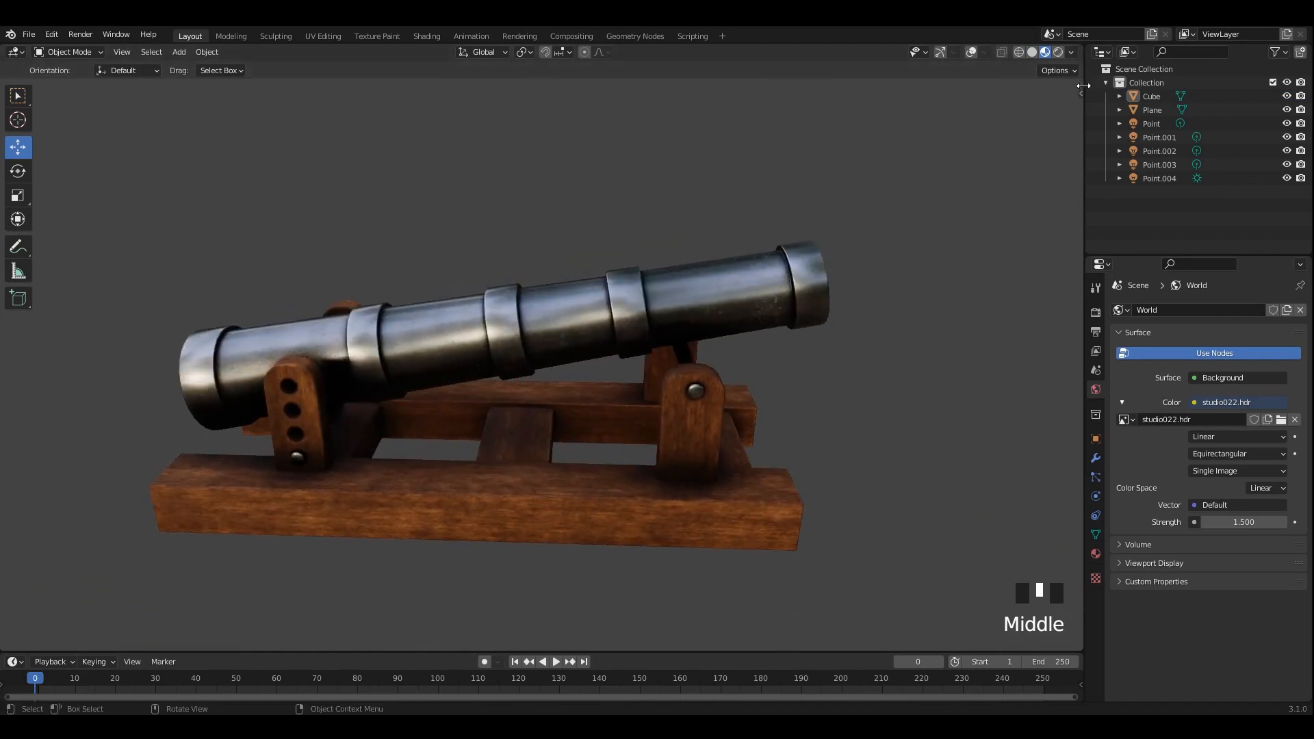
Raise the material preview lighting strength to about 1.885, toggle Scene Lights and leave local view.
{"action": "left_click", "coordinate": [1071, 56]}
{"action": "mouse_move", "coordinate": [1053, 202]}
{"action": "left_mouse_down"}
{"action": "mouse_move", "coordinate": [1010, 202]}
{"action": "mouse_move", "coordinate": [1122, 216]}
{"action": "left_mouse_up"}
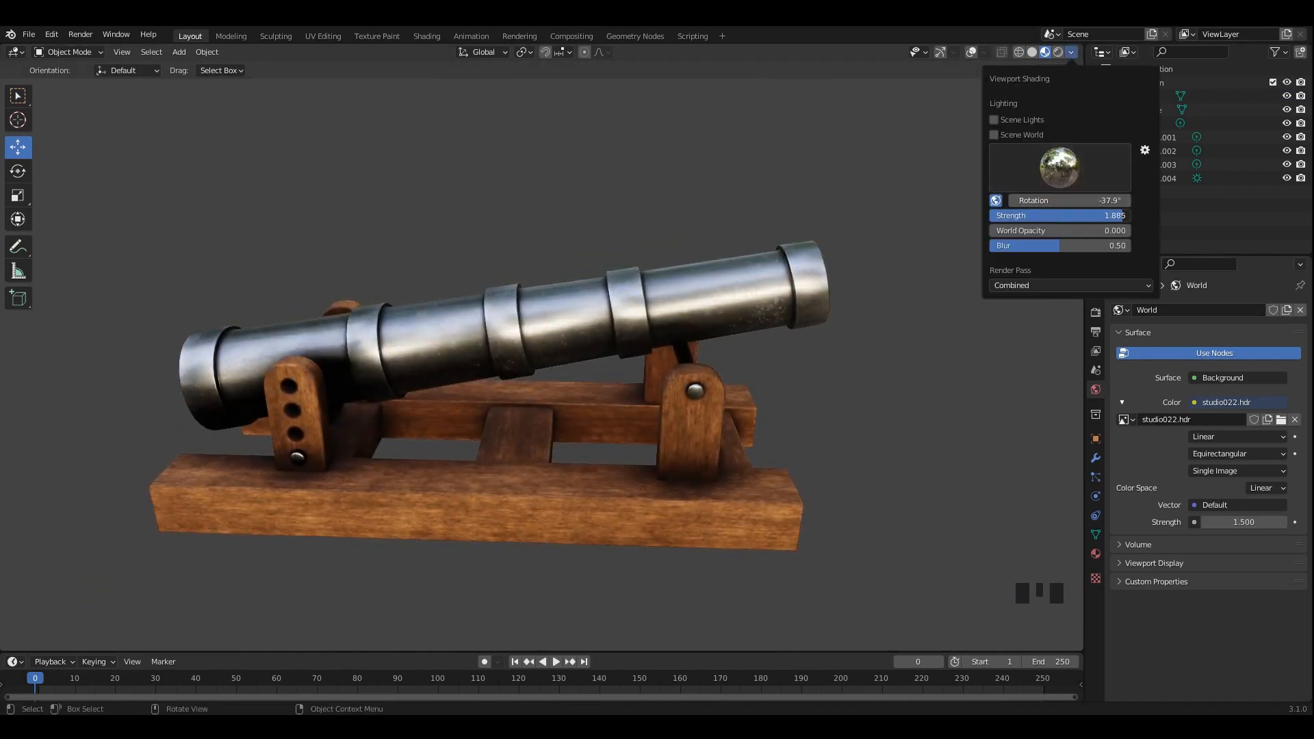
{"action": "left_click", "coordinate": [998, 119]}
{"action": "key", "text": "slash"}
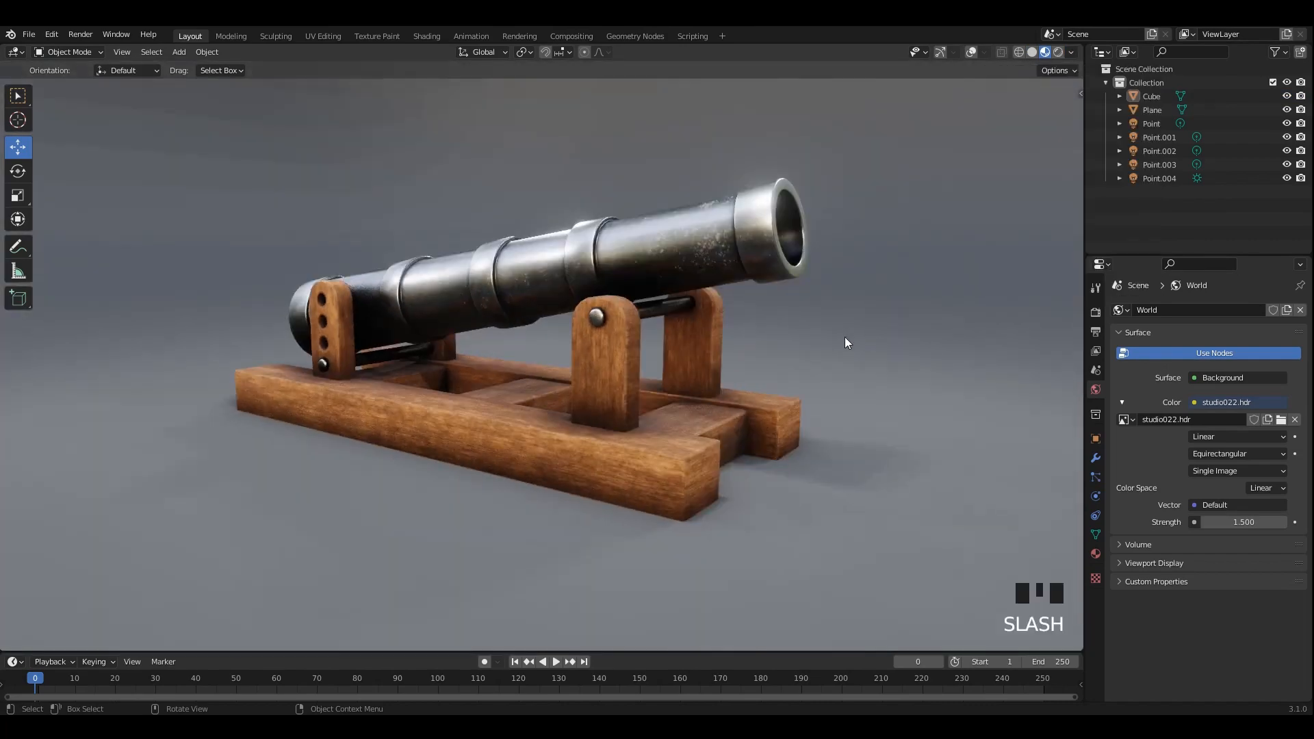
Display the cannon scene in rendered shading and save the file.
{"action": "mouse_move", "coordinate": [844, 337]}
{"action": "middle_mouse_down", "text": "shift"}
{"action": "mouse_move", "coordinate": [830, 370]}
{"action": "mouse_move", "coordinate": [906, 270]}
{"action": "mouse_move", "coordinate": [869, 310]}
{"action": "mouse_move", "coordinate": [545, 306]}
{"action": "mouse_move", "coordinate": [833, 308]}
{"action": "mouse_move", "coordinate": [674, 285]}
{"action": "mouse_move", "coordinate": [668, 336]}
{"action": "mouse_move", "coordinate": [652, 274]}
{"action": "mouse_move", "coordinate": [691, 310]}
{"action": "mouse_move", "coordinate": [794, 327]}
{"action": "mouse_move", "coordinate": [671, 335]}
{"action": "mouse_move", "coordinate": [807, 331]}
{"action": "mouse_move", "coordinate": [867, 319]}
{"action": "mouse_move", "coordinate": [527, 327]}
{"action": "mouse_move", "coordinate": [733, 328]}
{"action": "middle_mouse_up", "text": "shift"}
{"action": "left_click", "coordinate": [1057, 53]}
{"action": "scroll", "coordinate": [667, 291], "scroll_direction": "up", "scroll_amount": 2}
{"action": "scroll", "coordinate": [619, 280], "scroll_direction": "up", "scroll_amount": 2}
{"action": "scroll", "coordinate": [700, 282], "scroll_direction": "down", "scroll_amount": 1}
{"action": "scroll", "coordinate": [655, 322], "scroll_direction": "down", "scroll_amount": 1}
{"action": "scroll", "coordinate": [720, 323], "scroll_direction": "up", "scroll_amount": 1}
{"action": "key", "text": "ctrl+s"}
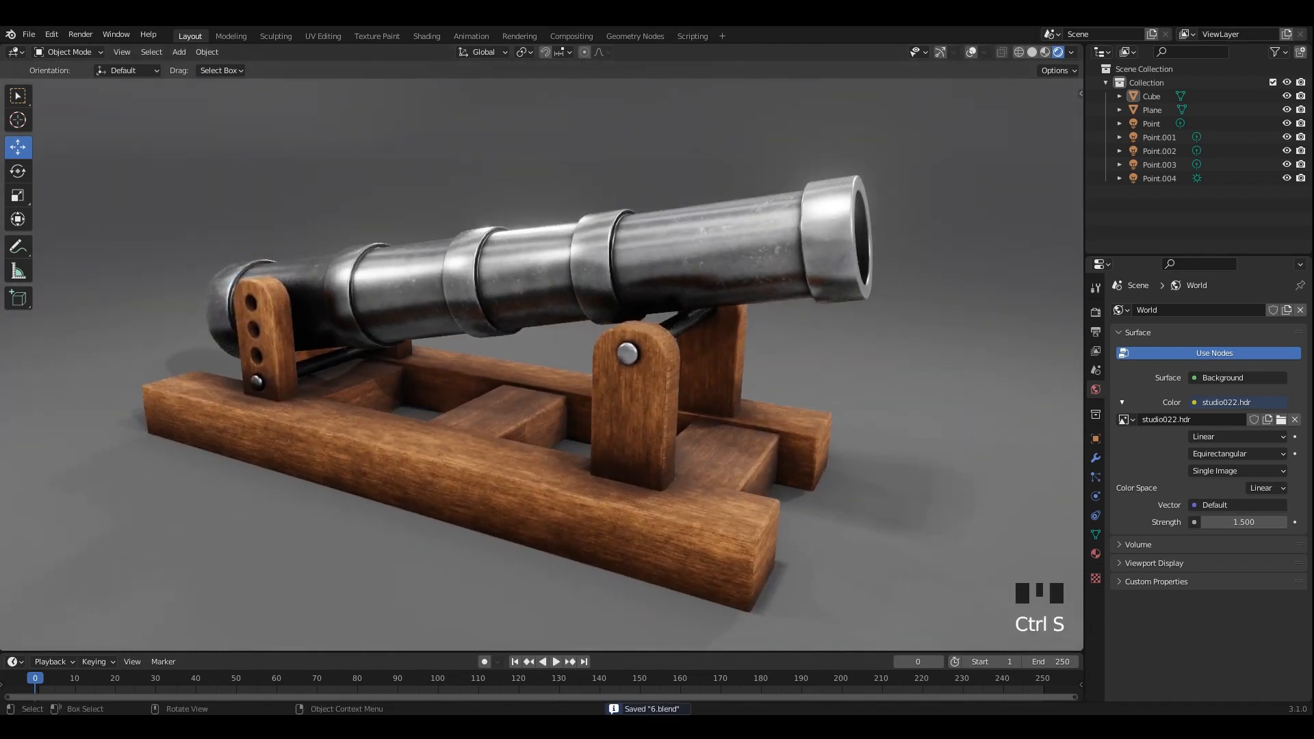
{"action": "middle_click_drag", "start_coordinate": [684, 181], "coordinate": [670, 207]}
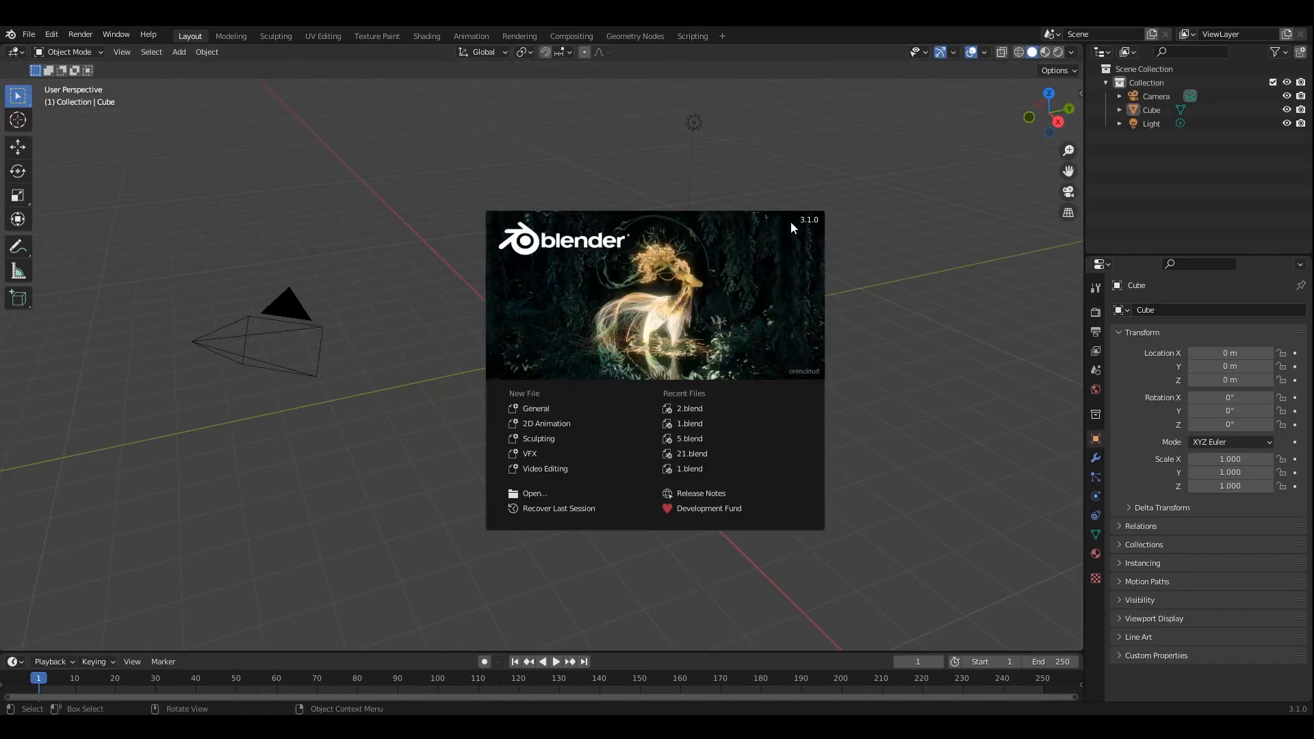
Delete the default camera and light from the new scene, keeping only the cube.
{"action": "left_click", "coordinate": [865, 404]}
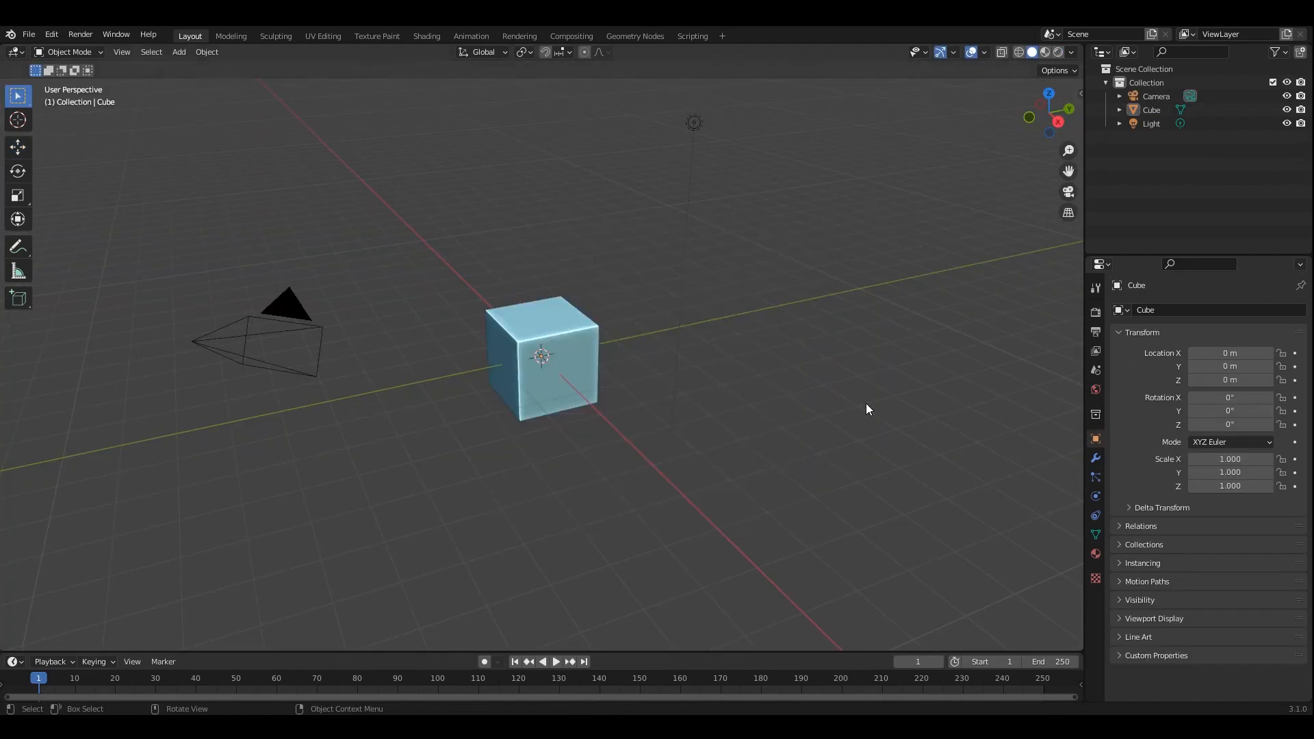
{"action": "key", "text": "n"}
{"action": "left_click", "coordinate": [1007, 110]}
{"action": "key", "text": "n"}
{"action": "middle_click_drag", "start_coordinate": [830, 302], "coordinate": [651, 372]}
{"action": "left_click_drag", "start_coordinate": [669, 163], "coordinate": [880, 369]}
{"action": "key", "text": "x"}
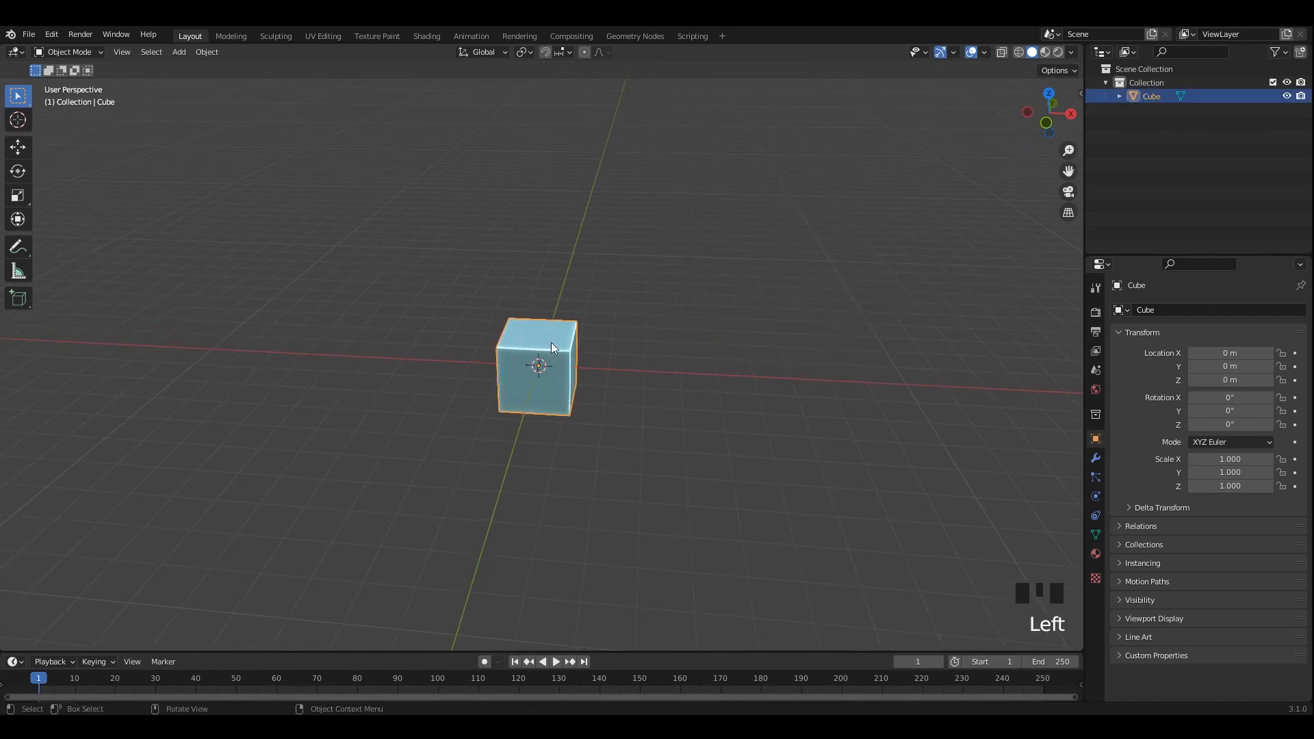
Flatten the cube along Z to about 0.234 scale and apply its scale.
{"action": "key", "text": "grave"}
{"action": "left_click", "coordinate": [635, 373]}
{"action": "left_click", "coordinate": [26, 149]}
{"action": "scroll", "coordinate": [582, 305], "scroll_direction": "down", "scroll_amount": 4}
{"action": "middle_click_drag", "start_coordinate": [582, 305], "coordinate": [770, 371]}
{"action": "key", "text": "s"}
{"action": "left_click", "coordinate": [611, 354]}
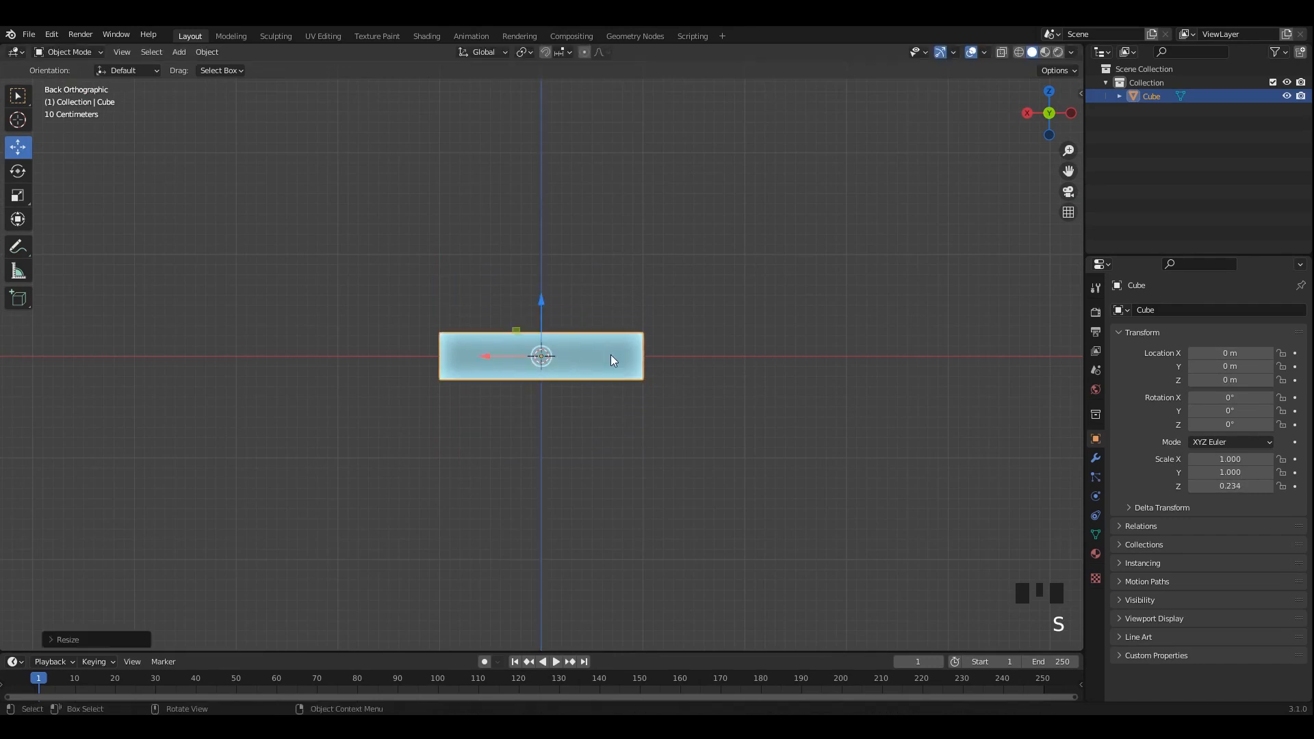
{"action": "key", "text": "ctrl+a"}
{"action": "left_click", "coordinate": [744, 438]}
Narrow the block along X to about 0.311 scale and move it along X to about -1.3 m.
{"action": "middle_click_drag", "start_coordinate": [650, 426], "coordinate": [689, 460]}
{"action": "key", "text": "s"}
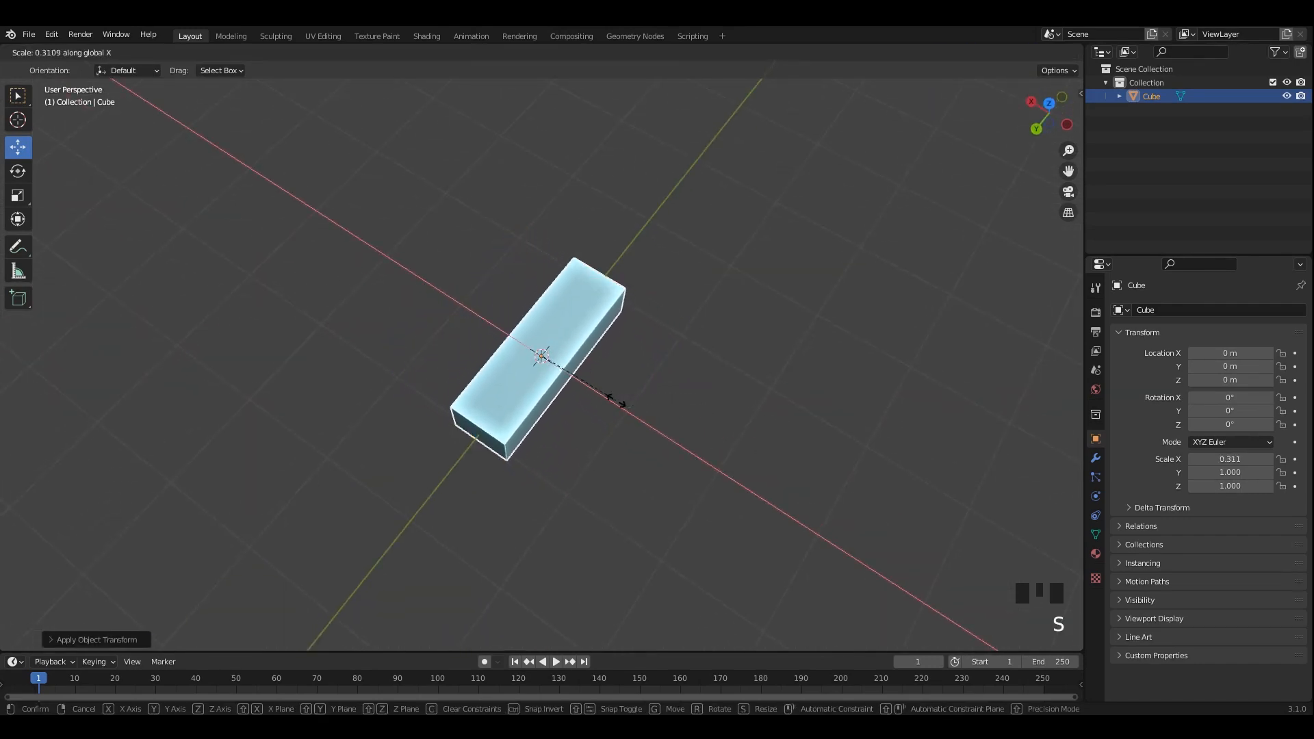
{"action": "left_click", "coordinate": [606, 394]}
{"action": "left_click_drag", "start_coordinate": [498, 330], "coordinate": [647, 422]}
{"action": "key", "text": "grave"}
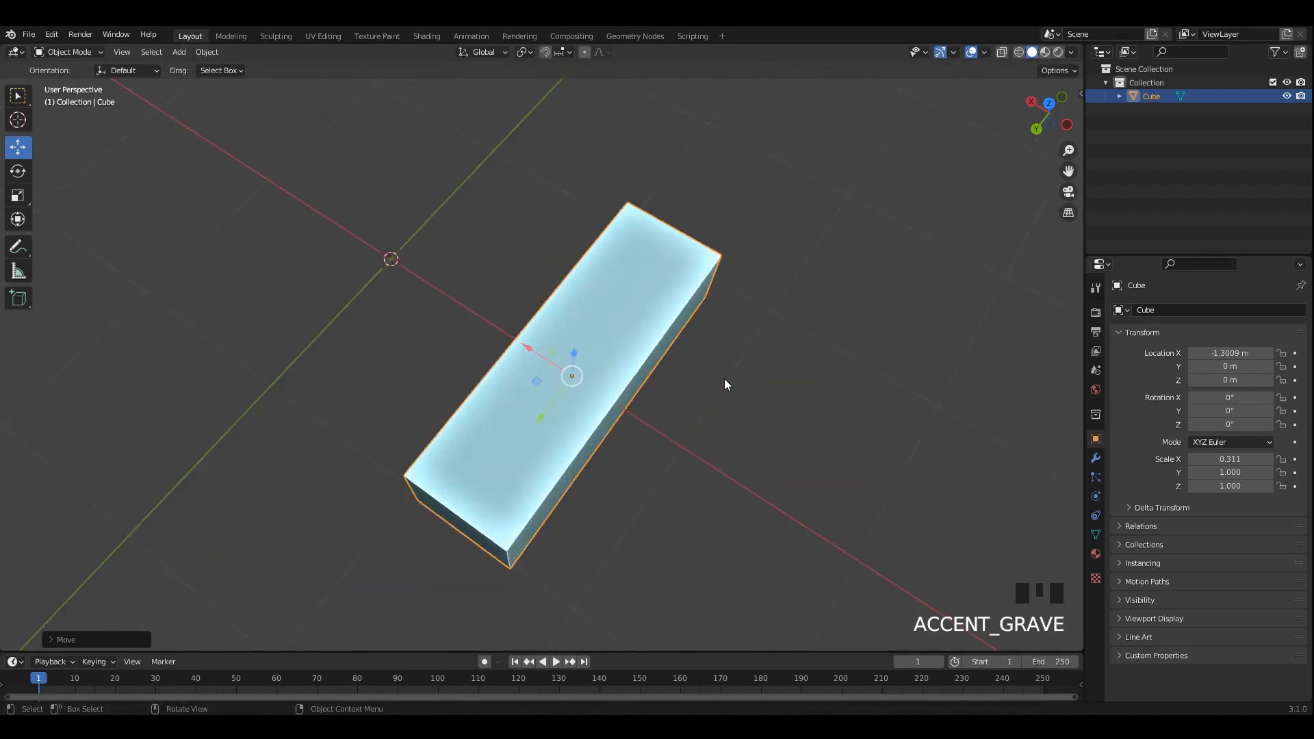
Stretch the block along Y to about 2.43 scale to form a long bar.
{"action": "middle_click_drag", "start_coordinate": [724, 380], "coordinate": [640, 371]}
{"action": "scroll", "coordinate": [645, 370], "scroll_direction": "down", "scroll_amount": 1}
{"action": "key", "text": "s"}
{"action": "key", "text": "y"}
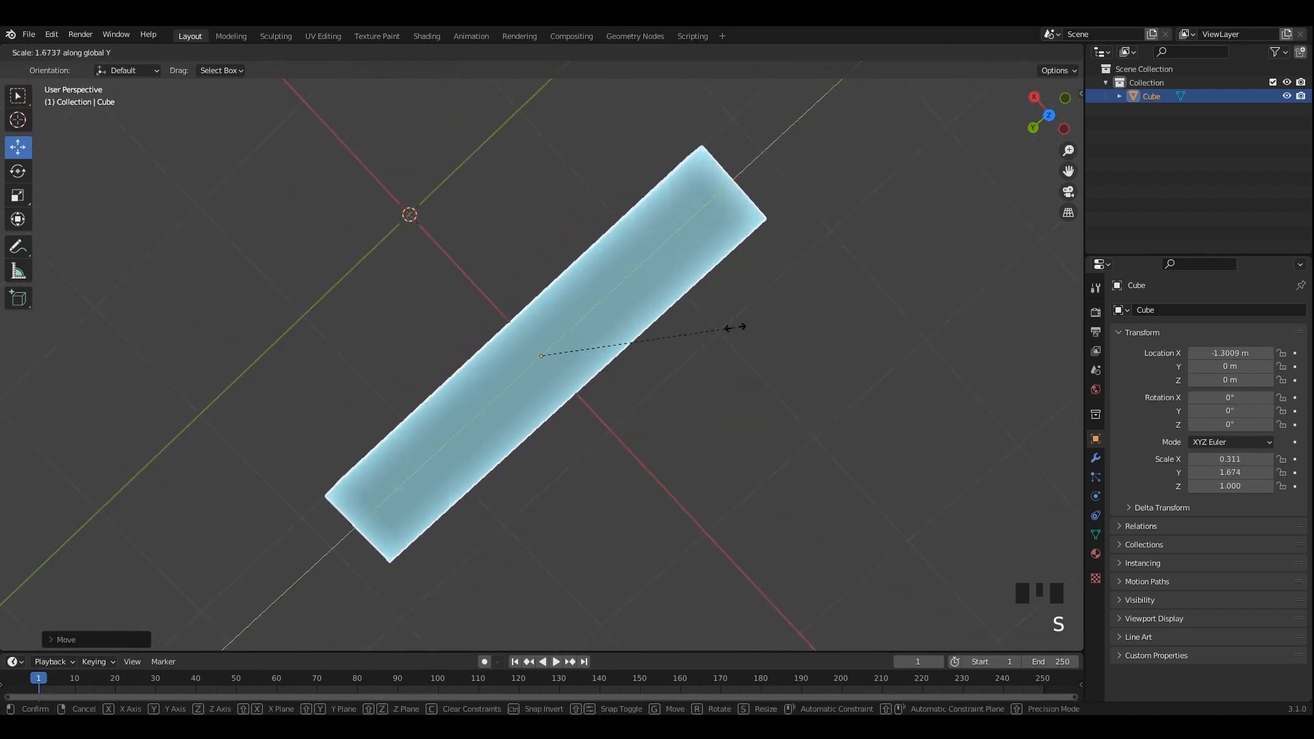
{"action": "left_click", "coordinate": [811, 267]}
{"action": "scroll", "coordinate": [560, 364], "scroll_direction": "down", "scroll_amount": 3}
{"action": "scroll", "coordinate": [500, 393], "scroll_direction": "up", "scroll_amount": 1}
Widen the bar along X to about 0.334 scale and apply all its transforms.
{"action": "middle_click_drag", "start_coordinate": [560, 364], "coordinate": [638, 368]}
{"action": "key", "text": "s"}
{"action": "key", "text": "x"}
{"action": "left_click", "coordinate": [626, 372]}
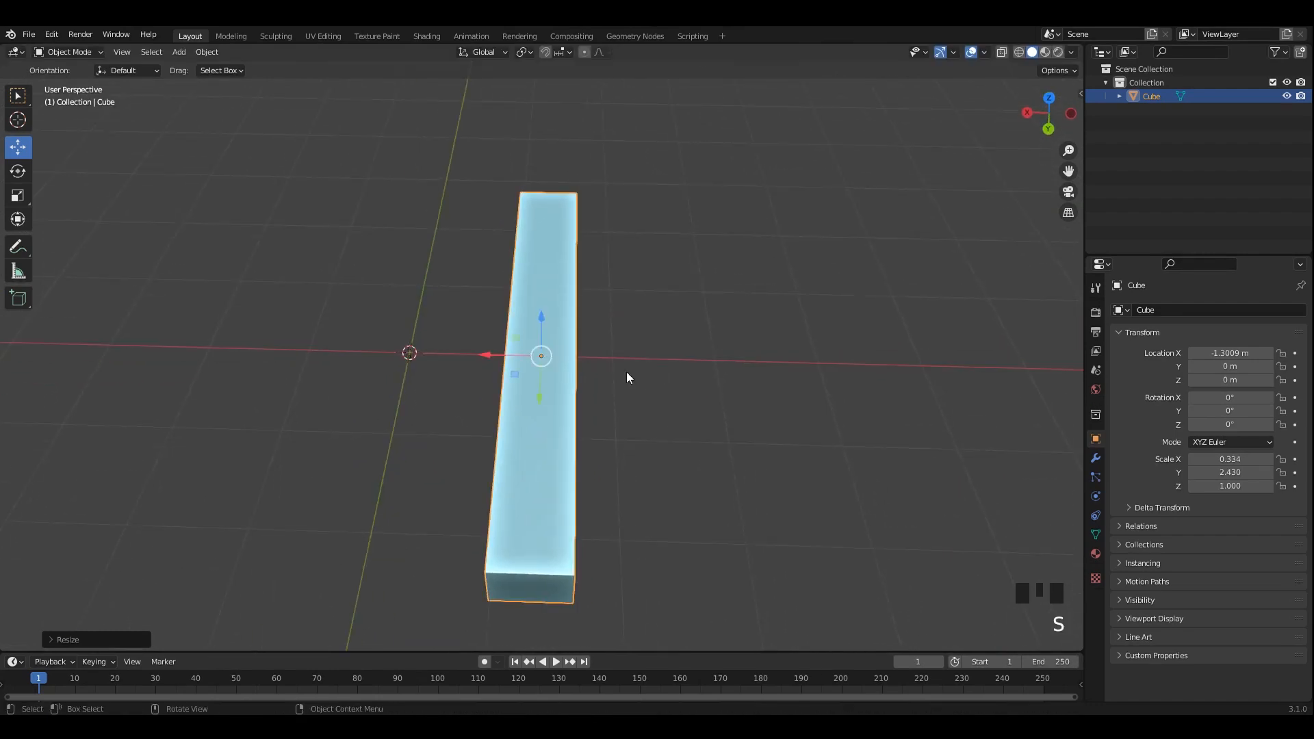
{"action": "key", "text": "ctrl+a"}
{"action": "left_click", "coordinate": [661, 420]}
Bevel all edges of the bar slightly and shade the object smooth.
{"action": "middle_click_drag", "start_coordinate": [589, 430], "coordinate": [612, 392]}
{"action": "middle_click_drag", "start_coordinate": [612, 392], "coordinate": [640, 392], "text": "shift"}
{"action": "key", "text": "Tab"}
{"action": "key", "text": "a"}
{"action": "key", "text": "2"}
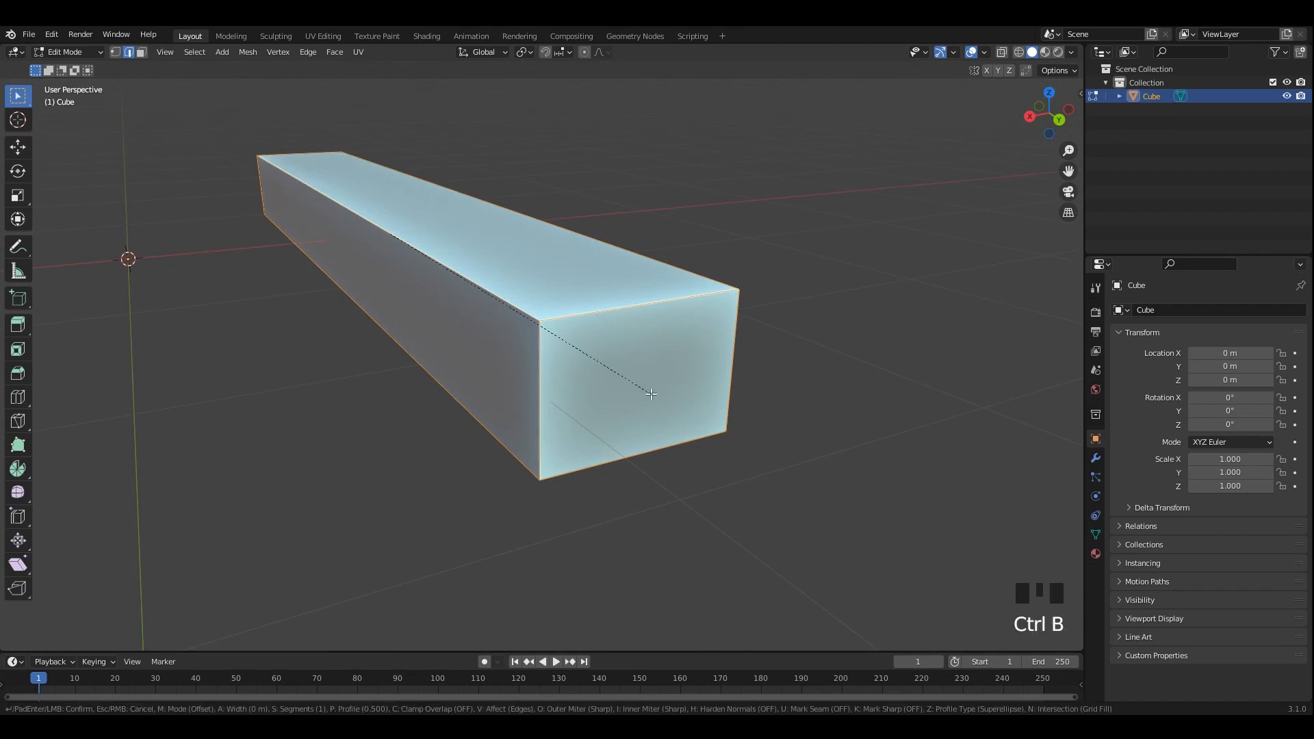
{"action": "left_click", "coordinate": [633, 385]}
{"action": "key", "text": "Tab"}
{"action": "right_click", "coordinate": [621, 356]}
{"action": "left_click", "coordinate": [621, 356]}
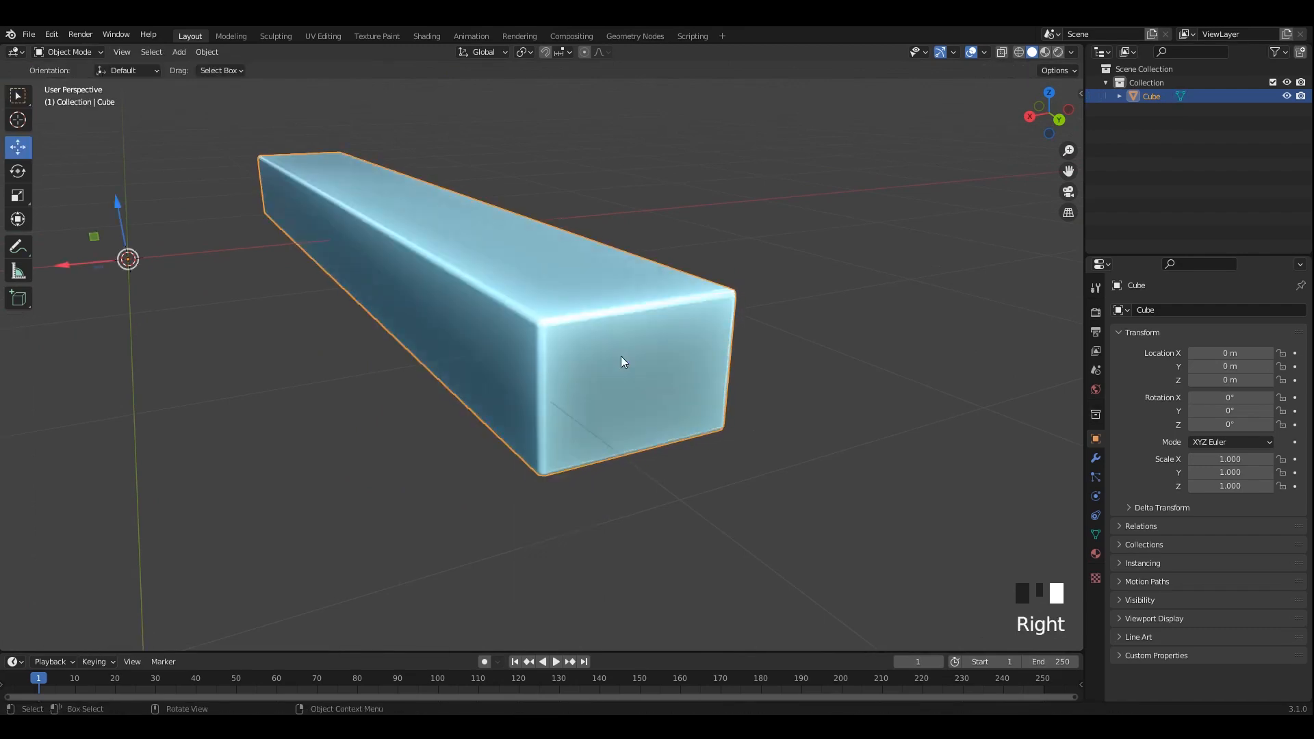
Try to duplicate the bar's mesh along X to the opposite side of the origin.
{"action": "mouse_move", "coordinate": [621, 356]}
{"action": "middle_mouse_down", "text": "alt"}
{"action": "mouse_move", "coordinate": [568, 337]}
{"action": "mouse_move", "coordinate": [545, 379]}
{"action": "mouse_move", "coordinate": [602, 322]}
{"action": "middle_mouse_up", "text": "alt"}
{"action": "scroll", "coordinate": [545, 378], "scroll_direction": "down", "scroll_amount": 3}
{"action": "key", "text": "Tab"}
{"action": "key", "text": "a"}
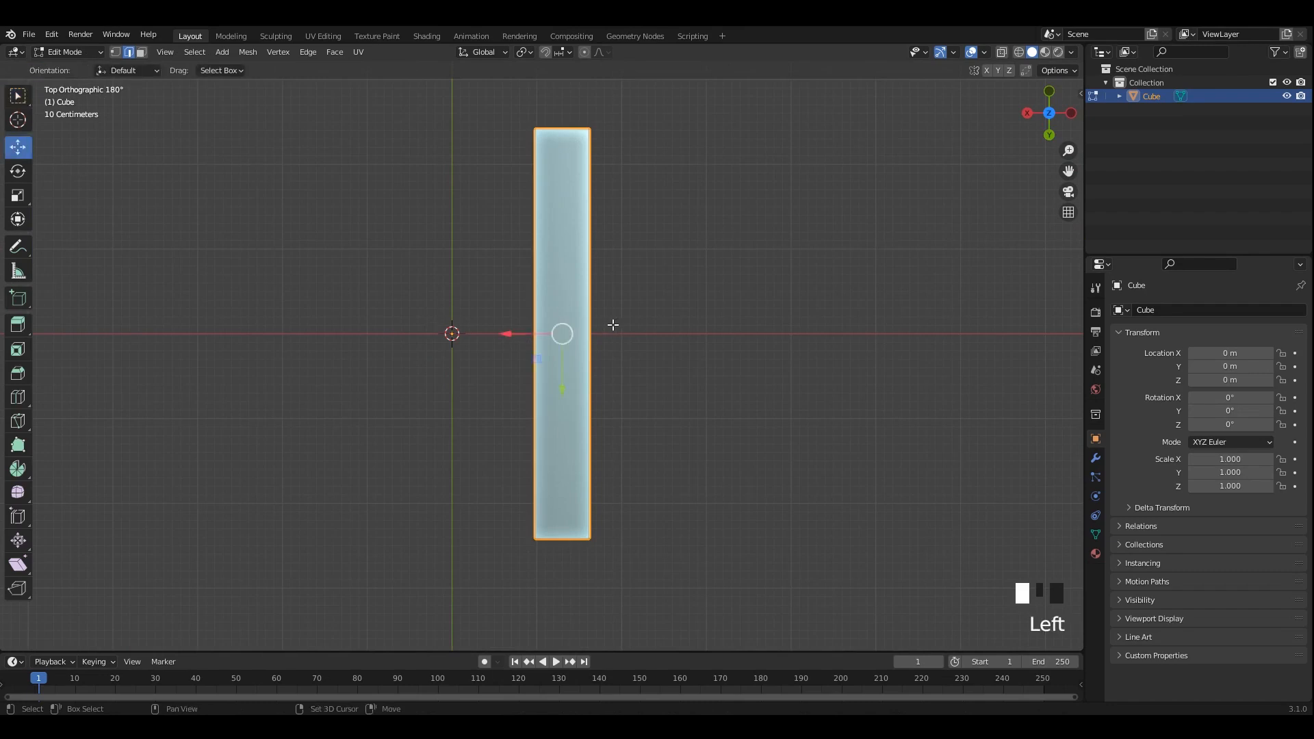
{"action": "key", "text": "shift+d"}
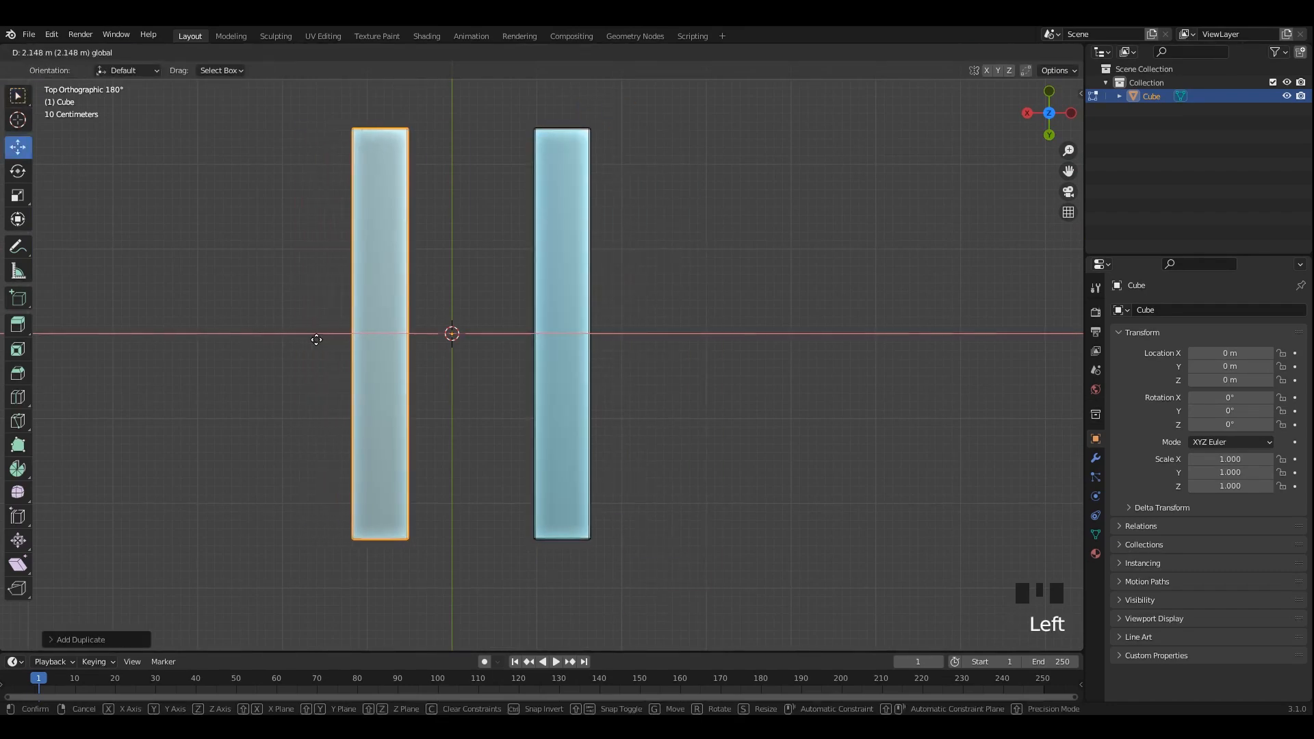
{"action": "key", "text": "alt+z"}
{"action": "left_click_drag", "start_coordinate": [486, 81], "coordinate": [687, 540]}
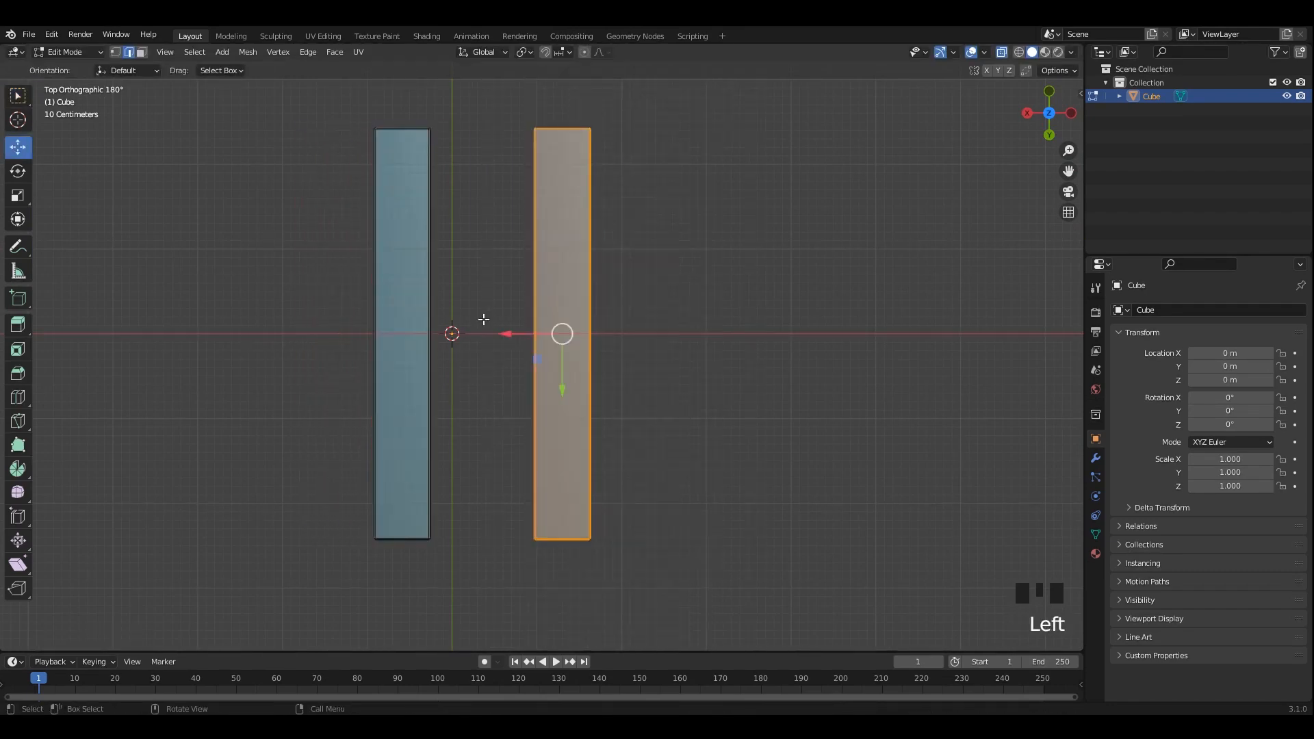
{"action": "key", "text": "ctrl+z"}
{"action": "key", "text": "ctrl+z"}
{"action": "key", "text": "ctrl+z"}
{"action": "key", "text": "ctrl+z"}
{"action": "key", "text": "ctrl+z"}
{"action": "key", "text": "ctrl+z"}
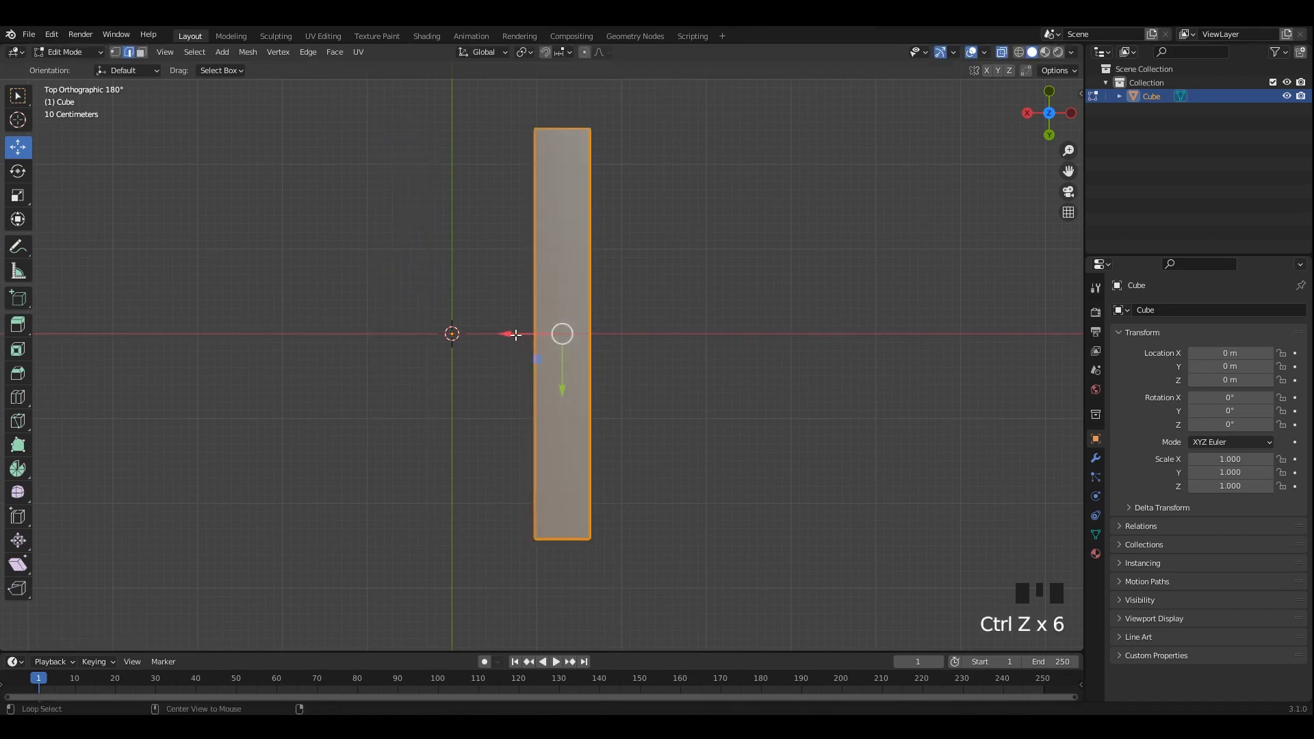
Try to mirror the bar across the X axis with AutoMirror using the Positive orientation.
{"action": "key", "text": "Tab"}
{"action": "key", "text": "n"}
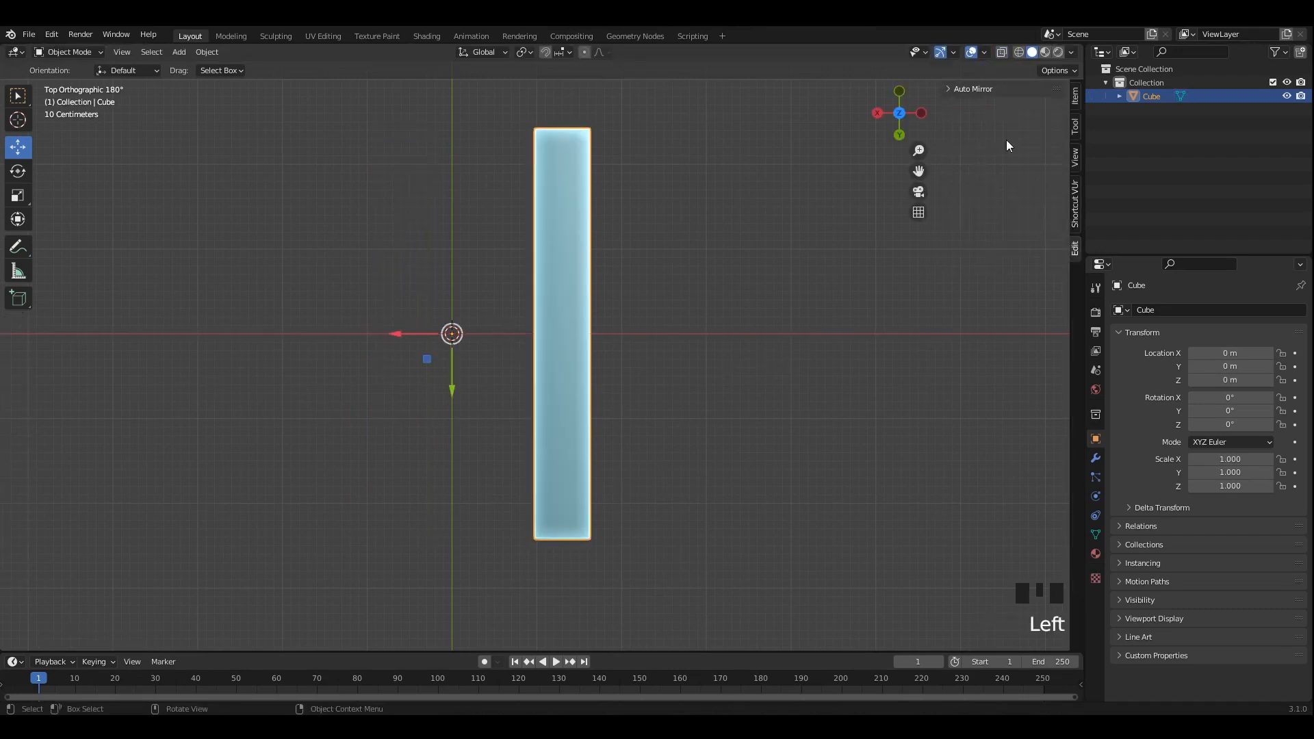
{"action": "left_click", "coordinate": [1002, 112]}
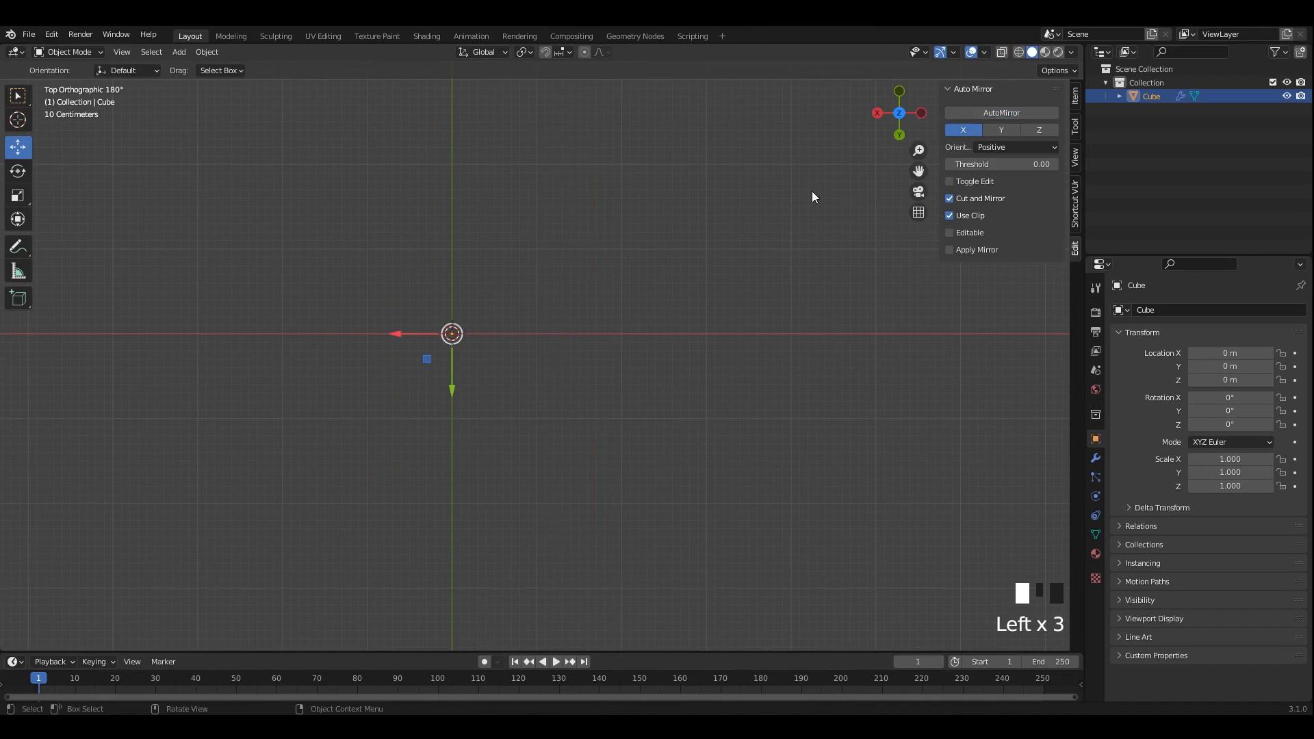
{"action": "key", "text": "ctrl+z"}
Move the bar's mesh about 2.35 m along X past the origin and mirror it on X with AutoMirror.
{"action": "key", "text": "Tab"}
{"action": "key", "text": "Tab"}
{"action": "key", "text": "alt+z"}
{"action": "left_click_drag", "start_coordinate": [503, 333], "coordinate": [295, 335]}
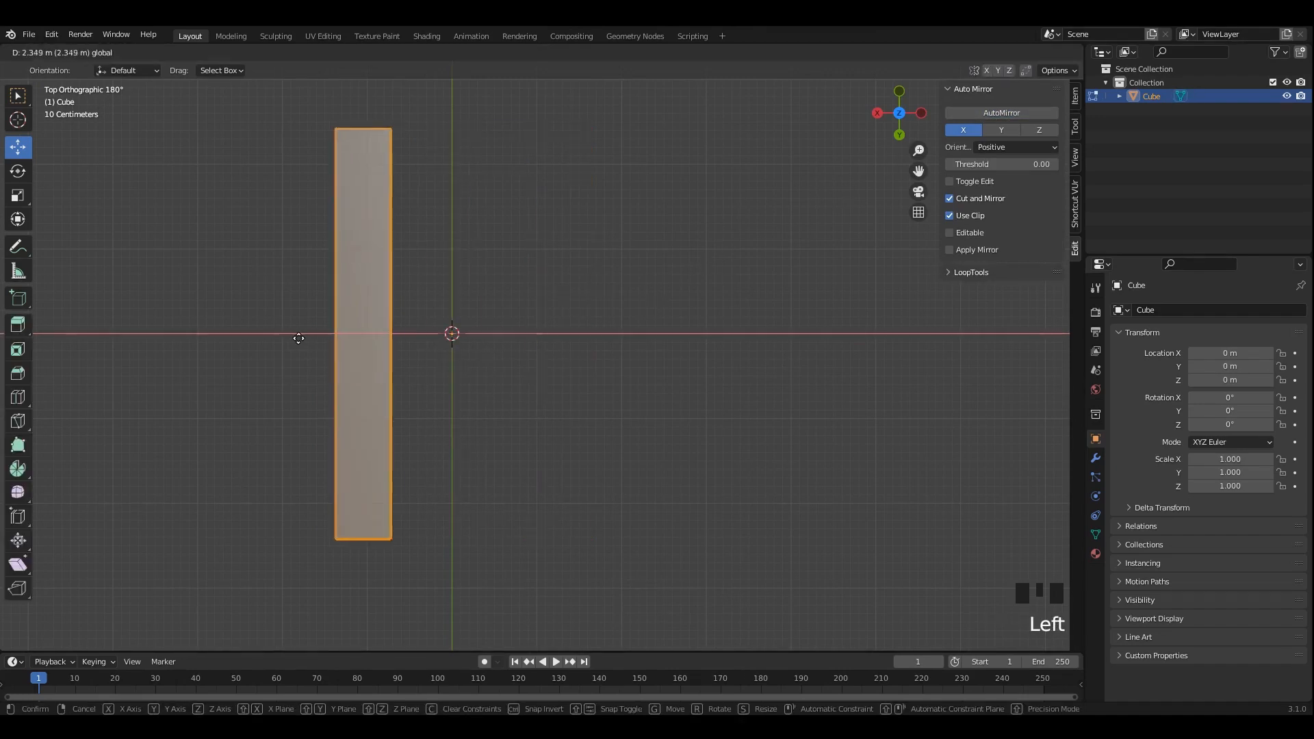
{"action": "key", "text": "Tab"}
{"action": "left_click", "coordinate": [1006, 113]}
{"action": "key", "text": "alt+z"}
{"action": "middle_click_drag", "start_coordinate": [627, 245], "coordinate": [744, 254]}
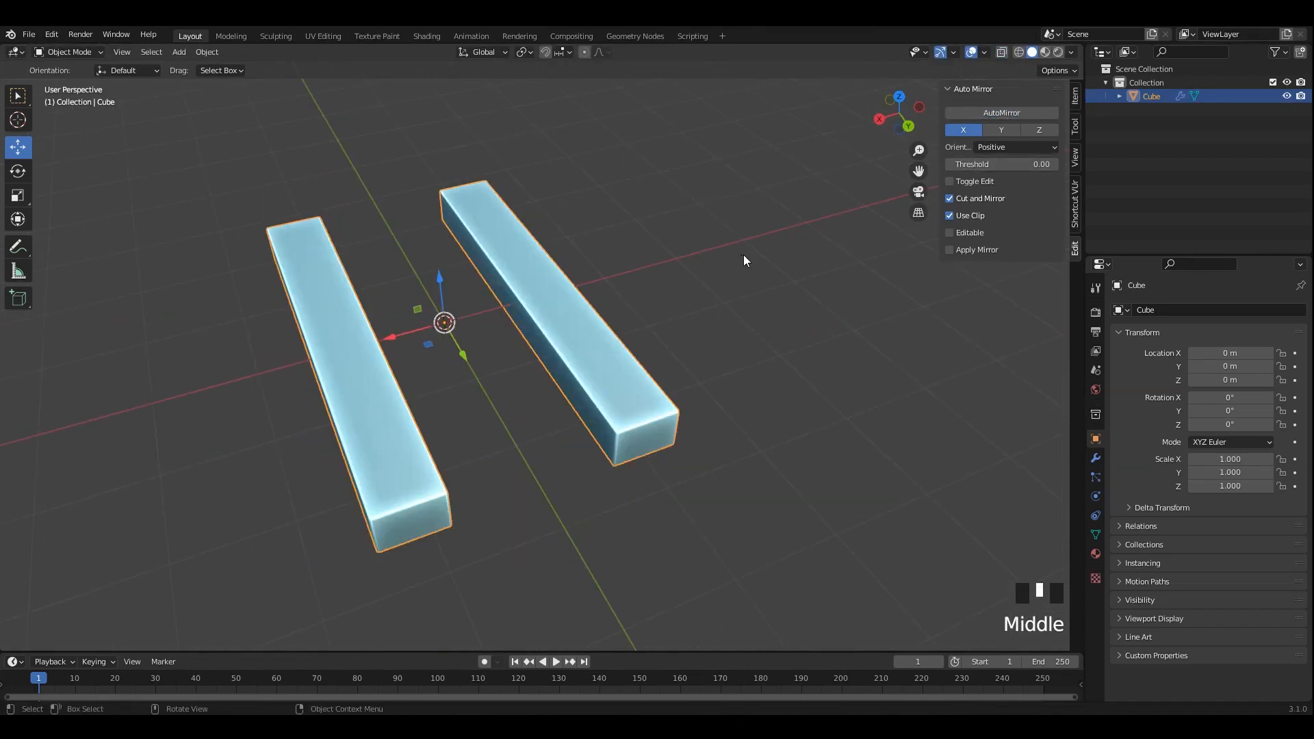
{"action": "left_click", "coordinate": [743, 254]}
{"action": "key", "text": "n"}
Move the entire bar mesh slightly inward along X to narrow the gap between the mirrored bars.
{"action": "left_click", "coordinate": [580, 323]}
{"action": "middle_click_drag", "start_coordinate": [581, 323], "coordinate": [620, 284]}
{"action": "key", "text": "Tab"}
{"action": "middle_click_drag", "start_coordinate": [619, 284], "coordinate": [514, 314]}
{"action": "key", "text": "Tab"}
{"action": "key", "text": "Tab"}
{"action": "key", "text": "a"}
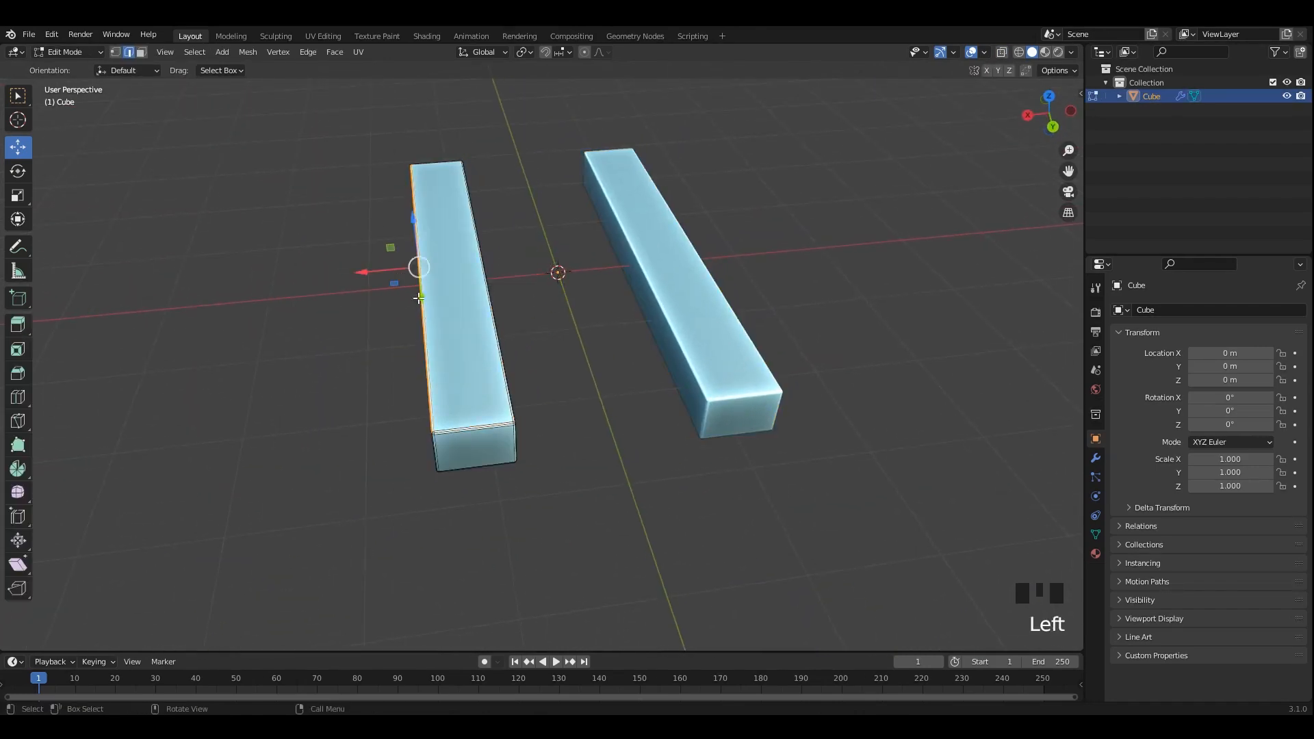
{"action": "left_click_drag", "start_coordinate": [398, 288], "coordinate": [431, 280]}
{"action": "middle_click_drag", "start_coordinate": [432, 280], "coordinate": [472, 274]}
Duplicate the bar, rotate the copy 90 degrees and move it along X so it bridges the two side bars.
{"action": "key", "text": "3"}
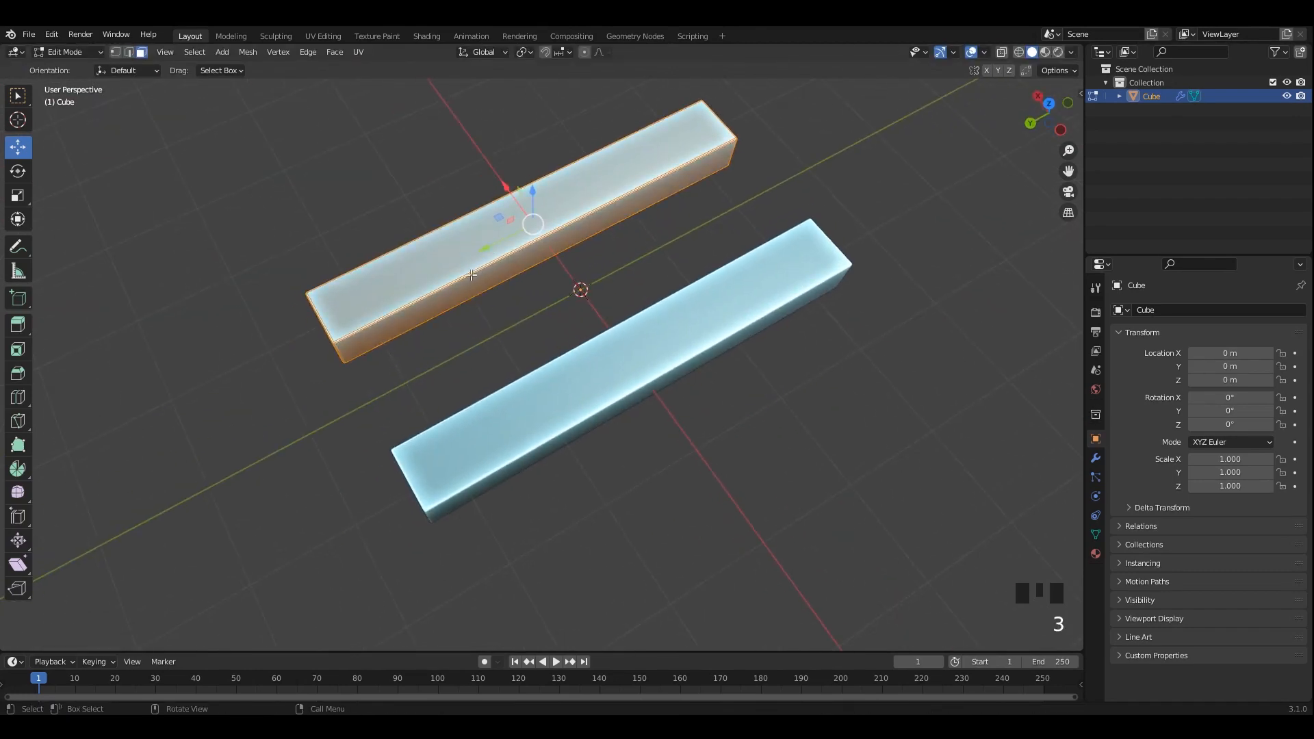
{"action": "middle_click_drag", "start_coordinate": [598, 268], "coordinate": [576, 334], "text": "alt"}
{"action": "key", "text": "shift+d"}
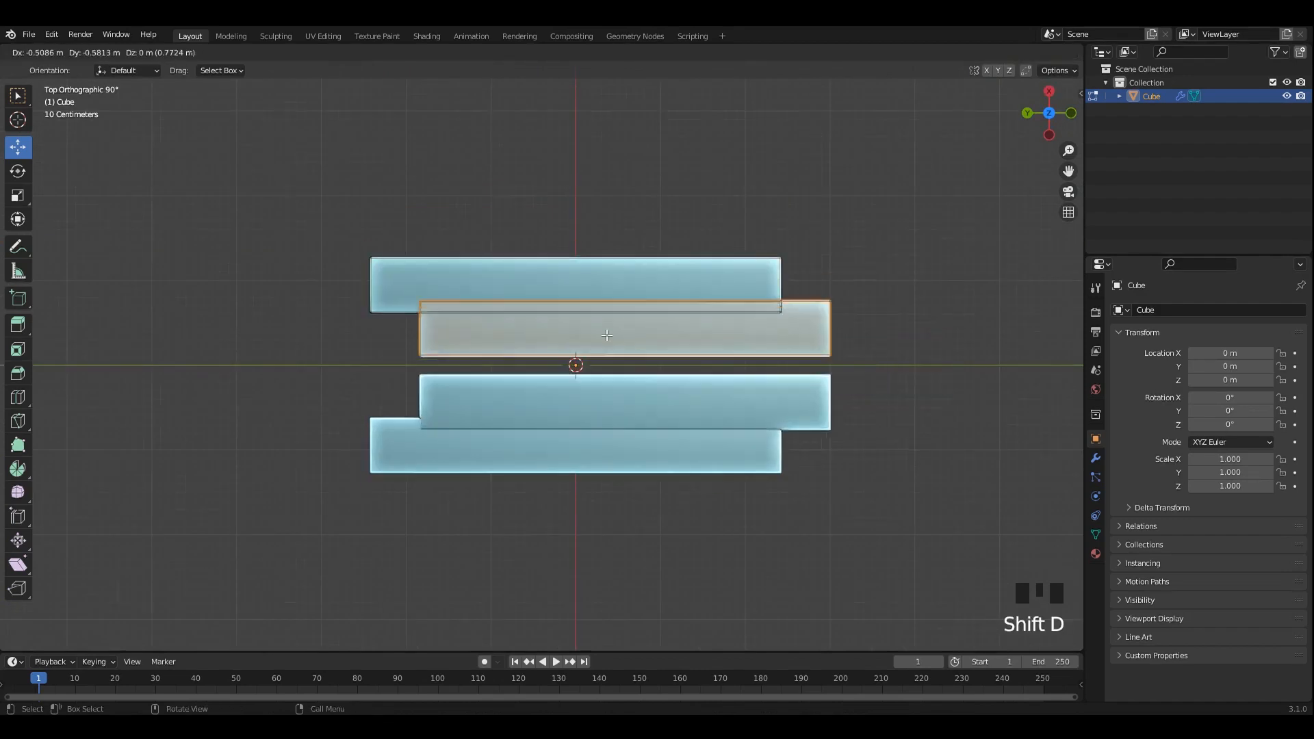
{"action": "right_click", "coordinate": [635, 341]}
{"action": "type", "text": "r90"}
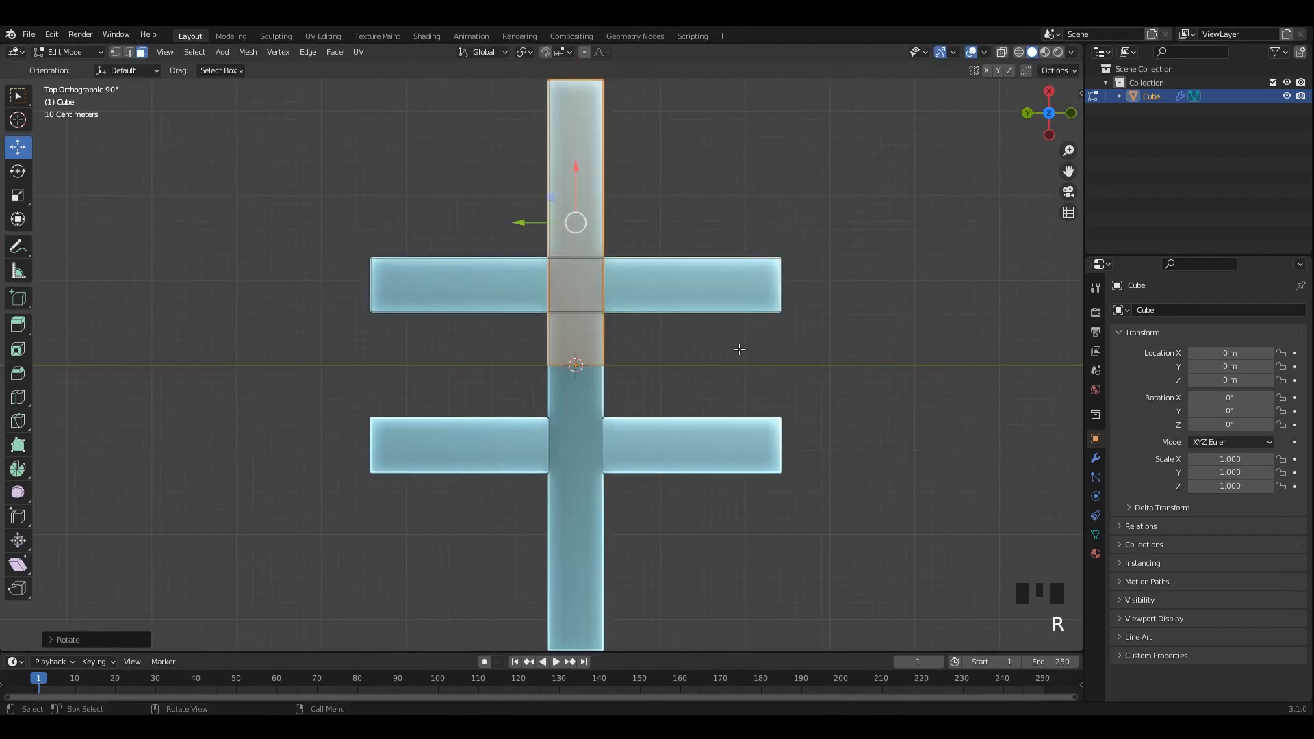
{"action": "left_click_drag", "start_coordinate": [575, 179], "coordinate": [570, 195]}
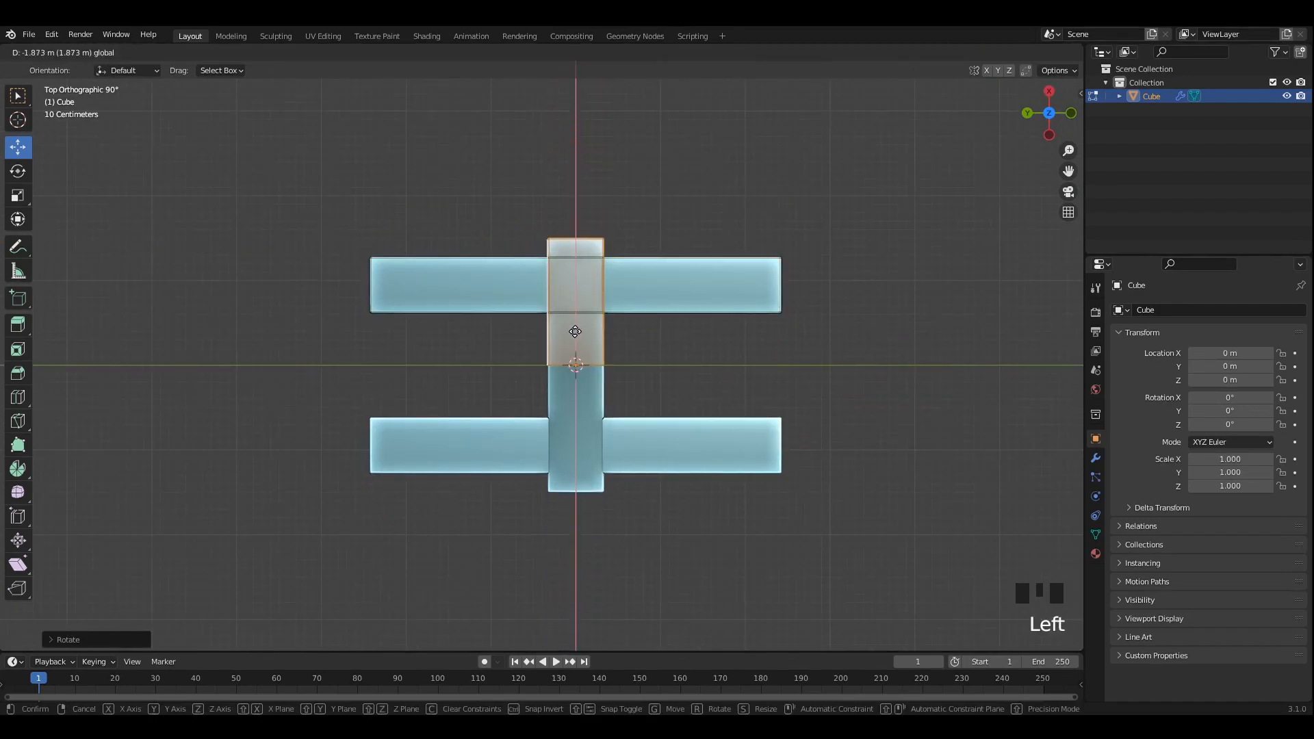
{"action": "left_click_drag", "start_coordinate": [574, 365], "coordinate": [576, 330]}
Lower the crossbeam's top vertices by about 0.15 m along Z.
{"action": "scroll", "coordinate": [634, 232], "scroll_direction": "up", "scroll_amount": 5}
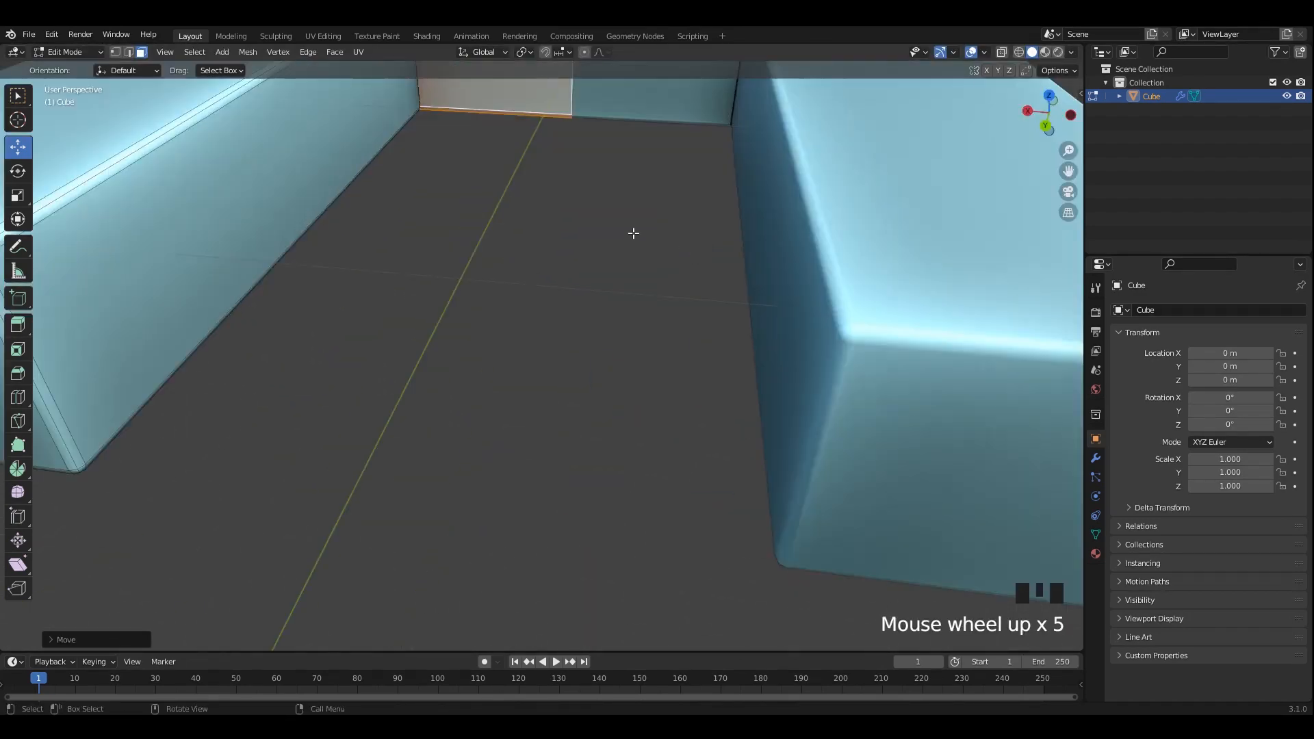
{"action": "middle_click_drag", "start_coordinate": [634, 232], "coordinate": [549, 322], "text": "alt"}
{"action": "key", "text": "1"}
{"action": "middle_click_drag", "start_coordinate": [505, 195], "coordinate": [491, 229]}
{"action": "key", "text": "alt+z"}
{"action": "key", "text": "alt+z"}
{"action": "left_click_drag", "start_coordinate": [663, 399], "coordinate": [368, 228], "text": "ctrl"}
{"action": "key", "text": "alt+z"}
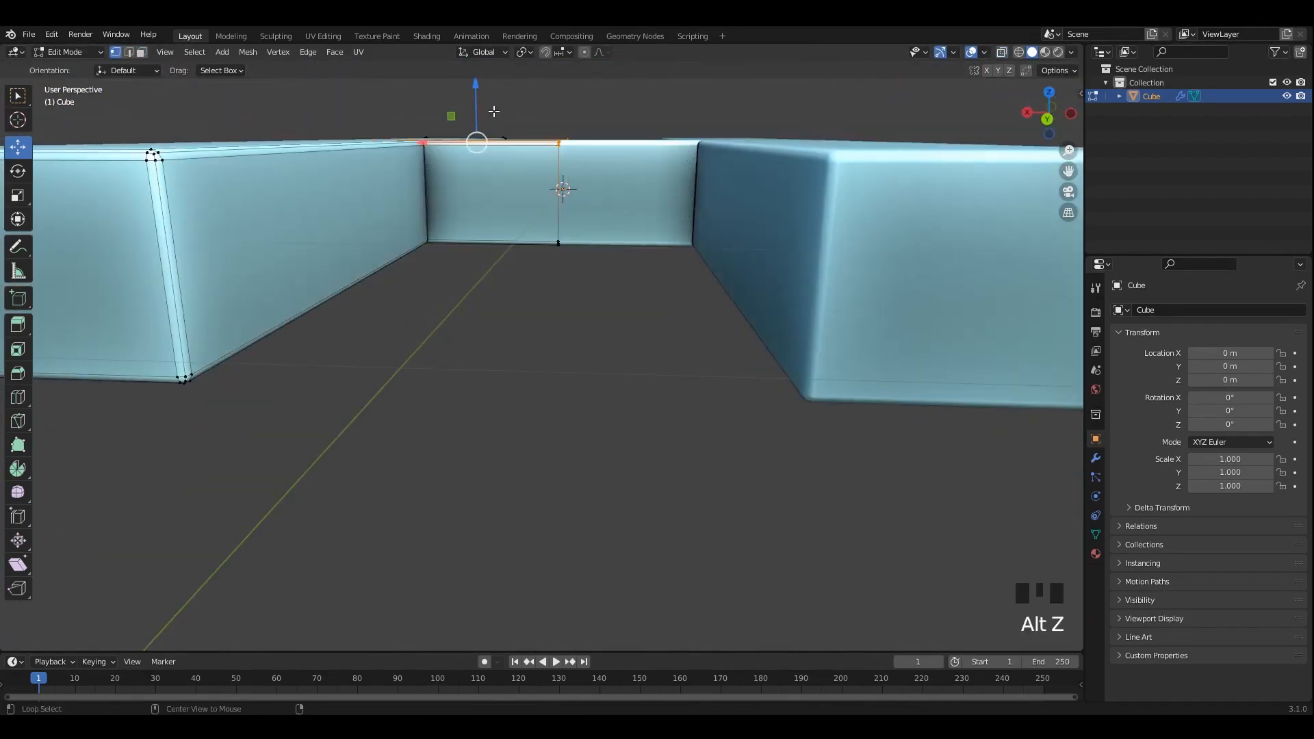
{"action": "left_click_drag", "start_coordinate": [474, 112], "coordinate": [474, 131]}
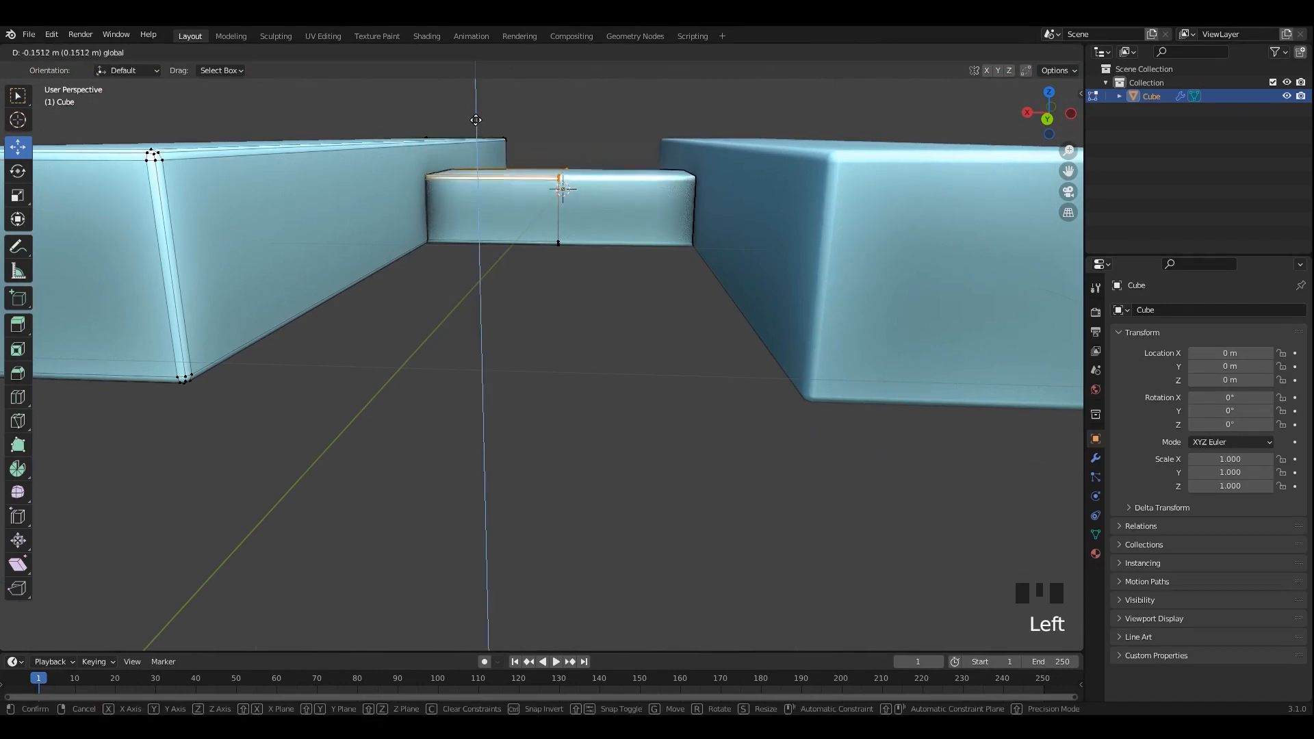
Select the whole crossbeam and raise it slightly along Z between the side bars.
{"action": "left_click", "coordinate": [559, 157]}
{"action": "key", "text": "alt+z"}
{"action": "middle_click_drag", "start_coordinate": [588, 201], "coordinate": [567, 225], "text": "alt"}
{"action": "left_click_drag", "start_coordinate": [472, 192], "coordinate": [472, 181]}
Move the crossbeam along Y to near one end of the side bars.
{"action": "middle_click_drag", "start_coordinate": [633, 215], "coordinate": [623, 226], "text": "alt"}
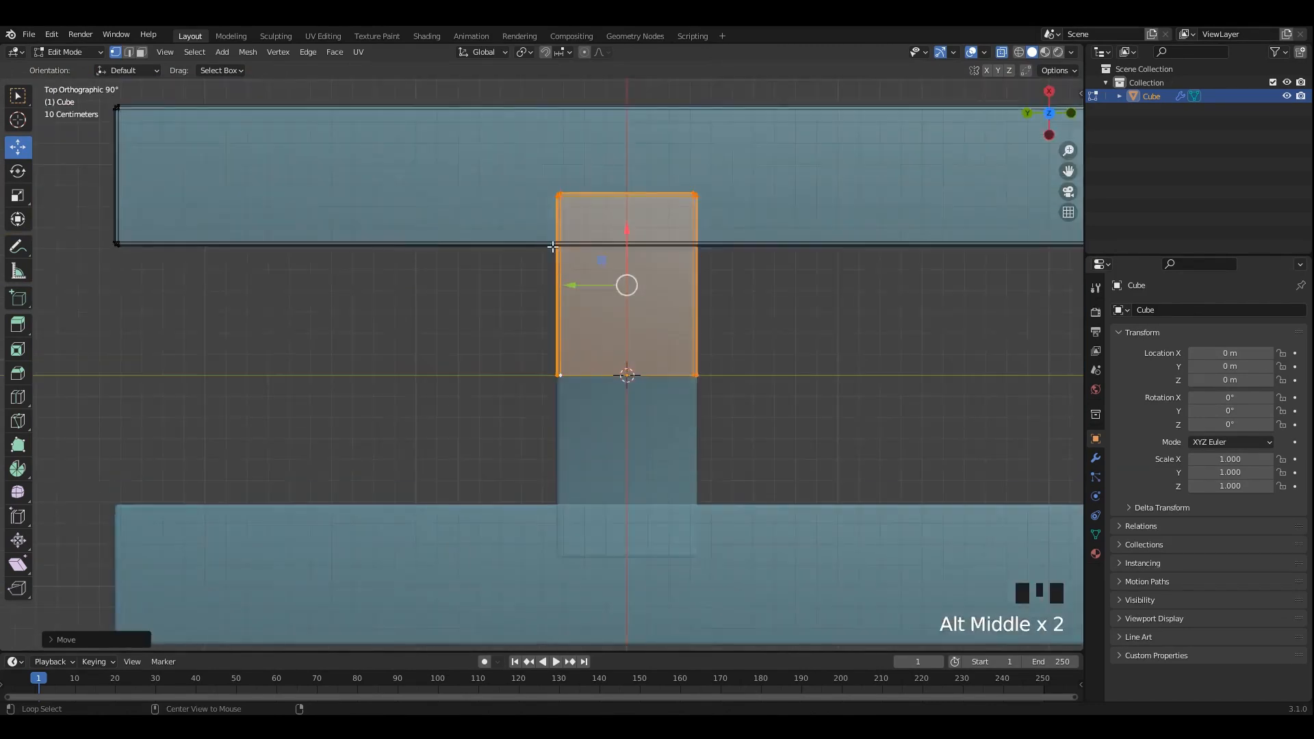
{"action": "scroll", "coordinate": [616, 301], "scroll_direction": "down", "scroll_amount": 2}
{"action": "key", "text": "alt+z"}
{"action": "left_click_drag", "start_coordinate": [551, 303], "coordinate": [299, 276]}
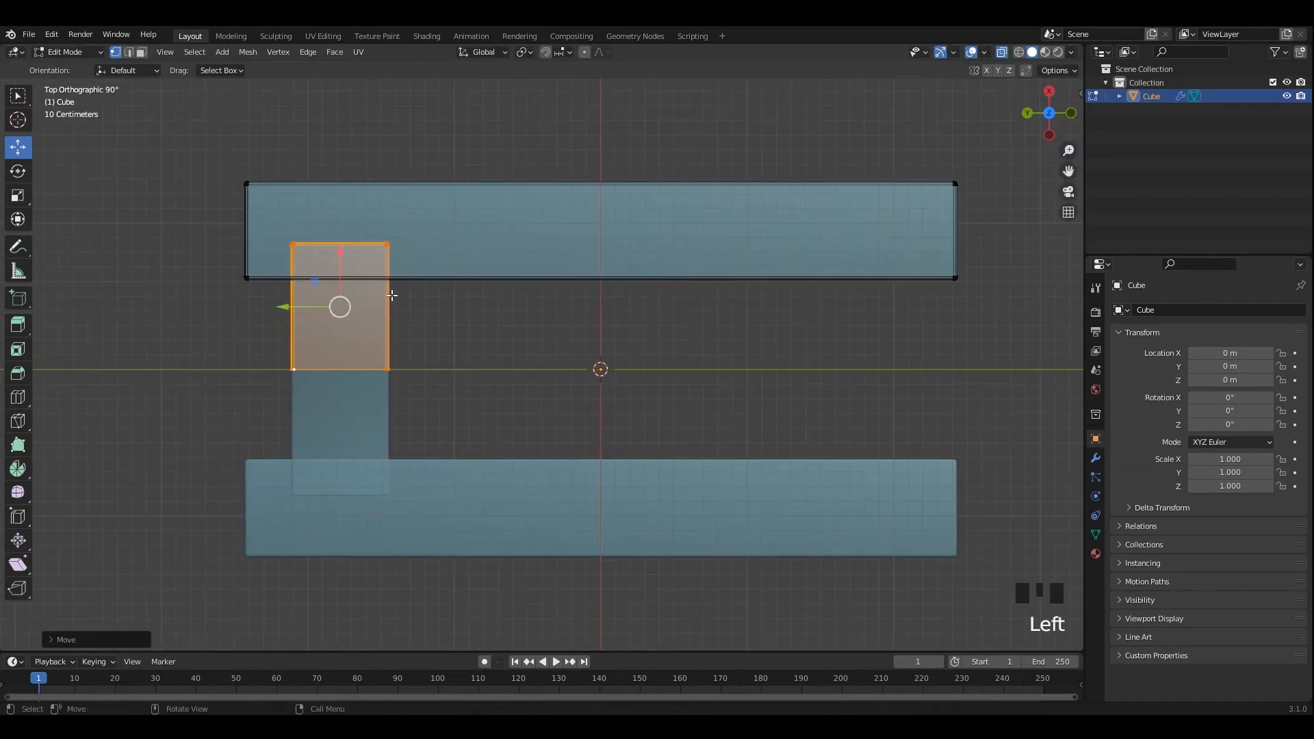
Select the entire mesh and shift it slightly inward along X toward the mirror plane.
{"action": "middle_click_drag", "start_coordinate": [444, 309], "coordinate": [464, 334], "text": "shift"}
{"action": "key", "text": "a"}
{"action": "left_click_drag", "start_coordinate": [492, 243], "coordinate": [493, 247]}
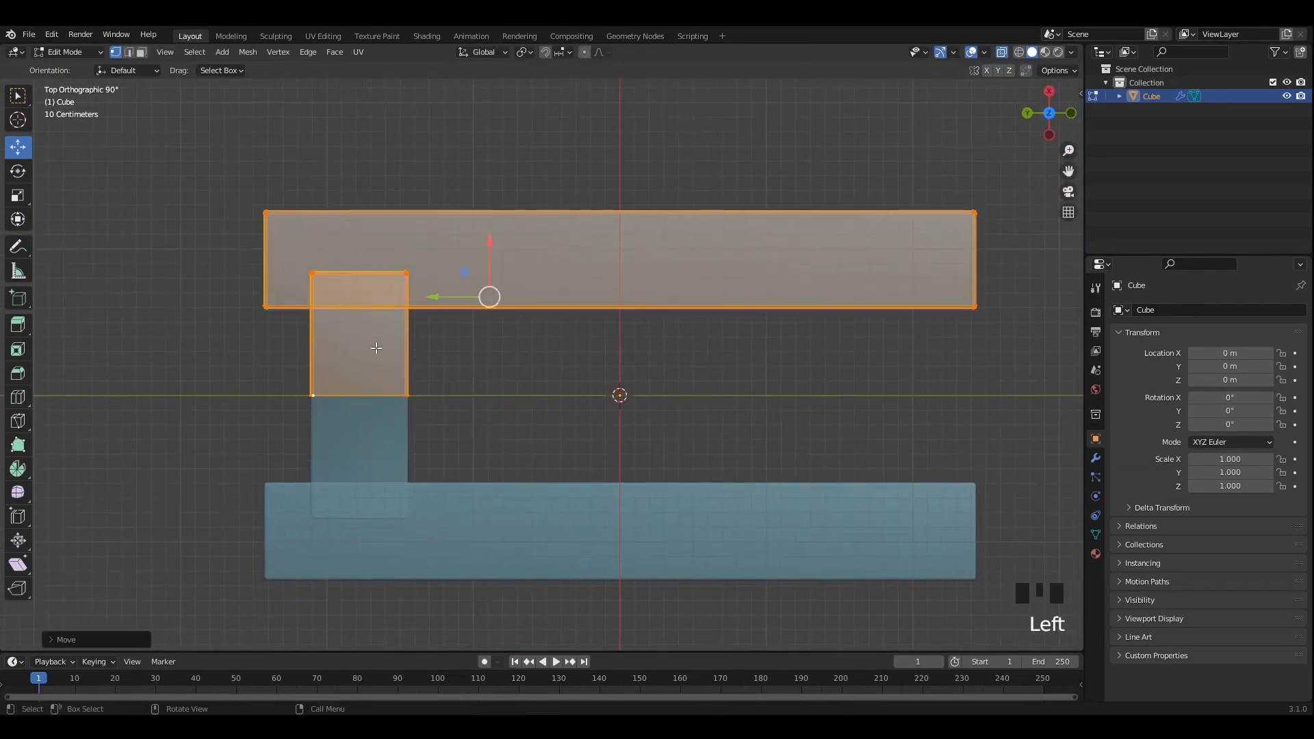
Select the whole crossbeam, then move it along Y and place a duplicate at the middle of the side bars.
{"action": "left_click", "coordinate": [406, 272]}
{"action": "key", "text": "l"}
{"action": "key", "text": "shift+d"}
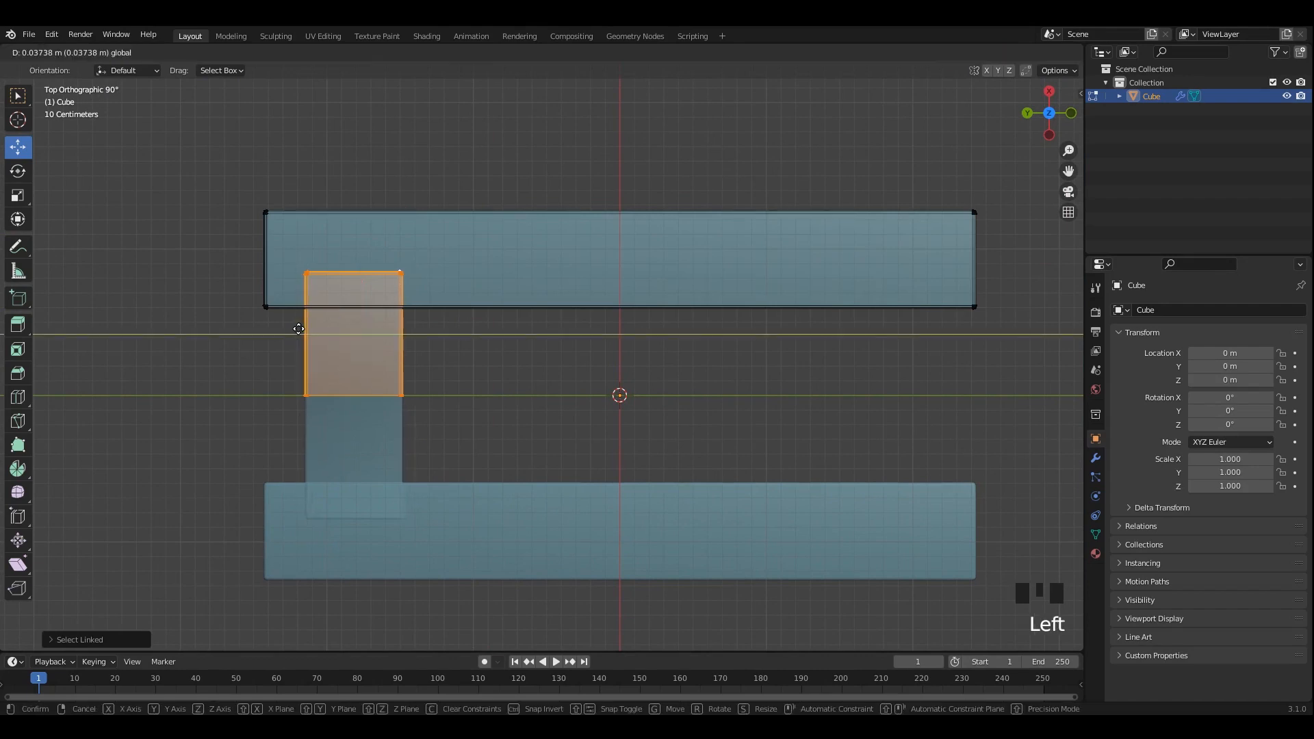
{"action": "left_click", "coordinate": [404, 325]}
{"action": "left_click_drag", "start_coordinate": [326, 334], "coordinate": [569, 352]}
{"action": "middle_click_drag", "start_coordinate": [425, 358], "coordinate": [221, 355], "text": "shift"}
Duplicate the middle crossbeam and move the copy along Y to the opposite end of the side bars.
{"action": "key", "text": "shift+d"}
{"action": "right_click", "coordinate": [672, 333]}
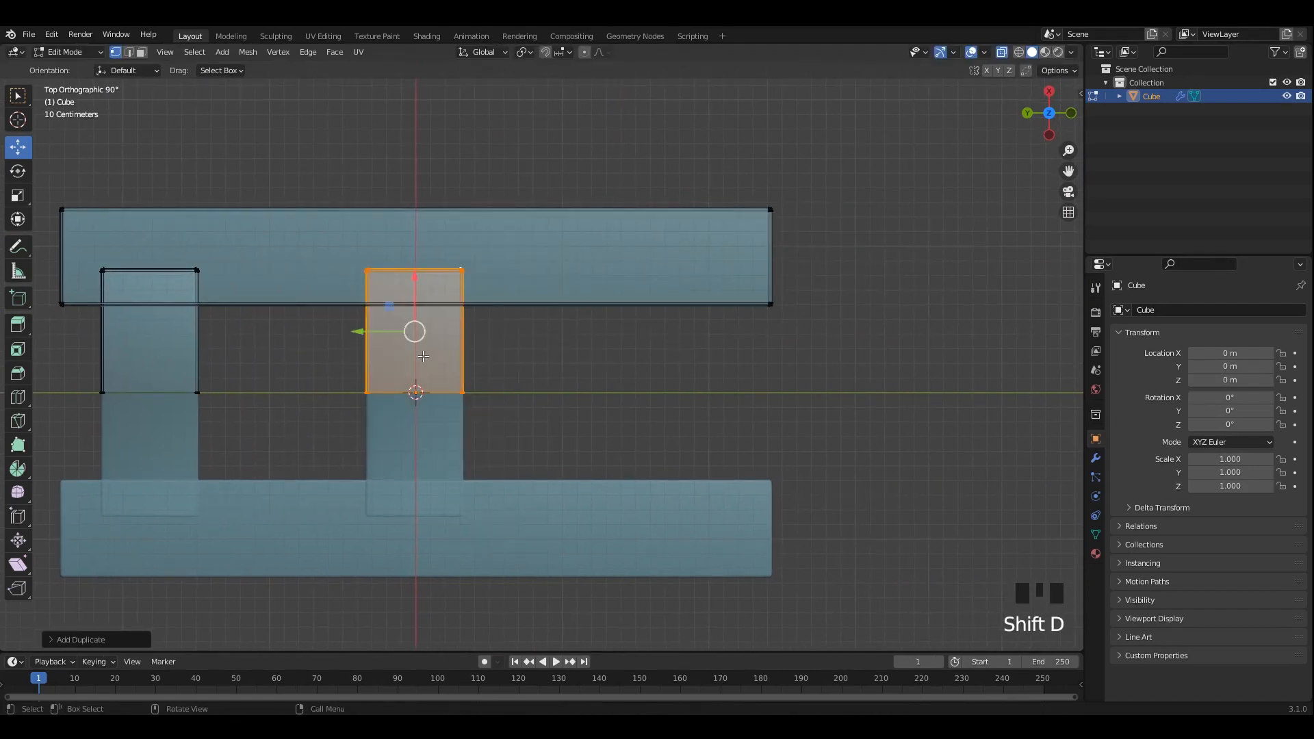
{"action": "left_click_drag", "start_coordinate": [364, 334], "coordinate": [722, 341]}
{"action": "middle_click_drag", "start_coordinate": [723, 341], "coordinate": [453, 295]}
{"action": "key", "text": "alt+z"}
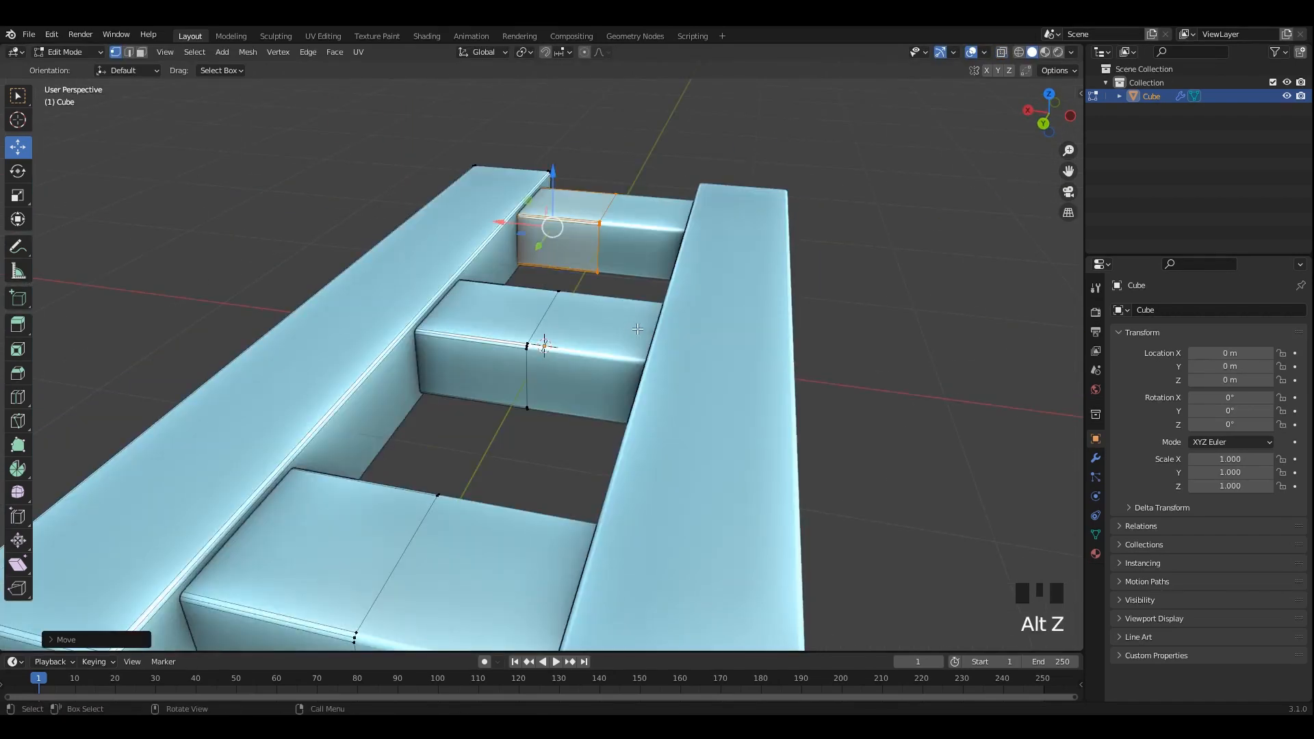
Return to Object Mode and save the file.
{"action": "key", "text": "Tab"}
{"action": "scroll", "coordinate": [569, 311], "scroll_direction": "down", "scroll_amount": 3}
{"action": "key", "text": "grave"}
{"action": "key", "text": "ctrl+s"}
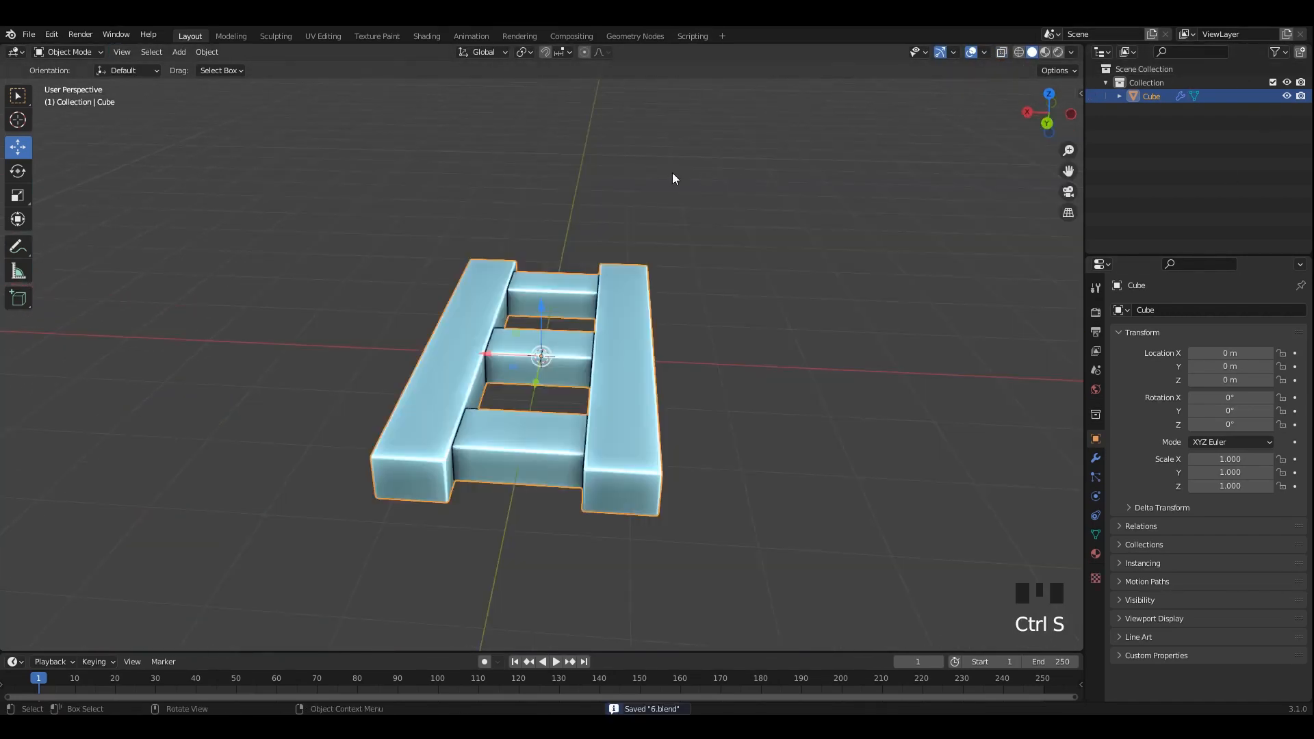
Narrow the side bar by selecting its outer vertices and moving them slightly inward along X.
{"action": "middle_click_drag", "start_coordinate": [672, 179], "coordinate": [615, 242]}
{"action": "middle_click_drag", "start_coordinate": [674, 294], "coordinate": [732, 315]}
{"action": "middle_click_drag", "start_coordinate": [637, 301], "coordinate": [691, 281]}
{"action": "key", "text": "Tab"}
{"action": "middle_click_drag", "start_coordinate": [691, 281], "coordinate": [721, 267], "text": "alt"}
{"action": "key", "text": "alt+z"}
{"action": "middle_click_drag", "start_coordinate": [561, 299], "coordinate": [547, 329], "text": "alt"}
{"action": "middle_click_drag", "start_coordinate": [533, 313], "coordinate": [556, 318], "text": "shift"}
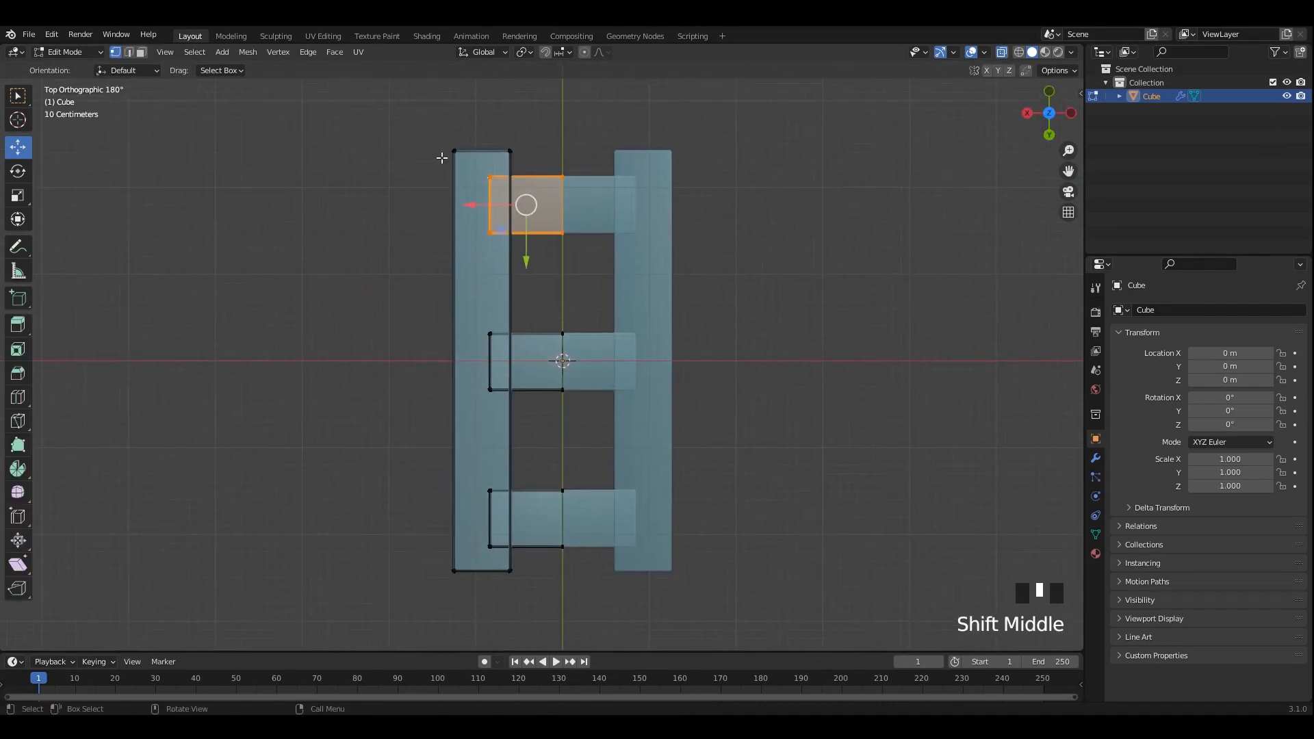
{"action": "left_click_drag", "start_coordinate": [414, 111], "coordinate": [474, 659]}
{"action": "left_click_drag", "start_coordinate": [401, 360], "coordinate": [416, 361]}
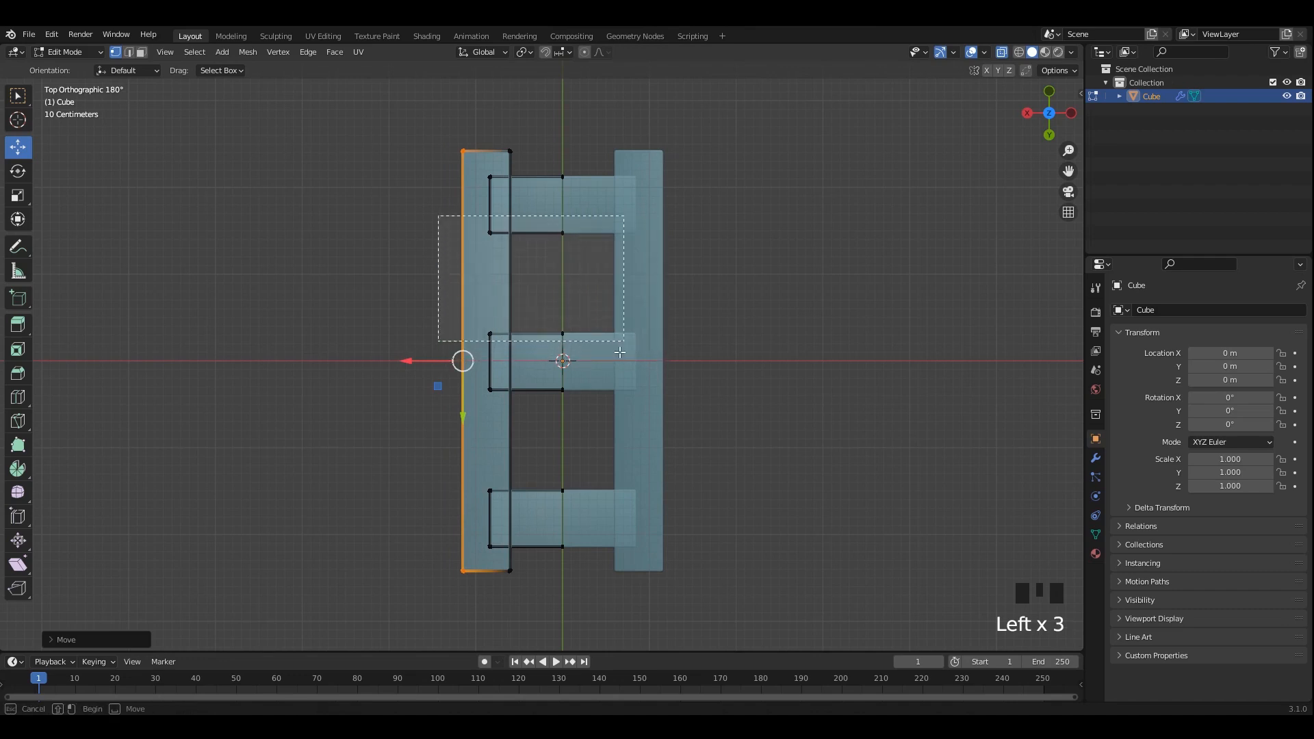
Try narrowing the crossbeams by scaling the end beams' inner vertices apart and the middle beam smaller along Y.
{"action": "left_click_drag", "start_coordinate": [619, 352], "coordinate": [620, 349]}
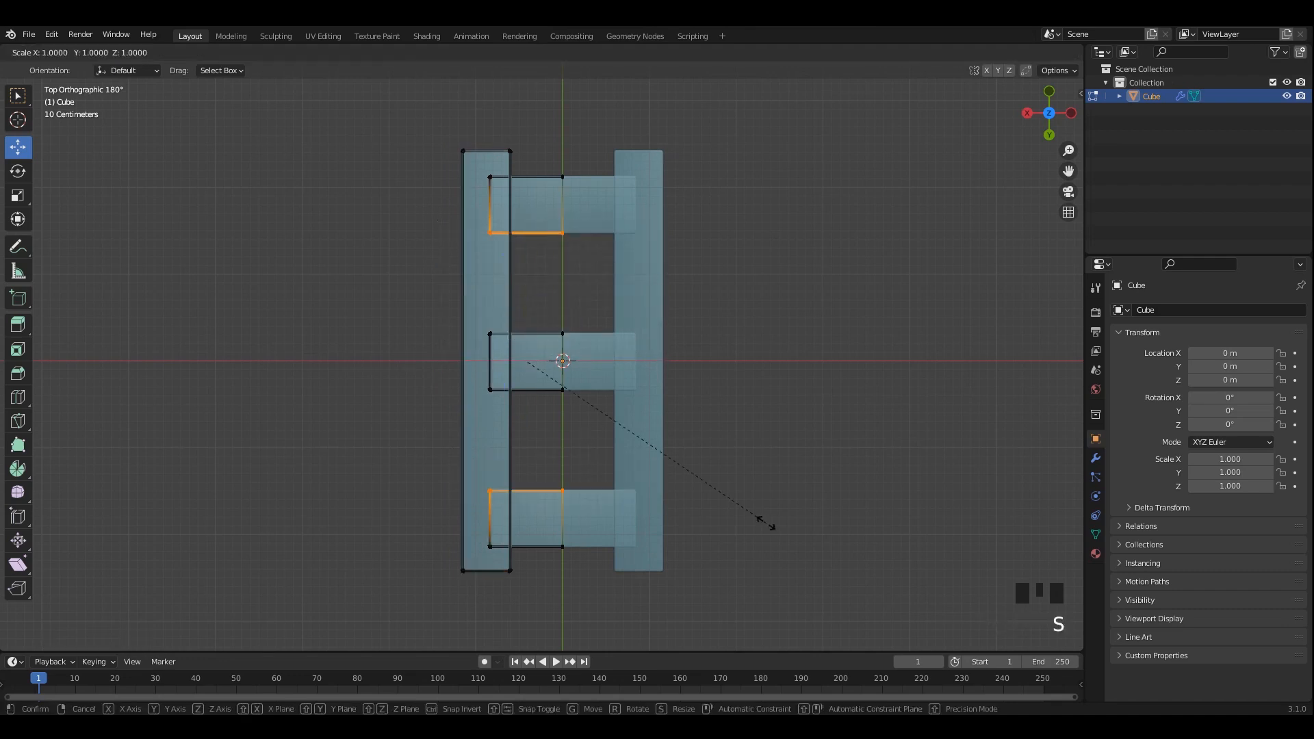
{"action": "left_click", "coordinate": [817, 506]}
{"action": "left_click_drag", "start_coordinate": [396, 273], "coordinate": [741, 466]}
{"action": "scroll", "coordinate": [897, 473], "scroll_direction": "up", "scroll_amount": 2}
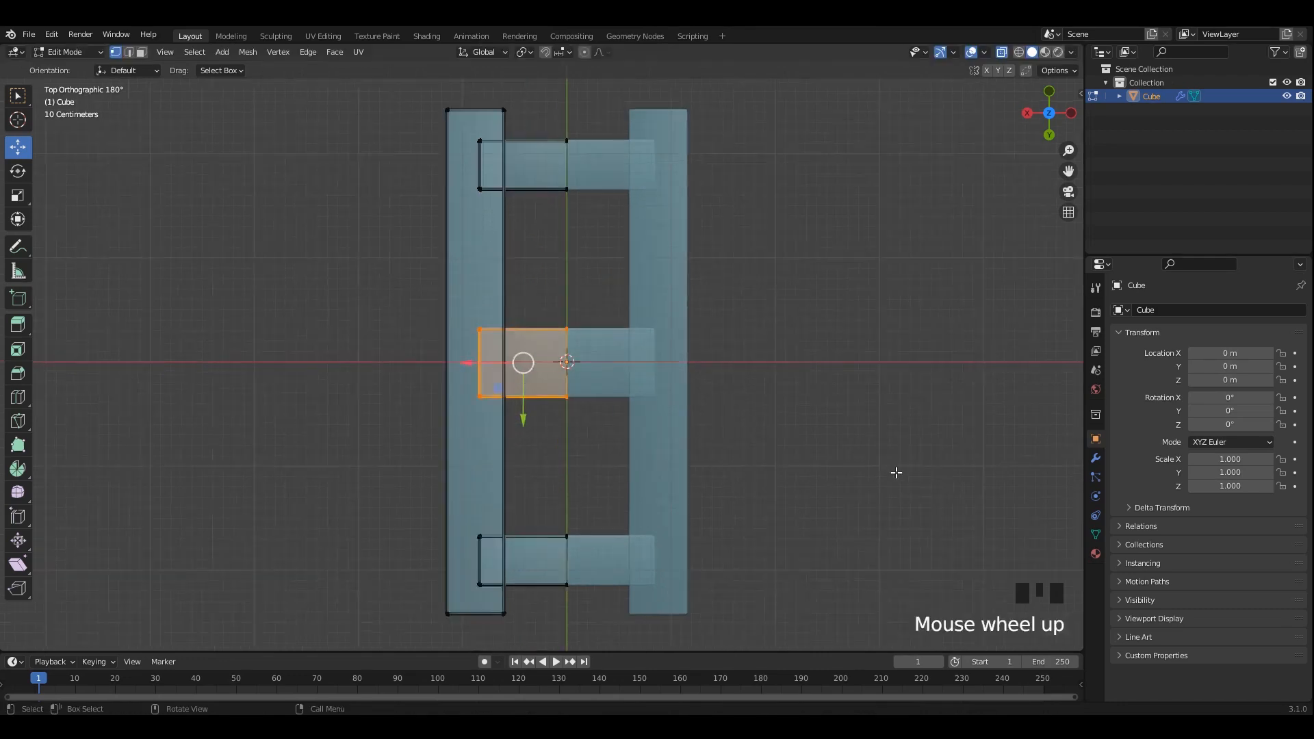
{"action": "key", "text": "s"}
{"action": "key", "text": "z"}
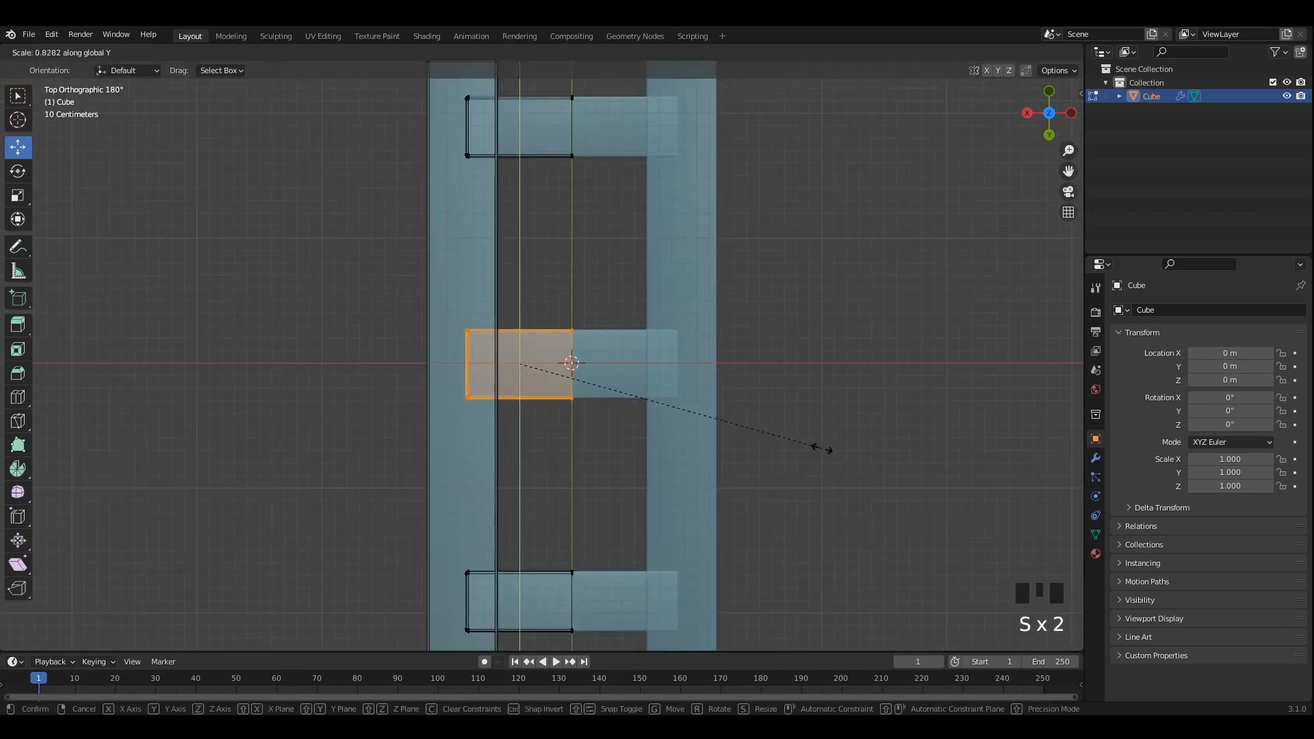
{"action": "left_click", "coordinate": [799, 444]}
Return to Object Mode, apply the object's transform and reopen the mesh for editing.
{"action": "middle_click_drag", "start_coordinate": [800, 444], "coordinate": [616, 335]}
{"action": "scroll", "coordinate": [813, 428], "scroll_direction": "up", "scroll_amount": 1}
{"action": "key", "text": "alt+z"}
{"action": "left_click", "coordinate": [862, 421]}
{"action": "key", "text": "Tab"}
{"action": "middle_click_drag", "start_coordinate": [862, 421], "coordinate": [576, 452]}
{"action": "key", "text": "ctrl+a"}
{"action": "left_click", "coordinate": [687, 398]}
{"action": "key", "text": "Tab"}
Undo the applied transform and the narrowing of all three crossbeams.
{"action": "key", "text": "ctrl+z"}
{"action": "key", "text": "ctrl+z"}
{"action": "key", "text": "ctrl+z"}
{"action": "key", "text": "ctrl+z"}
{"action": "key", "text": "ctrl+z"}
{"action": "key", "text": "ctrl+z"}
{"action": "key", "text": "ctrl+z"}
{"action": "key", "text": "ctrl+z"}
{"action": "key", "text": "ctrl+z"}
{"action": "key", "text": "ctrl+z"}
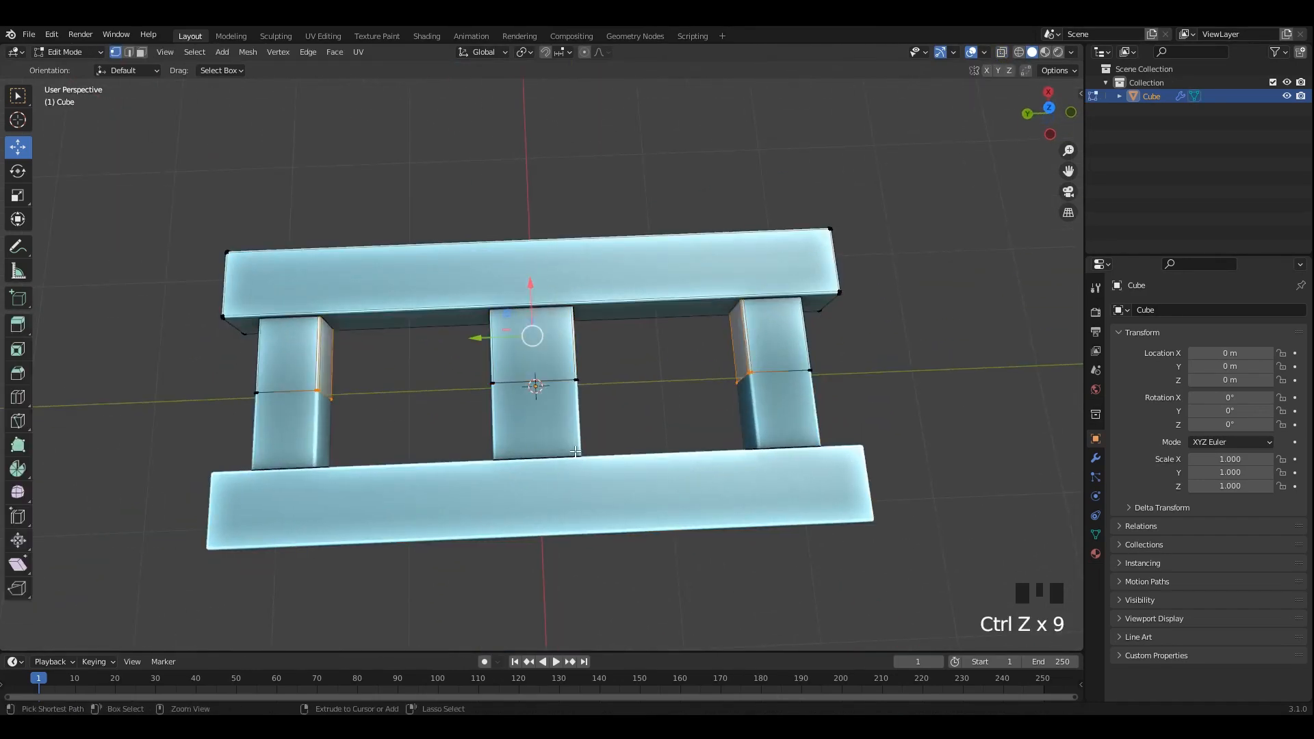
Save the file with the narrowed side bars.
{"action": "middle_click_drag", "start_coordinate": [872, 404], "coordinate": [640, 301]}
{"action": "key", "text": "ctrl+s"}
{"action": "key", "text": "Tab"}
Duplicate the side bar's top face in place and scale the copy along Y into a short, roughly square patch.
{"action": "key", "text": "3"}
{"action": "left_click", "coordinate": [609, 316]}
{"action": "left_click", "coordinate": [635, 373]}
{"action": "scroll", "coordinate": [654, 394], "scroll_direction": "down", "scroll_amount": 3}
{"action": "middle_click_drag", "start_coordinate": [659, 395], "coordinate": [643, 400], "text": "shift"}
{"action": "middle_click_drag", "start_coordinate": [643, 399], "coordinate": [605, 411]}
{"action": "middle_click_drag", "start_coordinate": [760, 452], "coordinate": [677, 503]}
{"action": "key", "text": "s"}
{"action": "key", "text": "x"}
{"action": "right_click", "coordinate": [663, 447]}
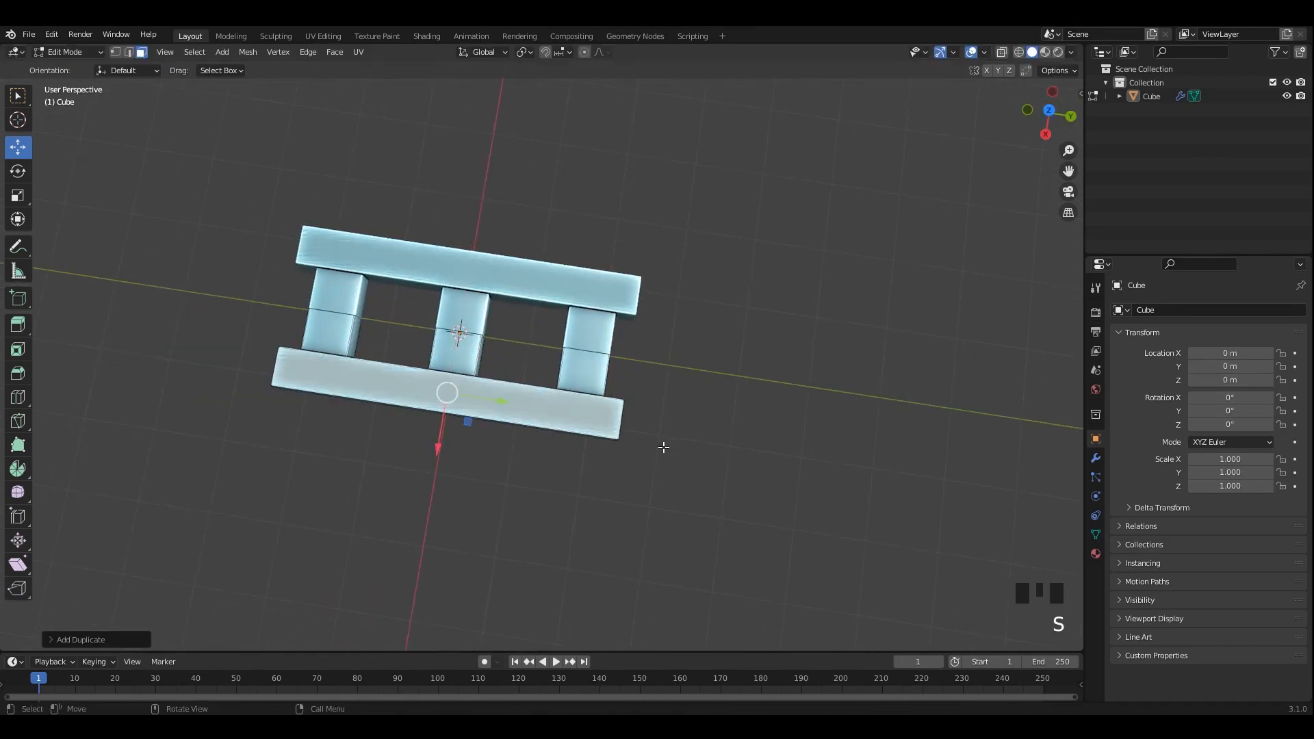
{"action": "left_click", "coordinate": [466, 409]}
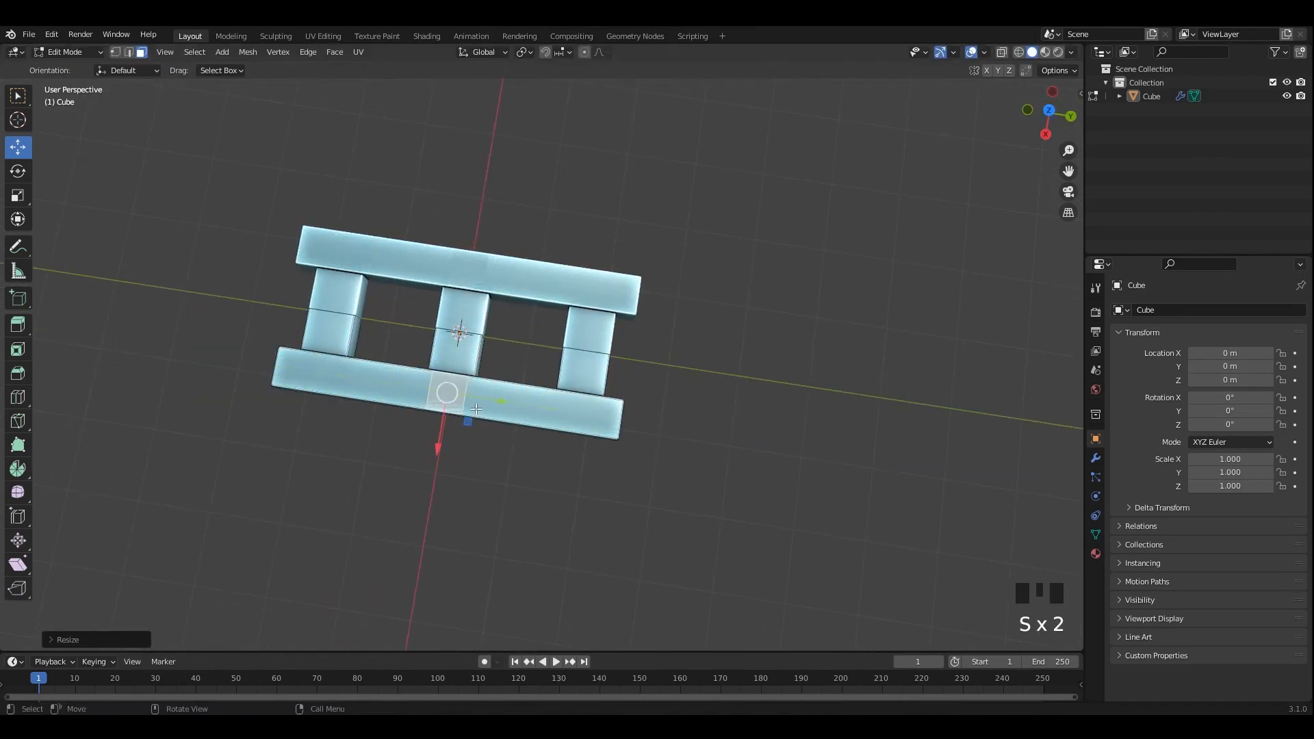
Move the duplicated face patch along Y toward one end of the side bar and narrow it along X.
{"action": "left_click_drag", "start_coordinate": [445, 387], "coordinate": [613, 425]}
{"action": "key", "text": "grave"}
{"action": "scroll", "coordinate": [540, 383], "scroll_direction": "up", "scroll_amount": 2}
{"action": "mouse_move", "coordinate": [554, 434]}
{"action": "middle_mouse_down"}
{"action": "mouse_move", "coordinate": [541, 383]}
{"action": "mouse_move", "coordinate": [506, 465]}
{"action": "mouse_move", "coordinate": [568, 438]}
{"action": "middle_mouse_up"}
{"action": "scroll", "coordinate": [548, 411], "scroll_direction": "up", "scroll_amount": 3}
{"action": "middle_click_drag", "start_coordinate": [541, 411], "coordinate": [706, 368], "text": "shift"}
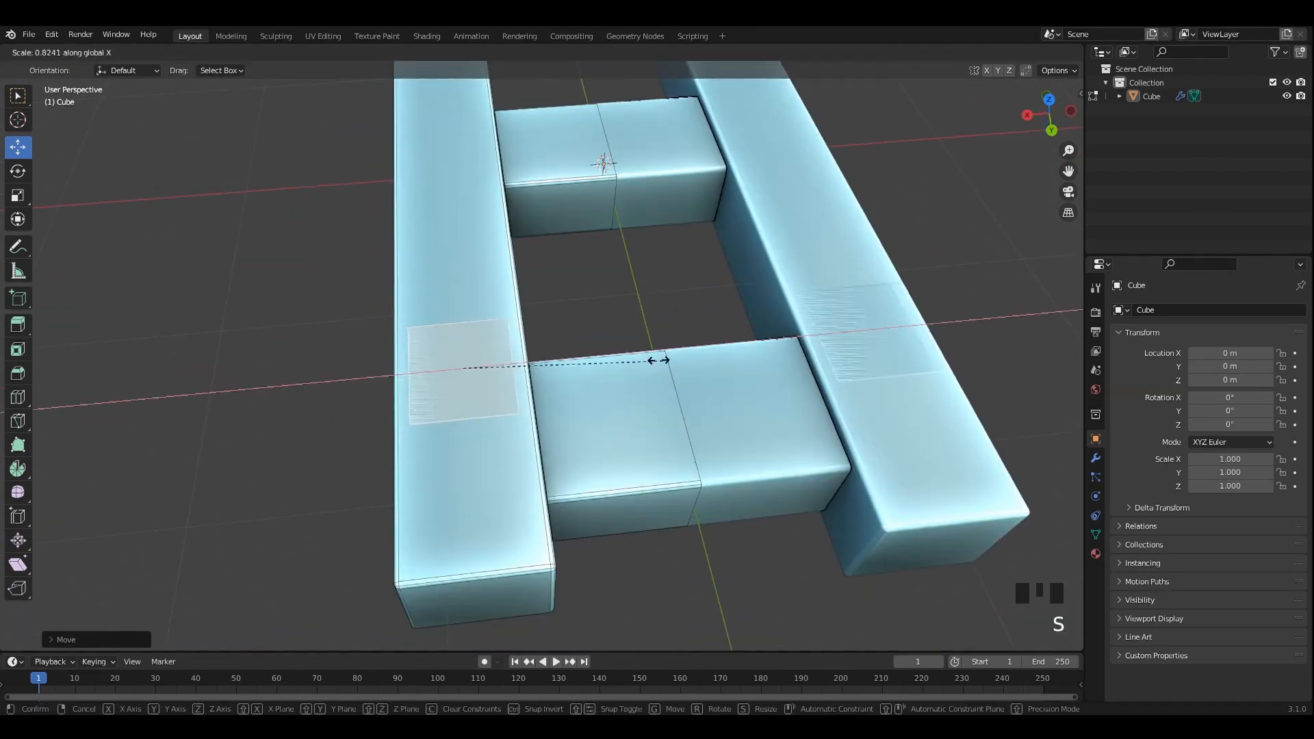
{"action": "middle_click_drag", "start_coordinate": [472, 361], "coordinate": [588, 328]}
{"action": "key", "text": "s"}
{"action": "key", "text": "x"}
Extrude the patch upward into a tall post standing on the side bar.
{"action": "scroll", "coordinate": [640, 377], "scroll_direction": "down", "scroll_amount": 3}
{"action": "key", "text": "e"}
{"action": "left_click", "coordinate": [543, 139]}
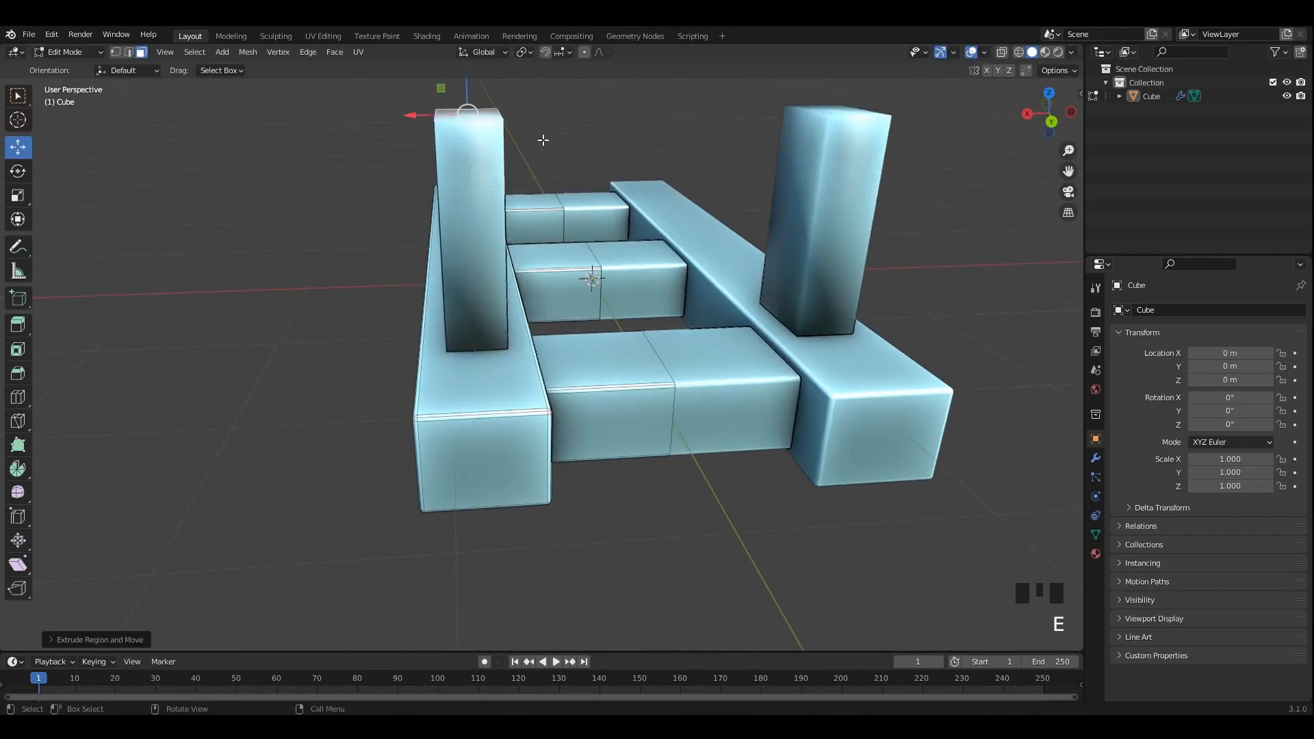
{"action": "scroll", "coordinate": [507, 260], "scroll_direction": "down", "scroll_amount": 3}
{"action": "middle_click_drag", "start_coordinate": [475, 294], "coordinate": [540, 307]}
Enable Auto Smooth for the object's mesh normals in Object Mode.
{"action": "key", "text": "Tab"}
{"action": "left_click", "coordinate": [1094, 534]}
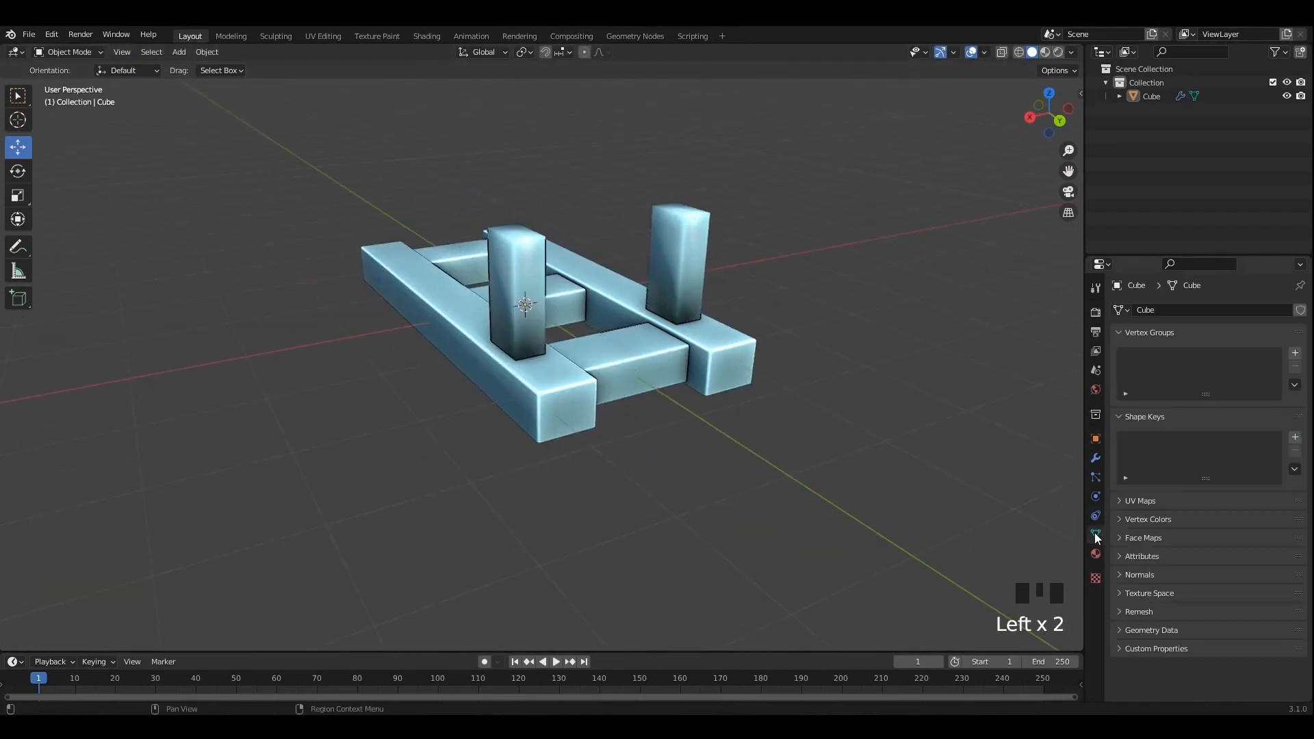
{"action": "left_click", "coordinate": [1135, 576]}
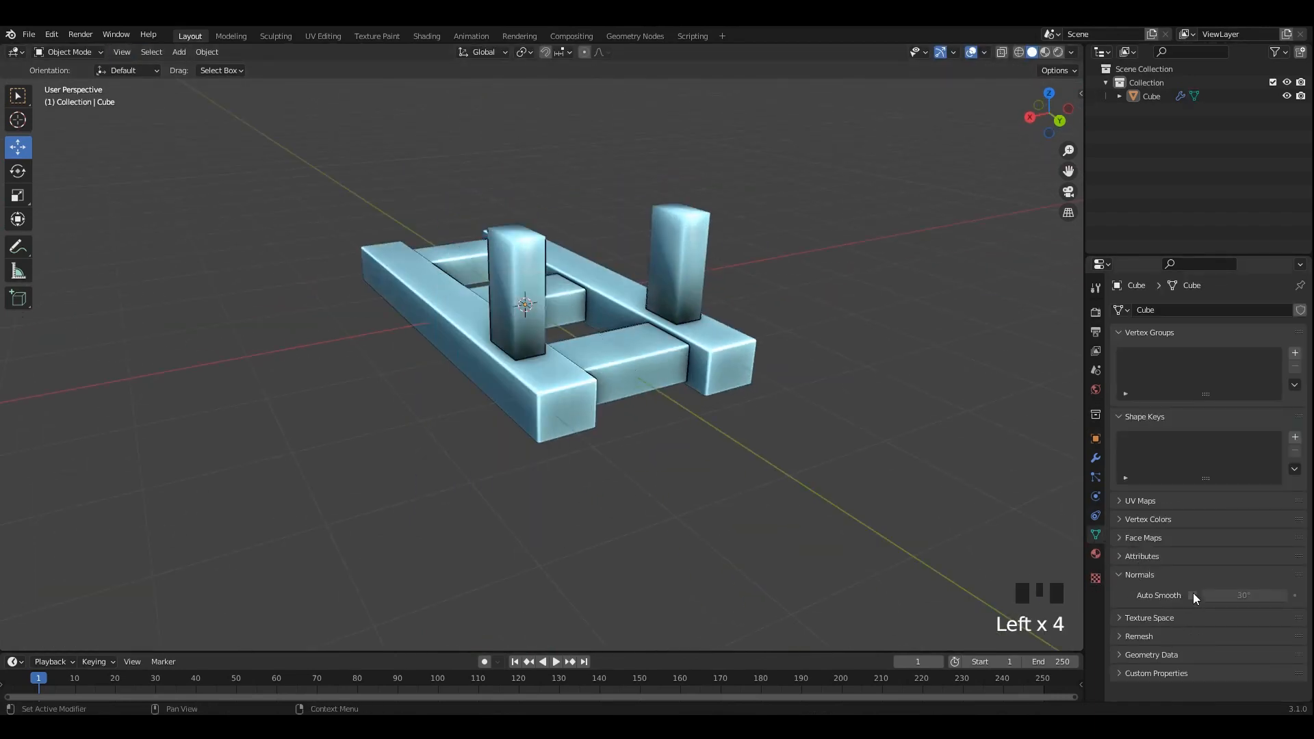
{"action": "middle_click_drag", "start_coordinate": [835, 423], "coordinate": [1208, 628]}
{"action": "left_click", "coordinate": [1192, 596]}
Select the whole post and lower it slightly along Z so its base sinks into the side bar.
{"action": "key", "text": "Tab"}
{"action": "middle_click_drag", "start_coordinate": [602, 274], "coordinate": [530, 233]}
{"action": "scroll", "coordinate": [527, 231], "scroll_direction": "up", "scroll_amount": 1}
{"action": "middle_click_drag", "start_coordinate": [527, 231], "coordinate": [445, 278], "text": "shift"}
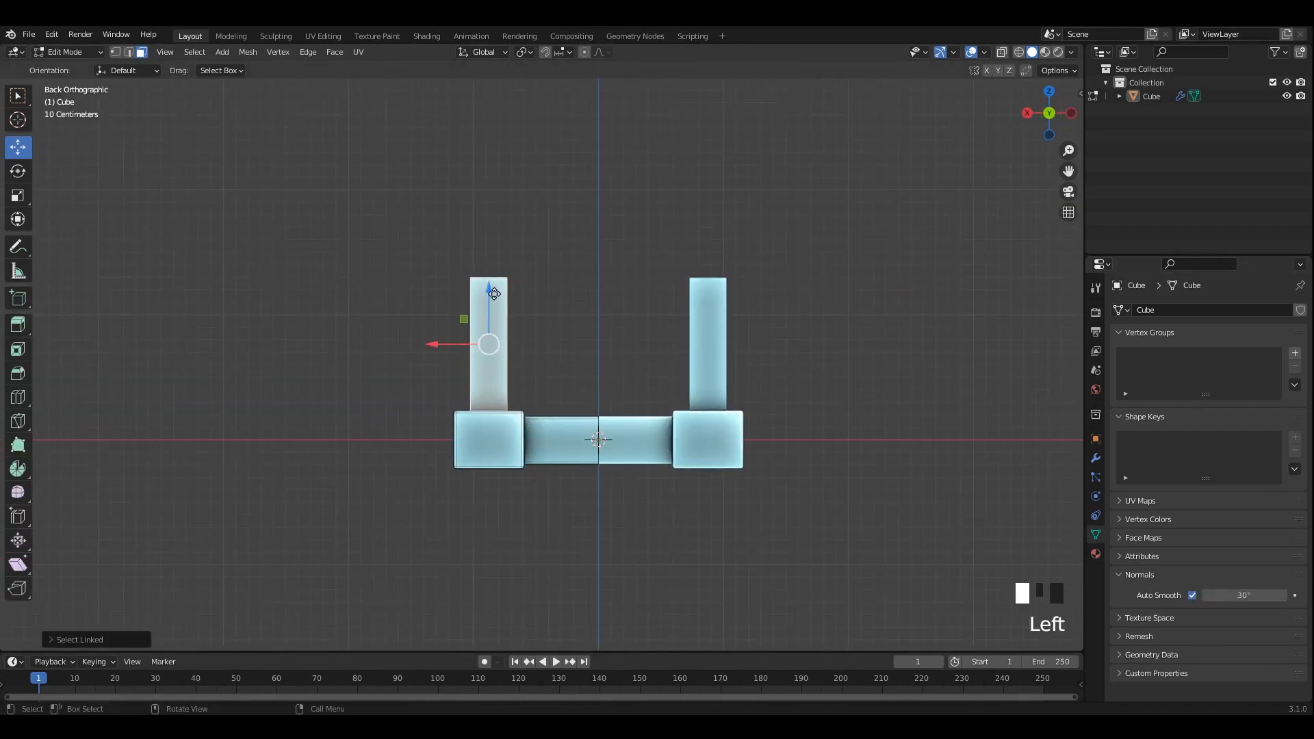
{"action": "key", "text": "alt+z"}
{"action": "scroll", "coordinate": [616, 346], "scroll_direction": "up", "scroll_amount": 3}
Scale the post to about 0.74 along X and shift it inward along X toward the mirror plane.
{"action": "key", "text": "s"}
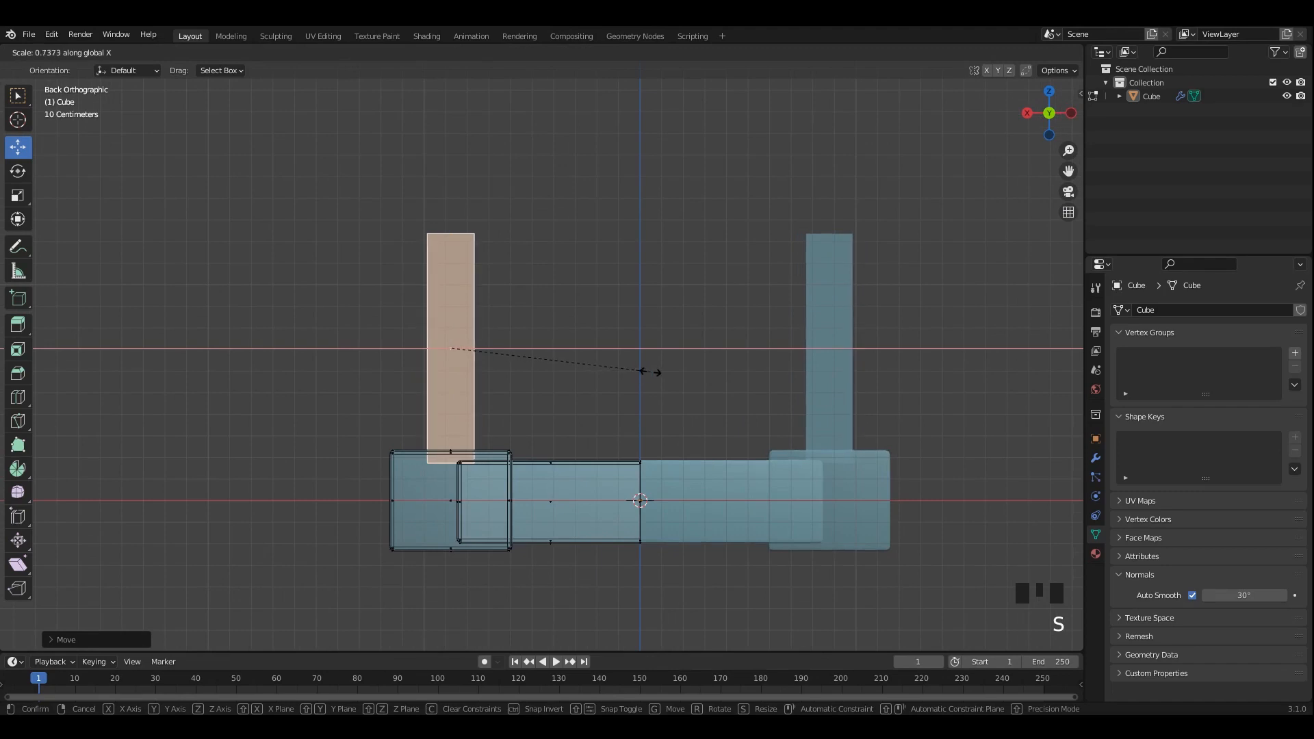
{"action": "left_click_drag", "start_coordinate": [409, 344], "coordinate": [438, 351]}
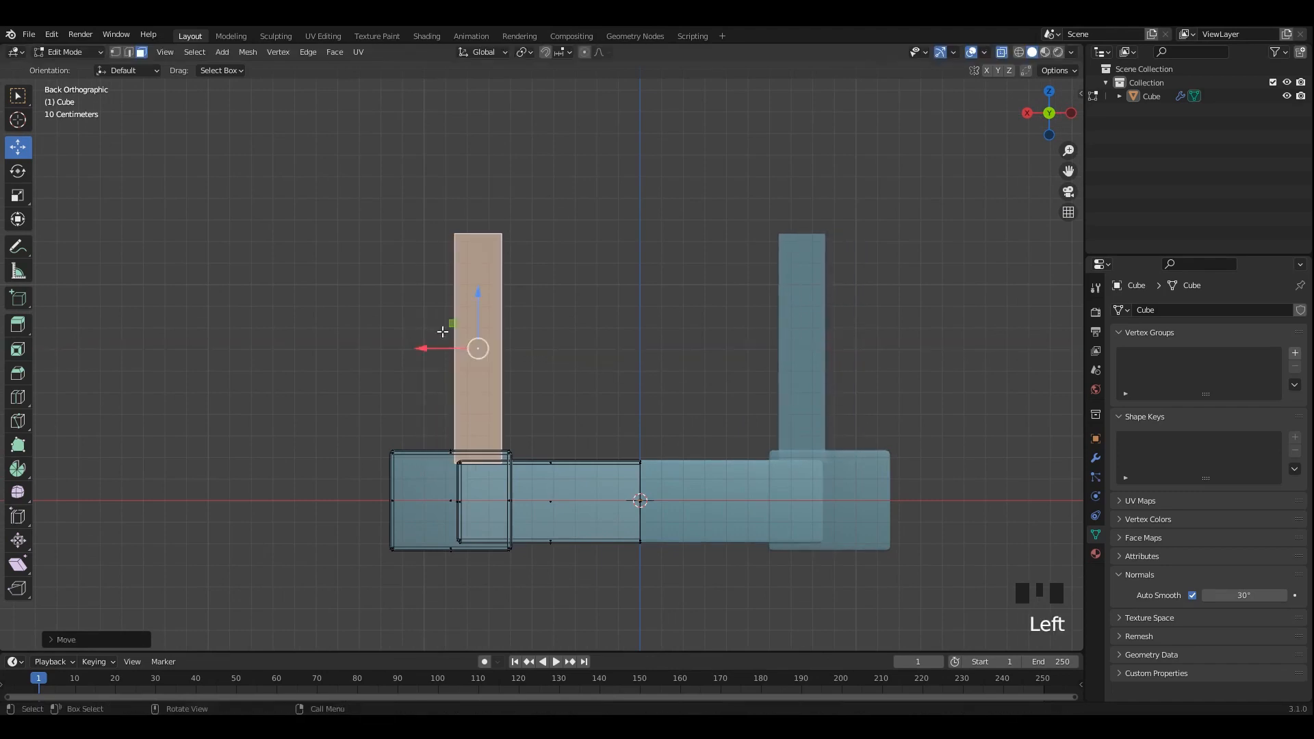
Round the post's top by bevelling its two upper end edges with several segments, and shade the object smooth.
{"action": "middle_click_drag", "start_coordinate": [438, 350], "coordinate": [527, 367]}
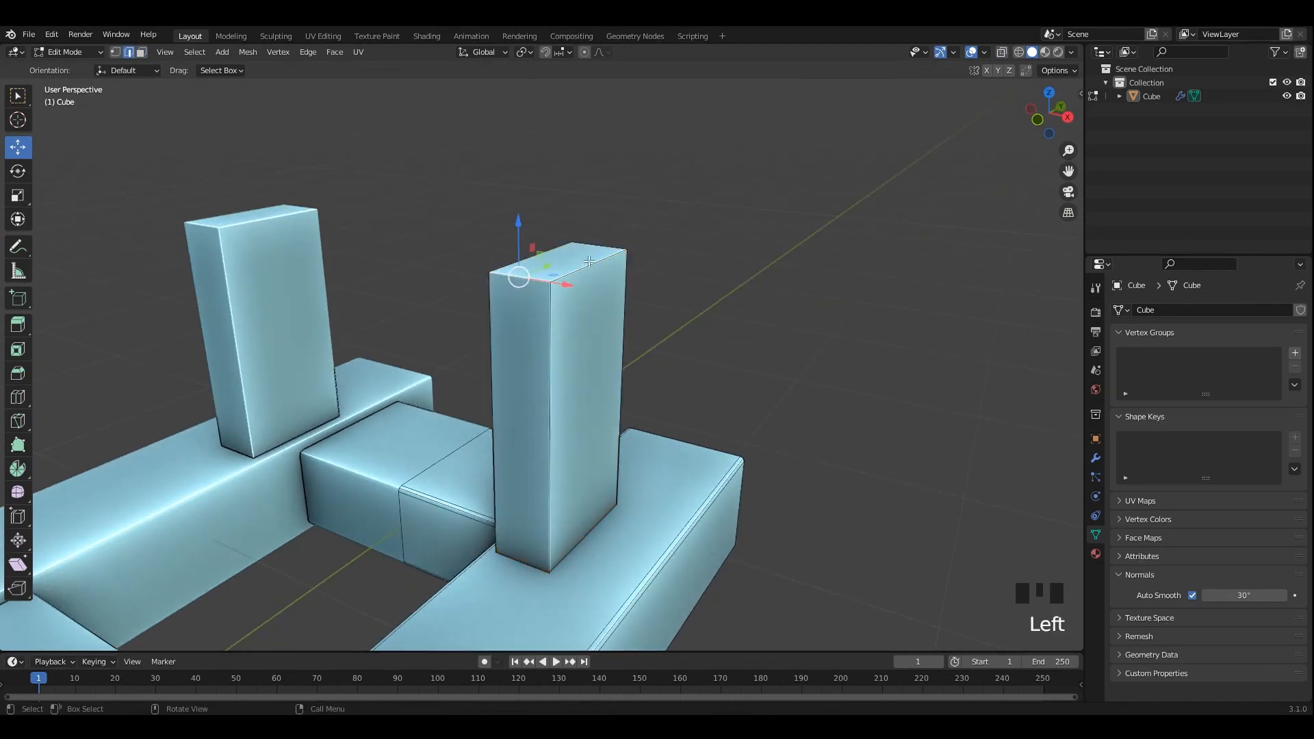
{"action": "middle_click_drag", "start_coordinate": [612, 267], "coordinate": [767, 319]}
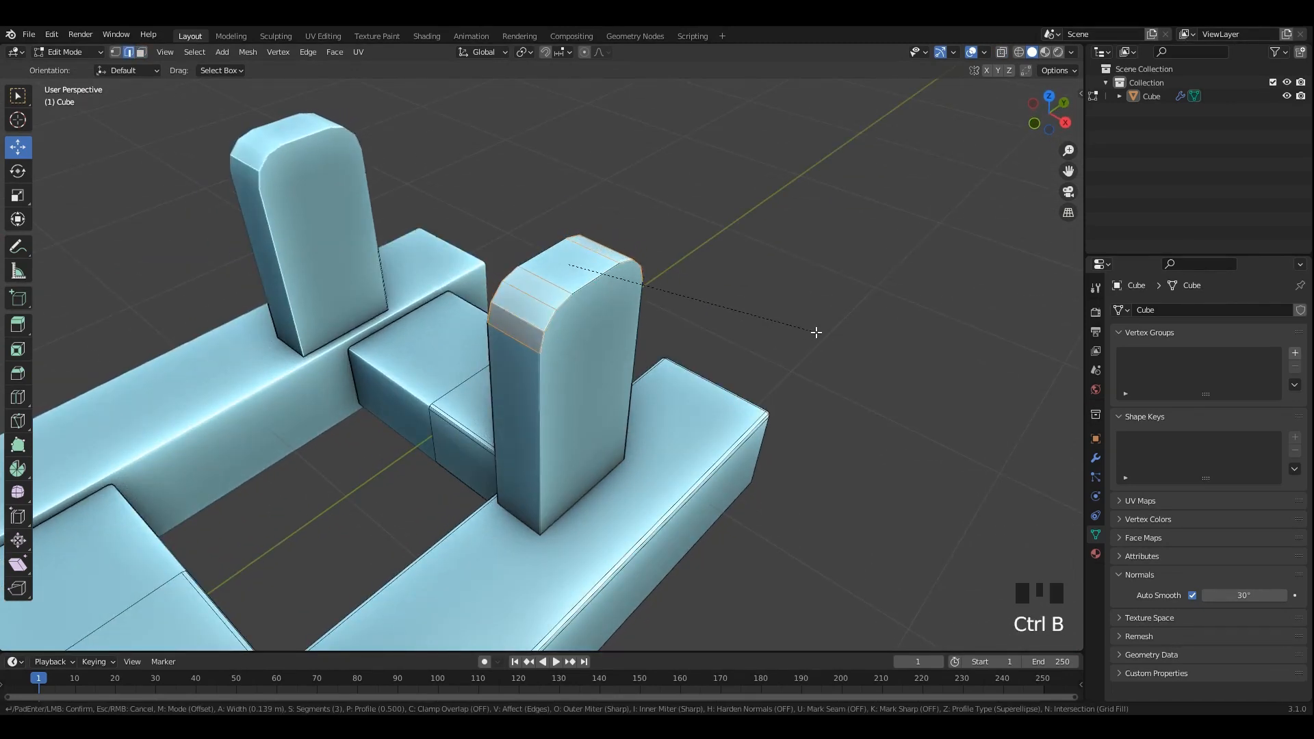
{"action": "key", "text": "Tab"}
{"action": "left_click", "coordinate": [586, 308]}
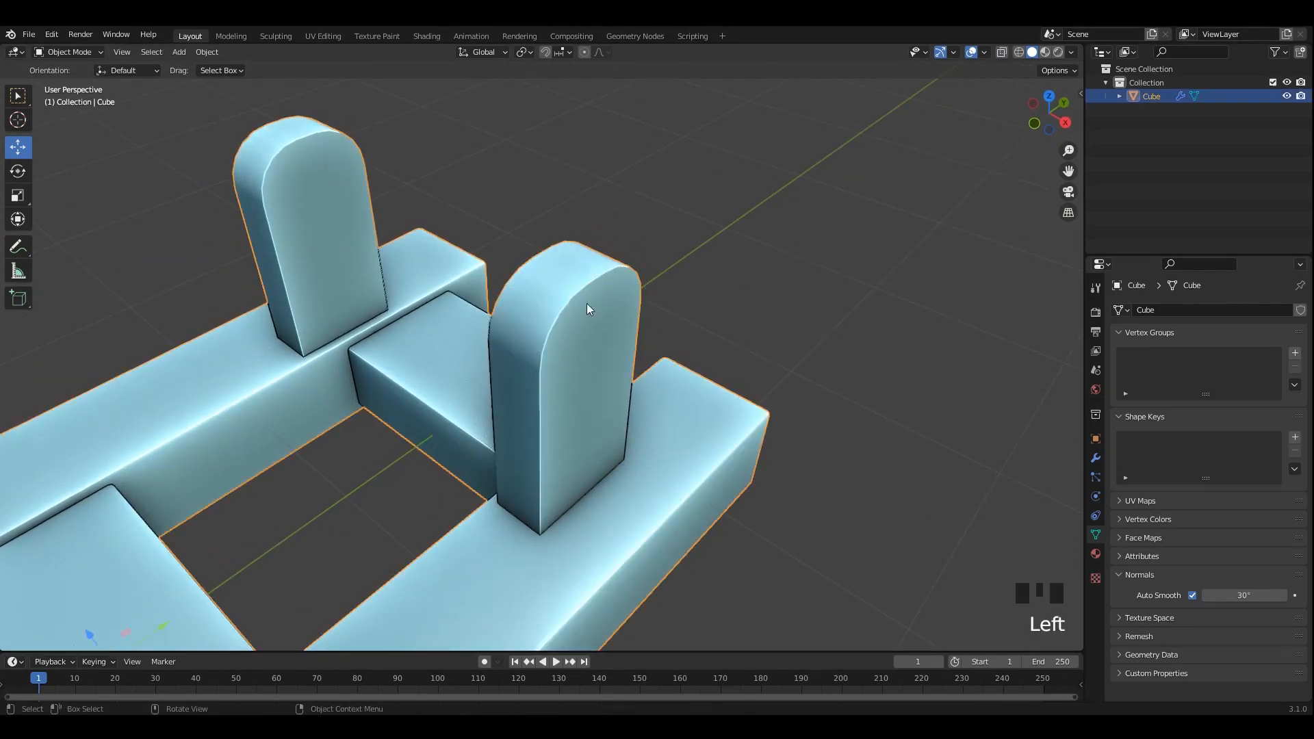
{"action": "right_click", "coordinate": [587, 308]}
{"action": "left_click", "coordinate": [587, 308]}
Change the viewport's studio lighting to the second preset.
{"action": "left_click", "coordinate": [1073, 53]}
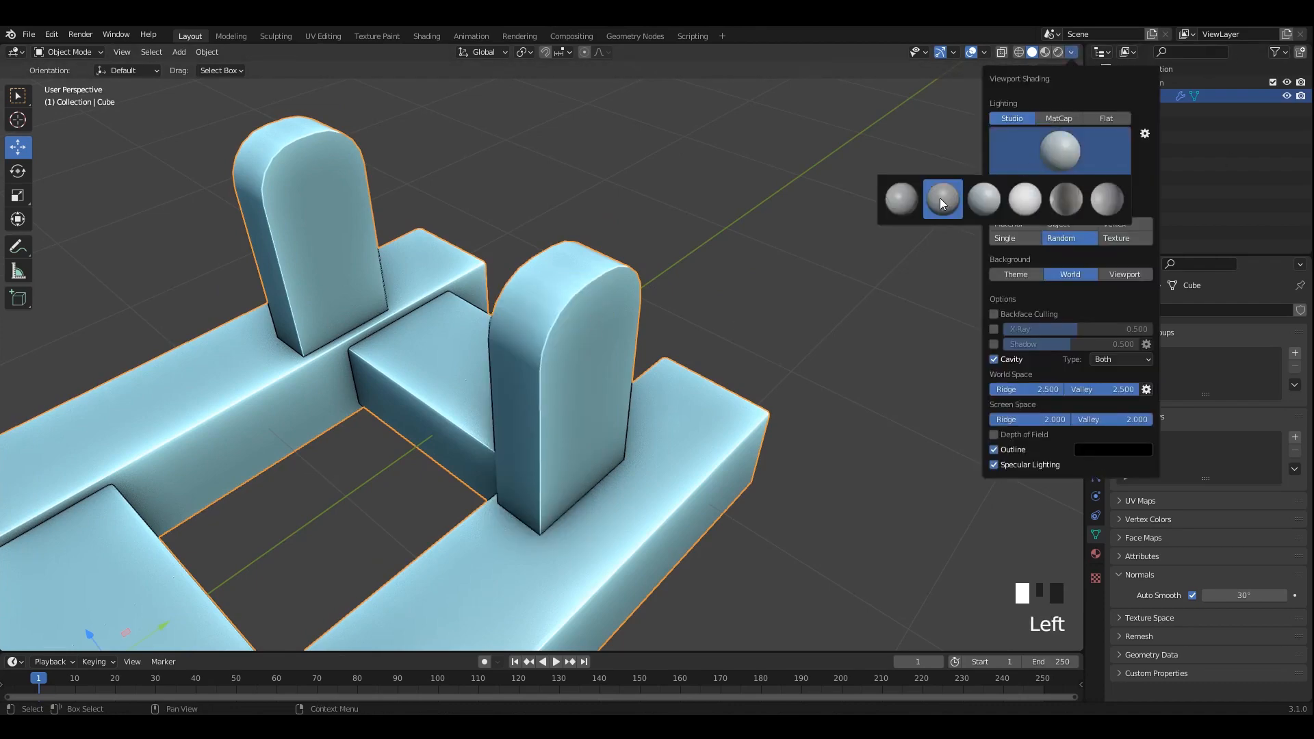
{"action": "left_click", "coordinate": [943, 199]}
{"action": "left_click", "coordinate": [668, 255]}
{"action": "mouse_move", "coordinate": [668, 255]}
{"action": "middle_mouse_down"}
{"action": "mouse_move", "coordinate": [631, 286]}
{"action": "mouse_move", "coordinate": [665, 326]}
{"action": "mouse_move", "coordinate": [548, 329]}
{"action": "middle_mouse_up"}
Select the flat side face of the rounded post in face selection mode.
{"action": "key", "text": "Tab"}
{"action": "scroll", "coordinate": [631, 286], "scroll_direction": "up", "scroll_amount": 1}
{"action": "key", "text": "3"}
{"action": "left_click", "coordinate": [632, 290]}
{"action": "scroll", "coordinate": [665, 327], "scroll_direction": "up", "scroll_amount": 2}
{"action": "scroll", "coordinate": [547, 328], "scroll_direction": "up", "scroll_amount": 2}
{"action": "middle_click_drag", "start_coordinate": [650, 308], "coordinate": [513, 263]}
{"action": "middle_click_drag", "start_coordinate": [514, 263], "coordinate": [684, 317], "text": "shift"}
{"action": "key", "text": "alt+z"}
{"action": "key", "text": "alt+z"}
{"action": "key", "text": "alt+z"}
{"action": "key", "text": "alt+z"}
{"action": "scroll", "coordinate": [615, 295], "scroll_direction": "down", "scroll_amount": 1}
{"action": "scroll", "coordinate": [663, 301], "scroll_direction": "down", "scroll_amount": 2}
Try duplicating the post's side face in place and check the shape in Object Mode.
{"action": "key", "text": "shift+d"}
{"action": "right_click", "coordinate": [661, 297]}
{"action": "scroll", "coordinate": [661, 298], "scroll_direction": "down", "scroll_amount": 3}
{"action": "middle_click_drag", "start_coordinate": [738, 433], "coordinate": [726, 308], "text": "shift"}
{"action": "left_click", "coordinate": [641, 349]}
{"action": "scroll", "coordinate": [640, 349], "scroll_direction": "up", "scroll_amount": 4}
{"action": "middle_click_drag", "start_coordinate": [643, 384], "coordinate": [859, 356]}
{"action": "key", "text": "Tab"}
{"action": "mouse_move", "coordinate": [553, 307]}
{"action": "middle_mouse_down"}
{"action": "mouse_move", "coordinate": [650, 300]}
{"action": "mouse_move", "coordinate": [346, 241]}
{"action": "mouse_move", "coordinate": [538, 226]}
{"action": "mouse_move", "coordinate": [521, 258]}
{"action": "mouse_move", "coordinate": [739, 260]}
{"action": "middle_mouse_up"}
{"action": "key", "text": "Tab"}
Bevel the outline edges of the post's two side faces by about 0.015 m with 5 segments.
{"action": "key", "text": "alt+z"}
{"action": "scroll", "coordinate": [520, 258], "scroll_direction": "up", "scroll_amount": 2}
{"action": "key", "text": "alt+z"}
{"action": "key", "text": "ctrl+b"}
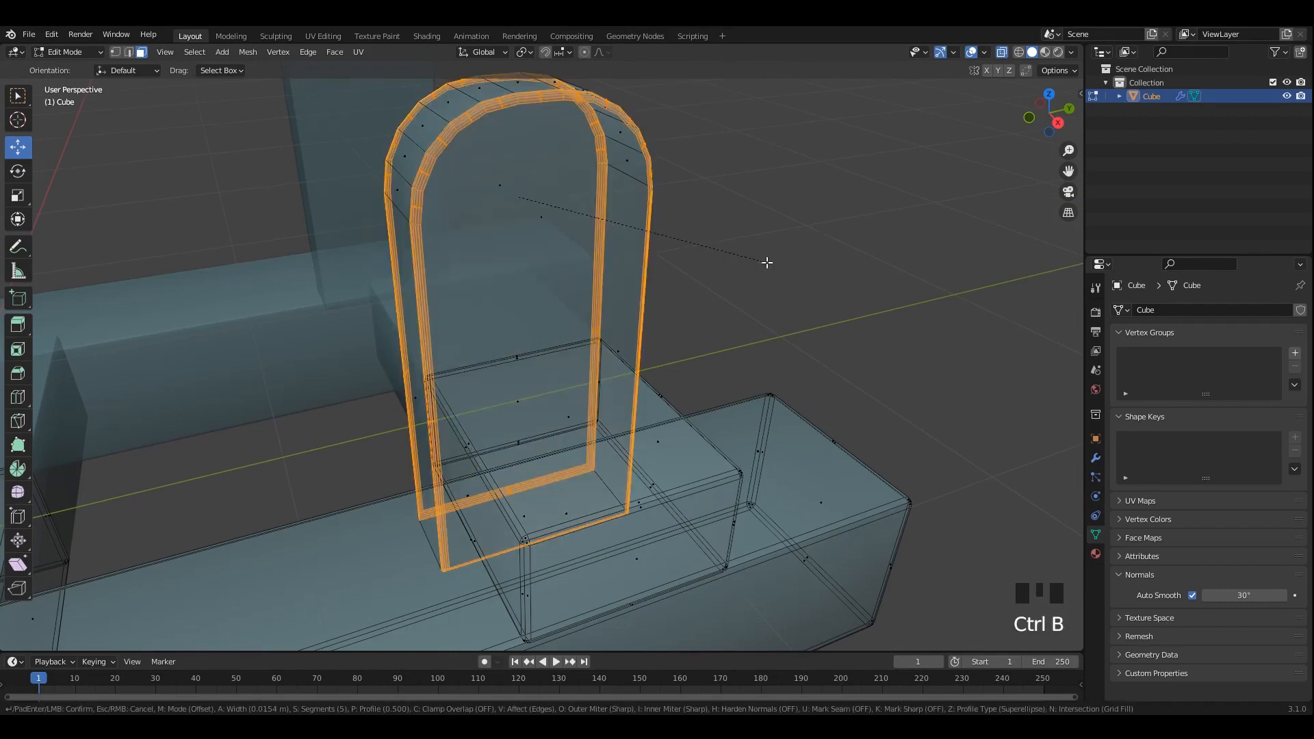
{"action": "left_click", "coordinate": [769, 261]}
Return to Object Mode and reapply smooth shading to the bevelled object.
{"action": "key", "text": "alt+z"}
{"action": "key", "text": "Tab"}
{"action": "scroll", "coordinate": [685, 239], "scroll_direction": "down", "scroll_amount": 2}
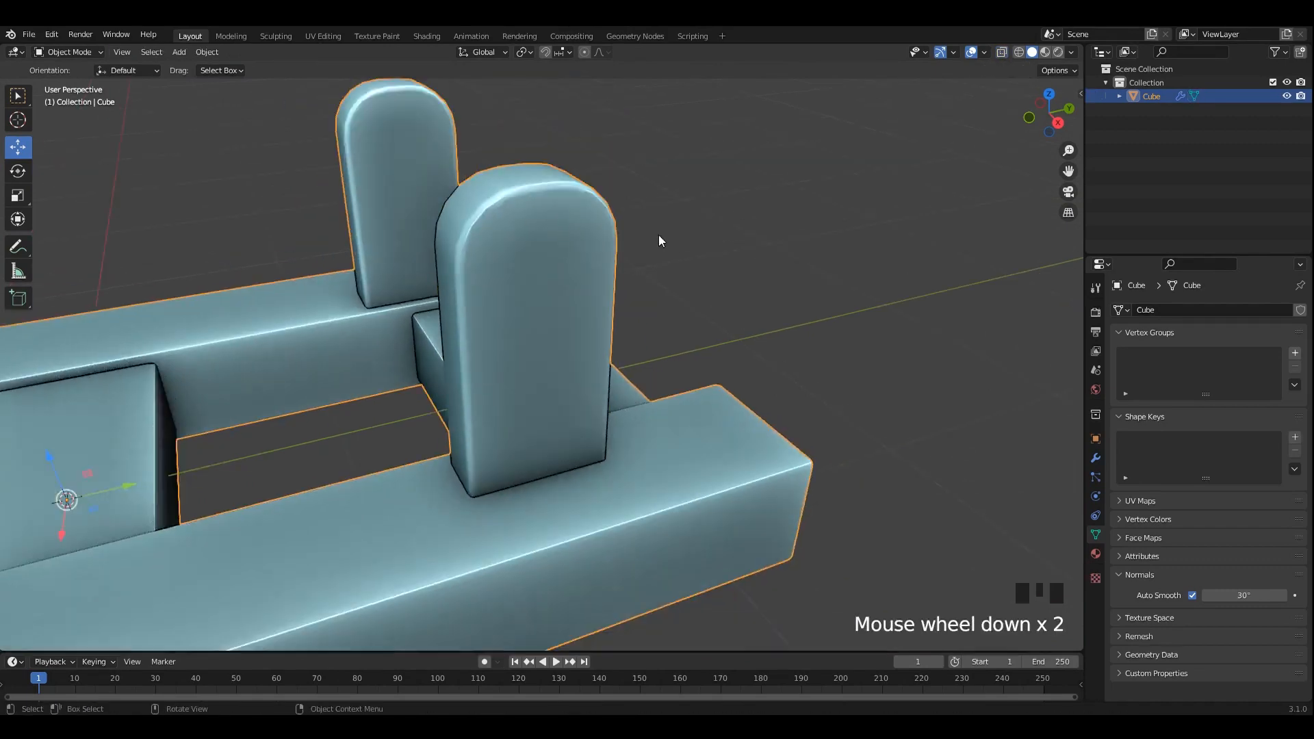
{"action": "left_click", "coordinate": [614, 245]}
{"action": "middle_click_drag", "start_coordinate": [659, 239], "coordinate": [634, 273]}
{"action": "right_click", "coordinate": [614, 245]}
{"action": "left_click", "coordinate": [609, 246]}
Isolate the faces at the post's base within the side bar and delete them.
{"action": "key", "text": "Tab"}
{"action": "key", "text": "alt+z"}
{"action": "left_click", "coordinate": [615, 240]}
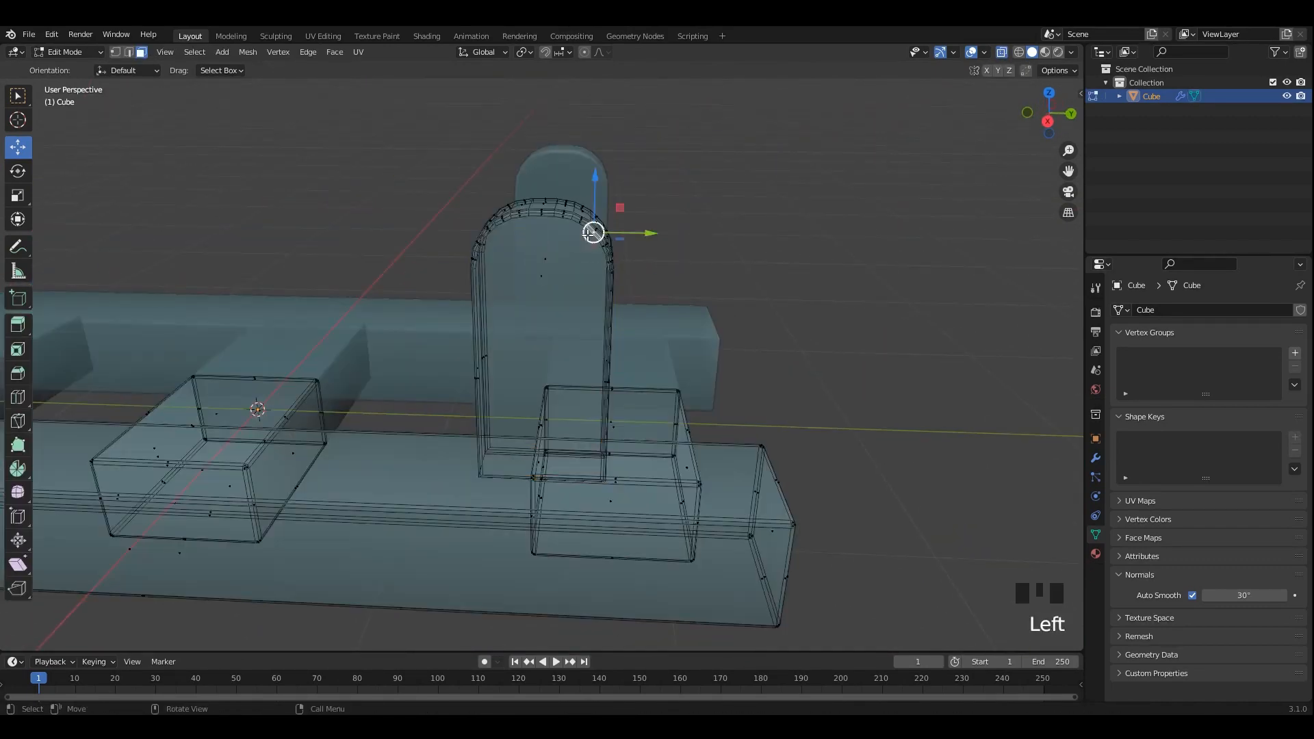
{"action": "key", "text": "l"}
{"action": "key", "text": "KP_1"}
{"action": "key", "text": "alt+z"}
{"action": "key", "text": "alt+z"}
{"action": "key", "text": "alt+z"}
{"action": "left_click_drag", "start_coordinate": [438, 168], "coordinate": [772, 396], "text": "ctrl"}
{"action": "middle_click_drag", "start_coordinate": [770, 353], "coordinate": [607, 360]}
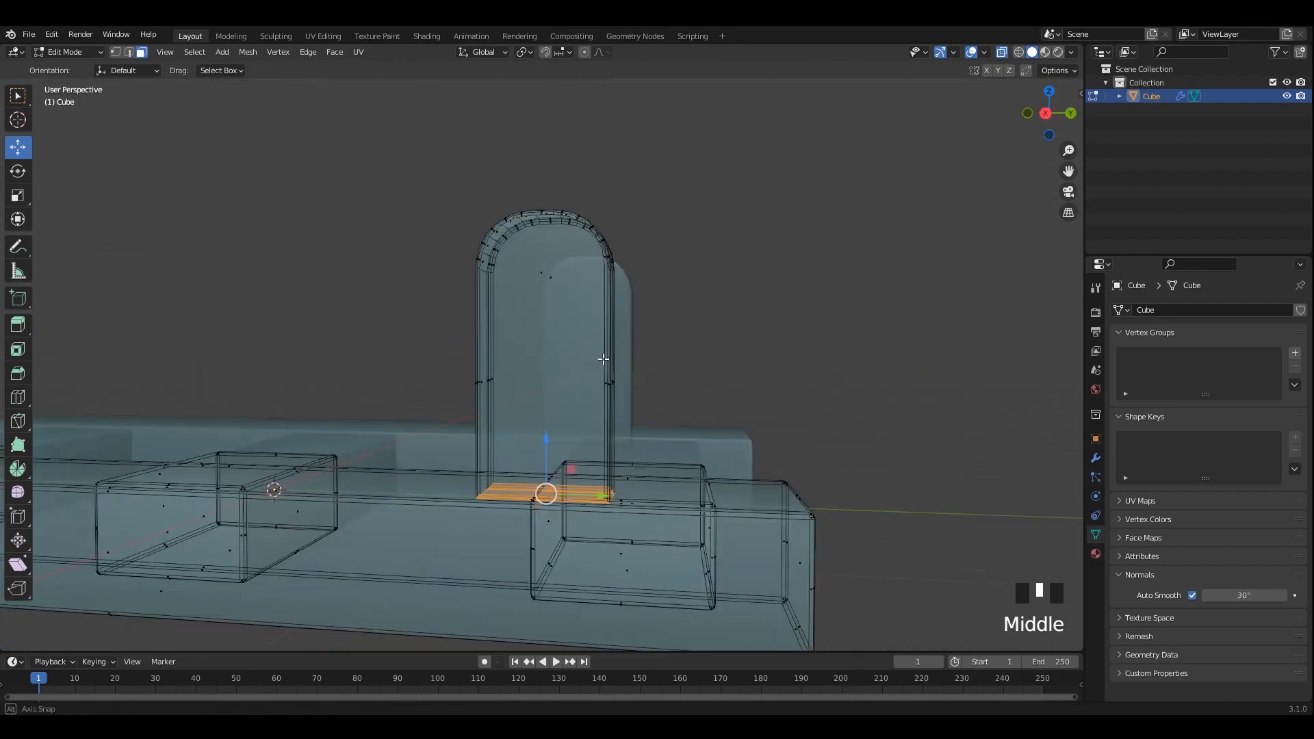
{"action": "key", "text": "alt+z"}
{"action": "key", "text": "x"}
{"action": "left_click", "coordinate": [824, 429]}
Isolate the post's bottom vertices and scale them along Z to level the base.
{"action": "key", "text": "alt+z"}
{"action": "middle_click_drag", "start_coordinate": [768, 410], "coordinate": [555, 482]}
{"action": "key", "text": "l"}
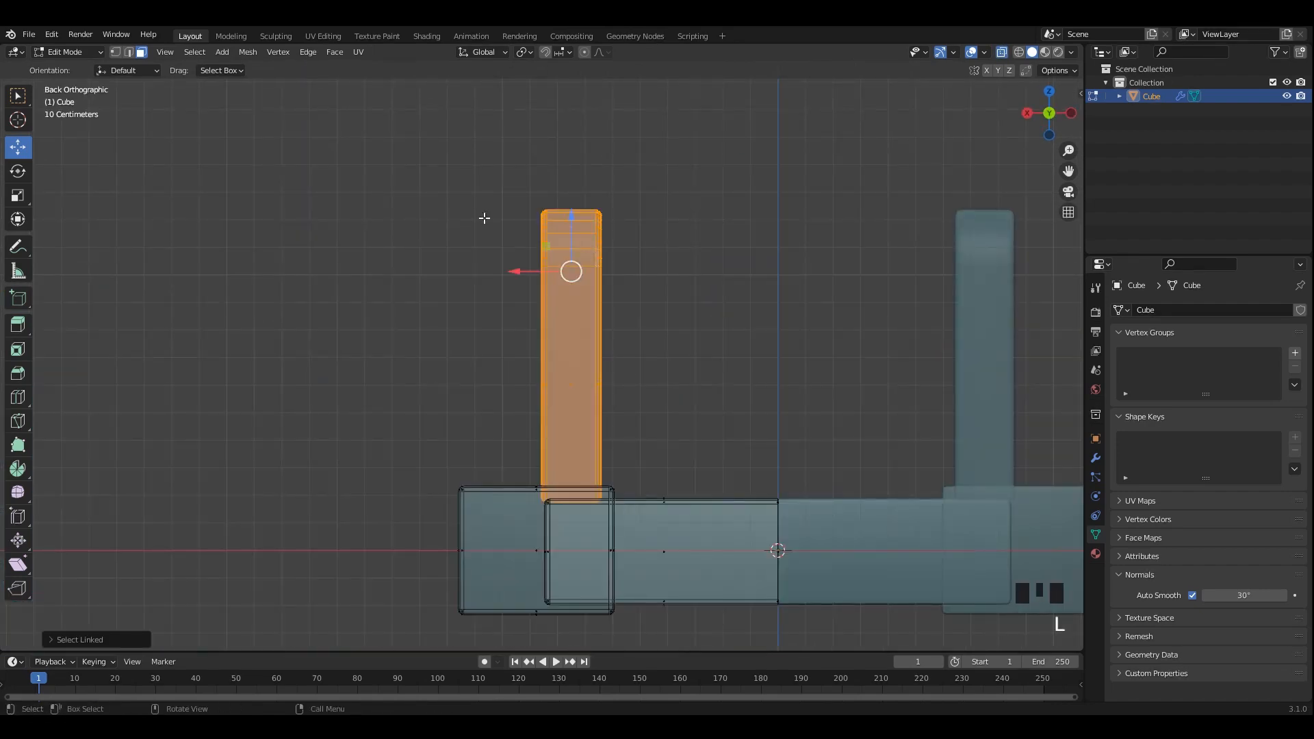
{"action": "left_click_drag", "start_coordinate": [373, 174], "coordinate": [785, 503], "text": "ctrl"}
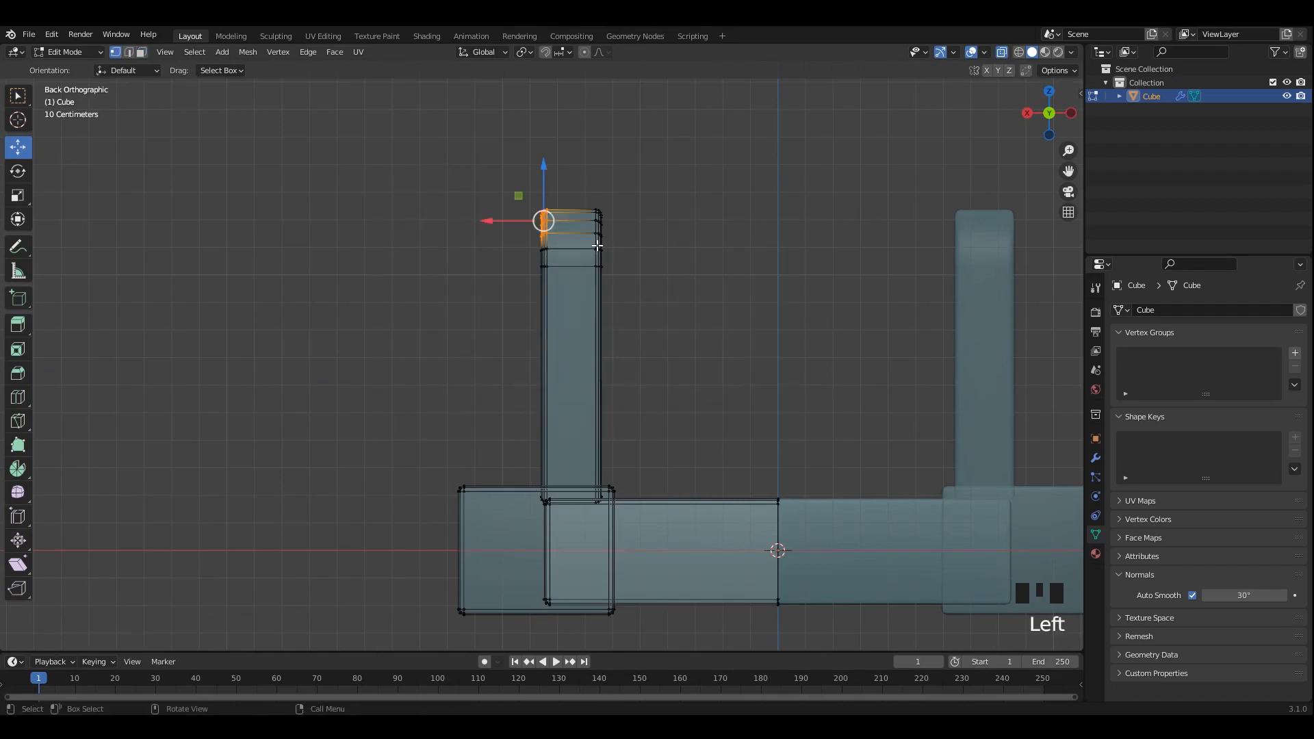
{"action": "key", "text": "l"}
{"action": "left_click_drag", "start_coordinate": [346, 123], "coordinate": [774, 366], "text": "ctrl"}
{"action": "mouse_move", "coordinate": [774, 366]}
{"action": "middle_mouse_down", "text": "alt"}
{"action": "mouse_move", "coordinate": [787, 379]}
{"action": "mouse_move", "coordinate": [575, 277]}
{"action": "mouse_move", "coordinate": [753, 352]}
{"action": "middle_mouse_up", "text": "alt"}
{"action": "key", "text": "s"}
{"action": "key", "text": "z"}
{"action": "left_click", "coordinate": [787, 377]}
Duplicate the whole post and move the copy along Y to the opposite end of the side bar.
{"action": "key", "text": "alt+z"}
{"action": "key", "text": "l"}
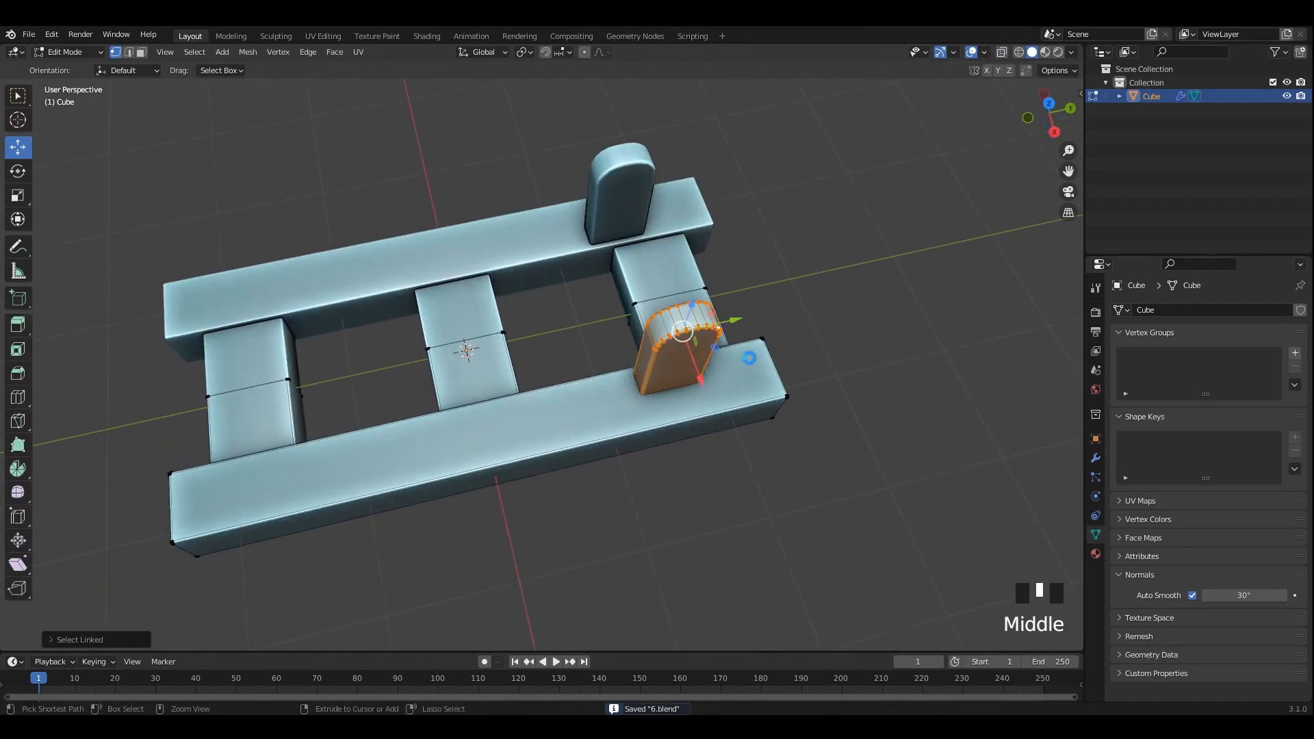
{"action": "key", "text": "shift+d"}
{"action": "right_click", "coordinate": [836, 319]}
{"action": "left_click_drag", "start_coordinate": [733, 324], "coordinate": [239, 342]}
{"action": "key", "text": "grave"}
{"action": "middle_click_drag", "start_coordinate": [329, 329], "coordinate": [492, 318], "text": "alt"}
{"action": "middle_click_drag", "start_coordinate": [493, 318], "coordinate": [648, 320], "text": "alt"}
{"action": "scroll", "coordinate": [648, 320], "scroll_direction": "up", "scroll_amount": 3}
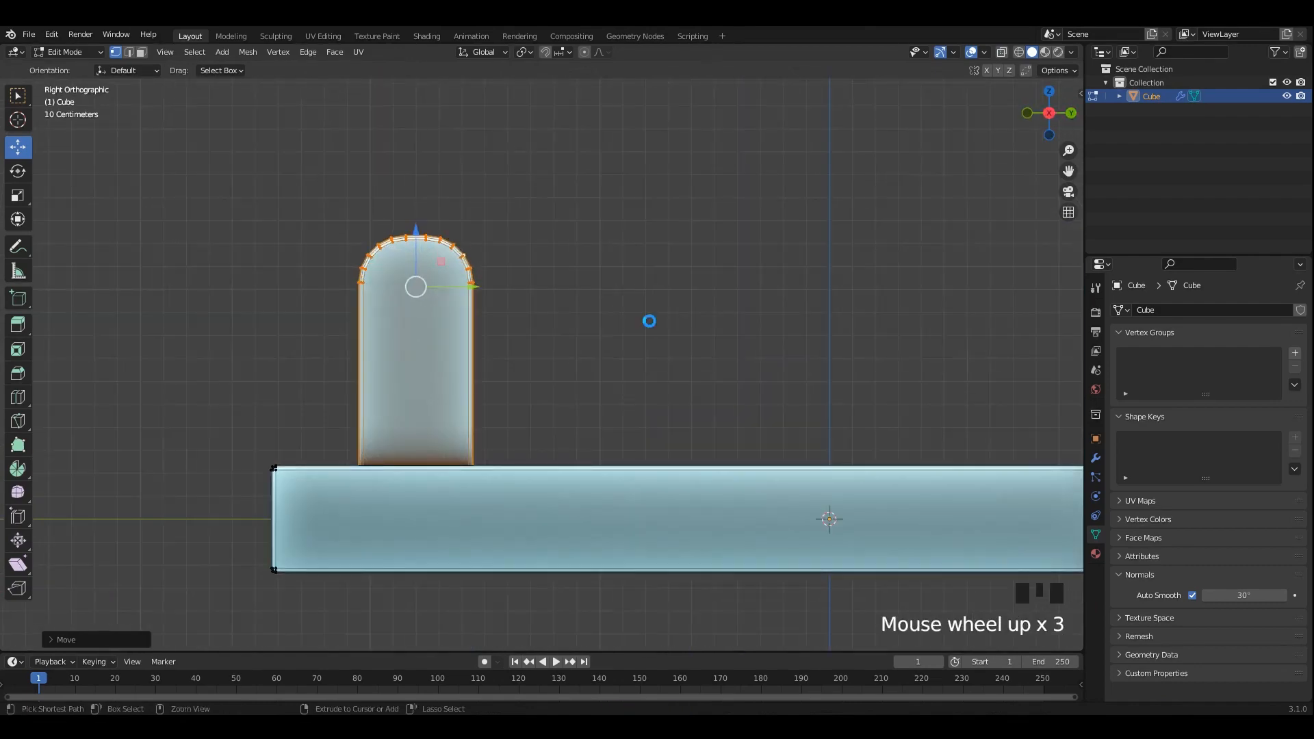
Try shifting one long side of the duplicated post along Y to change its width, and undo it.
{"action": "middle_click_drag", "start_coordinate": [531, 331], "coordinate": [643, 350], "text": "shift"}
{"action": "scroll", "coordinate": [643, 350], "scroll_direction": "up", "scroll_amount": 3}
{"action": "scroll", "coordinate": [557, 281], "scroll_direction": "down", "scroll_amount": 2}
{"action": "key", "text": "alt+z"}
{"action": "left_click_drag", "start_coordinate": [346, 129], "coordinate": [523, 599]}
{"action": "scroll", "coordinate": [523, 352], "scroll_direction": "up", "scroll_amount": 2}
{"action": "left_click_drag", "start_coordinate": [457, 381], "coordinate": [477, 383]}
{"action": "key", "text": "ctrl+z"}
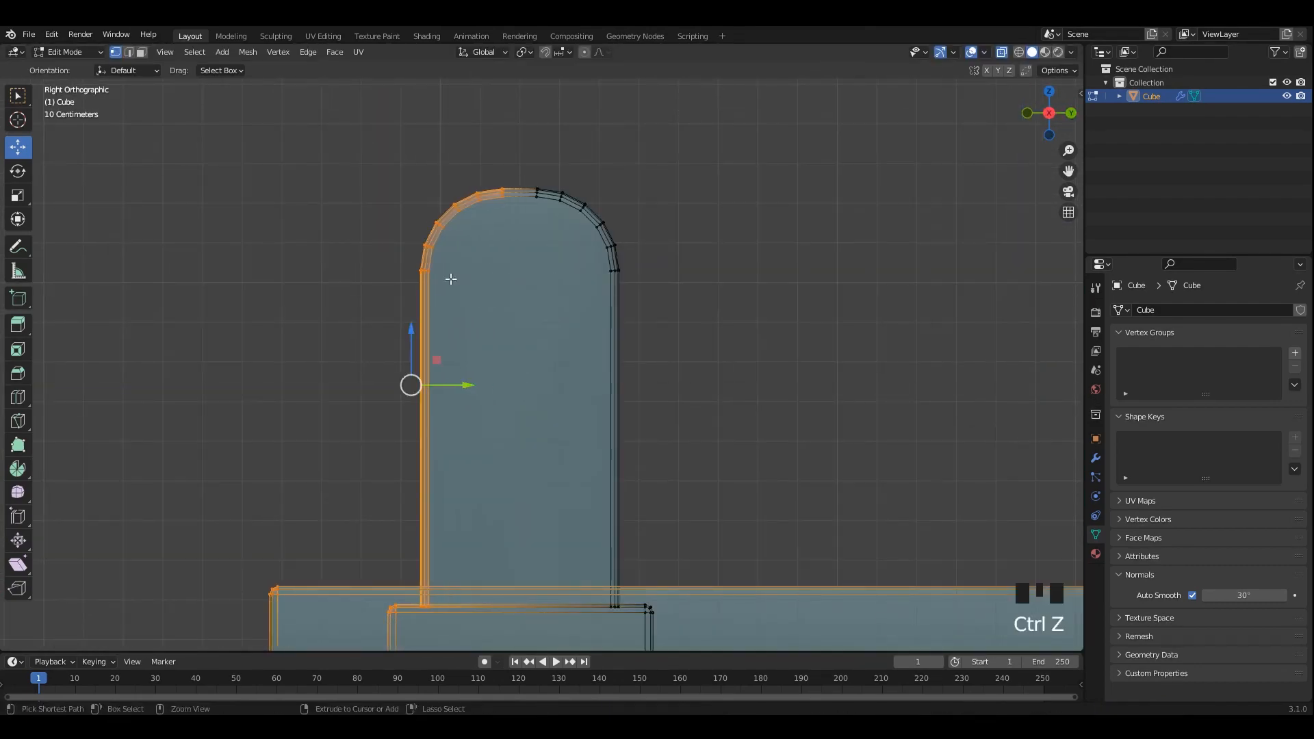
{"action": "left_click_drag", "start_coordinate": [360, 153], "coordinate": [499, 372]}
{"action": "middle_click_drag", "start_coordinate": [464, 433], "coordinate": [474, 333], "text": "shift"}
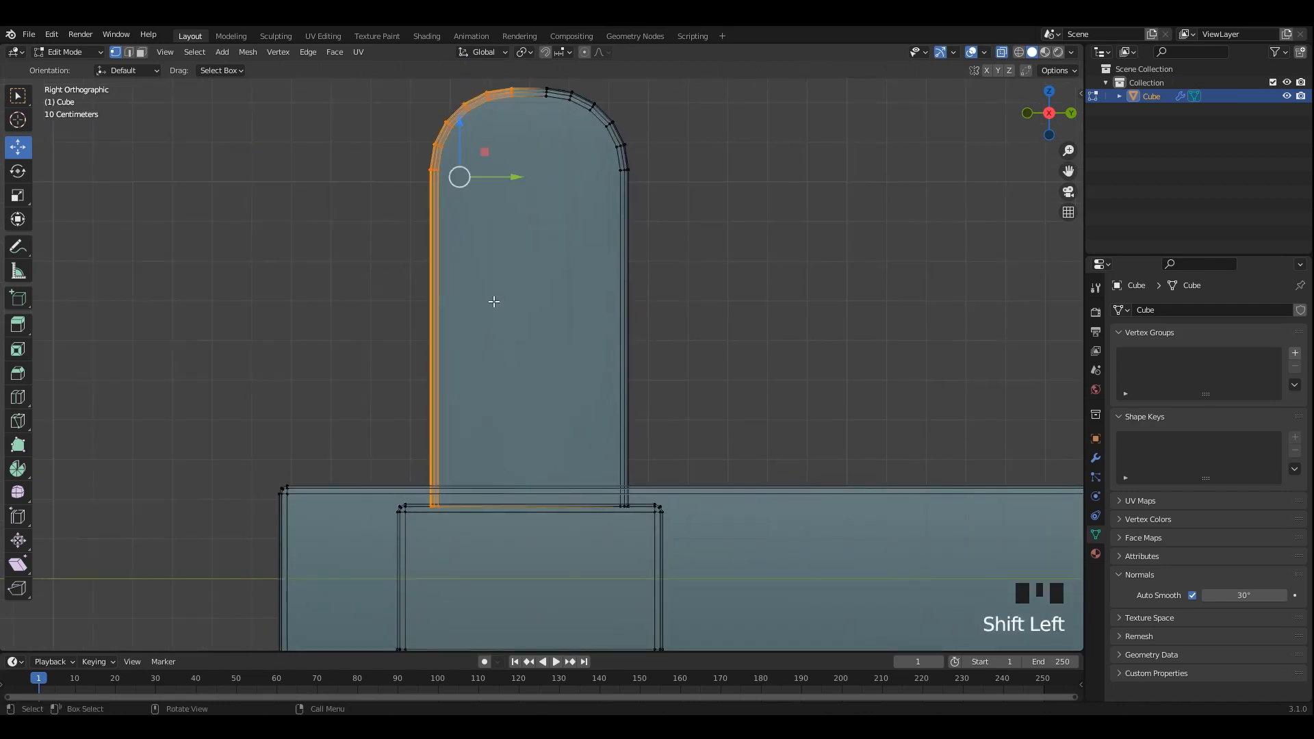
{"action": "left_click_drag", "start_coordinate": [513, 174], "coordinate": [580, 181]}
{"action": "key", "text": "ctrl+z"}
Return to Object Mode with nothing selected, check all four posts and save the file.
{"action": "key", "text": "l"}
{"action": "key", "text": "alt+z"}
{"action": "middle_click_drag", "start_coordinate": [564, 226], "coordinate": [489, 252]}
{"action": "key", "text": "Tab"}
{"action": "key", "text": "alt+a"}
{"action": "scroll", "coordinate": [523, 236], "scroll_direction": "down", "scroll_amount": 1}
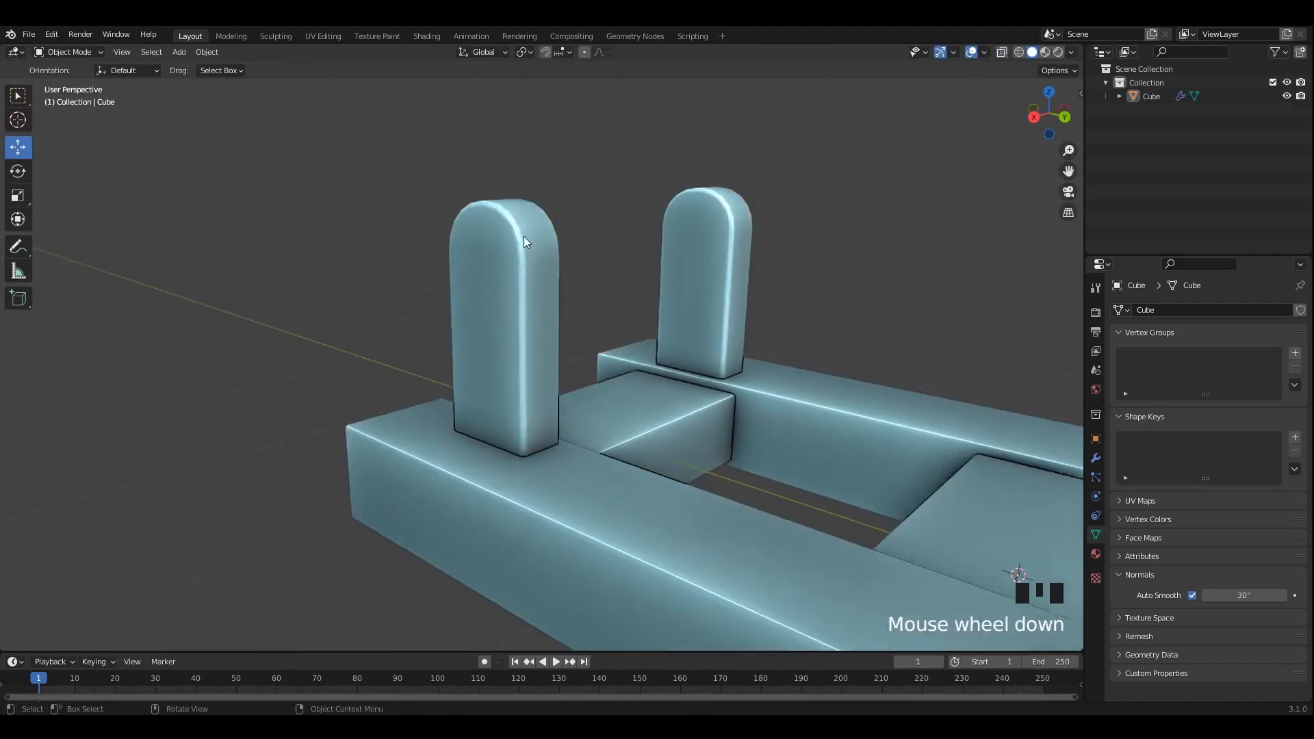
{"action": "scroll", "coordinate": [758, 258], "scroll_direction": "down", "scroll_amount": 2}
{"action": "middle_click_drag", "start_coordinate": [758, 257], "coordinate": [614, 306]}
{"action": "key", "text": "ctrl+s"}
{"action": "scroll", "coordinate": [664, 305], "scroll_direction": "up", "scroll_amount": 1}
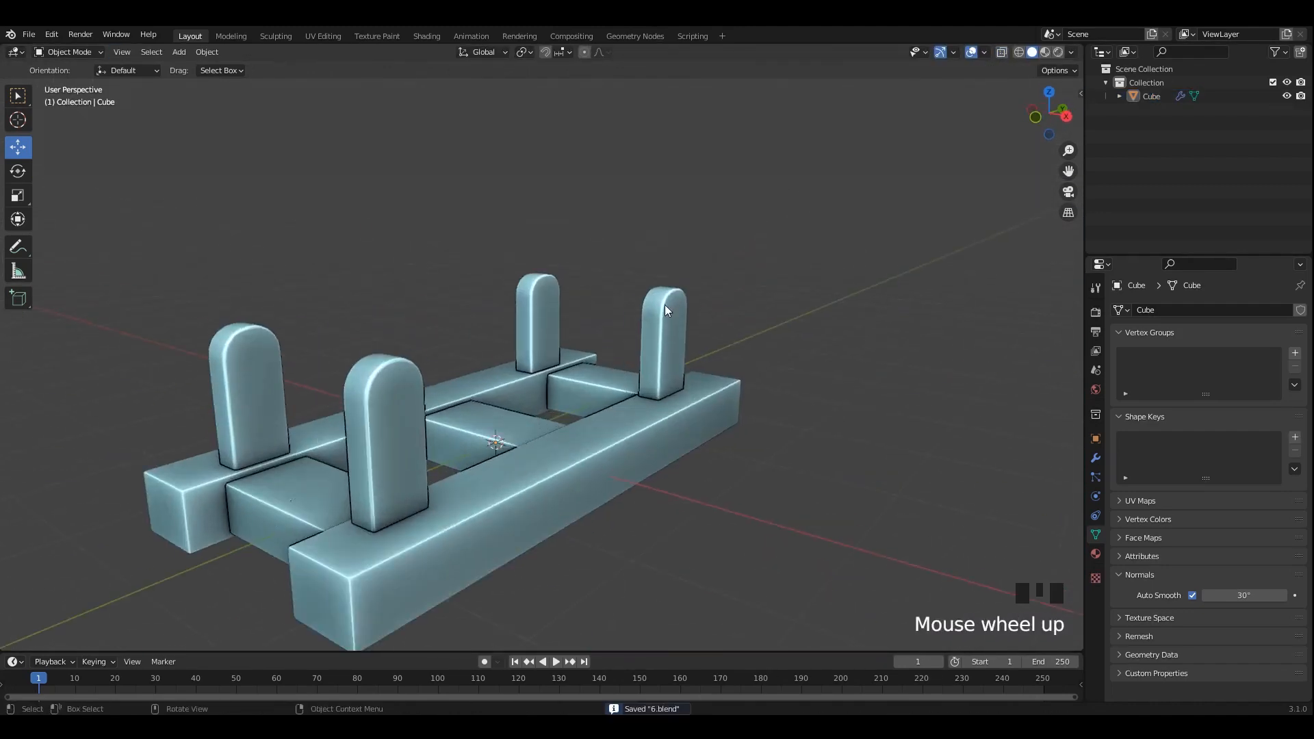
{"action": "scroll", "coordinate": [664, 305], "scroll_direction": "up", "scroll_amount": 1}
Connect the two vertices at the base of the arch across one side face of the post.
{"action": "middle_click_drag", "start_coordinate": [386, 342], "coordinate": [557, 343]}
{"action": "key", "text": "Tab"}
{"action": "scroll", "coordinate": [631, 276], "scroll_direction": "down", "scroll_amount": 2}
{"action": "left_click", "coordinate": [627, 265]}
{"action": "key", "text": "KP_Decimal"}
{"action": "left_click", "coordinate": [556, 260], "text": "shift"}
{"action": "key", "text": "alt+z"}
{"action": "scroll", "coordinate": [646, 334], "scroll_direction": "up", "scroll_amount": 1}
{"action": "key", "text": "1"}
{"action": "key", "text": "alt+z"}
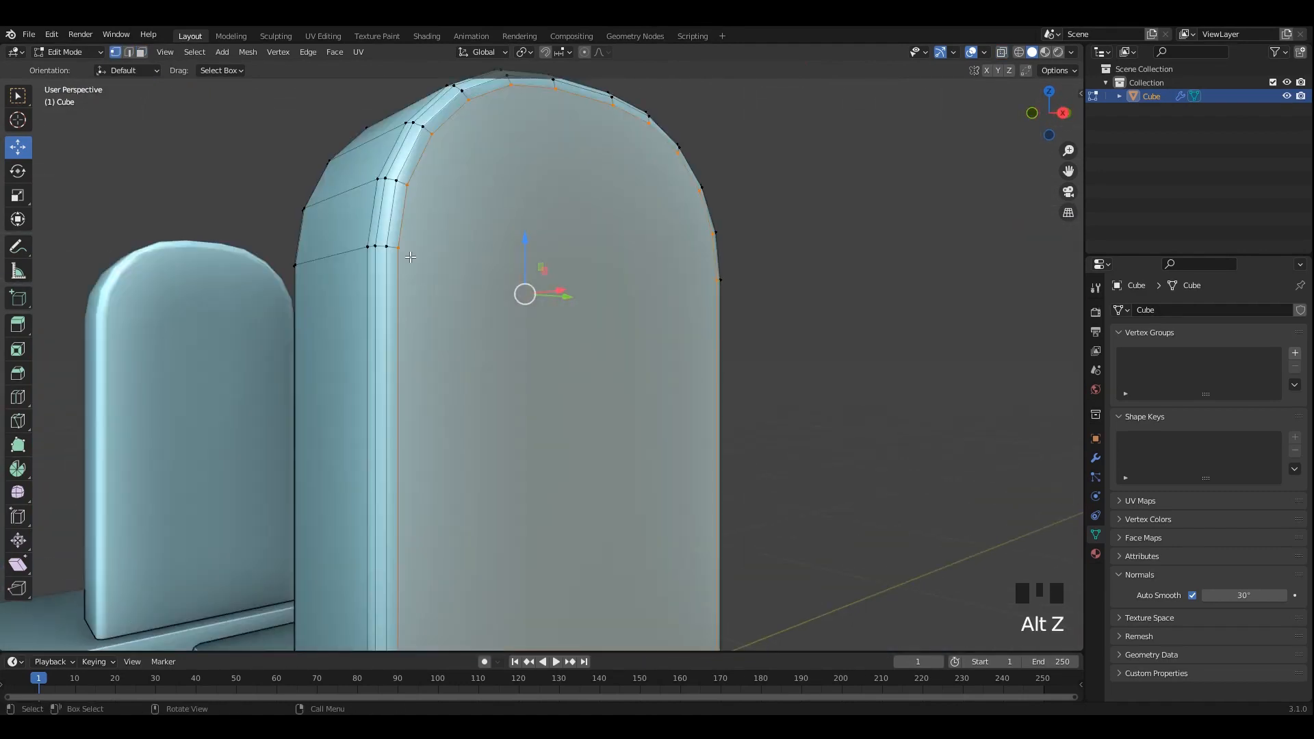
{"action": "middle_click_drag", "start_coordinate": [756, 308], "coordinate": [721, 327]}
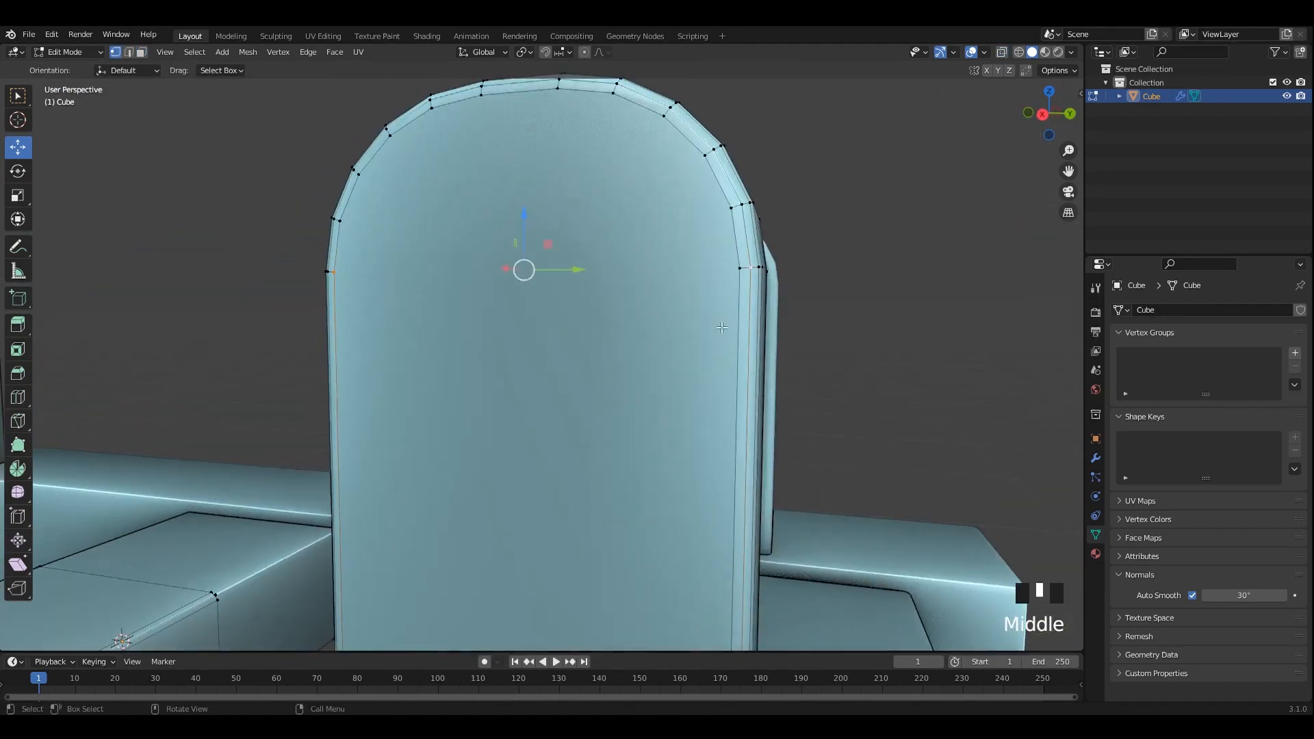
{"action": "left_click", "coordinate": [726, 270], "text": "shift"}
{"action": "right_click", "coordinate": [691, 264]}
{"action": "left_click", "coordinate": [637, 356]}
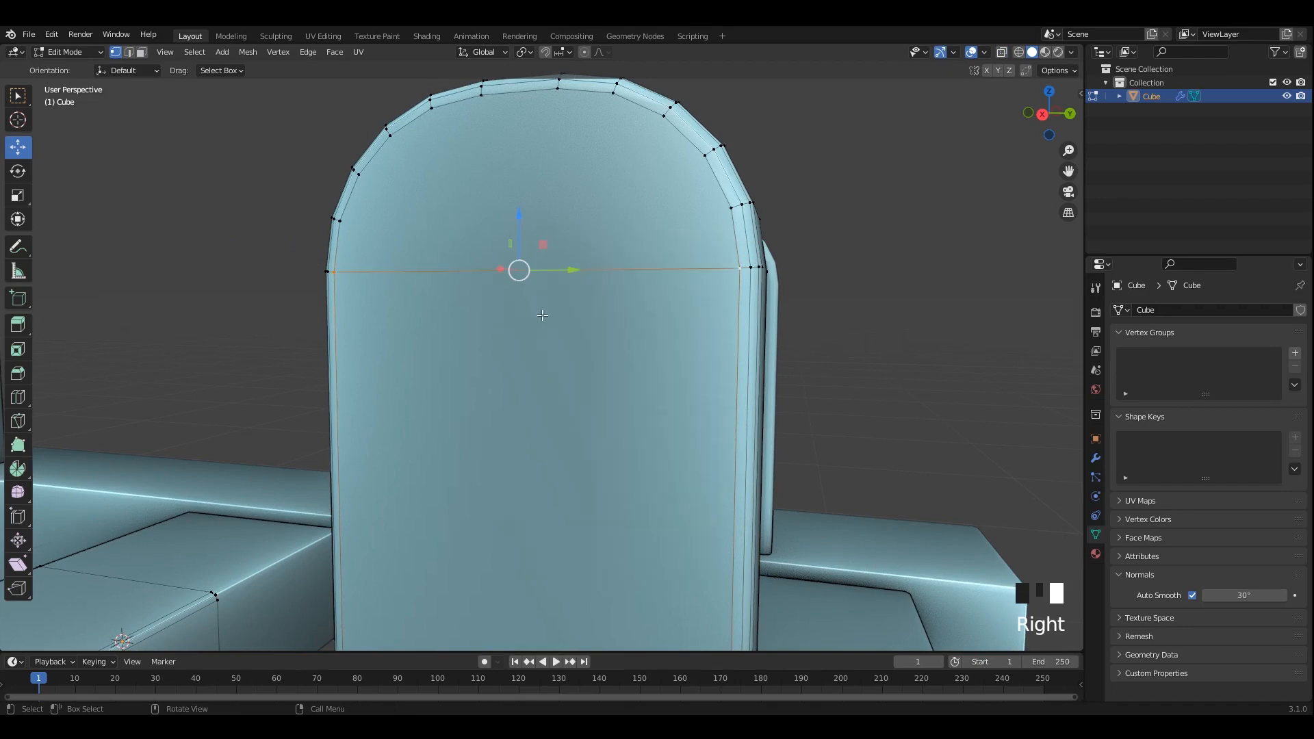
Connect the matching arch-base vertices on the post's opposite side face with Connect Vertex Path.
{"action": "middle_click_drag", "start_coordinate": [638, 357], "coordinate": [873, 304]}
{"action": "left_click", "coordinate": [447, 267], "text": "shift"}
{"action": "right_click", "coordinate": [611, 259]}
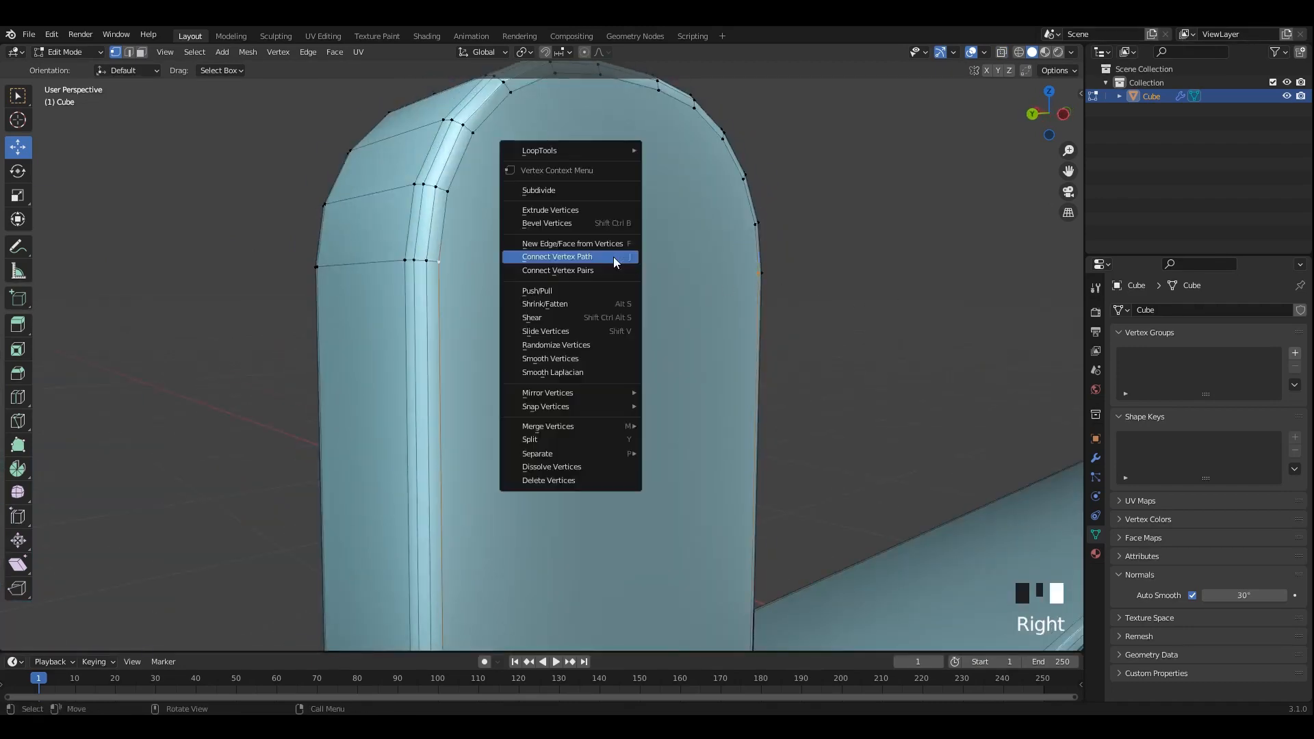
{"action": "left_click", "coordinate": [616, 261]}
{"action": "middle_click_drag", "start_coordinate": [615, 261], "coordinate": [608, 273]}
Select the arched faces on both sides of the post and inset them.
{"action": "key", "text": "3"}
{"action": "left_click", "coordinate": [607, 226]}
{"action": "middle_click_drag", "start_coordinate": [607, 226], "coordinate": [789, 267]}
{"action": "left_click", "coordinate": [675, 232], "text": "shift"}
{"action": "key", "text": "i"}
{"action": "left_click", "coordinate": [788, 271]}
Turn the two inset faces into circles with LoopTools Circle and scale them down.
{"action": "right_click", "coordinate": [621, 199]}
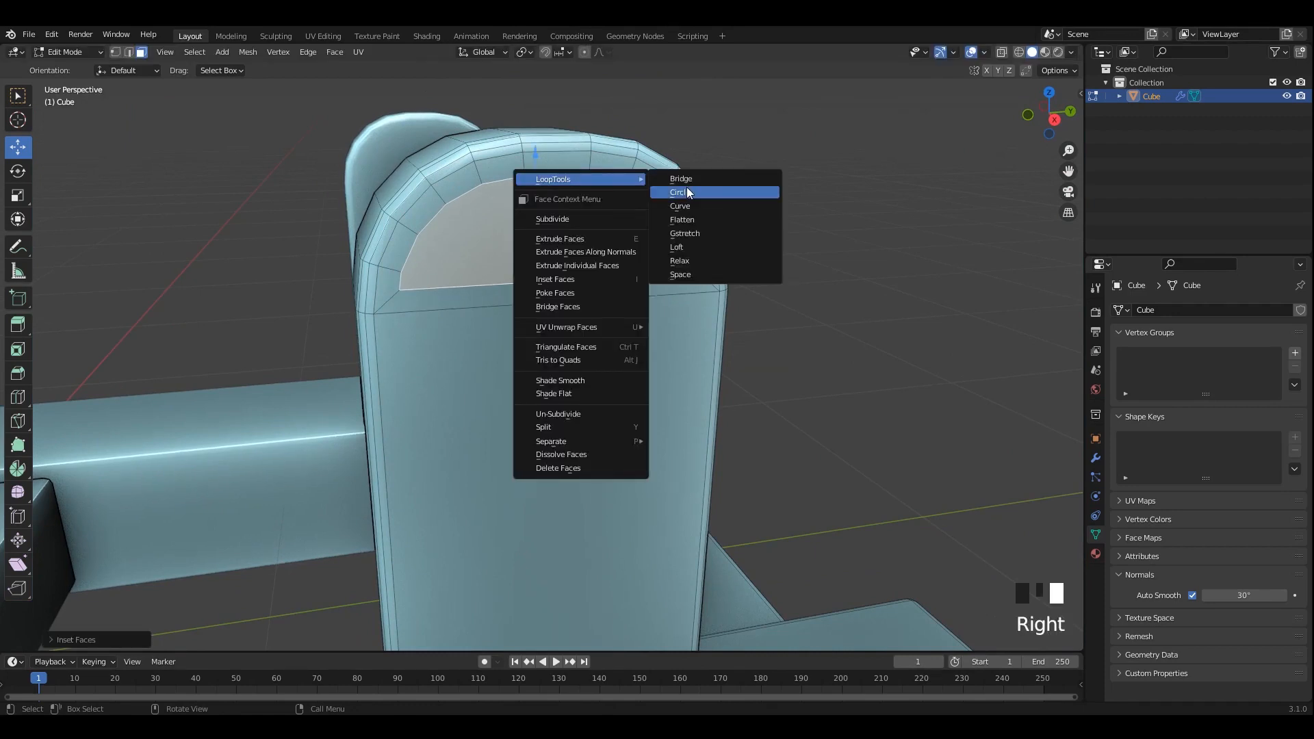
{"action": "left_click", "coordinate": [687, 187]}
{"action": "key", "text": "KP_3"}
{"action": "key", "text": "s"}
{"action": "left_click", "coordinate": [680, 257]}
Scale the two circular faces apart along X towards the post's outer sides and save the file.
{"action": "middle_click_drag", "start_coordinate": [681, 258], "coordinate": [684, 223], "text": "alt"}
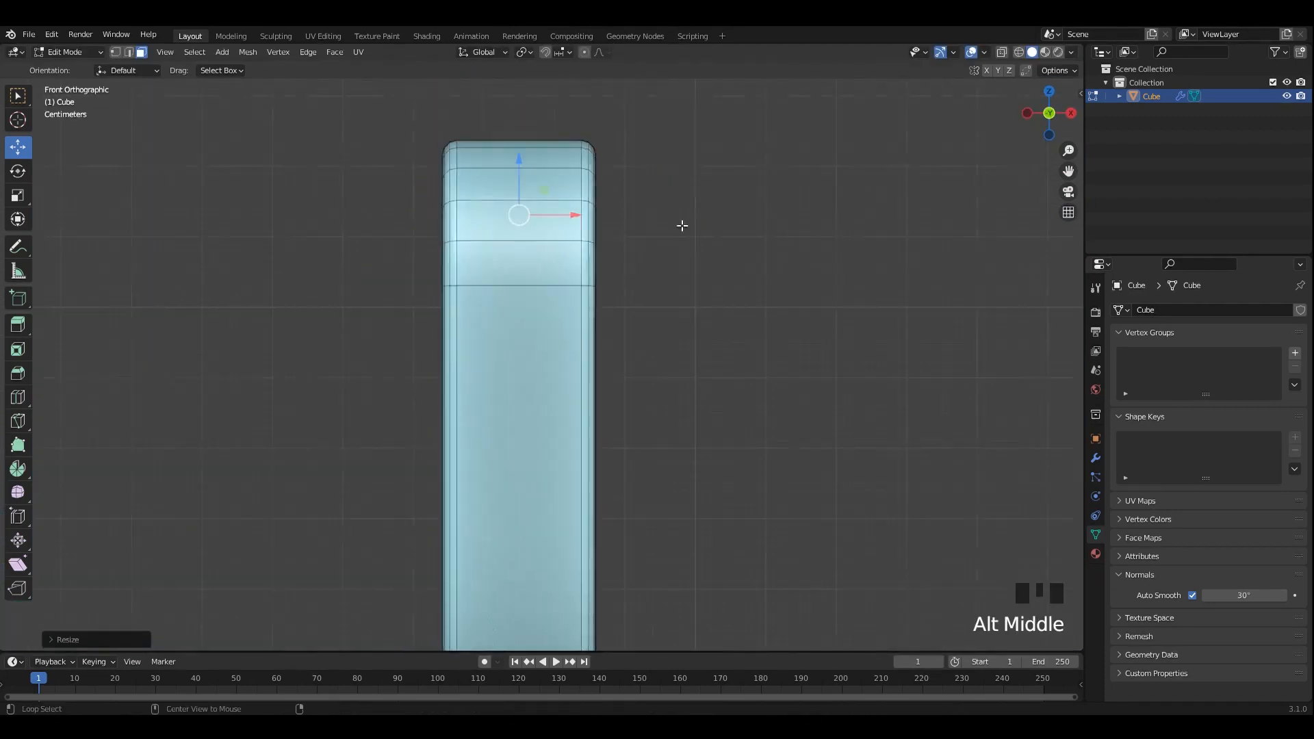
{"action": "key", "text": "alt+z"}
{"action": "key", "text": "s"}
{"action": "key", "text": "x"}
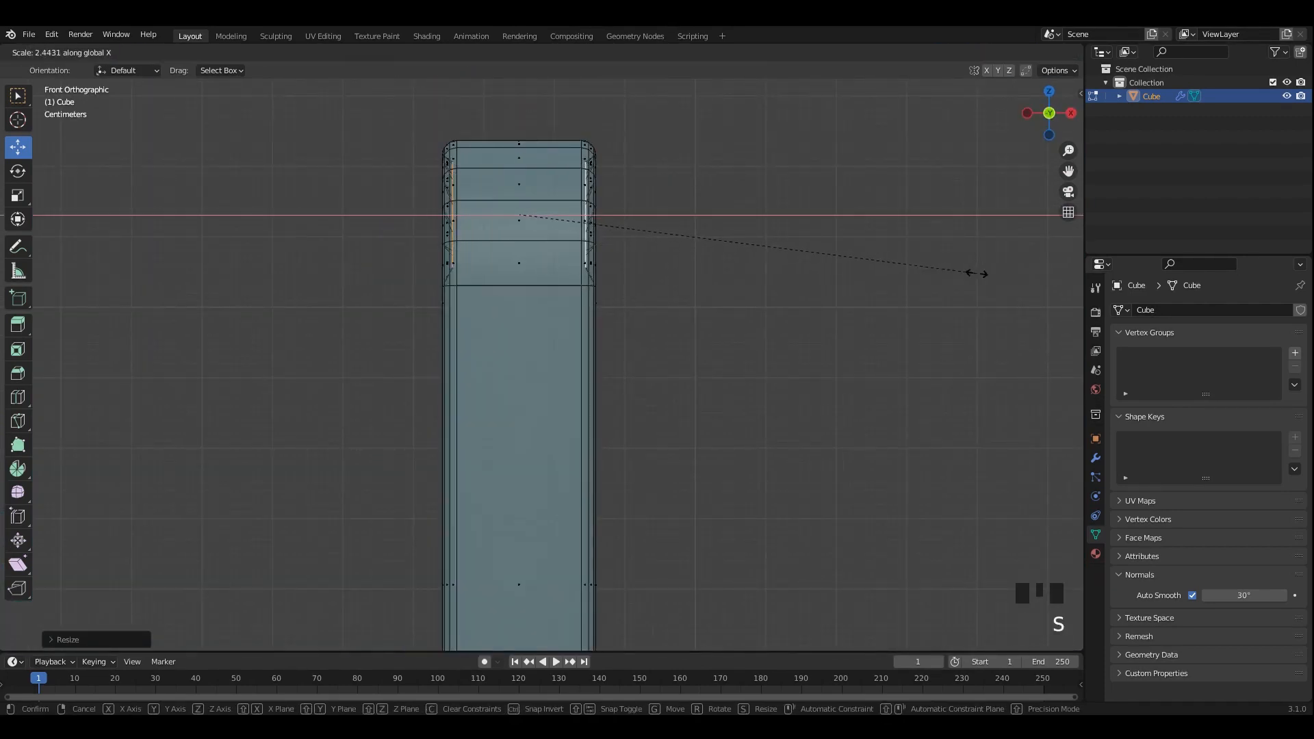
{"action": "left_click", "coordinate": [966, 282]}
{"action": "middle_click_drag", "start_coordinate": [966, 281], "coordinate": [541, 185]}
{"action": "key", "text": "alt+z"}
{"action": "key", "text": "Tab"}
{"action": "key", "text": "ctrl+s"}
{"action": "right_click", "coordinate": [634, 228]}
{"action": "left_click", "coordinate": [634, 227]}
Resize the two circular faces and rotate them so that their flat edges sit level at top and bottom.
{"action": "scroll", "coordinate": [577, 226], "scroll_direction": "up", "scroll_amount": 2}
{"action": "key", "text": "Tab"}
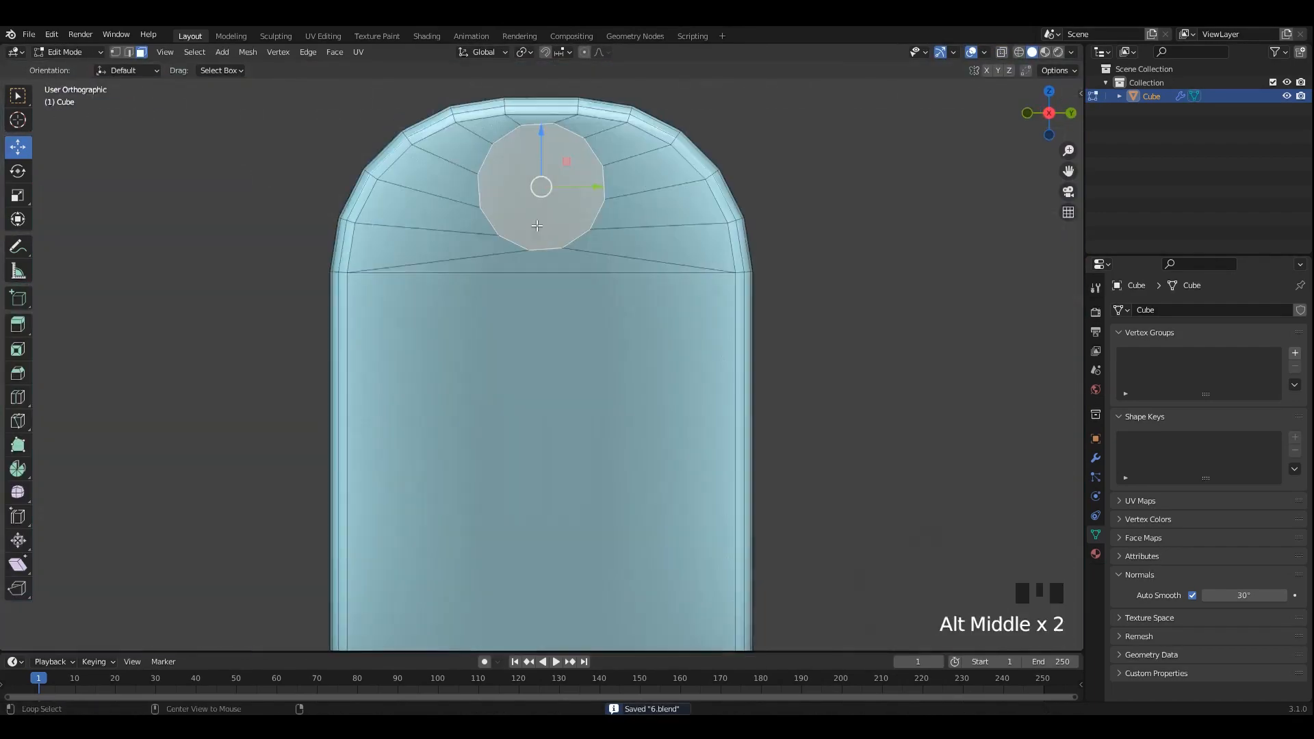
{"action": "key", "text": "s"}
{"action": "left_click", "coordinate": [797, 269]}
{"action": "key", "text": "alt+z"}
{"action": "middle_click_drag", "start_coordinate": [797, 269], "coordinate": [807, 414], "text": "shift"}
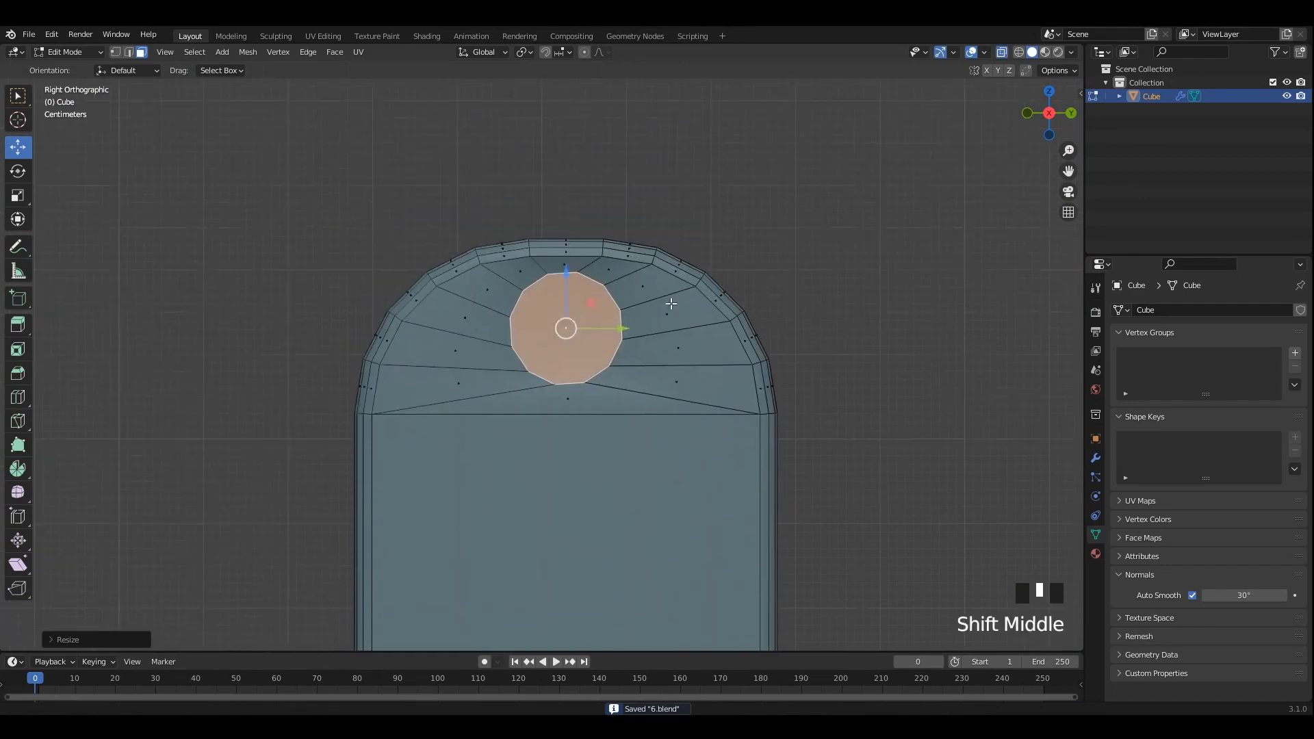
{"action": "scroll", "coordinate": [815, 301], "scroll_direction": "up", "scroll_amount": 2}
{"action": "key", "text": "alt+z"}
{"action": "key", "text": "r"}
{"action": "left_click", "coordinate": [816, 312]}
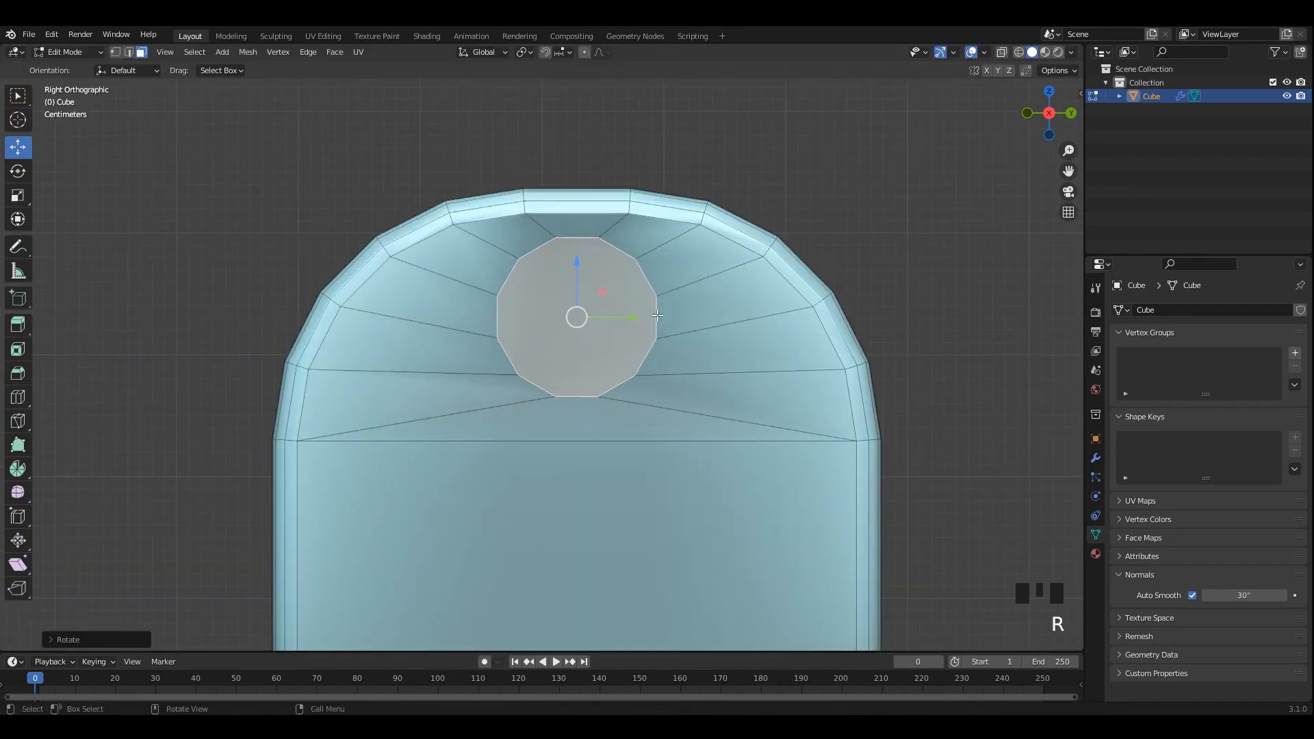
Scale the circular faces along X again until they sit flush with the post's side faces.
{"action": "key", "text": "KP_1"}
{"action": "key", "text": "alt+z"}
{"action": "key", "text": "s"}
{"action": "key", "text": "x"}
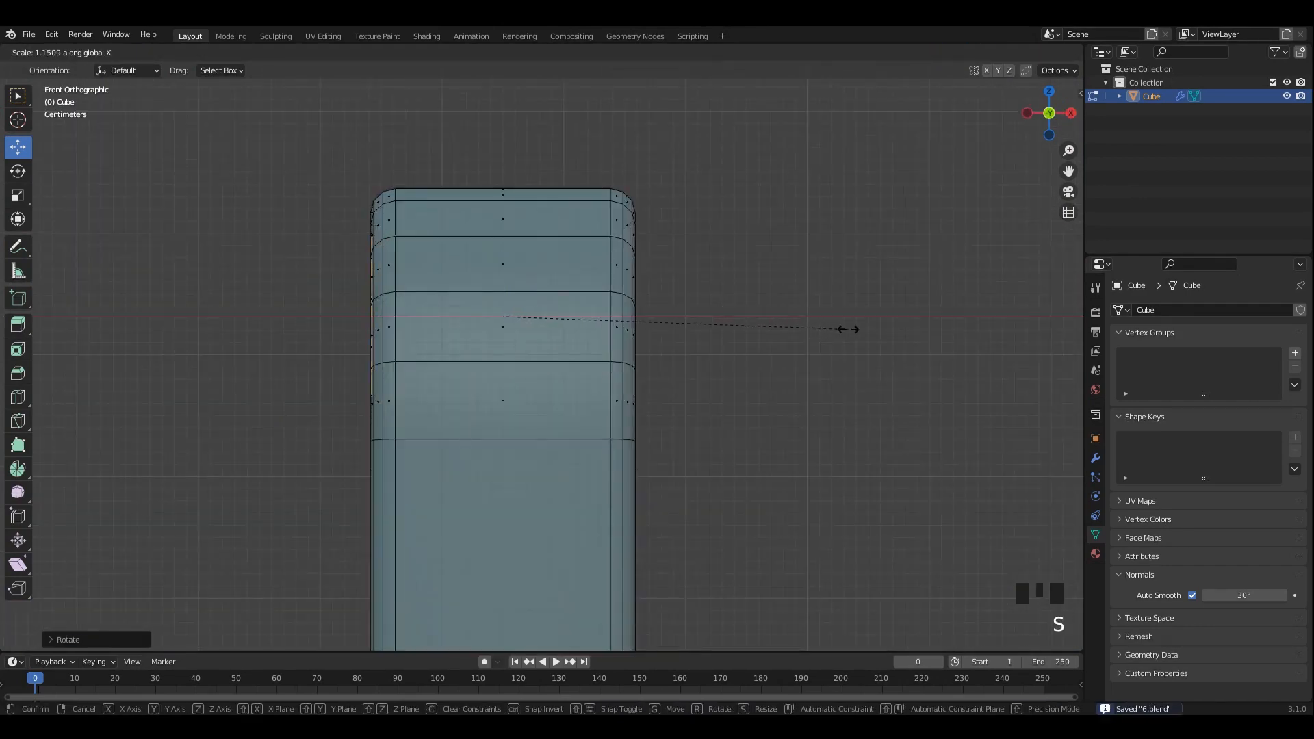
{"action": "left_click", "coordinate": [851, 327]}
{"action": "middle_click_drag", "start_coordinate": [849, 325], "coordinate": [691, 303]}
Bridge the two circular faces into a hole through the post and save the file.
{"action": "key", "text": "alt+z"}
{"action": "right_click", "coordinate": [716, 245]}
{"action": "mouse_move", "coordinate": [716, 245]}
{"action": "left_click", "coordinate": [794, 247]}
{"action": "key", "text": "Tab"}
{"action": "scroll", "coordinate": [739, 254], "scroll_direction": "down", "scroll_amount": 3}
{"action": "key", "text": "ctrl+s"}
{"action": "key", "text": "Tab"}
Move the hole in the post down along Z by about 0.03 m and fine-tune its height.
{"action": "middle_click_drag", "start_coordinate": [692, 303], "coordinate": [565, 298], "text": "alt"}
{"action": "left_click_drag", "start_coordinate": [566, 281], "coordinate": [565, 287]}
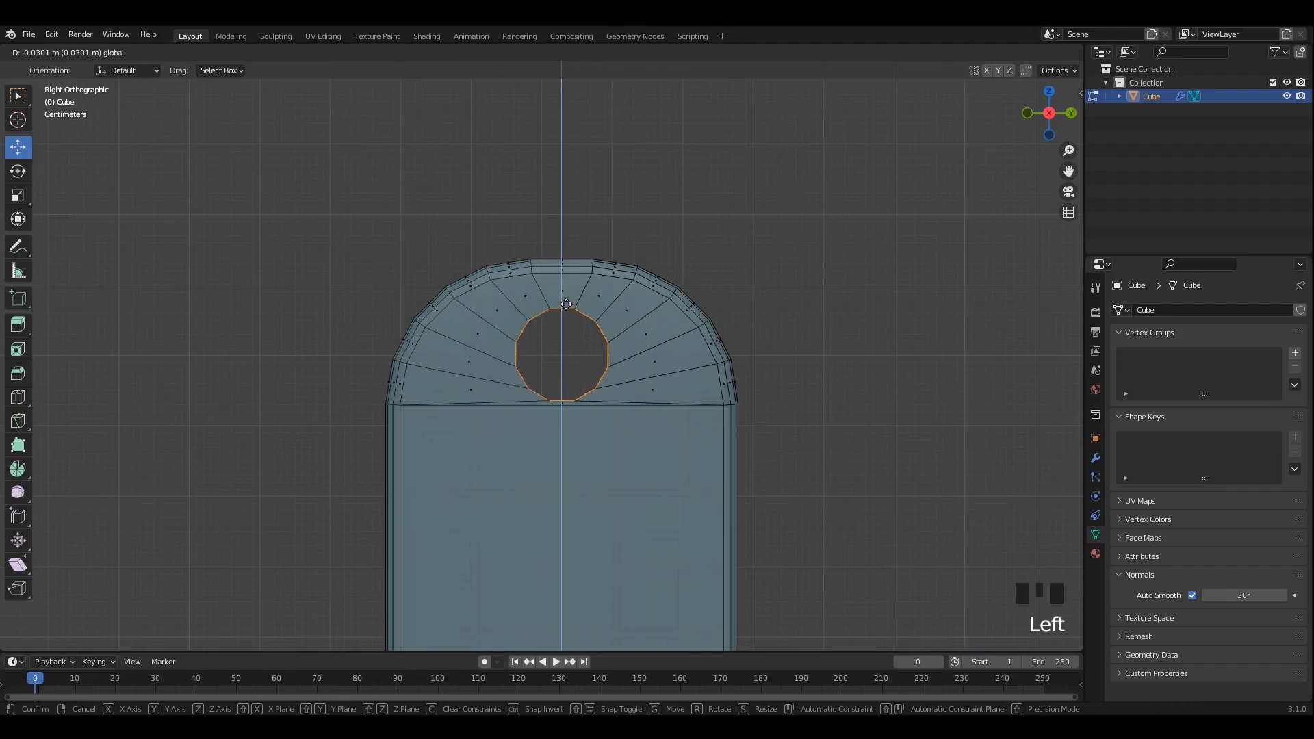
{"action": "left_click_drag", "start_coordinate": [566, 306], "coordinate": [566, 307]}
{"action": "key", "text": "alt+z"}
{"action": "key", "text": "Tab"}
{"action": "scroll", "coordinate": [753, 337], "scroll_direction": "down", "scroll_amount": 3}
{"action": "middle_click_drag", "start_coordinate": [753, 337], "coordinate": [611, 343]}
{"action": "key", "text": "Tab"}
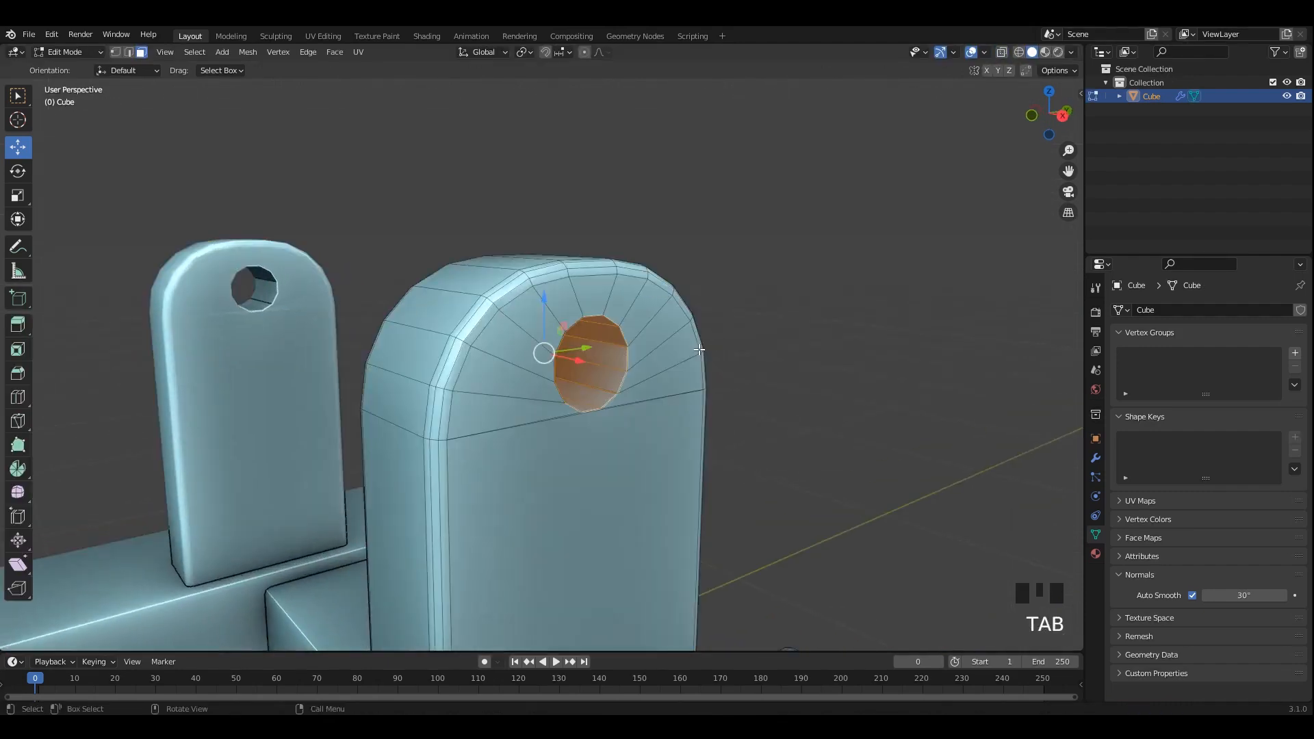
{"action": "scroll", "coordinate": [610, 344], "scroll_direction": "up", "scroll_amount": 4}
{"action": "left_click_drag", "start_coordinate": [564, 208], "coordinate": [564, 201]}
Slide the horizontal edges below the hole on both side faces slightly downwards and save the file.
{"action": "key", "text": "2"}
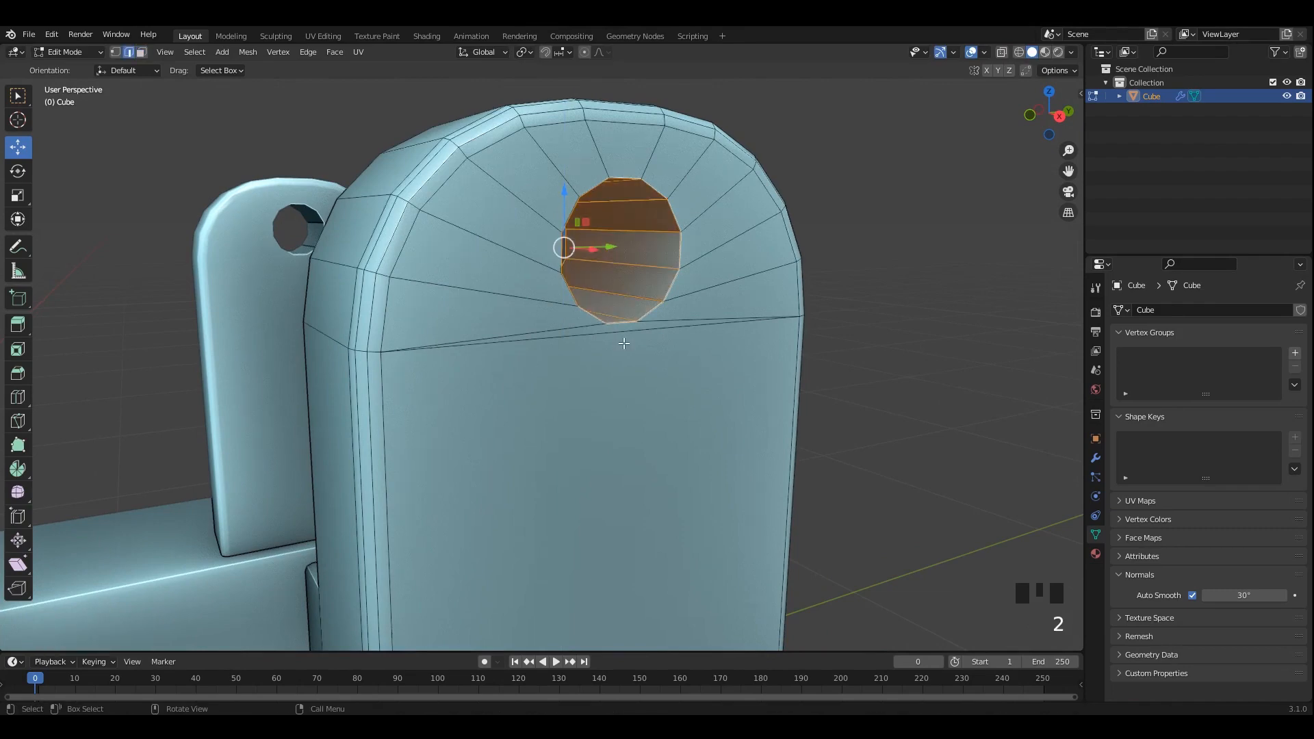
{"action": "left_click", "coordinate": [621, 341]}
{"action": "left_click", "coordinate": [618, 338], "text": "alt+shift"}
{"action": "left_click", "coordinate": [617, 337], "text": "alt+shift"}
{"action": "middle_click_drag", "start_coordinate": [619, 340], "coordinate": [548, 287]}
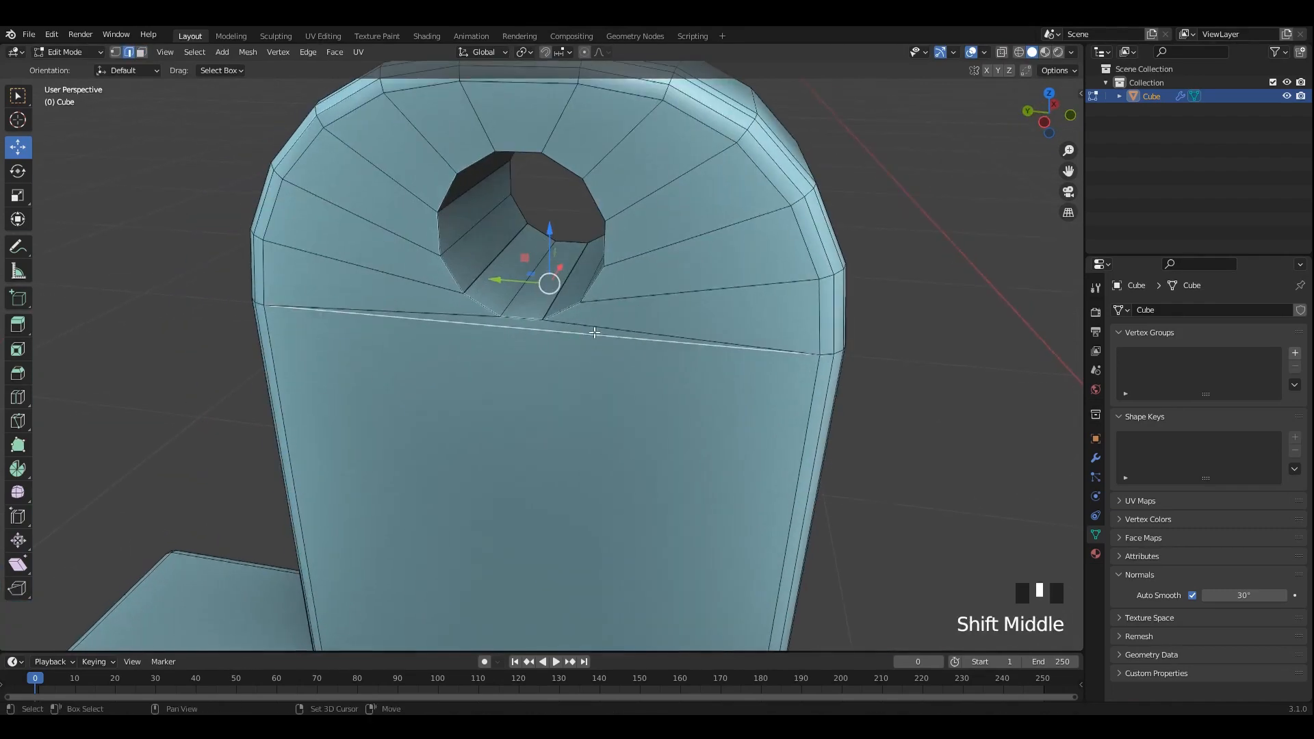
{"action": "key", "text": "g"}
{"action": "key", "text": "g"}
{"action": "left_click", "coordinate": [596, 330]}
{"action": "scroll", "coordinate": [813, 338], "scroll_direction": "down", "scroll_amount": 2}
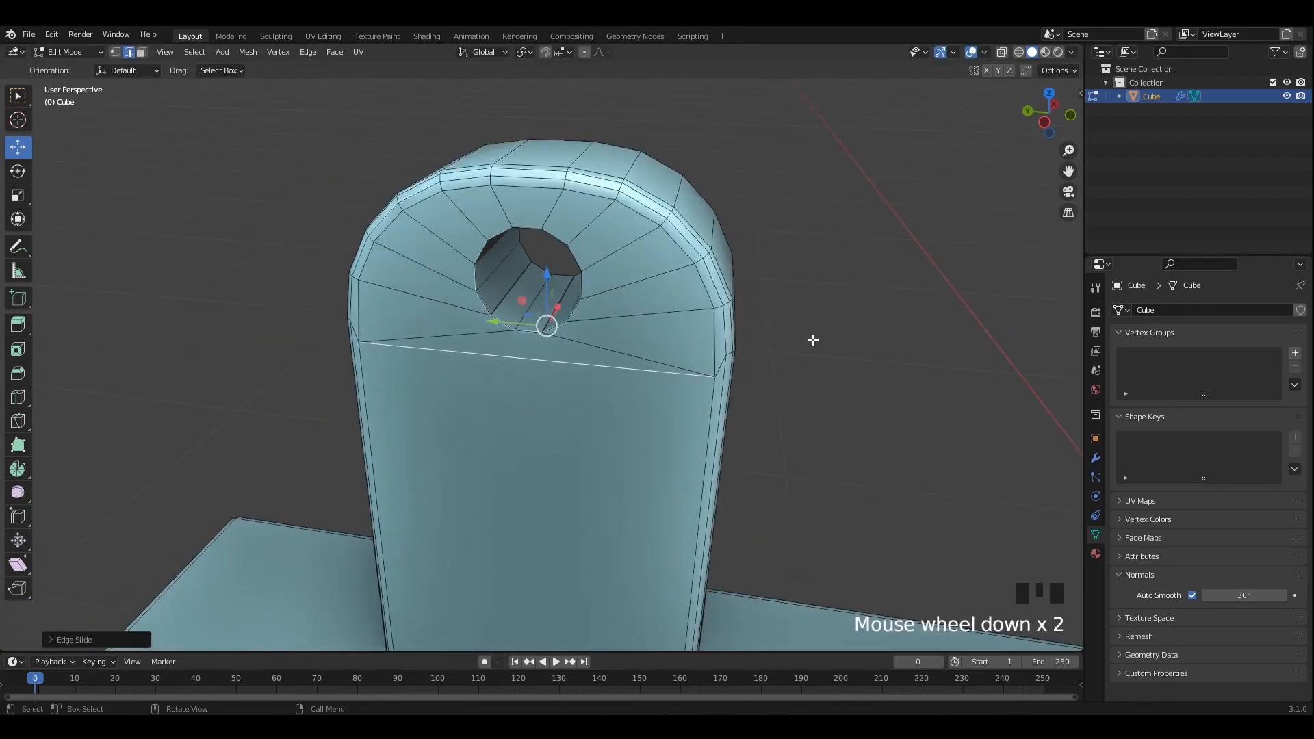
{"action": "key", "text": "Tab"}
{"action": "middle_click_drag", "start_coordinate": [812, 338], "coordinate": [617, 299]}
{"action": "key", "text": "ctrl+s"}
Select the hole's inner faces and move them down along Z by about 0.02 m.
{"action": "key", "text": "Tab"}
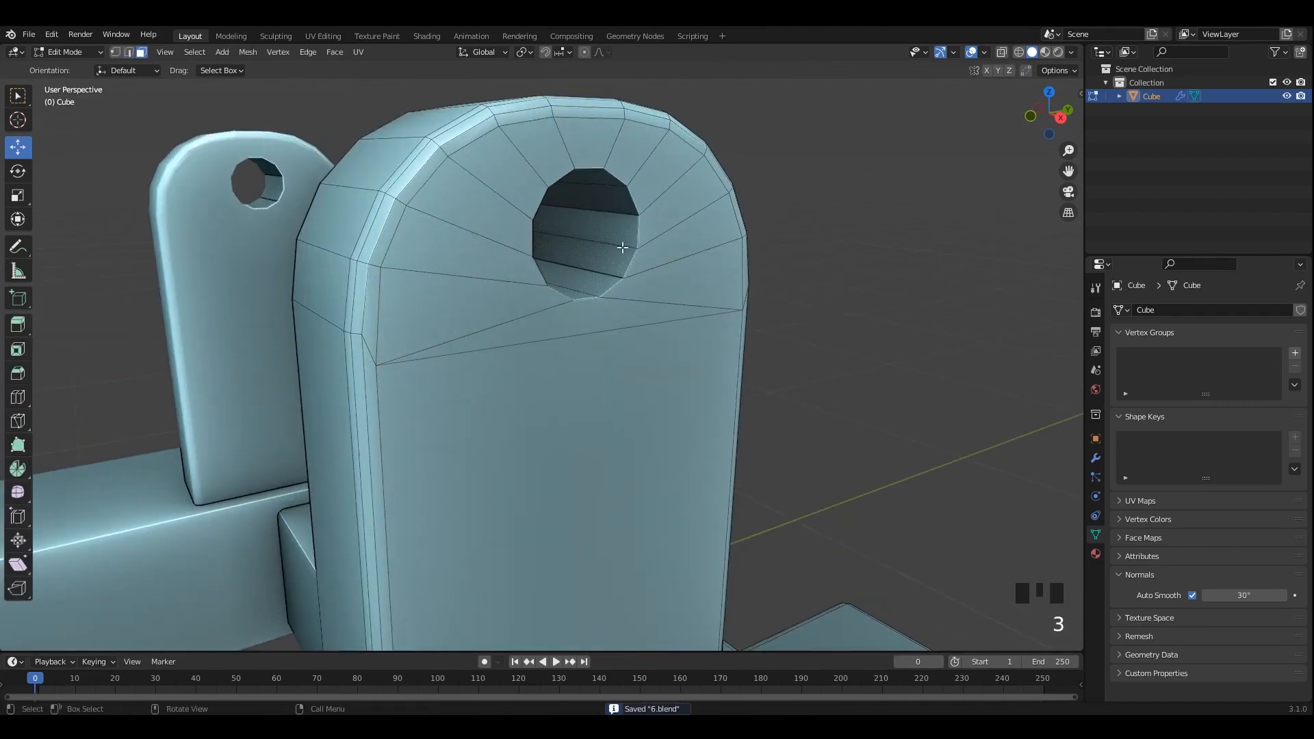
{"action": "left_click", "coordinate": [622, 248], "text": "alt+shift"}
{"action": "middle_click_drag", "start_coordinate": [623, 247], "coordinate": [558, 207]}
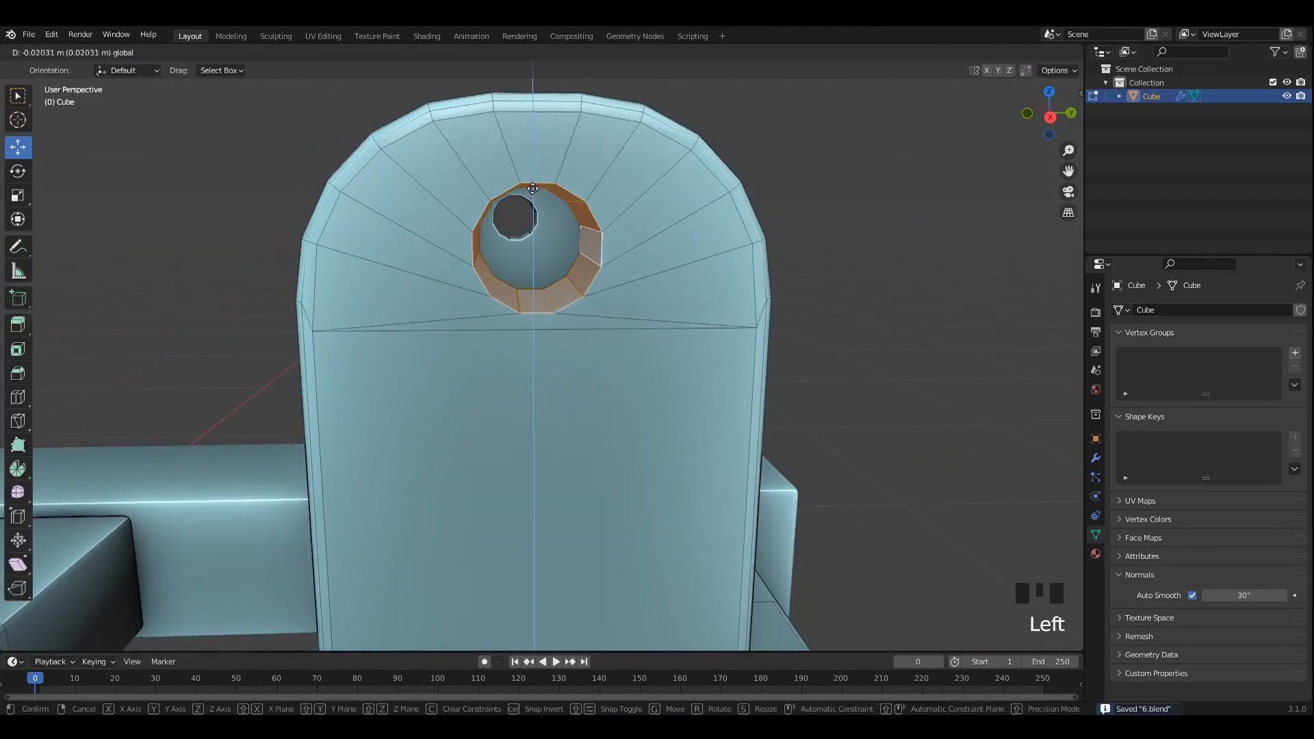
{"action": "middle_click_drag", "start_coordinate": [815, 338], "coordinate": [762, 326], "text": "alt"}
{"action": "key", "text": "alt+z"}
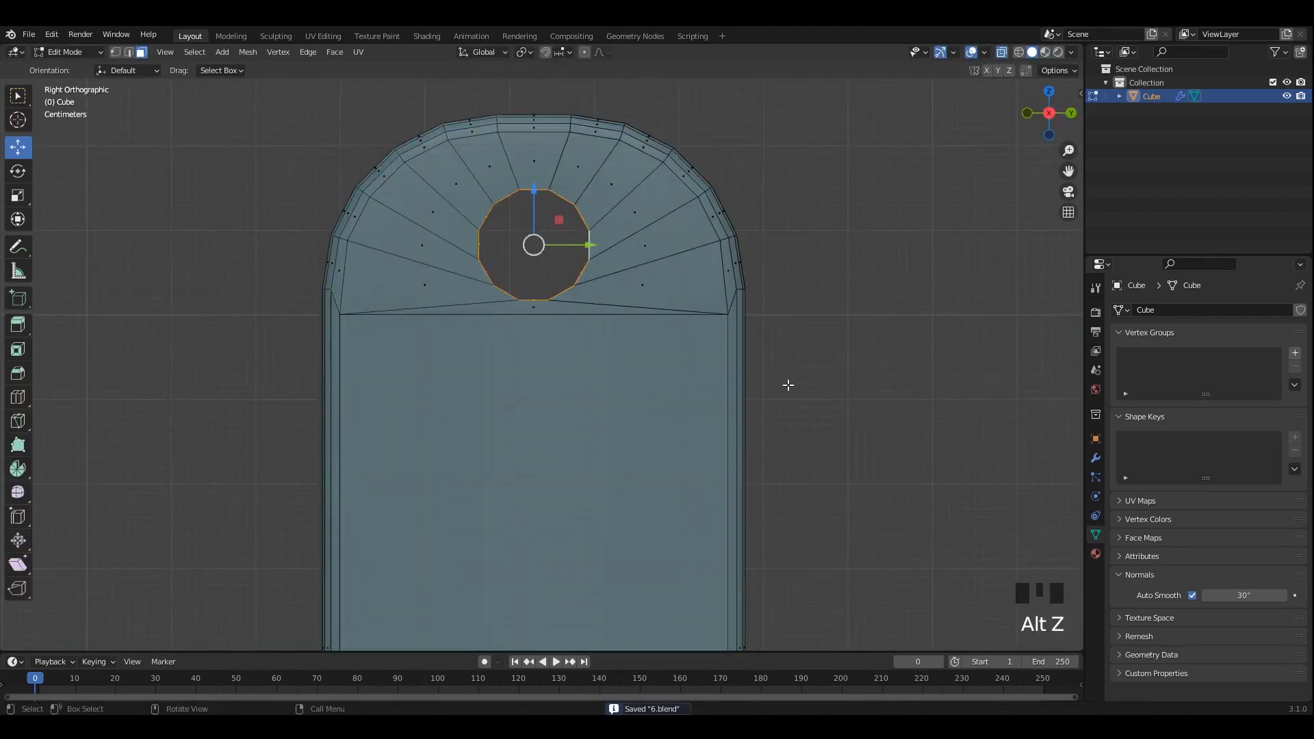
Try levelling the arch-base vertices by scaling them along Z and moving them down, and undo it.
{"action": "left_click_drag", "start_coordinate": [751, 349], "coordinate": [712, 276]}
{"action": "key", "text": "s"}
{"action": "key", "text": "z"}
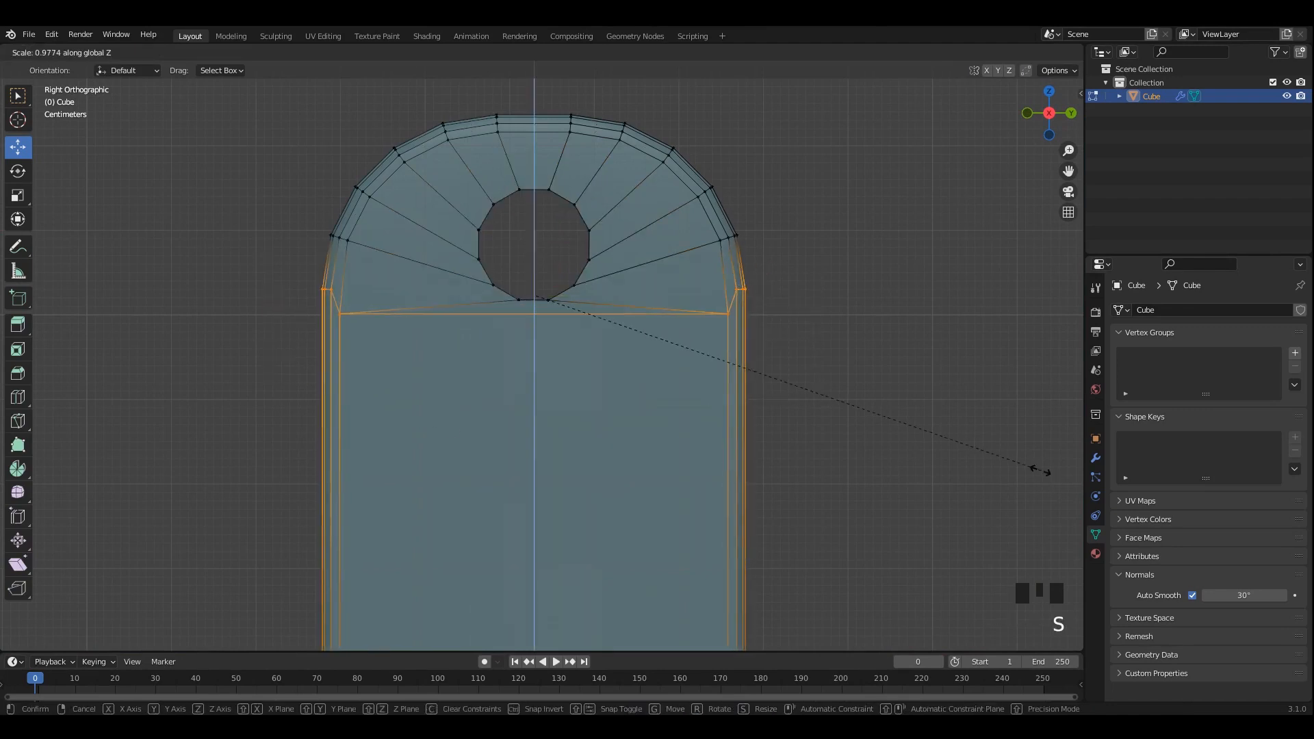
{"action": "right_click", "coordinate": [875, 402]}
{"action": "key", "text": "s"}
{"action": "key", "text": "z"}
{"action": "key", "text": "Return"}
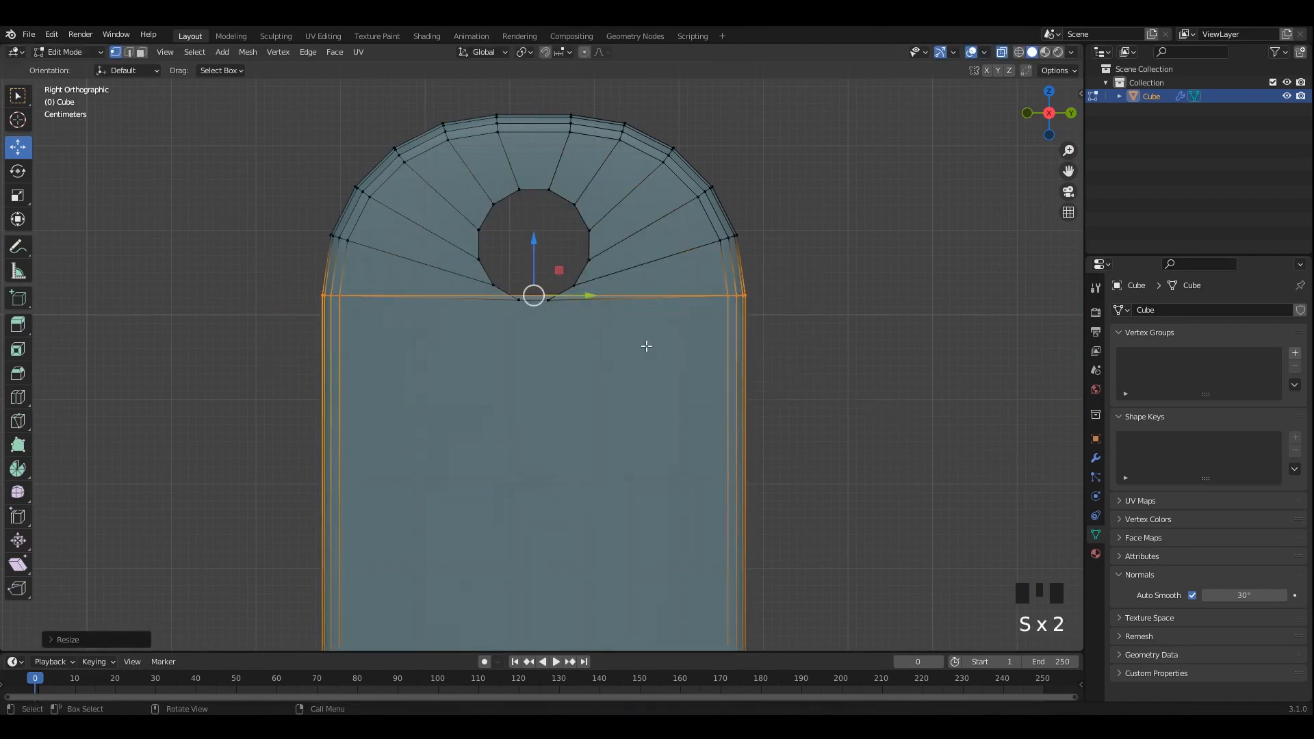
{"action": "left_click_drag", "start_coordinate": [535, 251], "coordinate": [537, 302]}
{"action": "key", "text": "ctrl+z"}
{"action": "key", "text": "ctrl+z"}
{"action": "key", "text": "ctrl+z"}
{"action": "key", "text": "ctrl+z"}
{"action": "key", "text": "alt+z"}
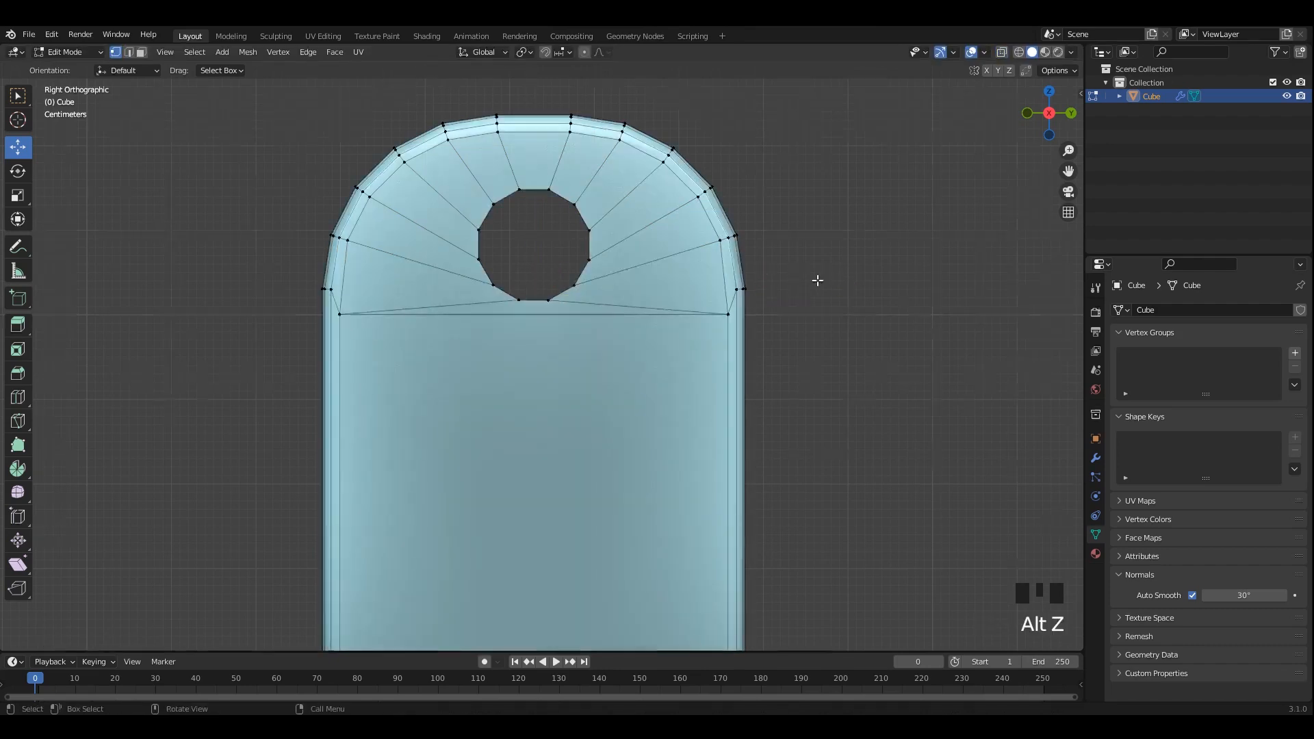
Finish editing the carriage mesh and save the file.
{"action": "key", "text": "Tab"}
{"action": "left_click", "coordinate": [761, 286]}
{"action": "middle_click_drag", "start_coordinate": [817, 281], "coordinate": [644, 299]}
{"action": "scroll", "coordinate": [726, 286], "scroll_direction": "down", "scroll_amount": 10}
{"action": "key", "text": "ctrl+s"}
{"action": "scroll", "coordinate": [573, 297], "scroll_direction": "down", "scroll_amount": 2}
{"action": "scroll", "coordinate": [636, 291], "scroll_direction": "up", "scroll_amount": 4}
{"action": "middle_click_drag", "start_coordinate": [588, 275], "coordinate": [851, 290], "text": "shift"}
{"action": "middle_click_drag", "start_coordinate": [485, 279], "coordinate": [645, 287], "text": "shift"}
{"action": "scroll", "coordinate": [643, 277], "scroll_direction": "up", "scroll_amount": 3}
{"action": "key", "text": "ctrl+s"}
Apply the carriage's object transform.
{"action": "left_click", "coordinate": [855, 259]}
{"action": "key", "text": "Tab"}
{"action": "scroll", "coordinate": [630, 286], "scroll_direction": "down", "scroll_amount": 3}
{"action": "key", "text": "Tab"}
{"action": "key", "text": "ctrl+a"}
{"action": "left_click", "coordinate": [586, 276]}
{"action": "scroll", "coordinate": [562, 270], "scroll_direction": "down", "scroll_amount": 3}
{"action": "middle_click_drag", "start_coordinate": [568, 270], "coordinate": [531, 264]}
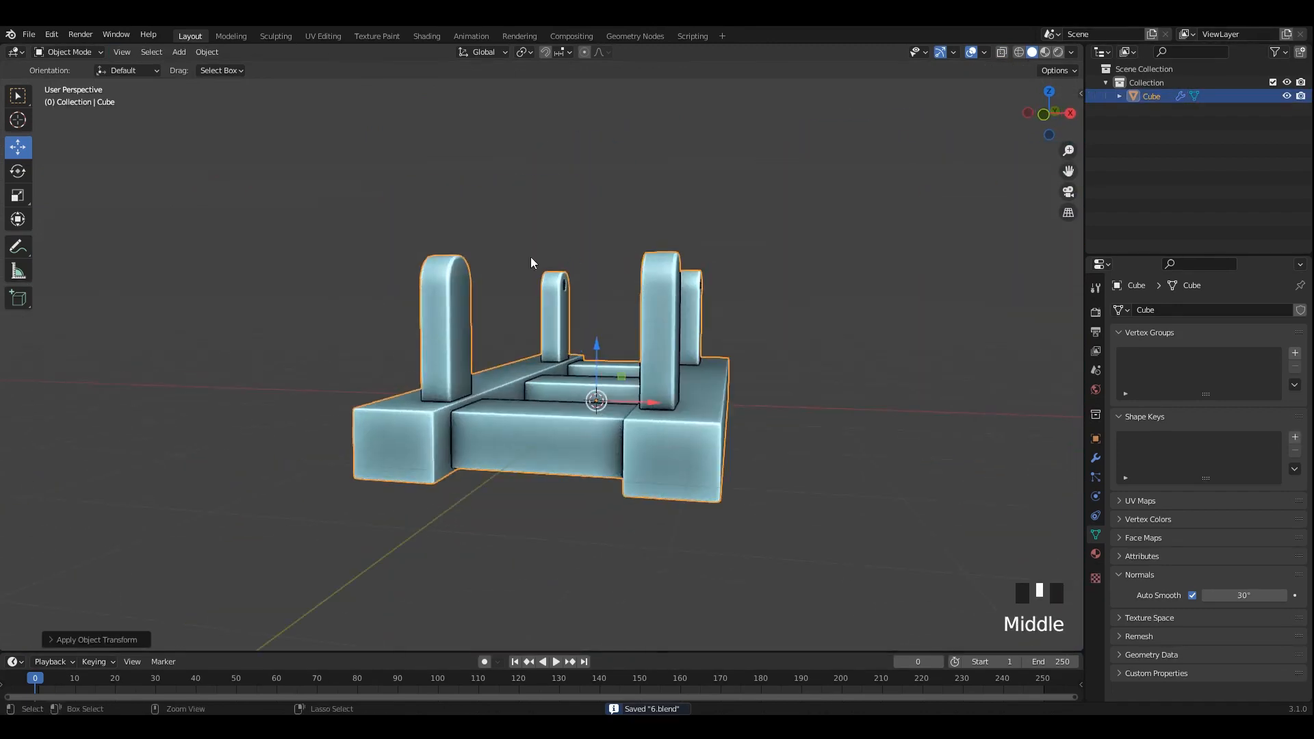
{"action": "key", "text": "shift+a"}
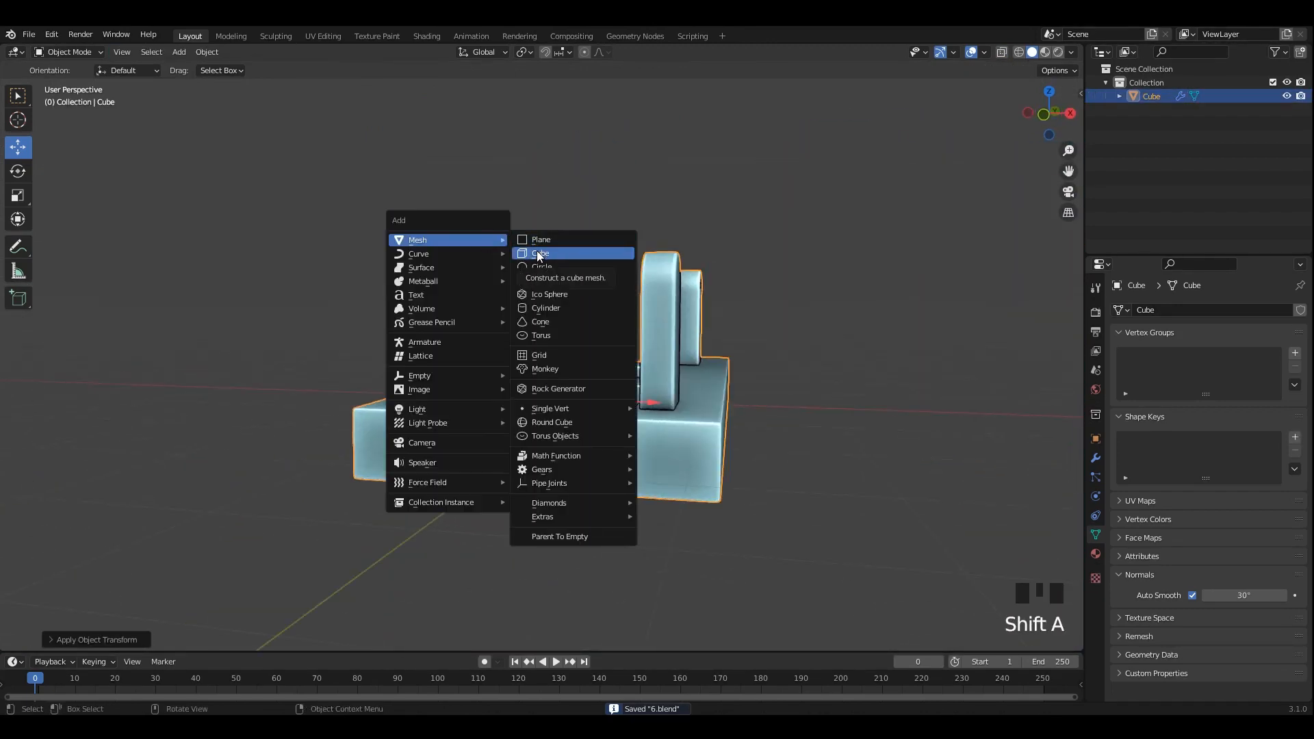
{"action": "key", "text": "Escape"}
{"action": "middle_click_drag", "start_coordinate": [537, 251], "coordinate": [498, 236]}
{"action": "key", "text": "shift+a"}
{"action": "left_click", "coordinate": [554, 306]}
{"action": "scroll", "coordinate": [742, 326], "scroll_direction": "down", "scroll_amount": 3}
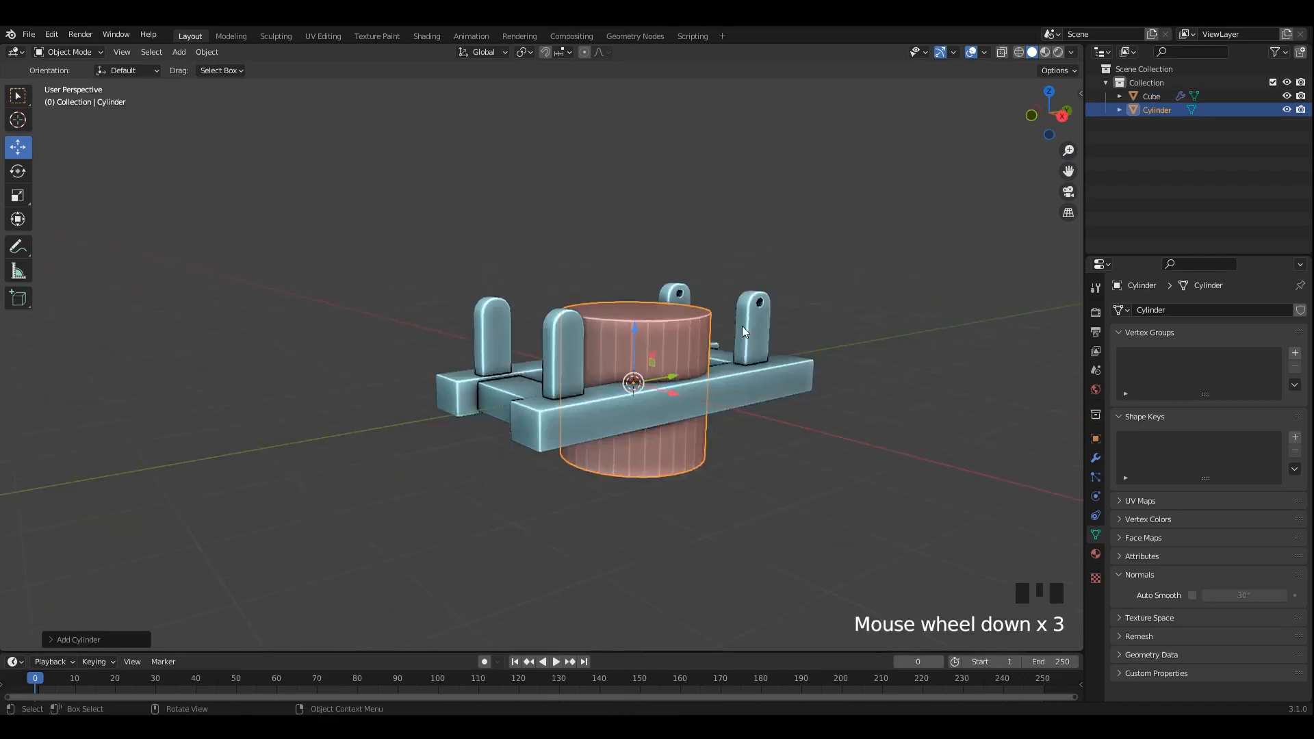
{"action": "middle_click_drag", "start_coordinate": [742, 326], "coordinate": [706, 347], "text": "alt"}
{"action": "scroll", "coordinate": [706, 347], "scroll_direction": "up", "scroll_amount": 2, "text": "shift"}
{"action": "type", "text": "r90"}
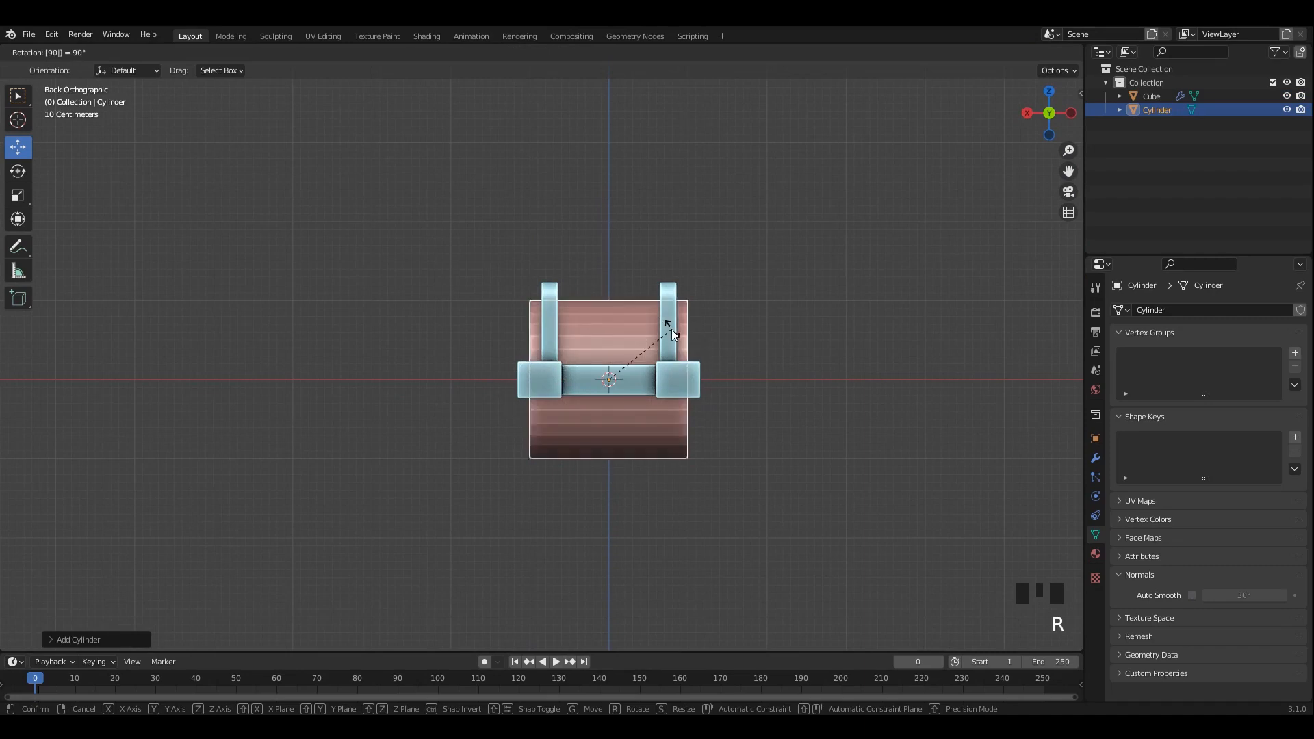
{"action": "key", "text": "Return"}
{"action": "scroll", "coordinate": [671, 327], "scroll_direction": "up", "scroll_amount": 3}
{"action": "right_click", "coordinate": [671, 327]}
{"action": "left_click", "coordinate": [613, 331]}
{"action": "middle_click_drag", "start_coordinate": [613, 330], "coordinate": [723, 338], "text": "alt"}
{"action": "middle_click_drag", "start_coordinate": [723, 339], "coordinate": [746, 381], "text": "alt"}
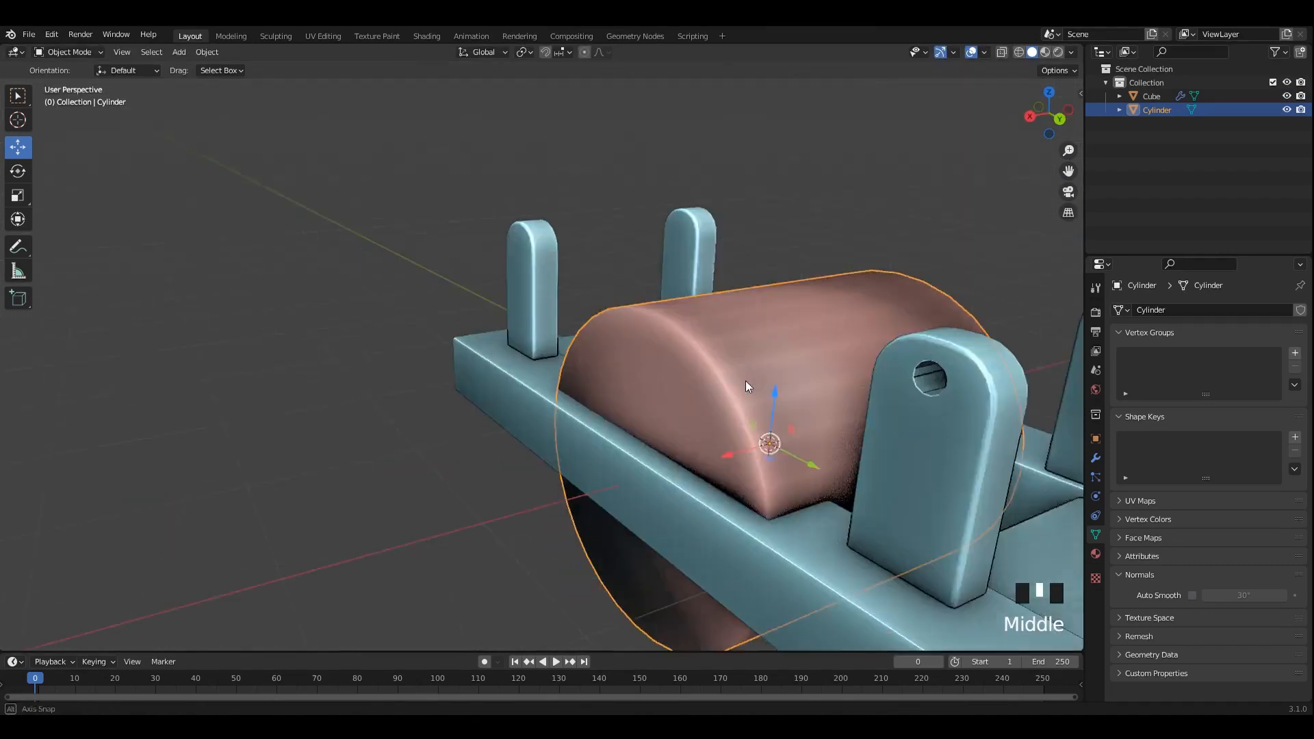
{"action": "key", "text": "Delete"}
Save the file, then add a new cylinder at the world origin and shade it smooth.
{"action": "scroll", "coordinate": [745, 349], "scroll_direction": "down", "scroll_amount": 2}
{"action": "middle_click_drag", "start_coordinate": [766, 275], "coordinate": [650, 272], "text": "shift"}
{"action": "middle_click_drag", "start_coordinate": [650, 273], "coordinate": [664, 254]}
{"action": "key", "text": "ctrl+s"}
{"action": "middle_click_drag", "start_coordinate": [342, 211], "coordinate": [362, 204]}
{"action": "key", "text": "shift+a"}
{"action": "mouse_move", "coordinate": [363, 205]}
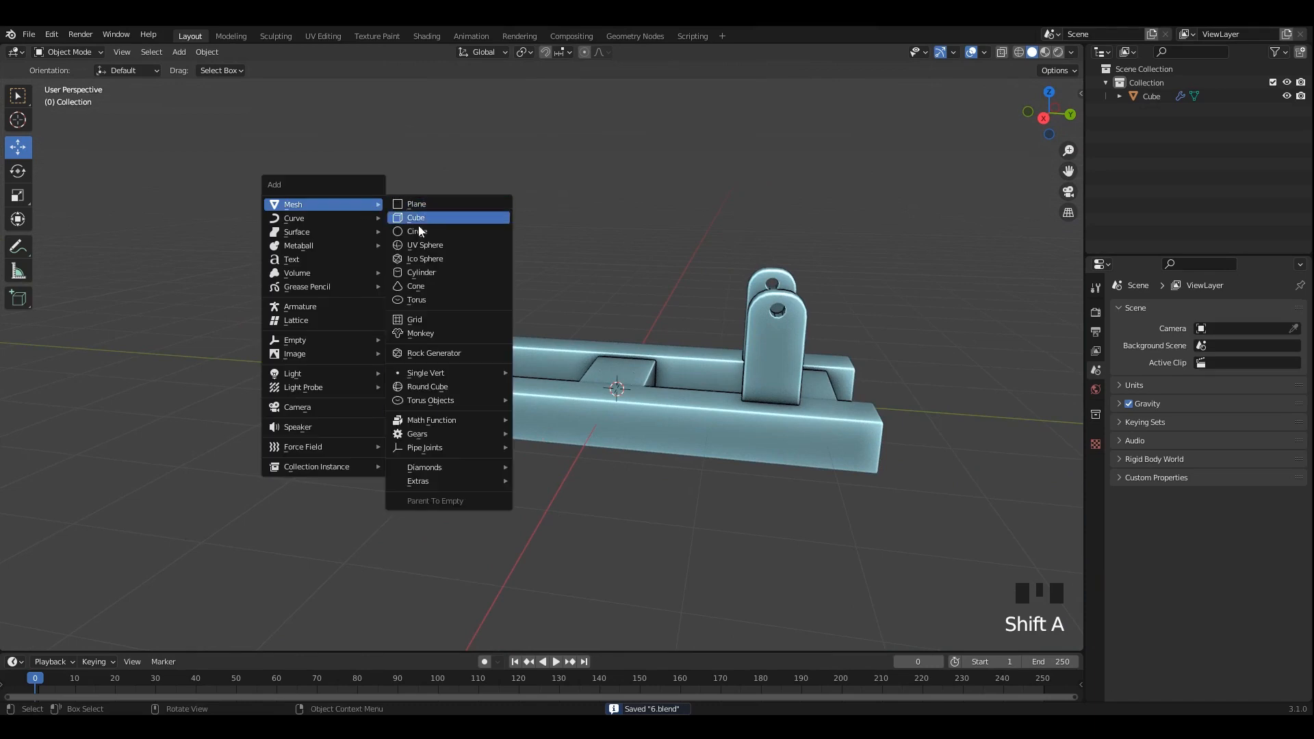
{"action": "left_click", "coordinate": [419, 273]}
{"action": "left_click", "coordinate": [84, 636]}
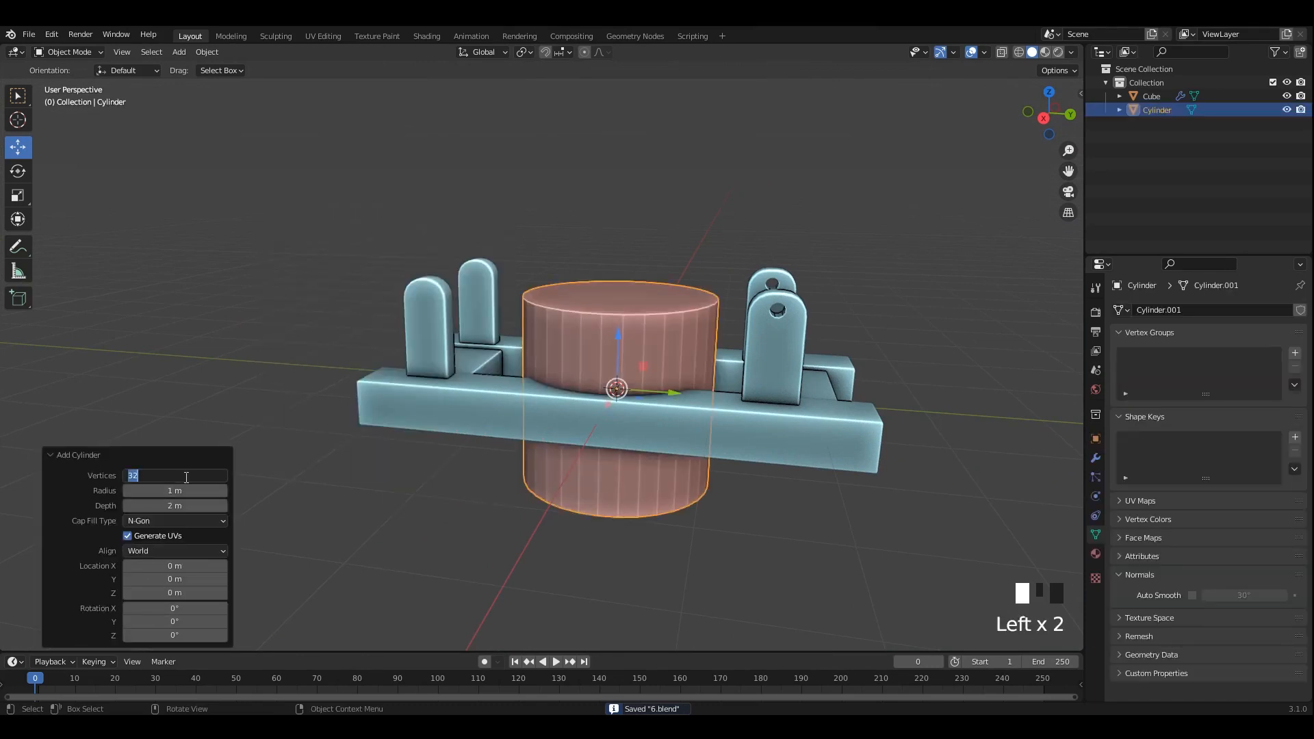
{"action": "left_click", "coordinate": [605, 258]}
{"action": "right_click", "coordinate": [606, 295]}
{"action": "left_click", "coordinate": [645, 321]}
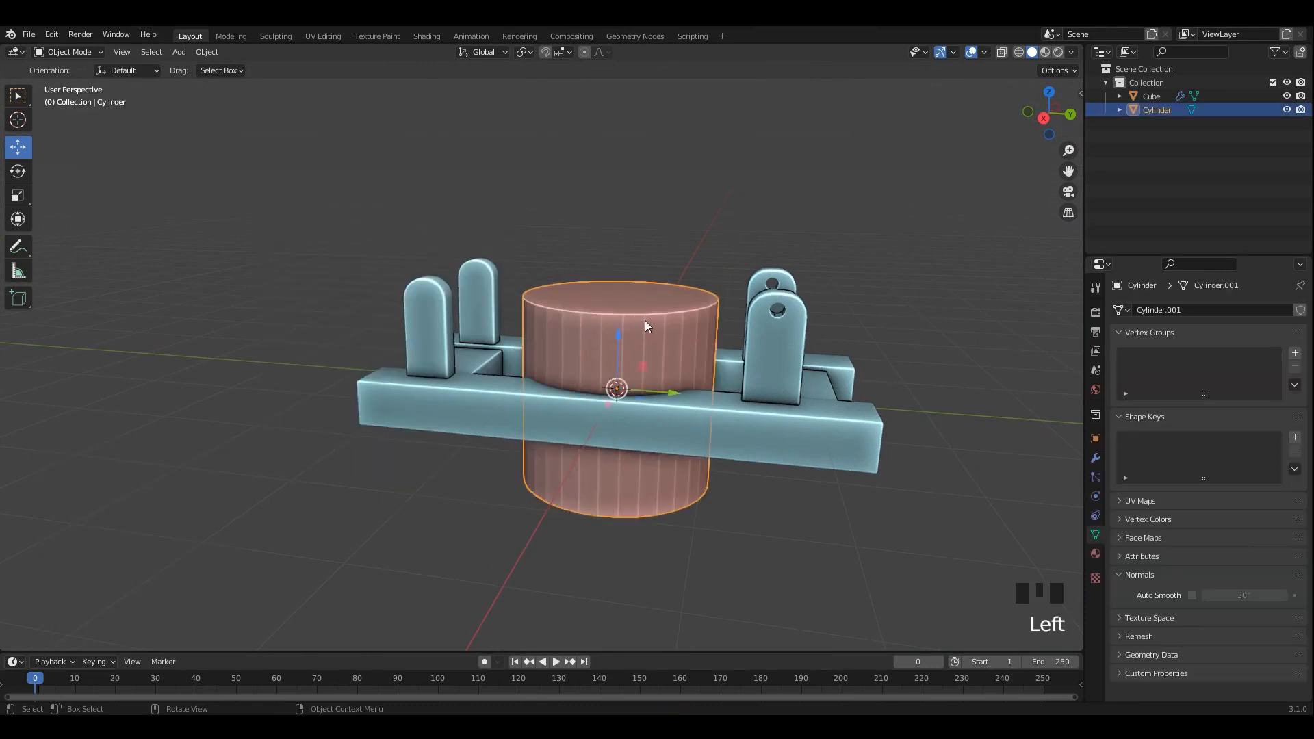
{"action": "right_click", "coordinate": [644, 321]}
{"action": "left_click", "coordinate": [645, 320]}
Rotate the cylinder 90° in the back view so it lies along X, and enable Auto Smooth for it.
{"action": "middle_click_drag", "start_coordinate": [643, 319], "coordinate": [520, 305], "text": "alt"}
{"action": "key", "text": "r"}
{"action": "left_click", "coordinate": [580, 330]}
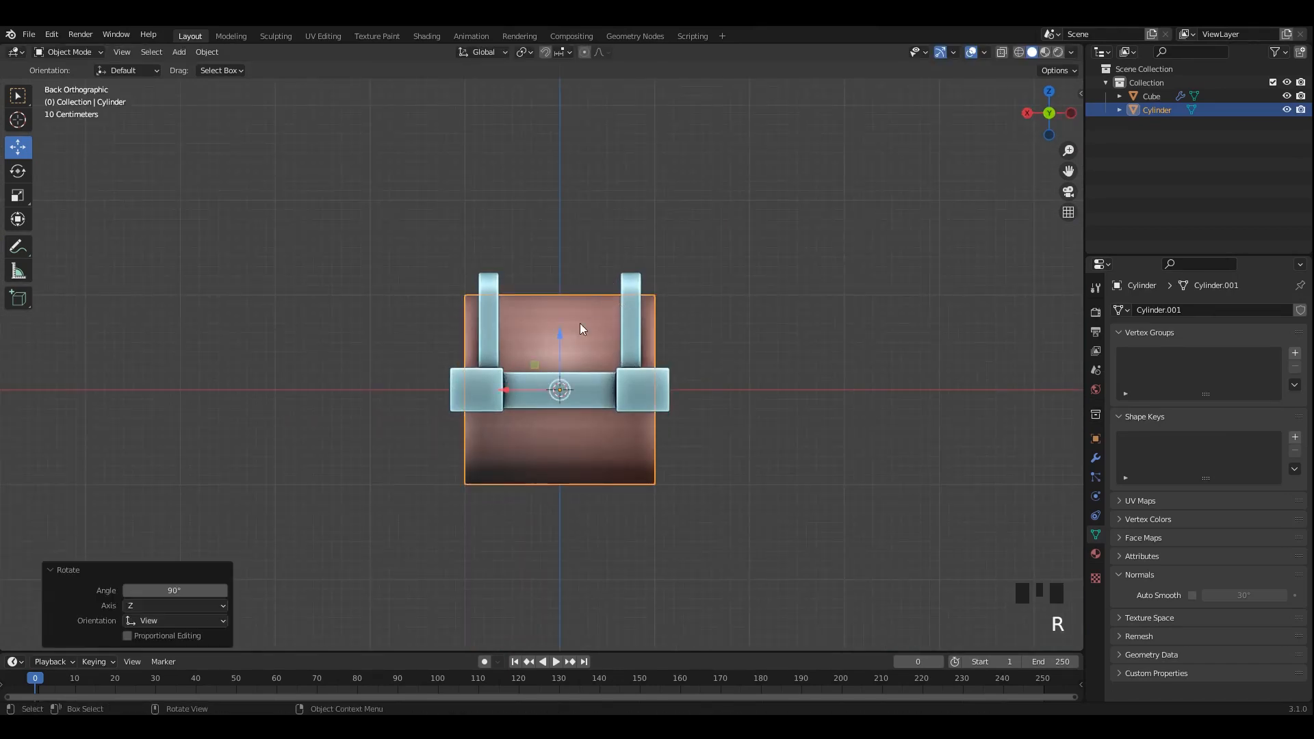
{"action": "left_click", "coordinate": [1192, 594]}
Scale the cylinder down to a thin pin size and raise it about 0.79 m along Z between the posts.
{"action": "scroll", "coordinate": [638, 404], "scroll_direction": "up", "scroll_amount": 2}
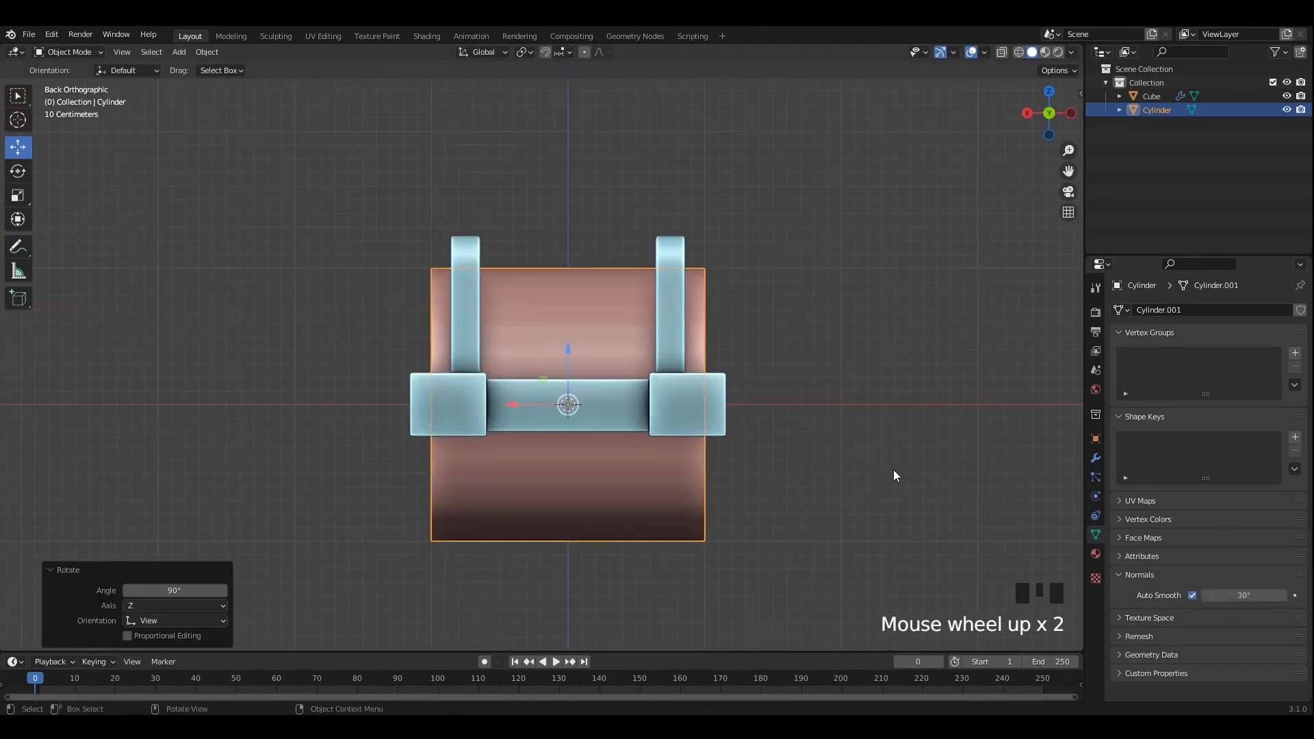
{"action": "key", "text": "s"}
{"action": "left_click", "coordinate": [573, 360]}
{"action": "key", "text": "g"}
{"action": "key", "text": "z"}
{"action": "left_click", "coordinate": [575, 264]}
Stretch the cylinder along X by a factor of about 15.8 so it passes through both posts, and save the file.
{"action": "key", "text": "s"}
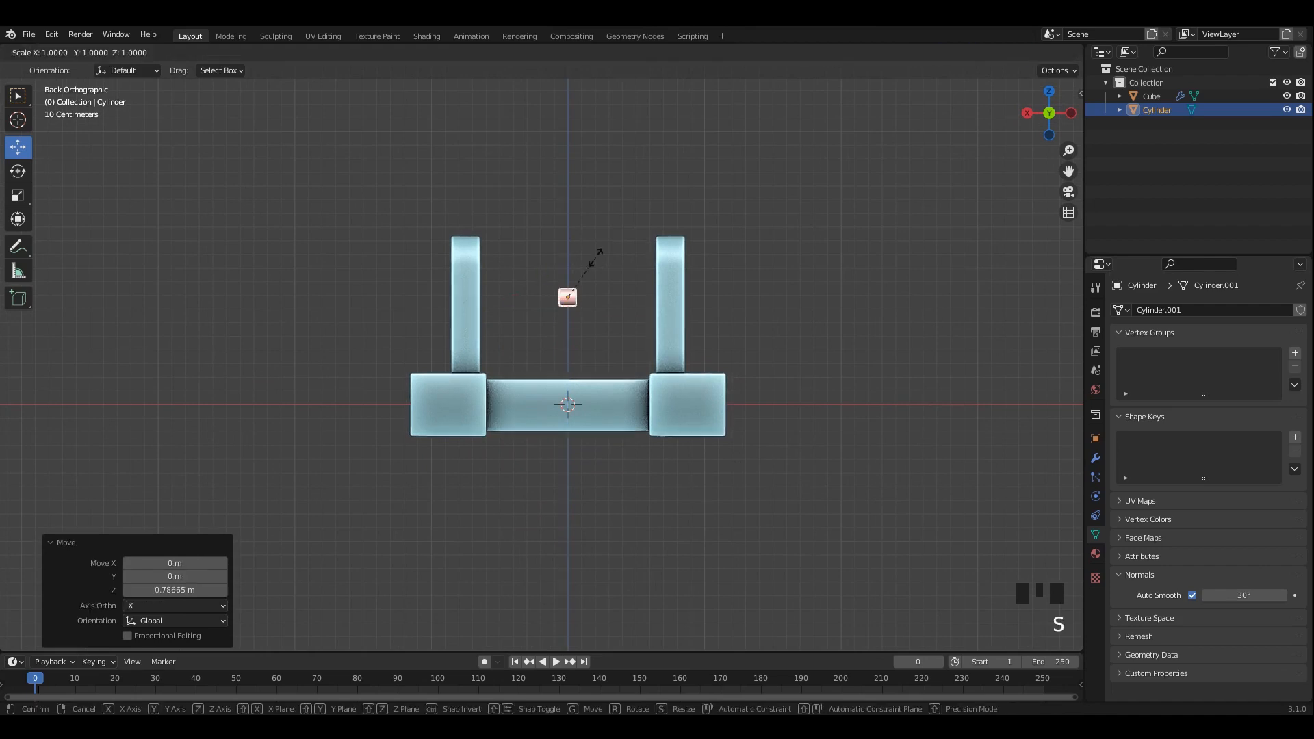
{"action": "key", "text": "x"}
{"action": "left_click", "coordinate": [239, 379]}
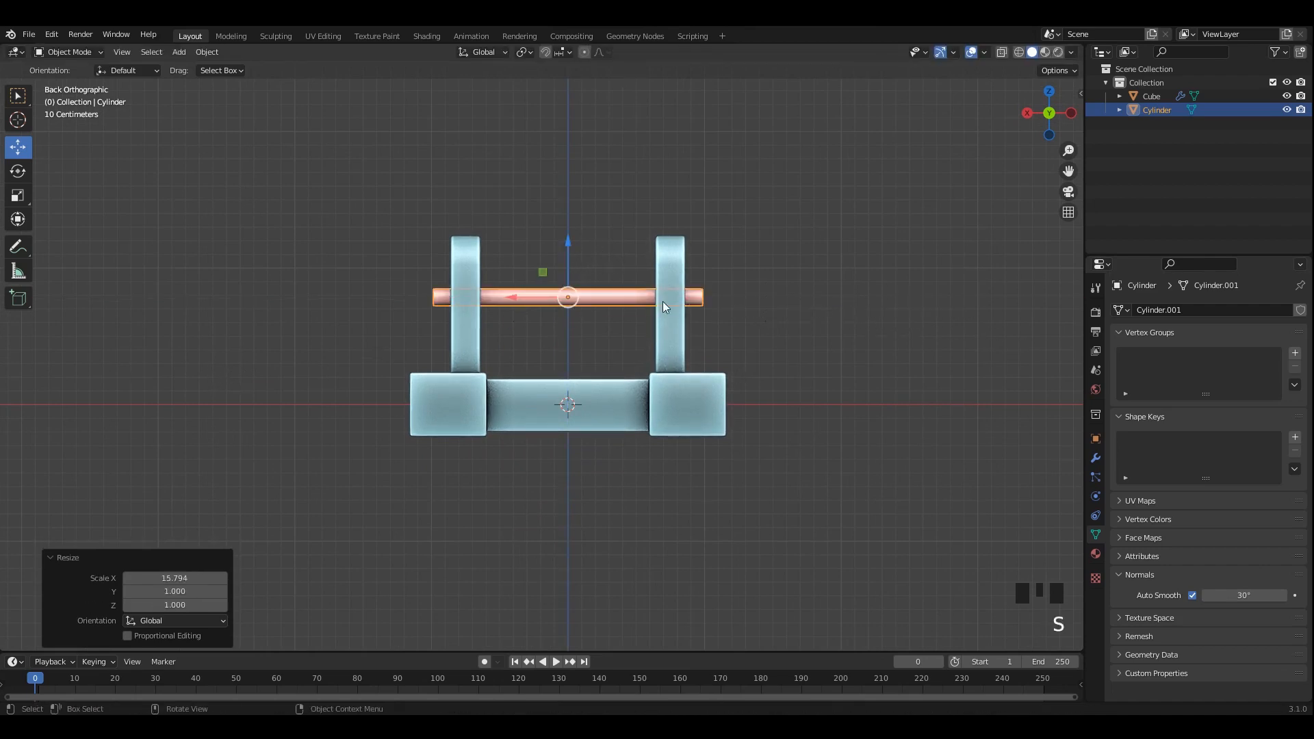
{"action": "middle_click_drag", "start_coordinate": [663, 301], "coordinate": [574, 384], "text": "alt"}
{"action": "scroll", "coordinate": [574, 385], "scroll_direction": "up", "scroll_amount": 1}
{"action": "scroll", "coordinate": [700, 393], "scroll_direction": "down", "scroll_amount": 2}
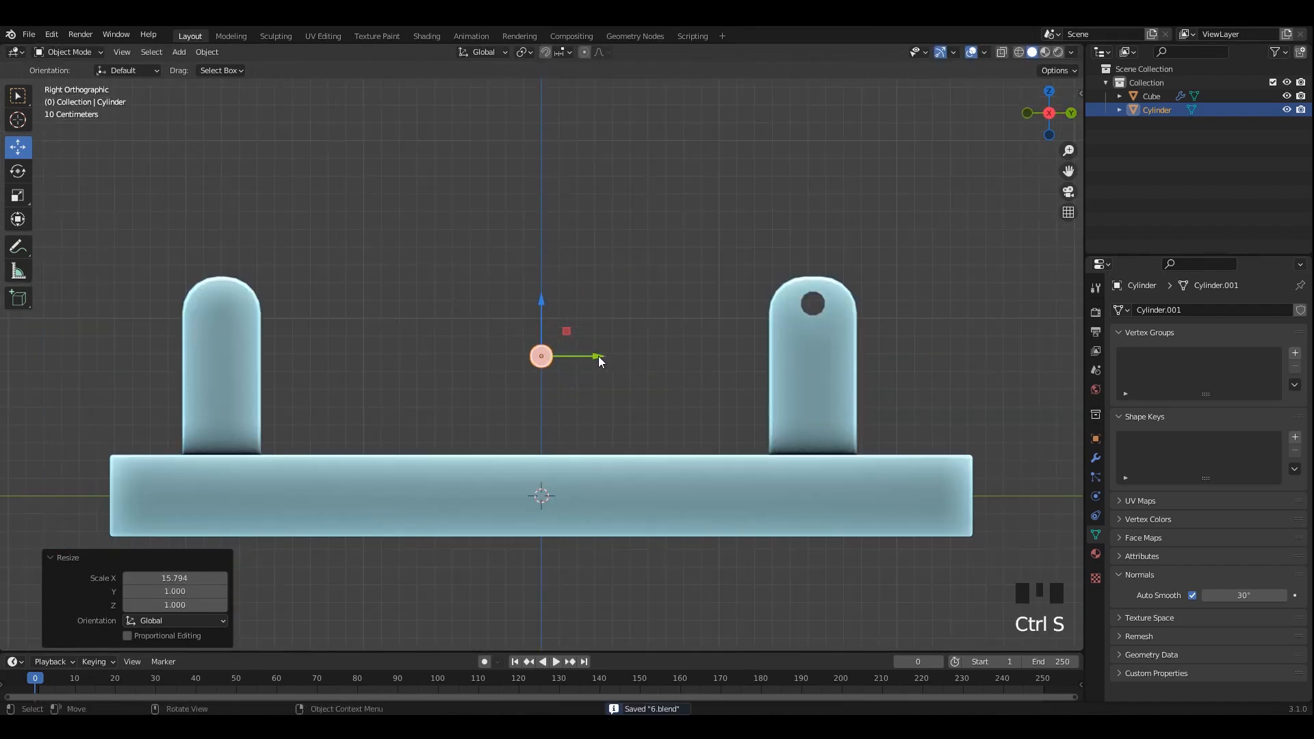
Move the rod about -1.81 m along Y into the posts without holes and scale it up by about 1.2.
{"action": "left_click_drag", "start_coordinate": [598, 356], "coordinate": [277, 356]}
{"action": "key", "text": "grave"}
{"action": "middle_click_drag", "start_coordinate": [430, 389], "coordinate": [382, 377], "text": "shift"}
{"action": "key", "text": "s"}
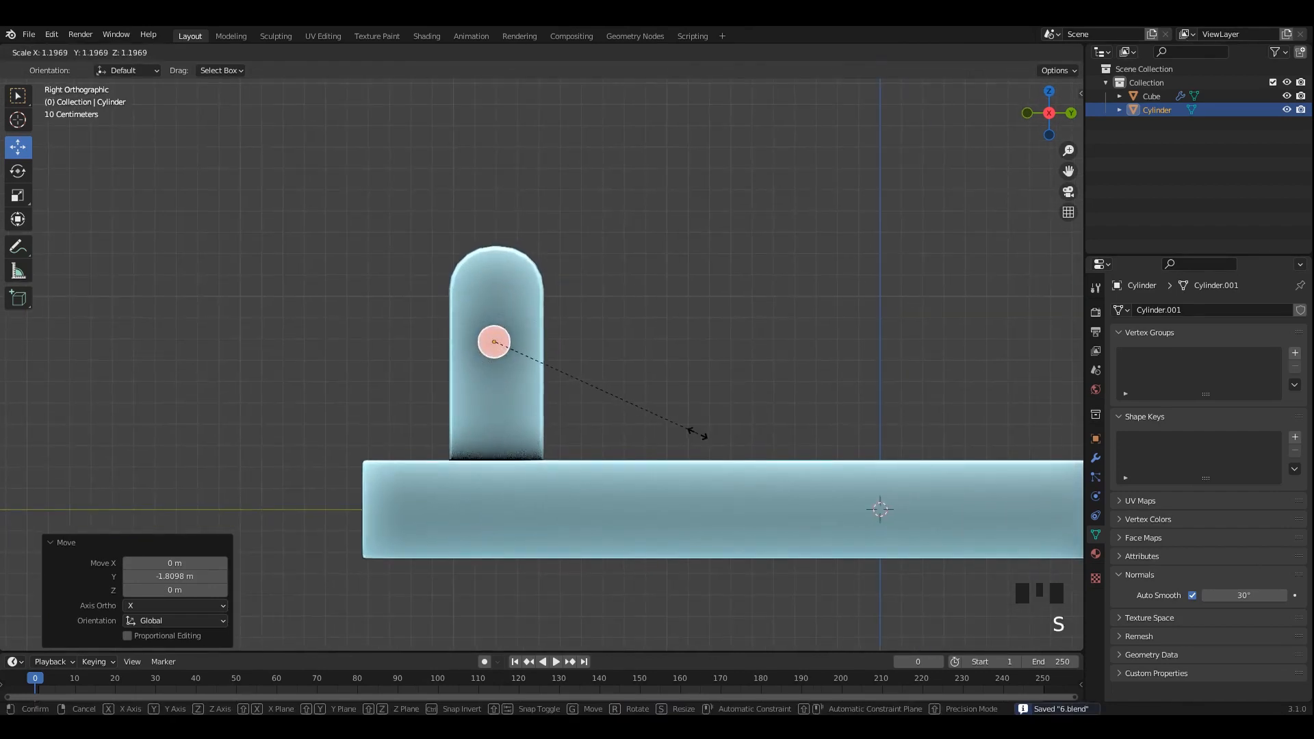
{"action": "left_click", "coordinate": [699, 434]}
Lower the rod along Z to the base of the posts and save the file.
{"action": "scroll", "coordinate": [616, 383], "scroll_direction": "up", "scroll_amount": 3}
{"action": "key", "text": "alt+z"}
{"action": "key", "text": "alt+z"}
{"action": "left_click_drag", "start_coordinate": [454, 285], "coordinate": [455, 206]}
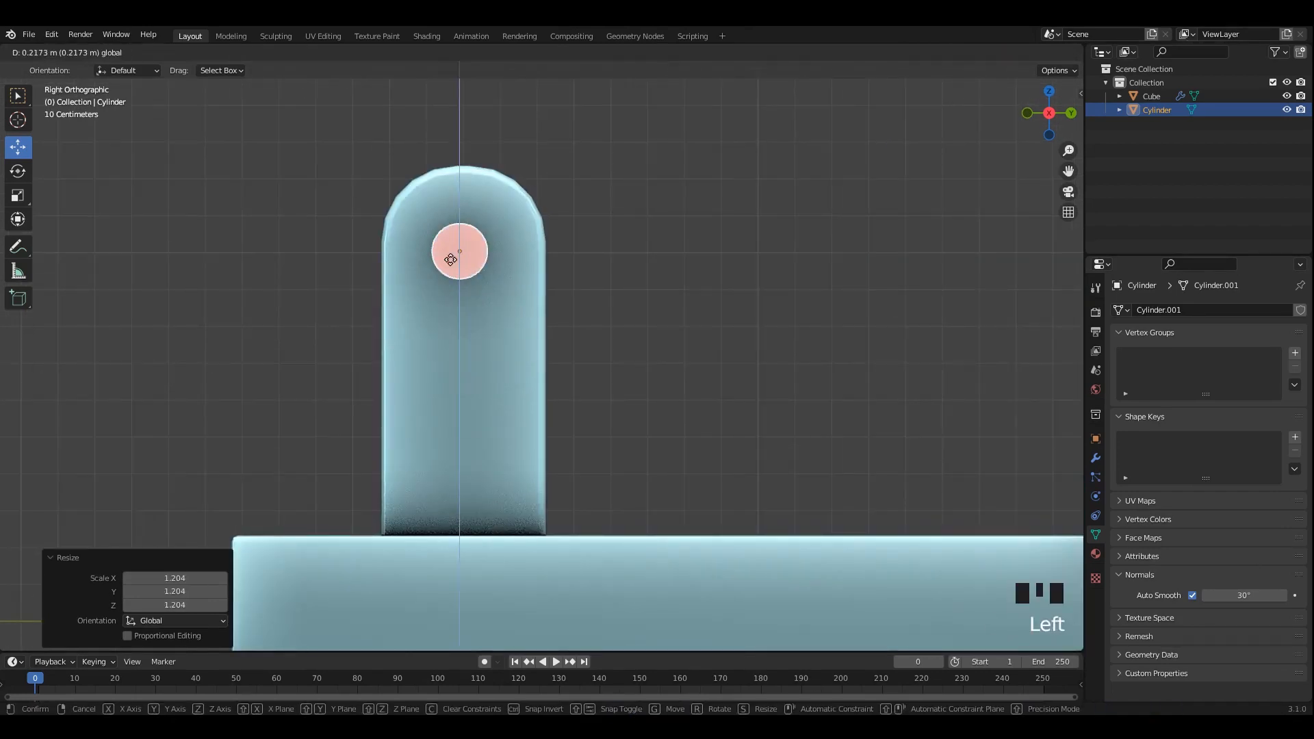
{"action": "left_click_drag", "start_coordinate": [450, 259], "coordinate": [443, 441]}
{"action": "scroll", "coordinate": [445, 442], "scroll_direction": "down", "scroll_amount": 2}
{"action": "middle_click_drag", "start_coordinate": [445, 411], "coordinate": [403, 377]}
{"action": "key", "text": "ctrl+s"}
Duplicate the rod and move the copy about -1.0 m along Y, clear of the carriage.
{"action": "key", "text": "shift+d"}
{"action": "right_click", "coordinate": [629, 317]}
{"action": "middle_click_drag", "start_coordinate": [630, 317], "coordinate": [442, 341]}
{"action": "left_click_drag", "start_coordinate": [425, 344], "coordinate": [218, 400]}
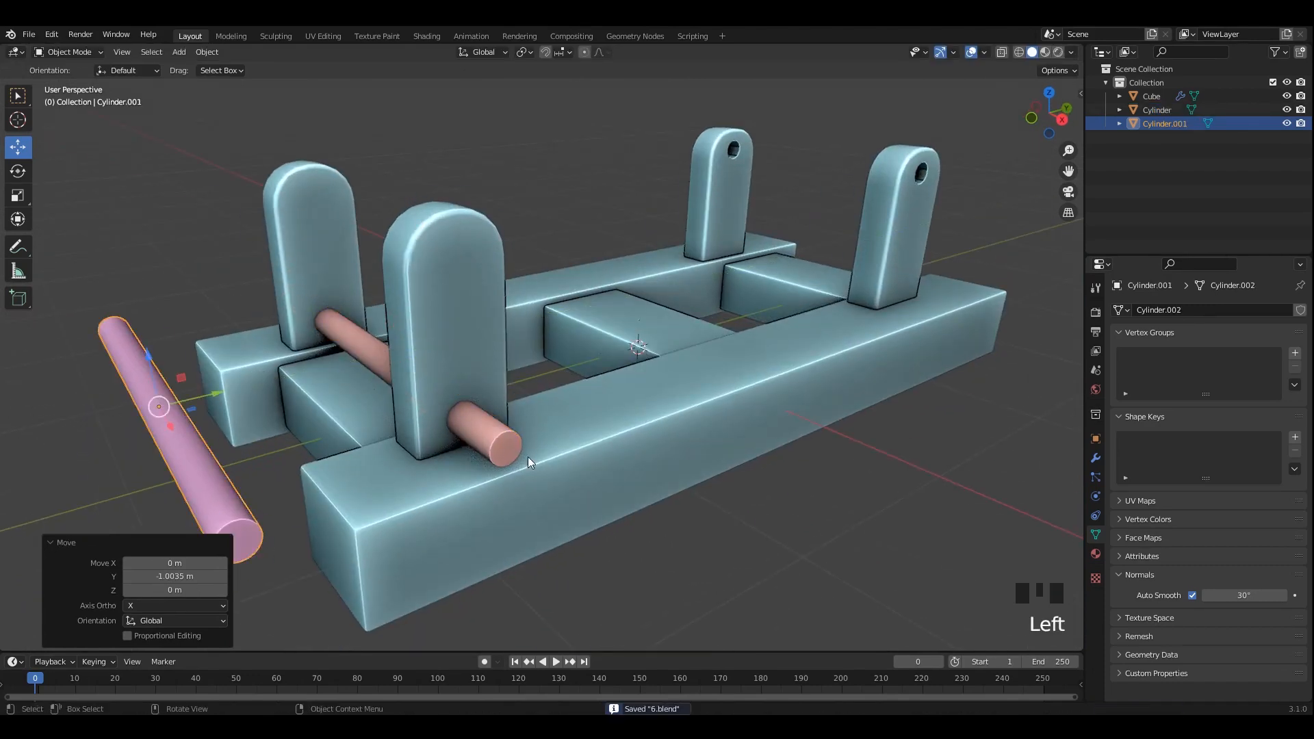
Enable the Bool Tool add-on in the preferences.
{"action": "left_click", "coordinate": [512, 445]}
{"action": "left_click", "coordinate": [494, 323], "text": "shift"}
{"action": "key", "text": "ctrl+shift+b"}
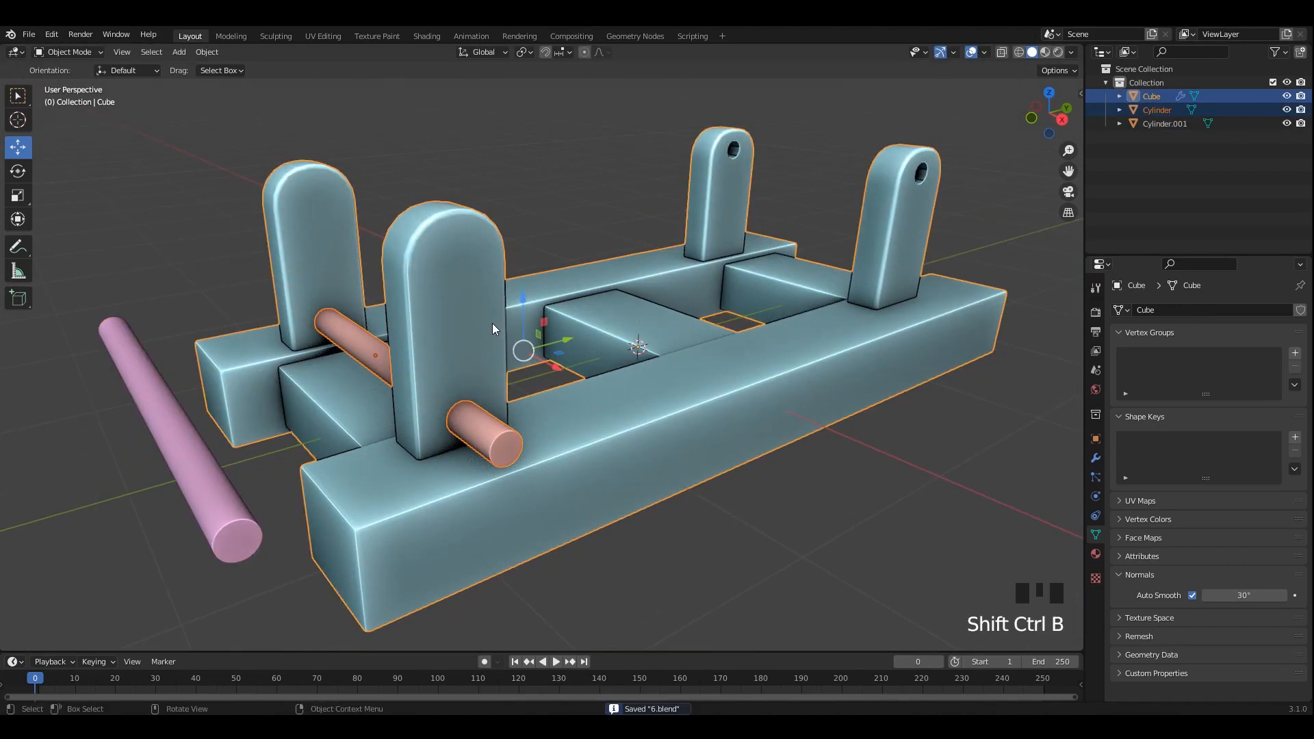
{"action": "key", "text": "F4"}
{"action": "left_click", "coordinate": [465, 419]}
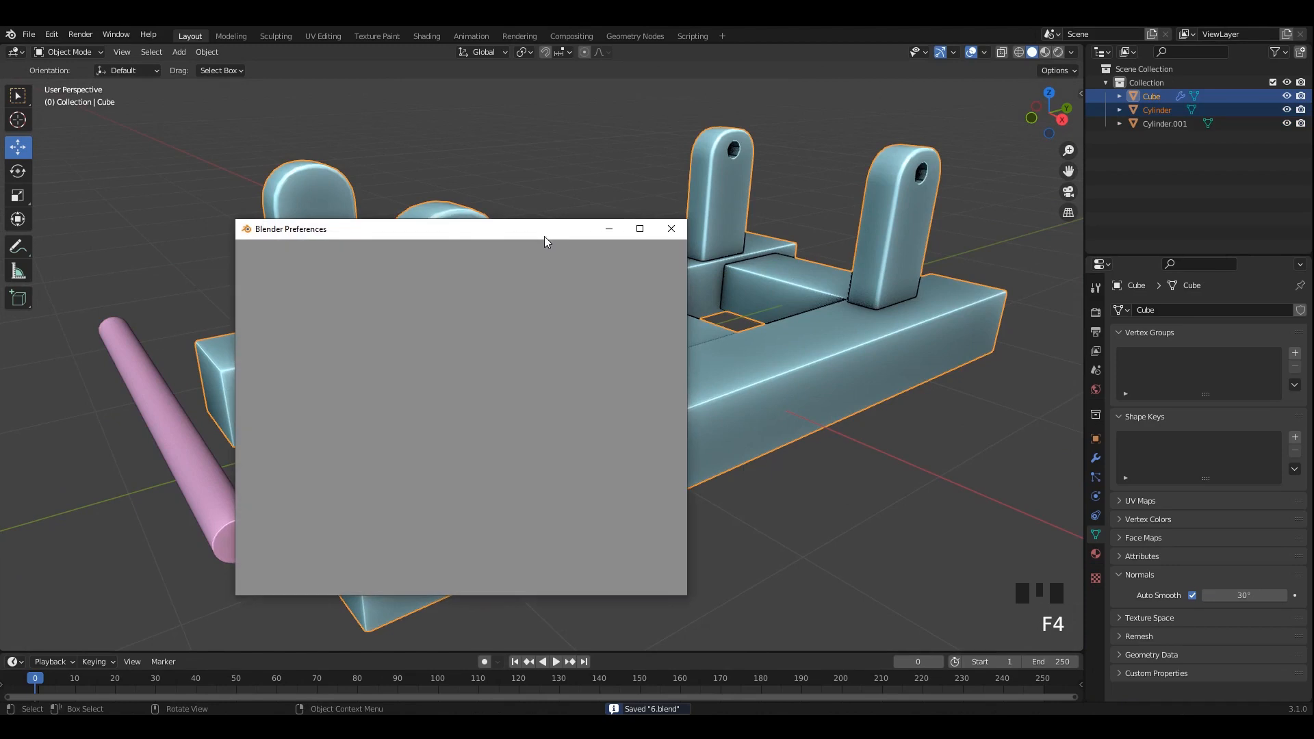
{"action": "type", "text": "boo"}
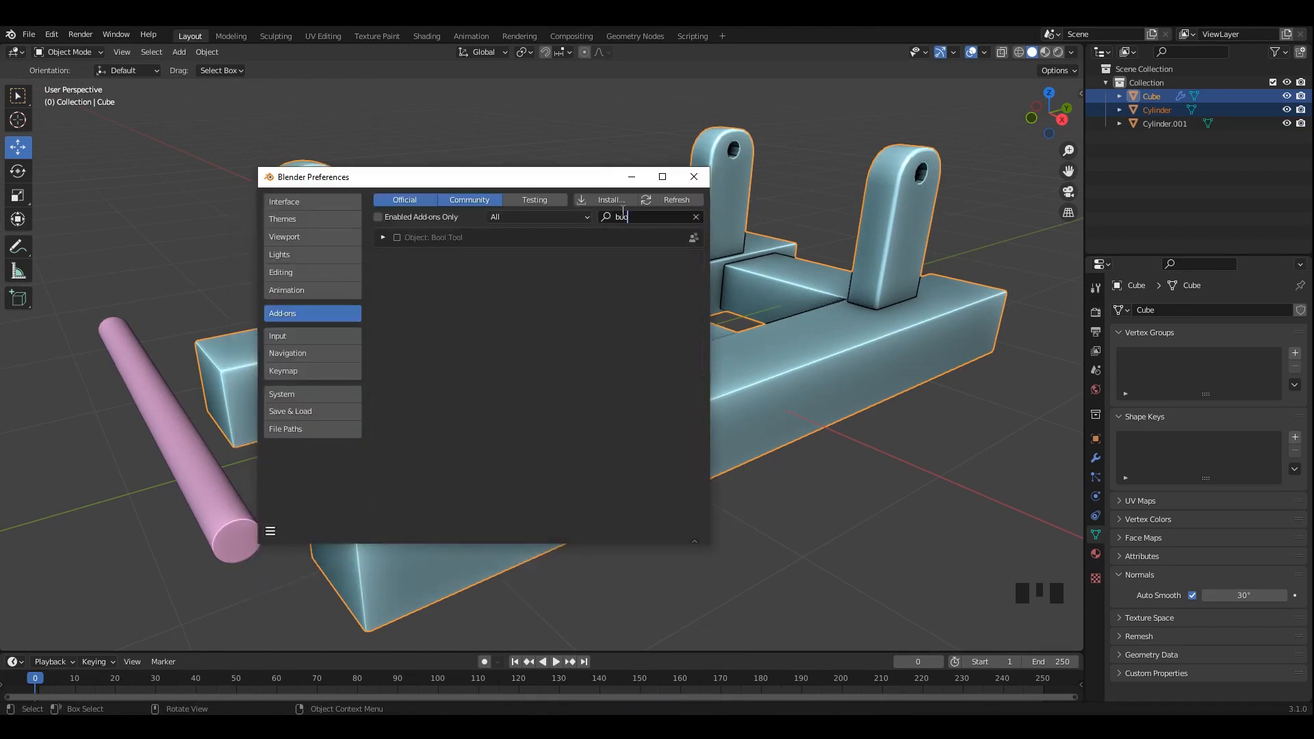
{"action": "left_click", "coordinate": [397, 238]}
{"action": "left_click", "coordinate": [694, 176]}
{"action": "middle_click_drag", "start_coordinate": [691, 188], "coordinate": [486, 326]}
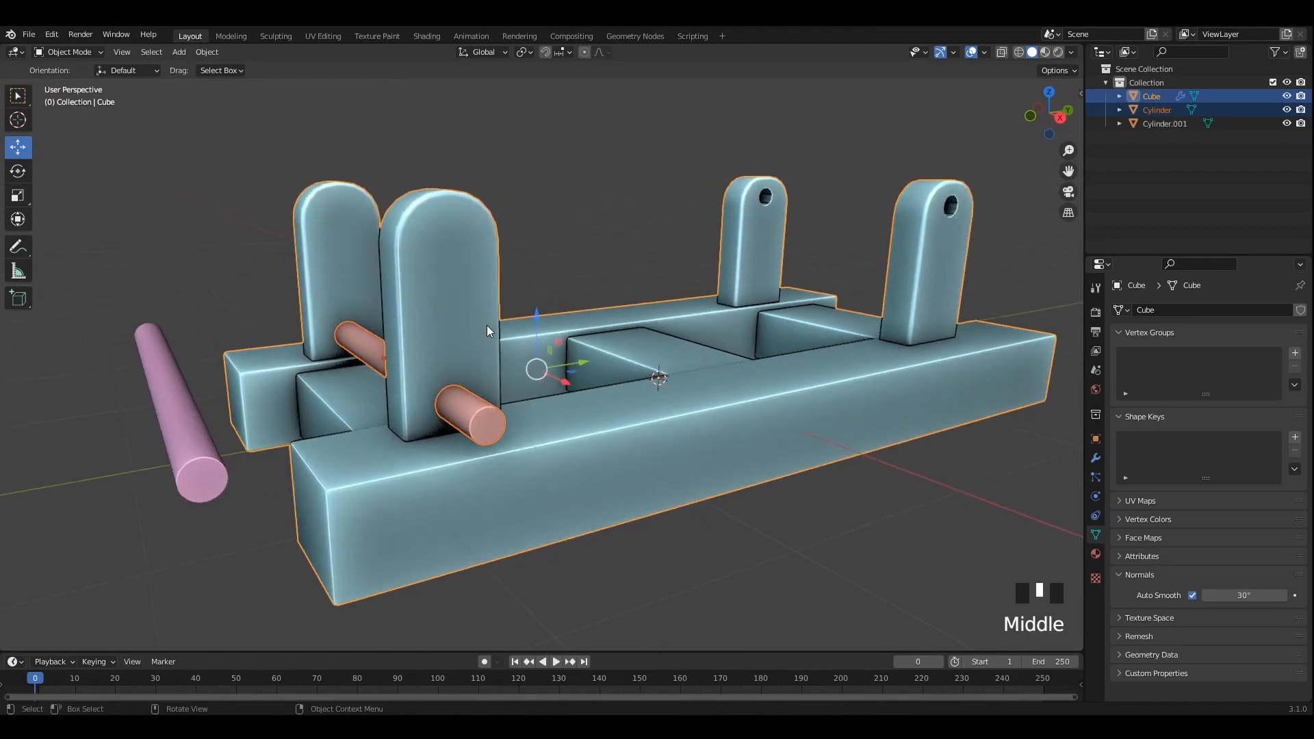
Cut the rod out of the carriage posts with a Bool Tool Brush Boolean Difference.
{"action": "left_click", "coordinate": [478, 414]}
{"action": "left_click", "coordinate": [467, 320], "text": "shift"}
{"action": "key", "text": "ctrl+shift+b"}
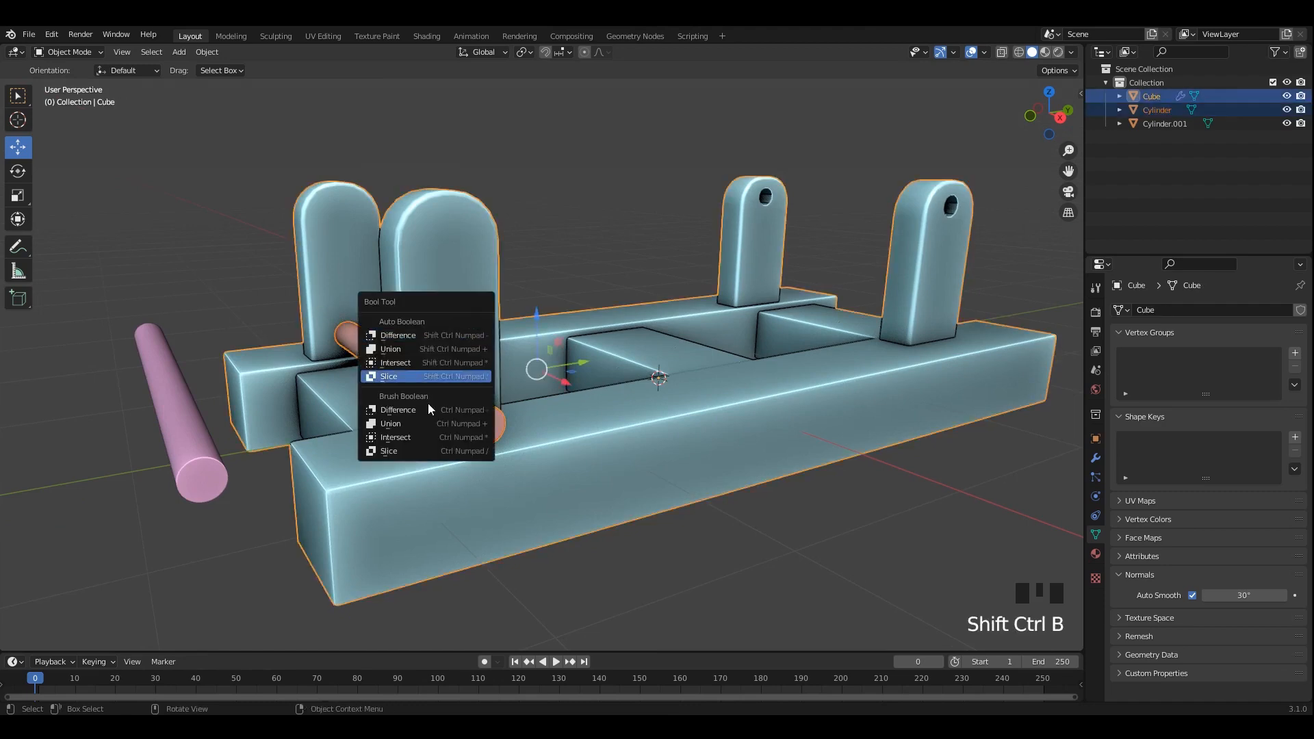
{"action": "left_click", "coordinate": [453, 410]}
{"action": "middle_click_drag", "start_coordinate": [523, 422], "coordinate": [507, 412]}
{"action": "left_click", "coordinate": [508, 413]}
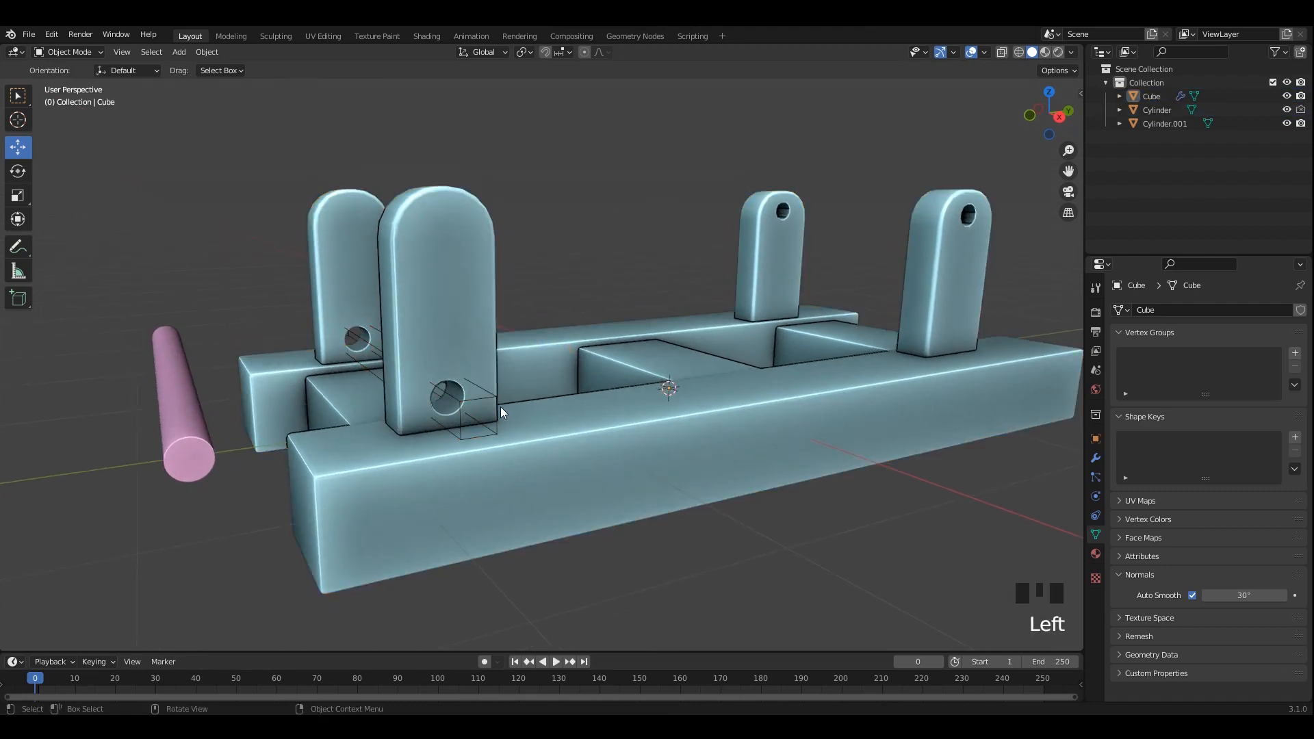
Add an Array modifier to the rod cutter with a count of 3.
{"action": "left_click", "coordinate": [499, 406]}
{"action": "left_click", "coordinate": [491, 415]}
{"action": "left_click", "coordinate": [1096, 458]}
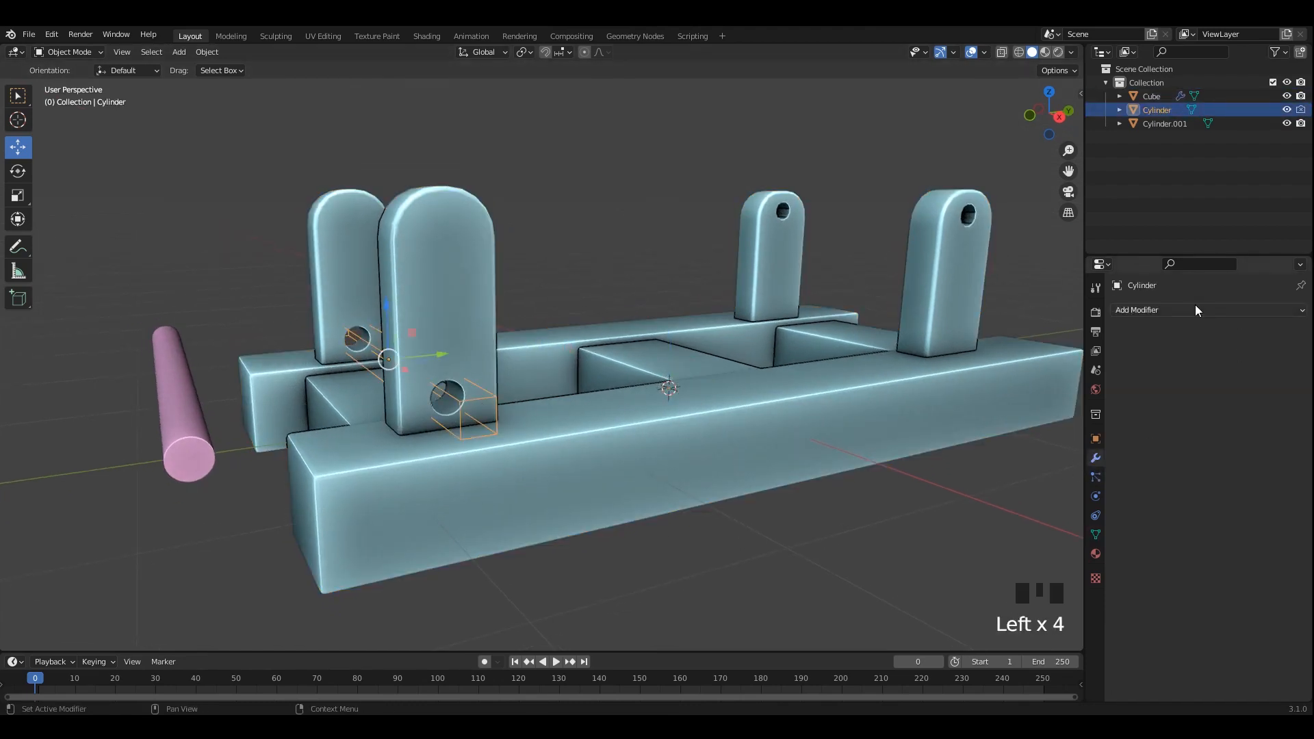
{"action": "left_click", "coordinate": [1195, 309]}
{"action": "left_click", "coordinate": [1033, 348]}
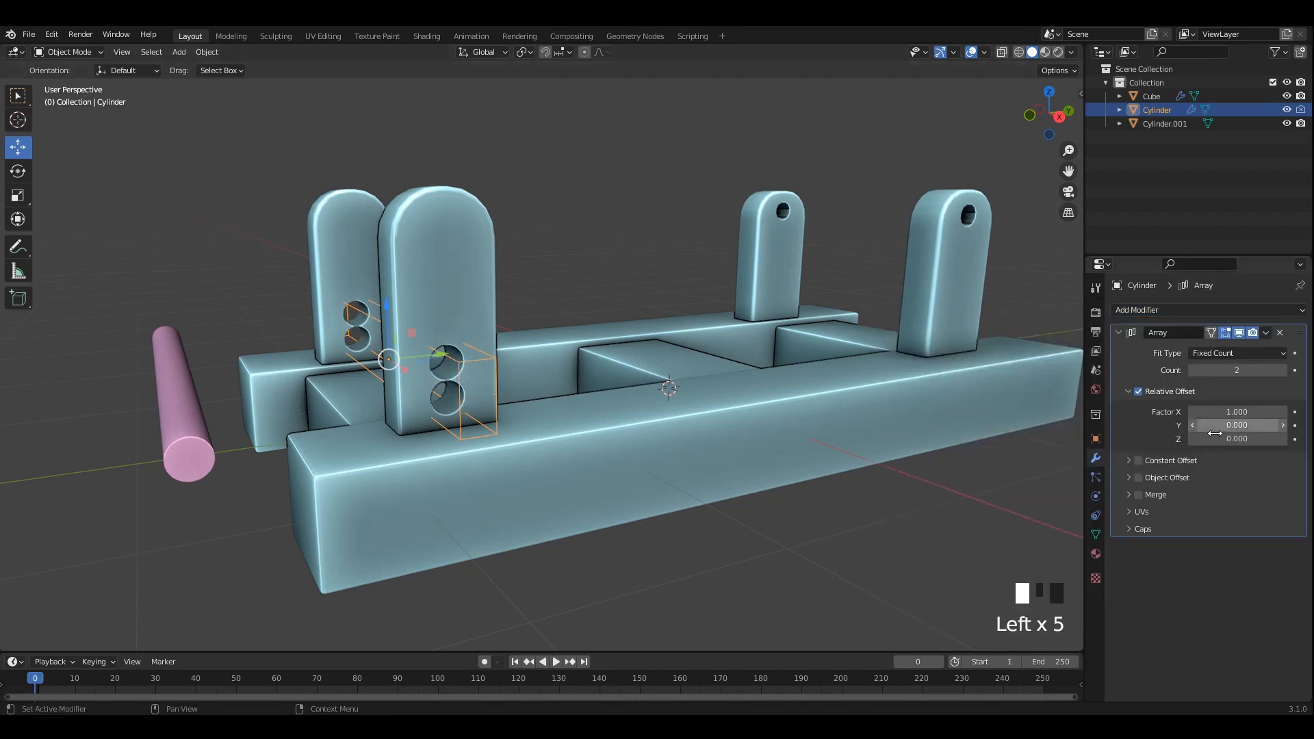
{"action": "left_click", "coordinate": [1284, 370]}
Set the array's relative offset Factor X to 1.99 and move the cutter about 0.017 m along Y to centre it.
{"action": "mouse_move", "coordinate": [774, 288]}
{"action": "middle_mouse_down", "text": "alt"}
{"action": "mouse_move", "coordinate": [848, 286]}
{"action": "mouse_move", "coordinate": [767, 294]}
{"action": "middle_mouse_up", "text": "alt"}
{"action": "scroll", "coordinate": [767, 302], "scroll_direction": "up", "scroll_amount": 1}
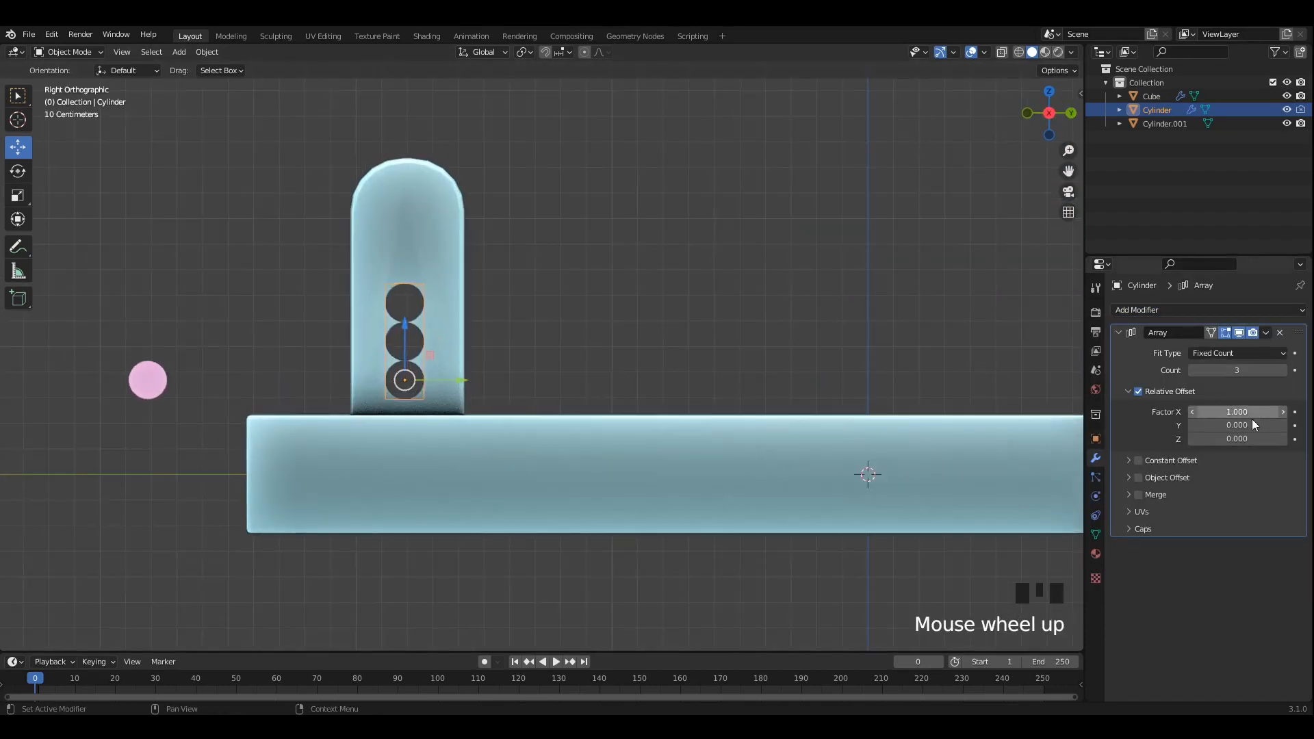
{"action": "left_click_drag", "start_coordinate": [1240, 412], "coordinate": [1263, 413]}
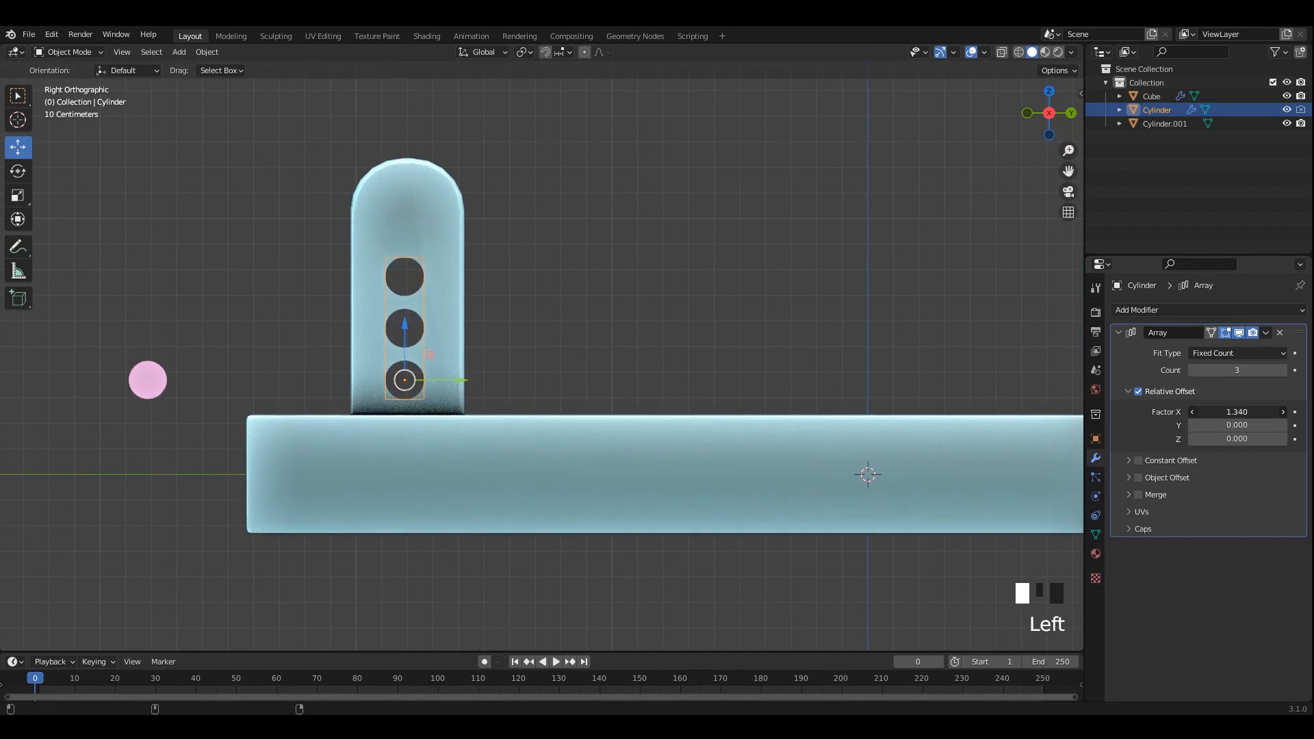
{"action": "scroll", "coordinate": [649, 325], "scroll_direction": "up", "scroll_amount": 2}
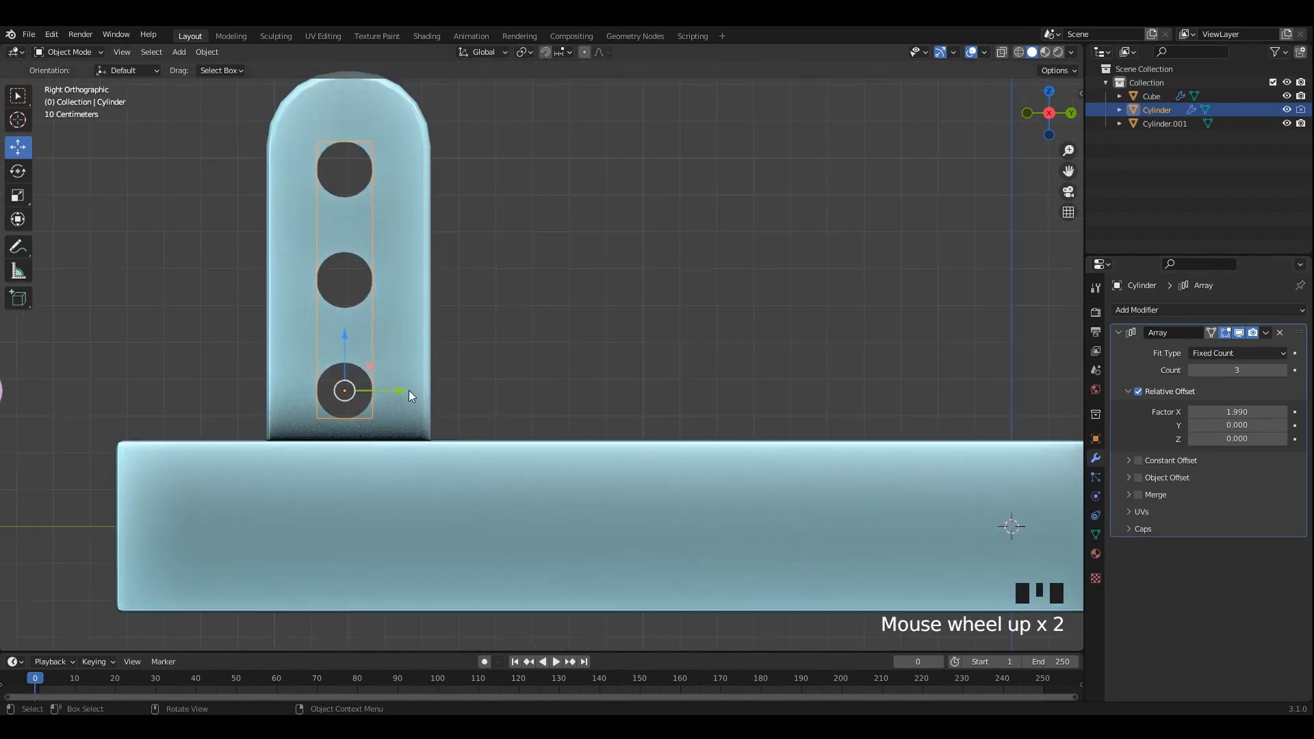
{"action": "mouse_move", "coordinate": [395, 391]}
{"action": "left_mouse_down"}
{"action": "mouse_move", "coordinate": [414, 388]}
{"action": "mouse_move", "coordinate": [399, 388]}
{"action": "left_mouse_up"}
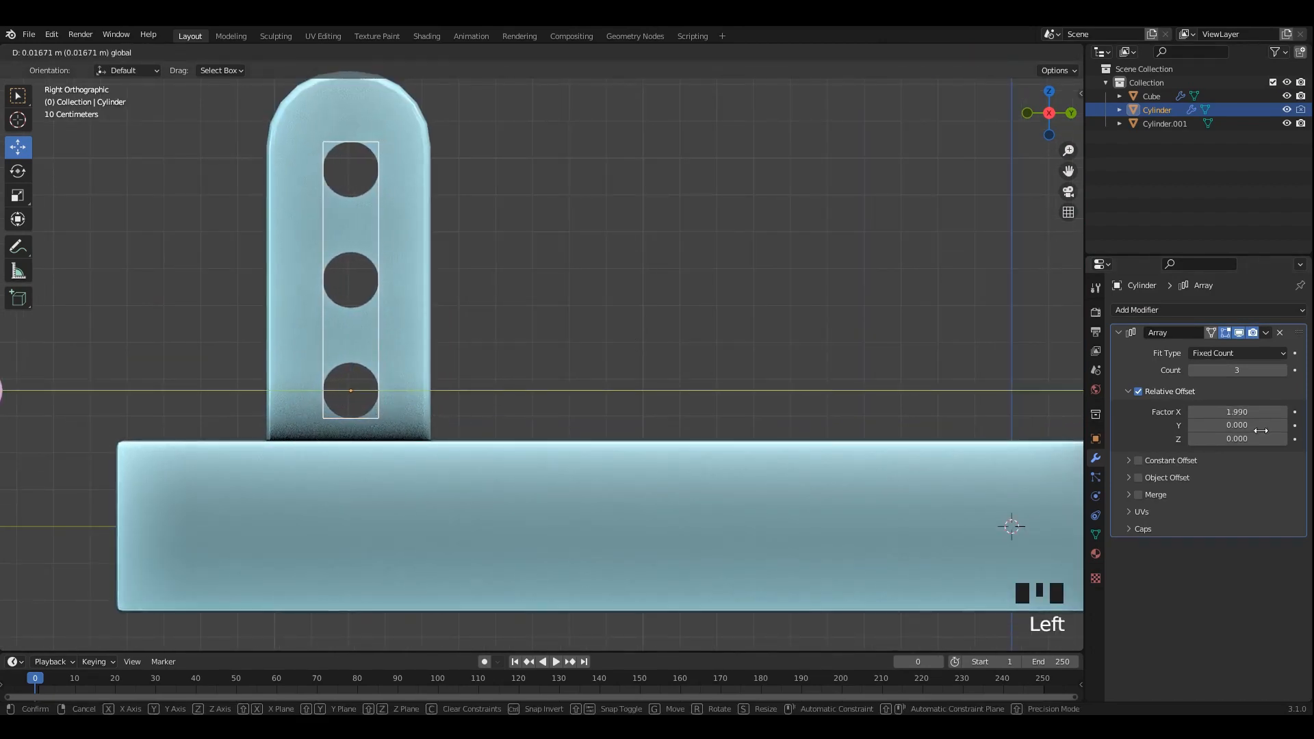
Increase the cutter array's count to 4 and set its relative offset Factor X to 1.55.
{"action": "left_click", "coordinate": [1283, 370]}
{"action": "middle_click_drag", "start_coordinate": [730, 332], "coordinate": [733, 390], "text": "shift"}
{"action": "left_click_drag", "start_coordinate": [1237, 411], "coordinate": [1204, 412], "text": "shift"}
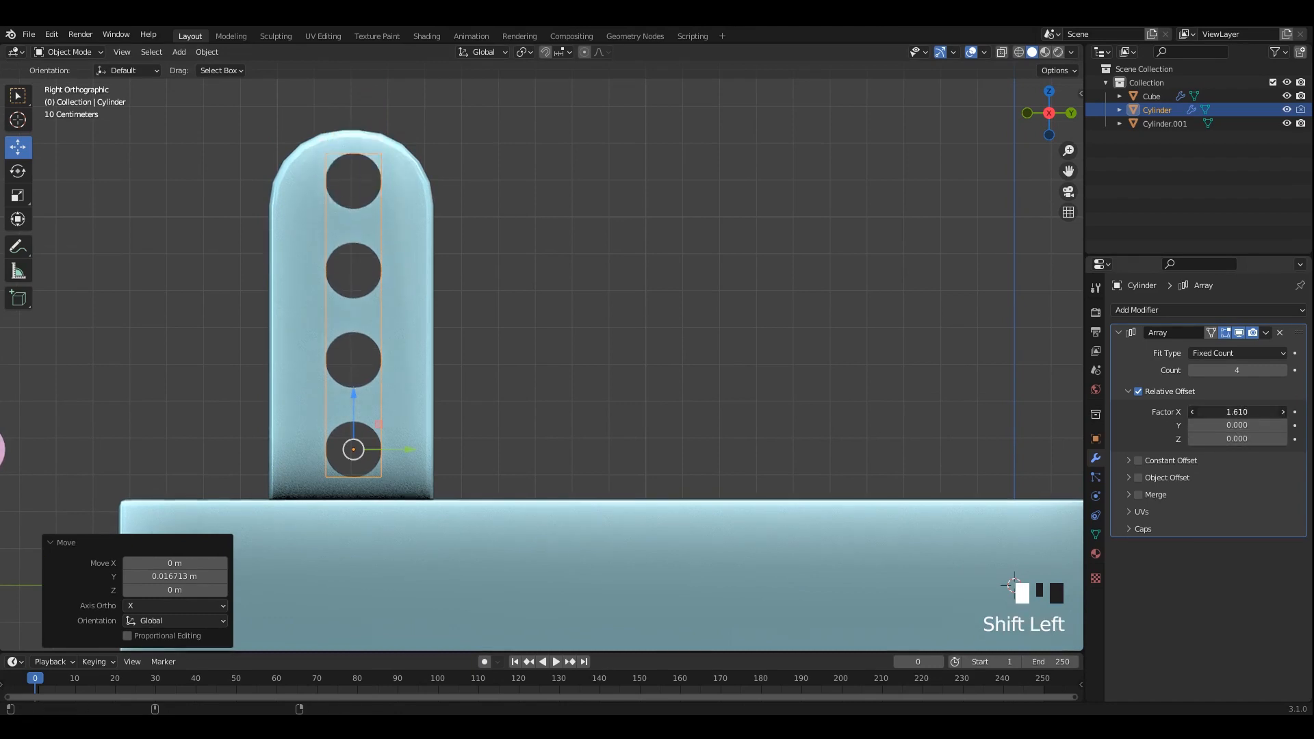
Scale the cutter's mesh down slightly in Edit Mode to make the post holes smaller.
{"action": "key", "text": "Tab"}
{"action": "key", "text": "s"}
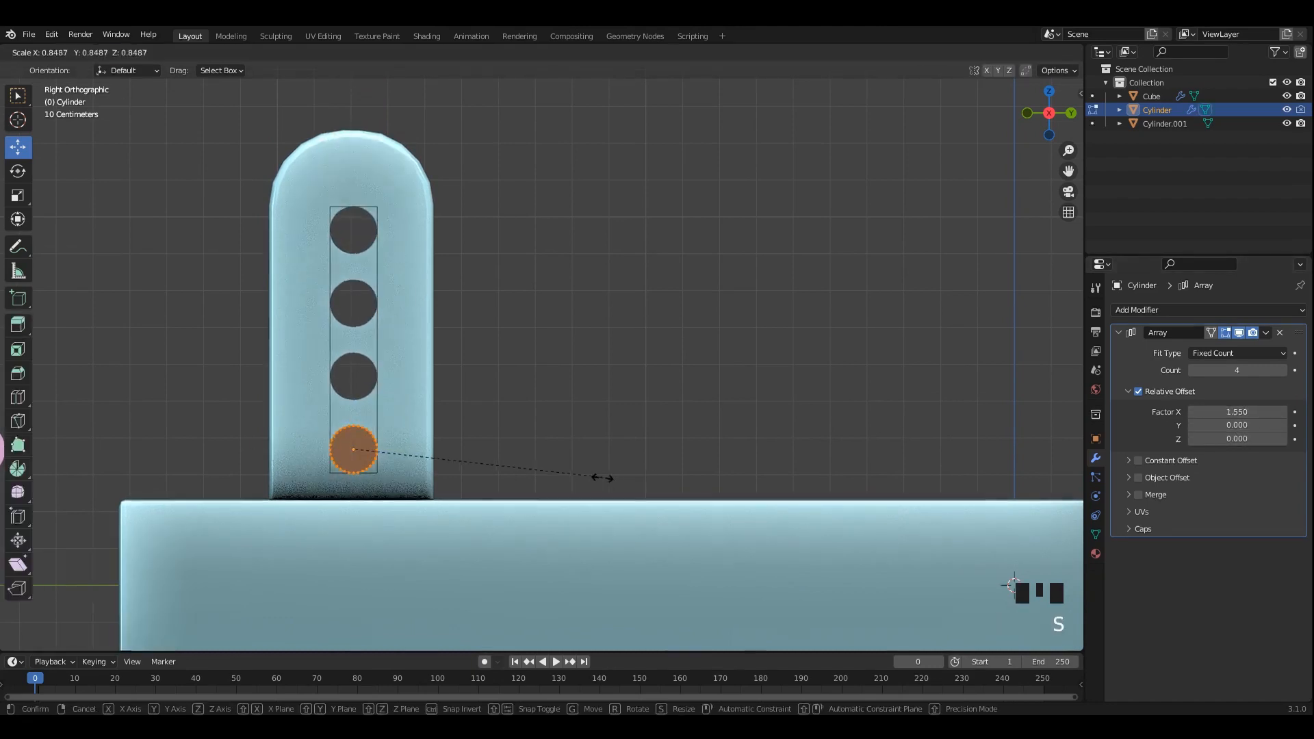
{"action": "left_click", "coordinate": [620, 473]}
{"action": "key", "text": "Tab"}
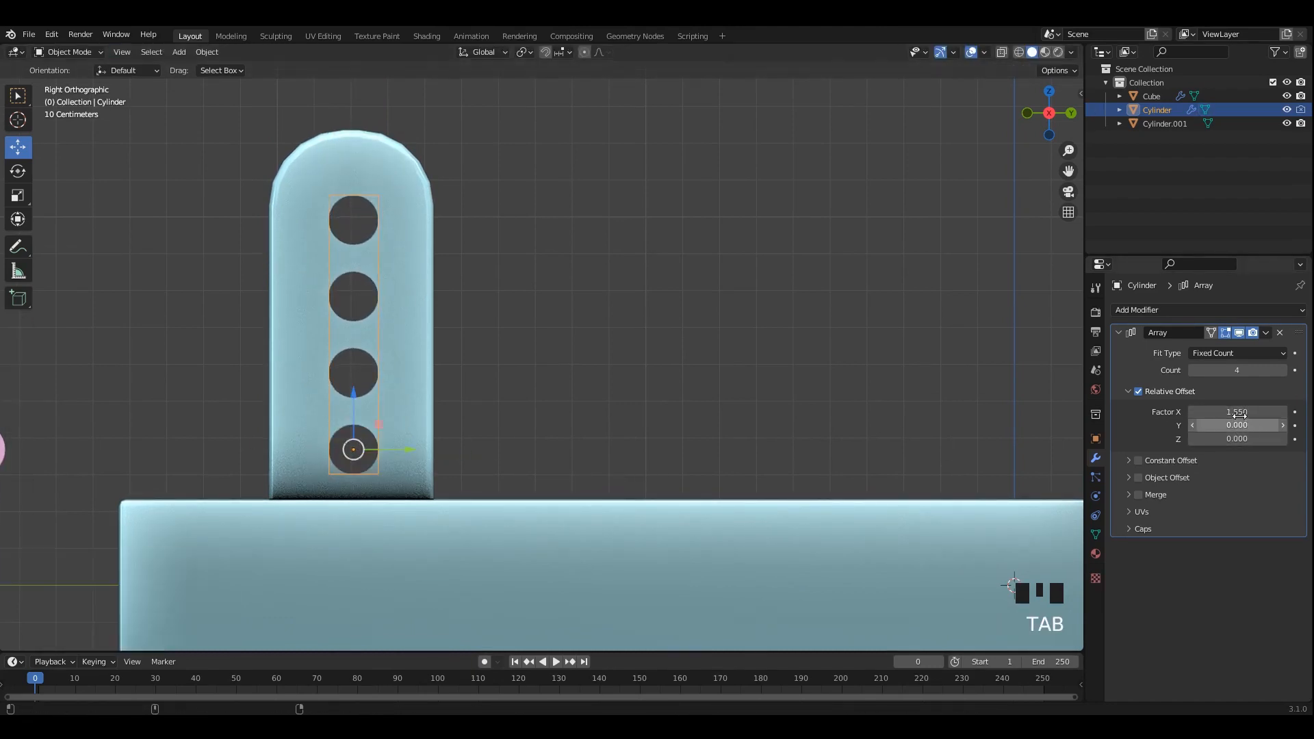
Set the array's Factor X to 1.68, shift the cutter about -0.006 m along Y and save the file.
{"action": "left_click", "coordinate": [413, 455]}
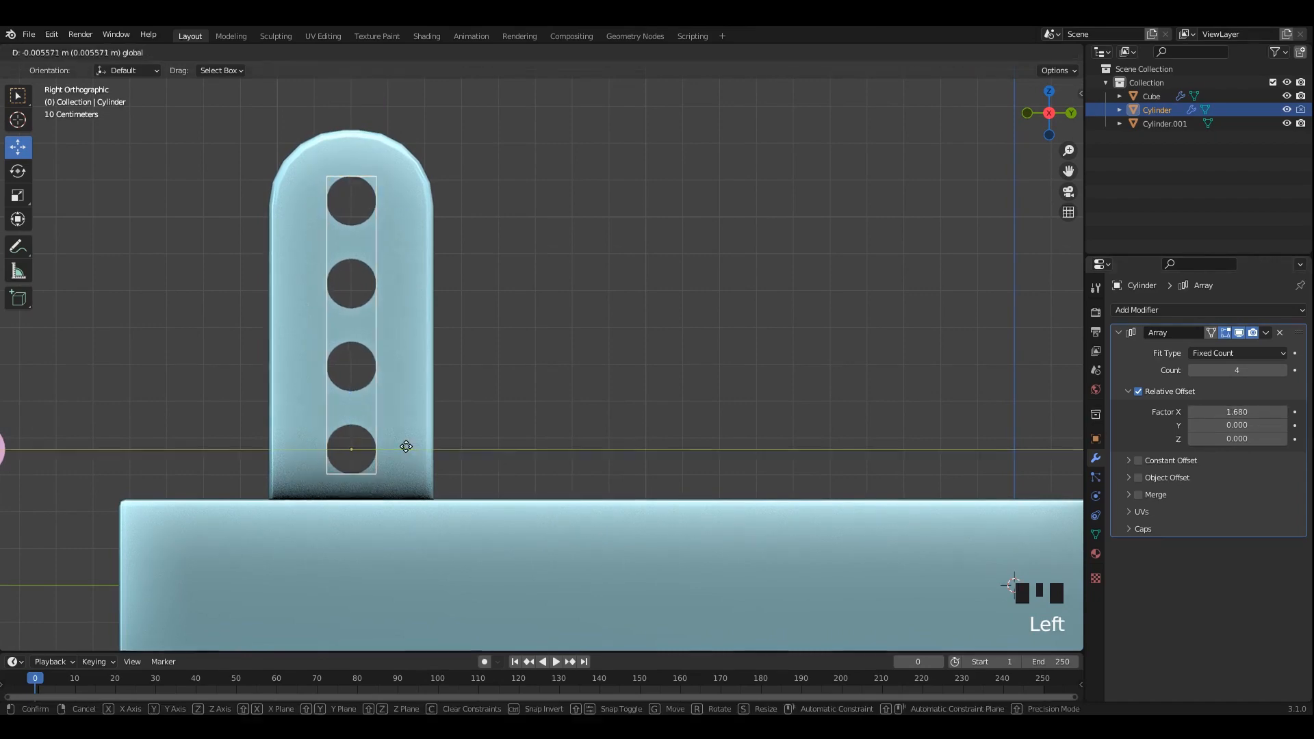
{"action": "scroll", "coordinate": [413, 421], "scroll_direction": "down", "scroll_amount": 3}
{"action": "middle_click_drag", "start_coordinate": [577, 335], "coordinate": [646, 347]}
{"action": "middle_click_drag", "start_coordinate": [738, 346], "coordinate": [678, 348]}
{"action": "scroll", "coordinate": [664, 335], "scroll_direction": "up", "scroll_amount": 1}
{"action": "key", "text": "ctrl+s"}
{"action": "middle_click_drag", "start_coordinate": [487, 229], "coordinate": [572, 296]}
{"action": "key", "text": "ctrl+s"}
Select all the carriage objects, hide them and save the file.
{"action": "scroll", "coordinate": [564, 245], "scroll_direction": "down", "scroll_amount": 1}
{"action": "left_click", "coordinate": [551, 237]}
{"action": "key", "text": "Tab"}
{"action": "key", "text": "Tab"}
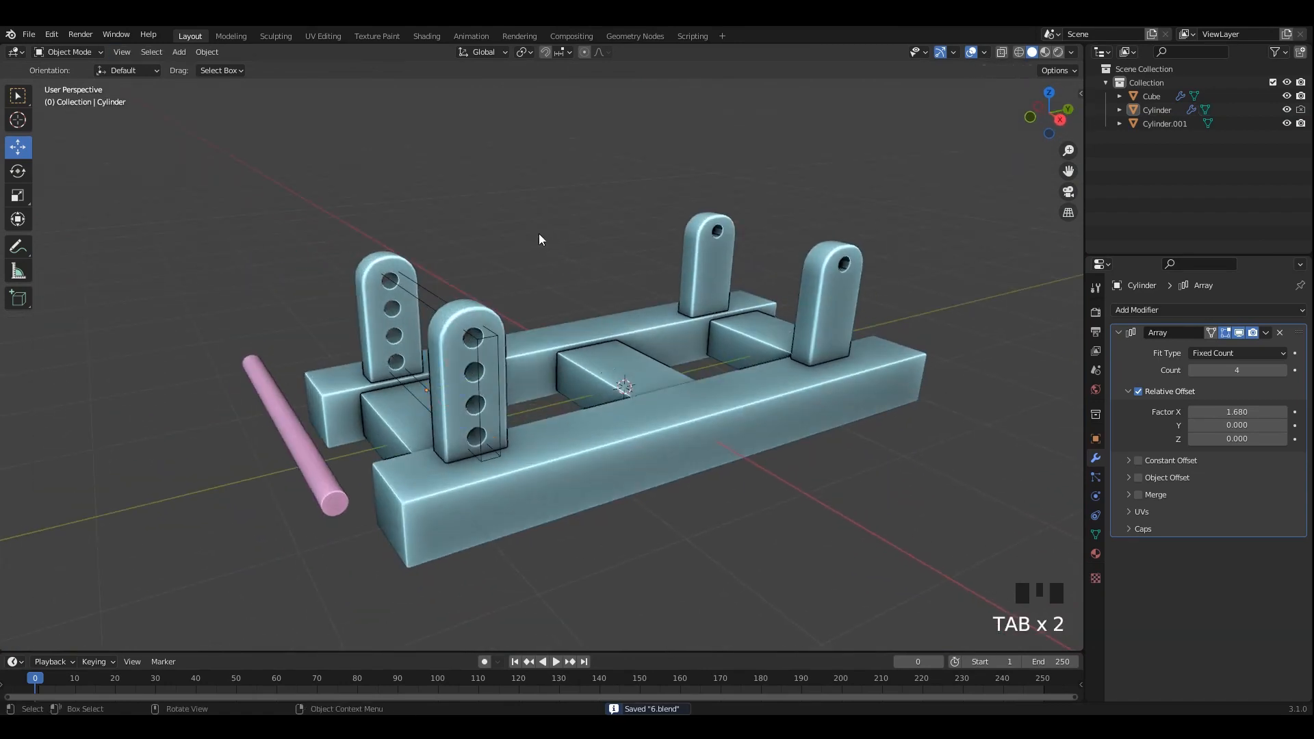
{"action": "key", "text": "a"}
{"action": "key", "text": "g"}
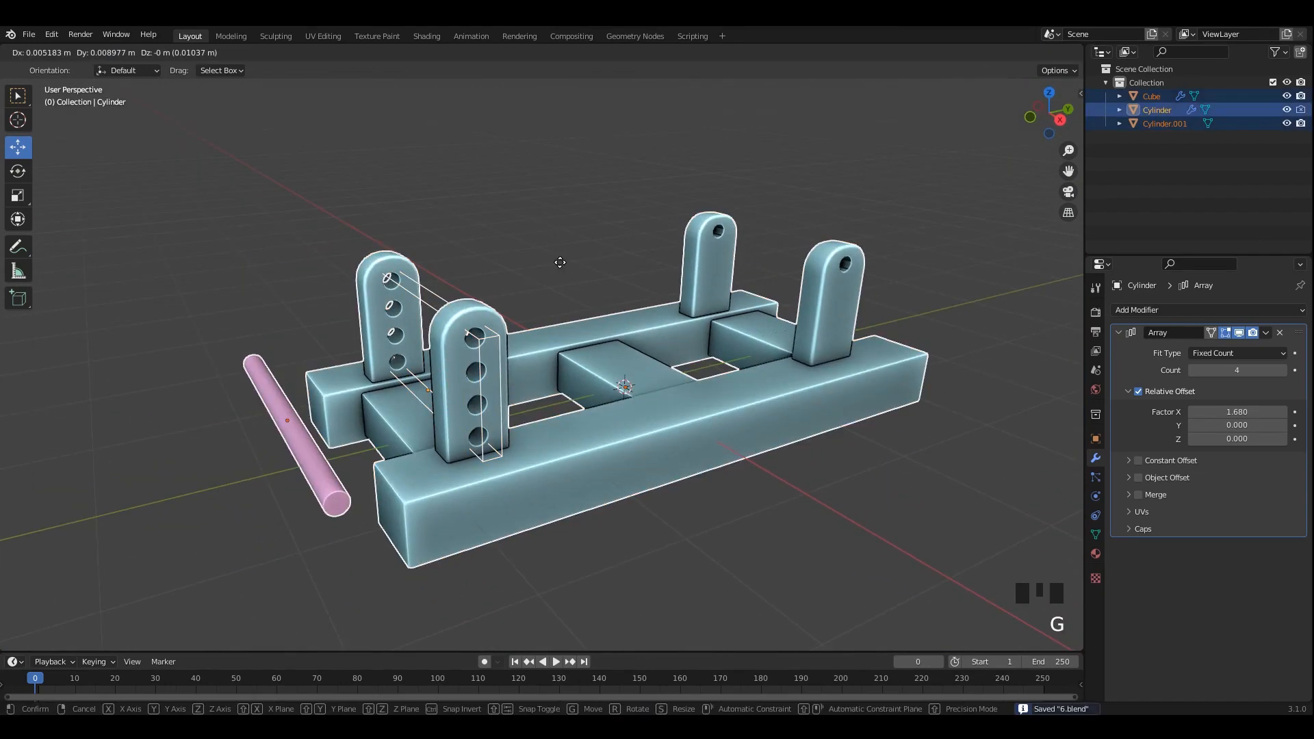
{"action": "key", "text": "h"}
{"action": "key", "text": "ctrl+s"}
{"action": "key", "text": "shift+a"}
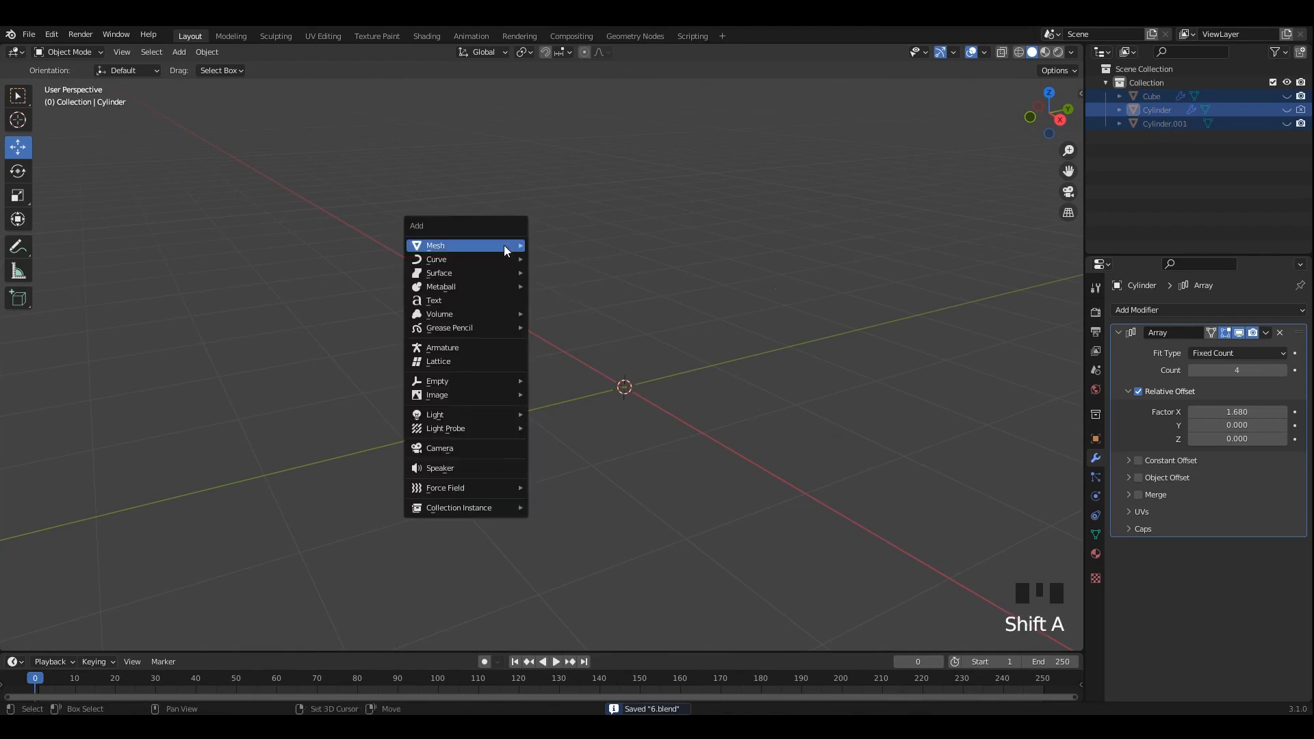
{"action": "mouse_move", "coordinate": [504, 245]}
{"action": "left_click", "coordinate": [560, 259]}
{"action": "key", "text": "grave"}
{"action": "scroll", "coordinate": [721, 375], "scroll_direction": "down", "scroll_amount": 2}
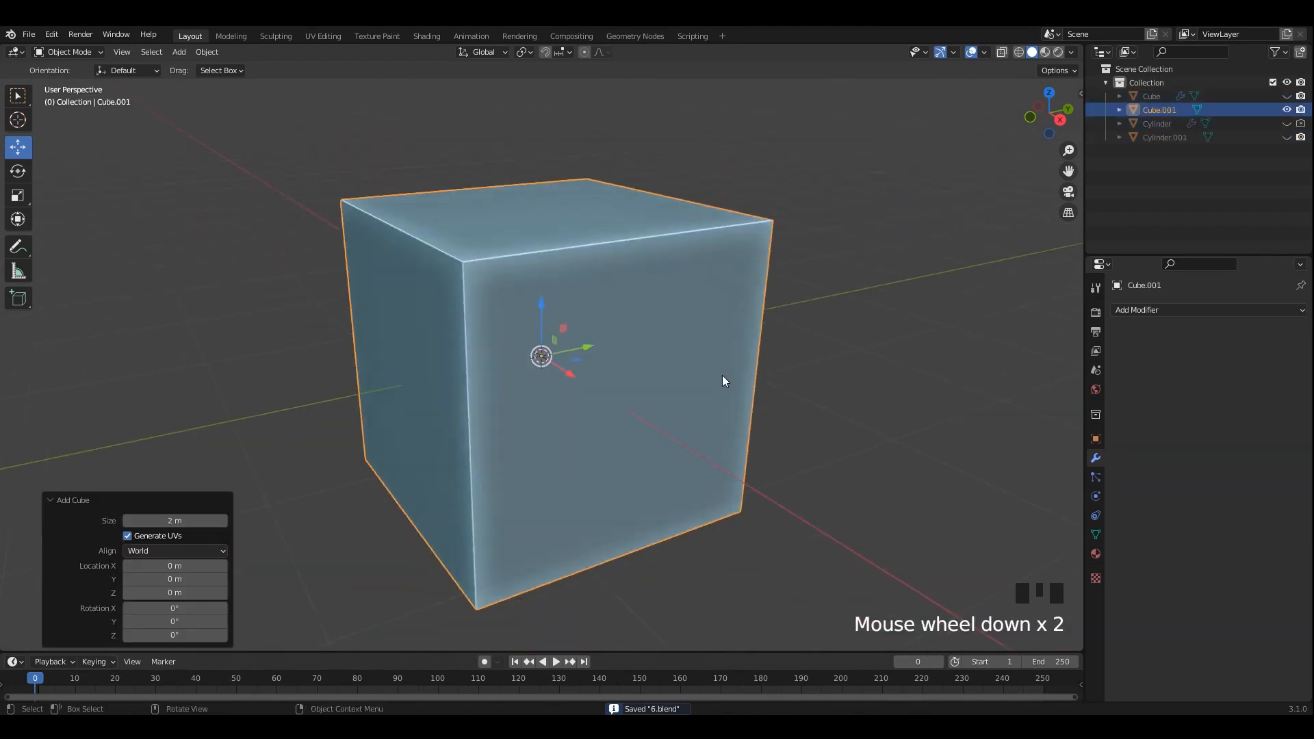
{"action": "key", "text": "Delete"}
Add a mesh cylinder at the origin and enable Auto Smooth at 30° for its normals.
{"action": "key", "text": "shift+a"}
{"action": "mouse_move", "coordinate": [516, 273]}
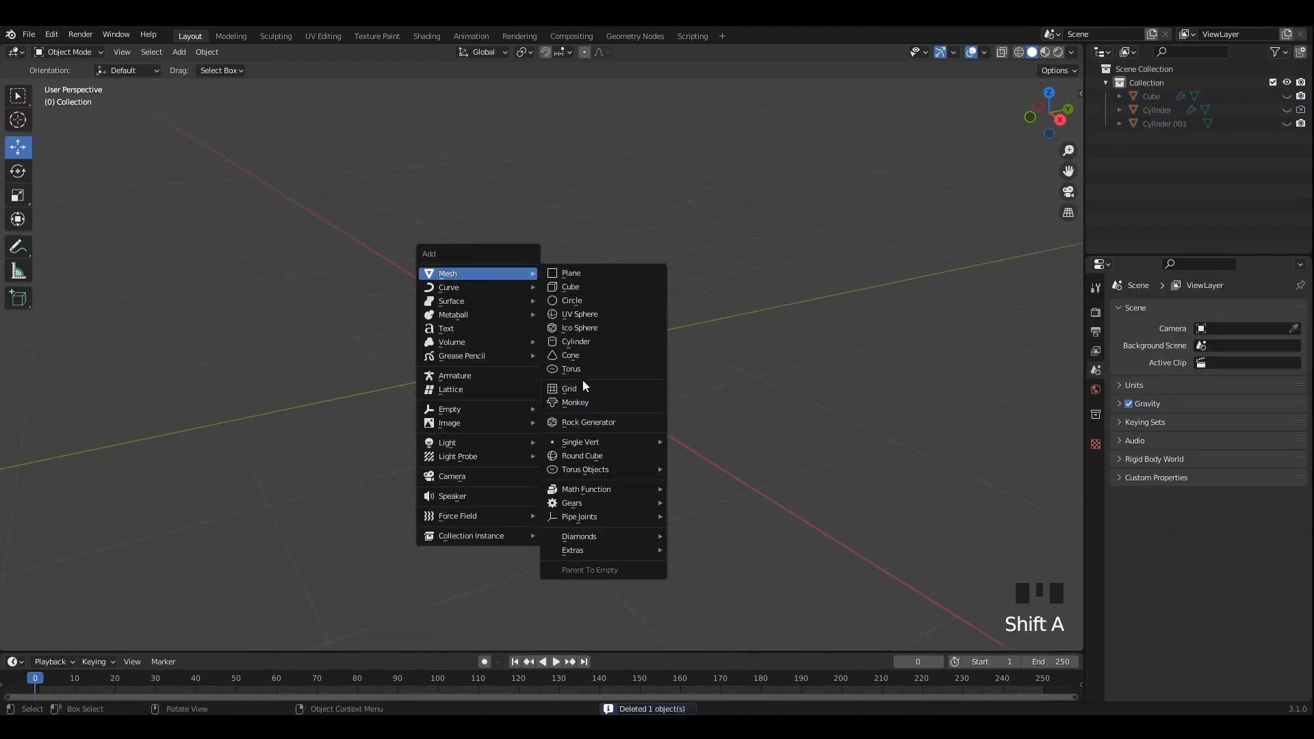
{"action": "left_click", "coordinate": [589, 343]}
{"action": "scroll", "coordinate": [587, 343], "scroll_direction": "down", "scroll_amount": 3}
{"action": "scroll", "coordinate": [610, 359], "scroll_direction": "up", "scroll_amount": 2}
{"action": "left_click", "coordinate": [599, 352]}
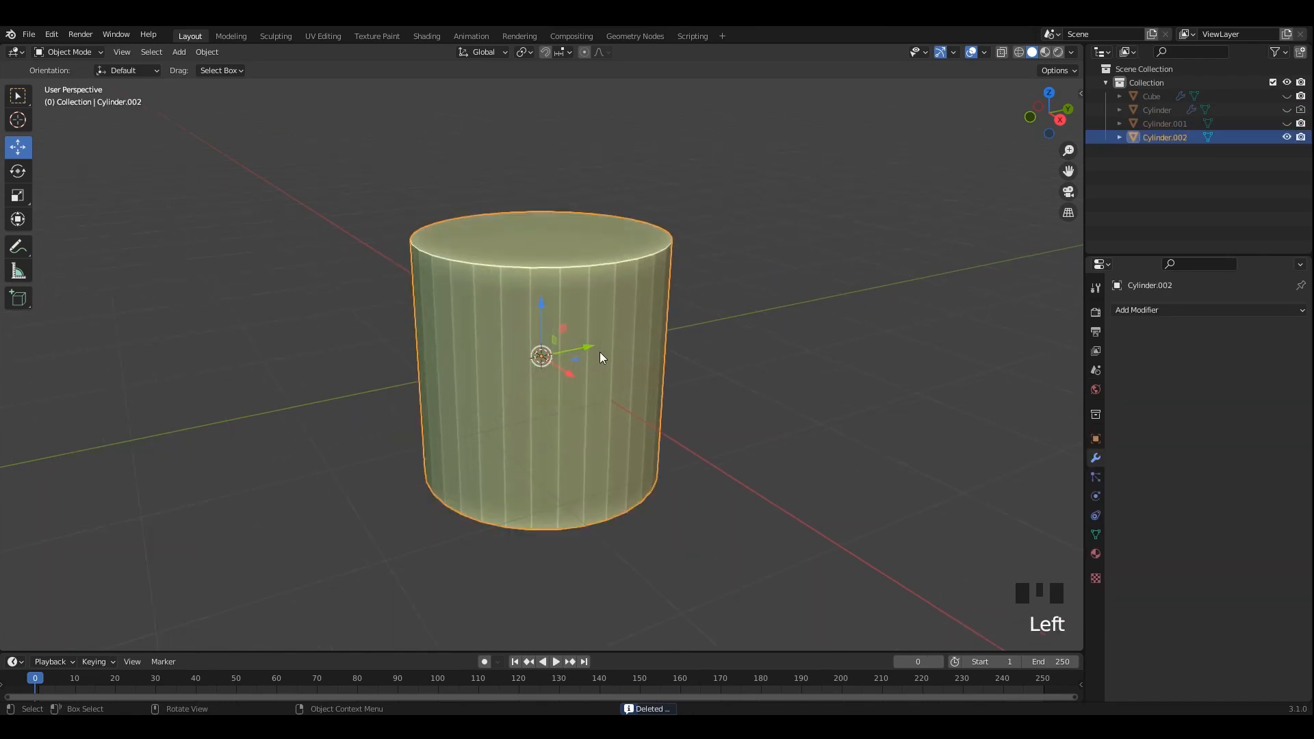
{"action": "middle_click", "coordinate": [503, 336], "text": "alt"}
{"action": "middle_click_drag", "start_coordinate": [502, 335], "coordinate": [479, 334], "text": "alt"}
{"action": "left_click", "coordinate": [1095, 535]}
{"action": "left_click", "coordinate": [1192, 595]}
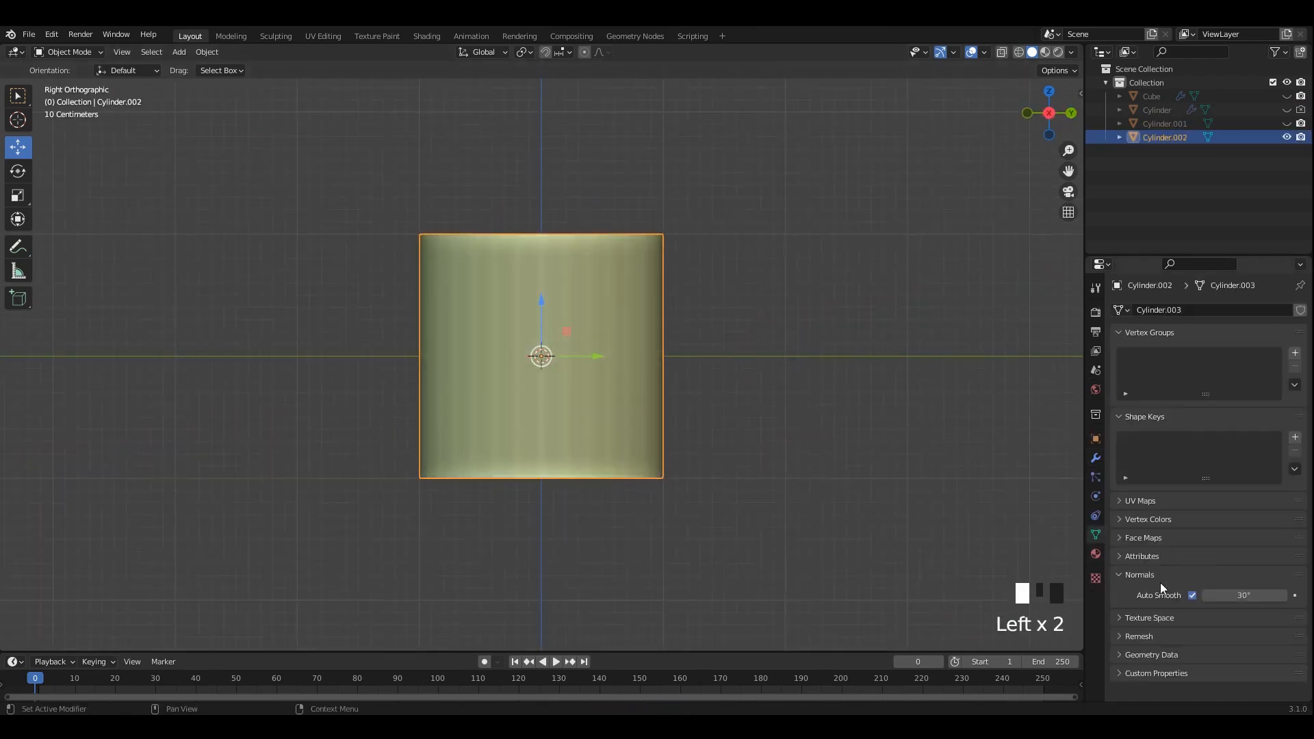
Stretch the cylinder's mesh about 5 times along Z, scale it down uniformly and rotate it 90° to lie along Y.
{"action": "key", "text": "Tab"}
{"action": "scroll", "coordinate": [756, 393], "scroll_direction": "down", "scroll_amount": 2}
{"action": "key", "text": "s"}
{"action": "left_click", "coordinate": [521, 609]}
{"action": "key", "text": "s"}
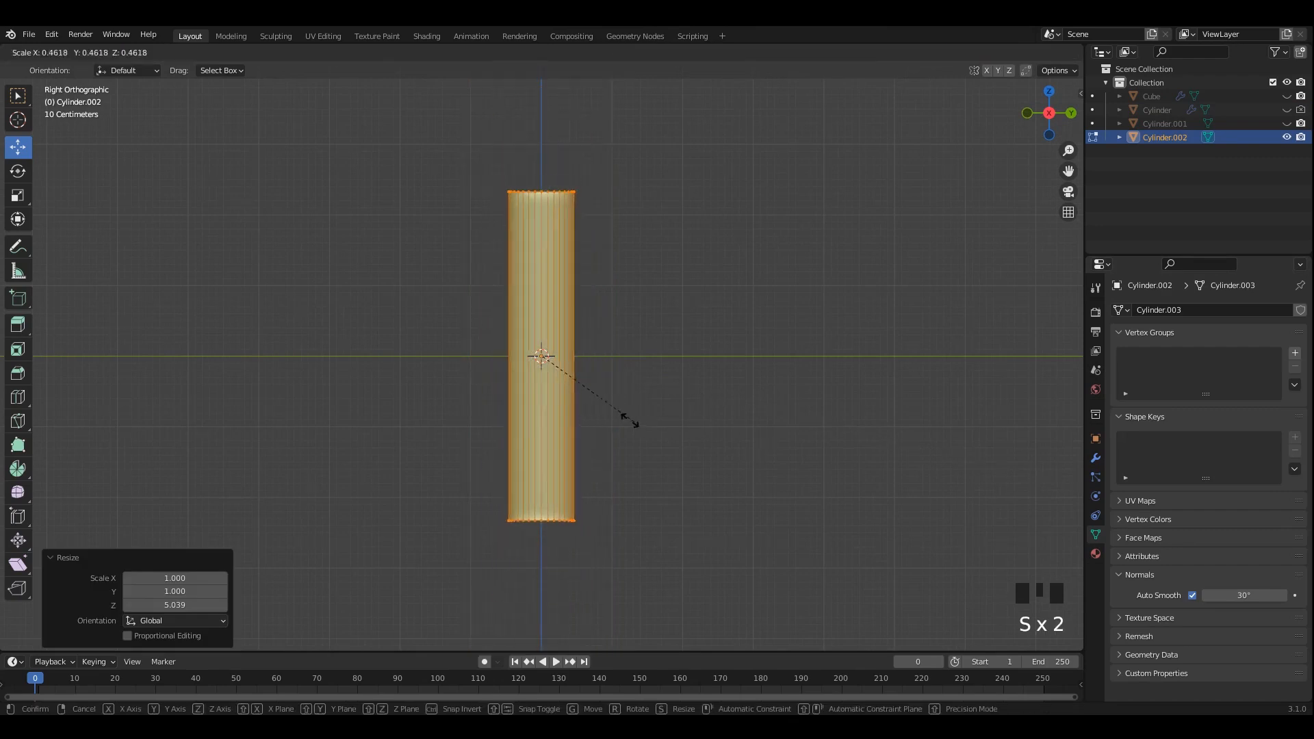
{"action": "left_click", "coordinate": [597, 396]}
{"action": "type", "text": "r90"}
{"action": "left_click", "coordinate": [591, 491]}
{"action": "left_click", "coordinate": [591, 491]}
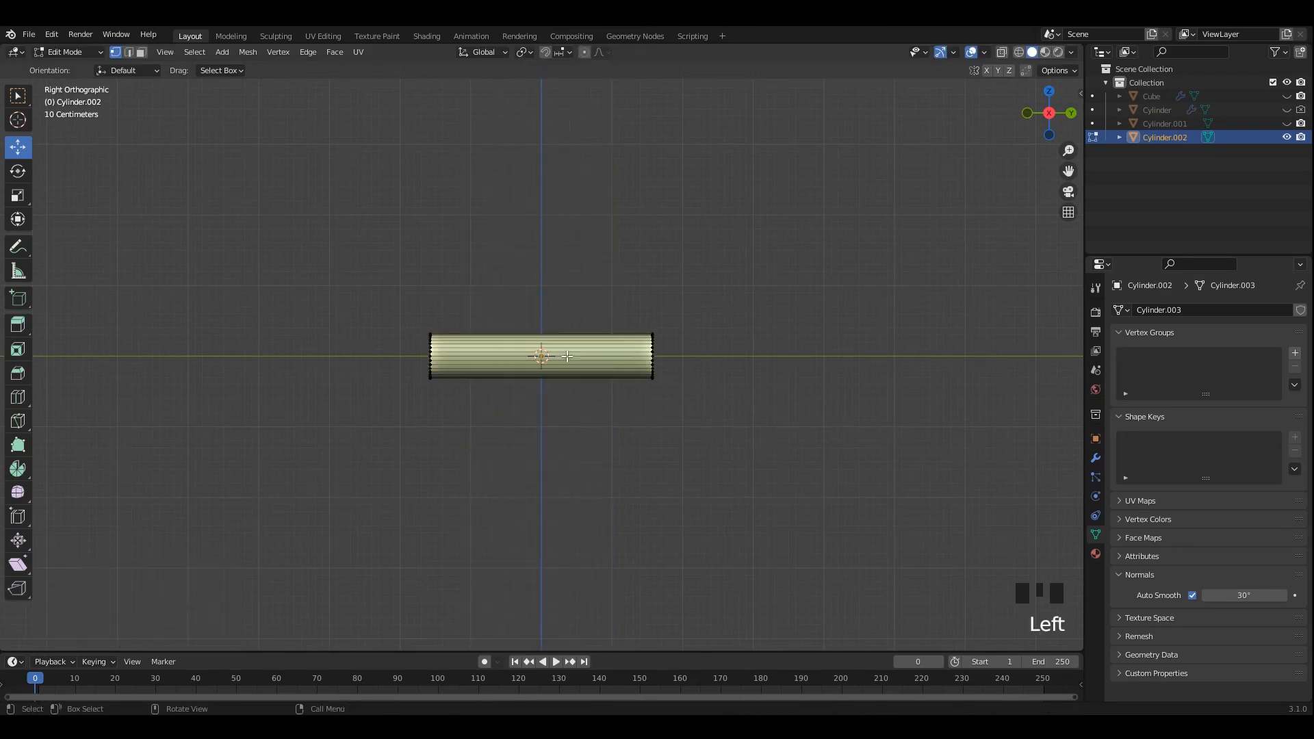
Apply the cylinder's transforms, save the file and raise the cylinder about 0.396 m along Z.
{"action": "middle_click_drag", "start_coordinate": [568, 357], "coordinate": [510, 380]}
{"action": "key", "text": "Tab"}
{"action": "scroll", "coordinate": [595, 364], "scroll_direction": "up", "scroll_amount": 1}
{"action": "key", "text": "ctrl+s"}
{"action": "key", "text": "ctrl+a"}
{"action": "left_click", "coordinate": [602, 372]}
{"action": "mouse_move", "coordinate": [514, 320]}
{"action": "middle_mouse_down", "text": "alt"}
{"action": "mouse_move", "coordinate": [564, 323]}
{"action": "mouse_move", "coordinate": [539, 317]}
{"action": "middle_mouse_up", "text": "alt"}
{"action": "key", "text": "ctrl+s"}
{"action": "left_click_drag", "start_coordinate": [540, 308], "coordinate": [562, 278]}
Lengthen the cylinder along the Y axis and save the file.
{"action": "key", "text": "s"}
{"action": "key", "text": "s"}
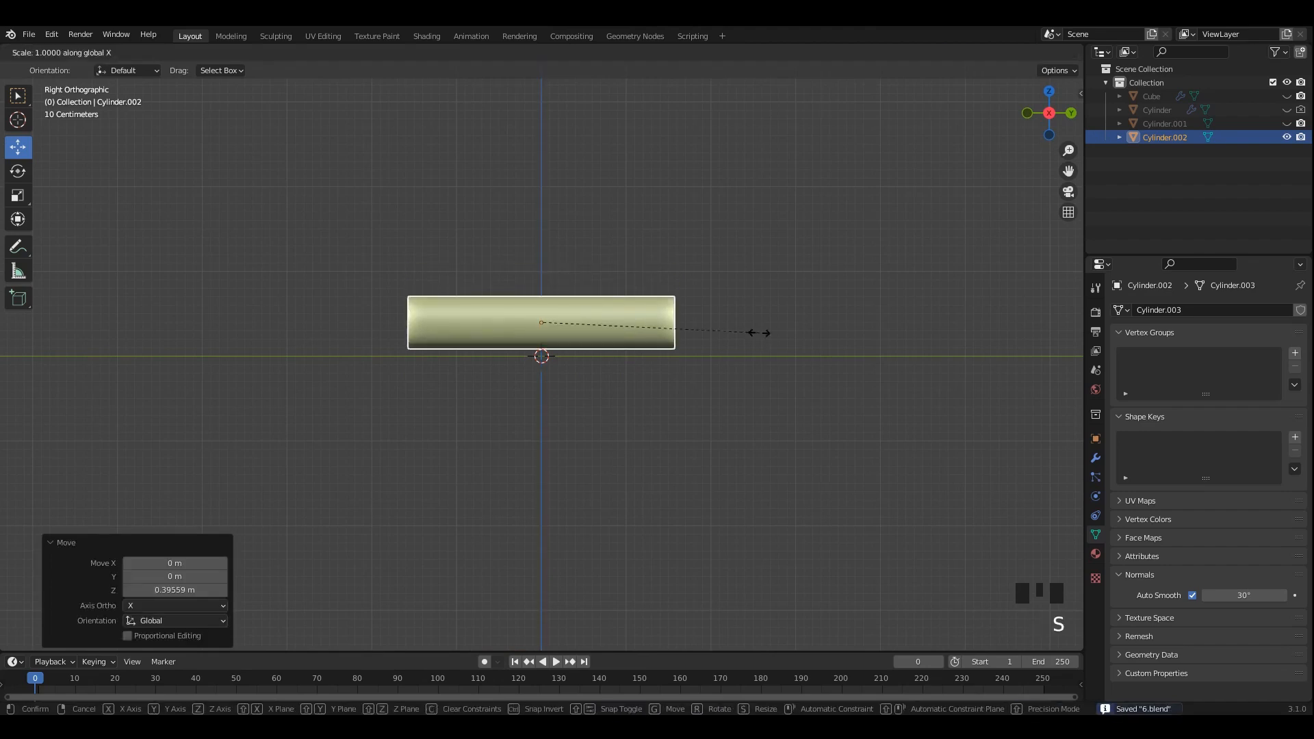
{"action": "left_click", "coordinate": [844, 334]}
{"action": "key", "text": "grave"}
{"action": "middle_click_drag", "start_coordinate": [843, 335], "coordinate": [736, 377]}
{"action": "key", "text": "s"}
{"action": "right_click", "coordinate": [616, 345]}
{"action": "key", "text": "ctrl+s"}
Scale the cylinder's rear end face up to about 1.2 in Edit Mode.
{"action": "key", "text": "Tab"}
{"action": "middle_click_drag", "start_coordinate": [736, 377], "coordinate": [904, 383], "text": "alt"}
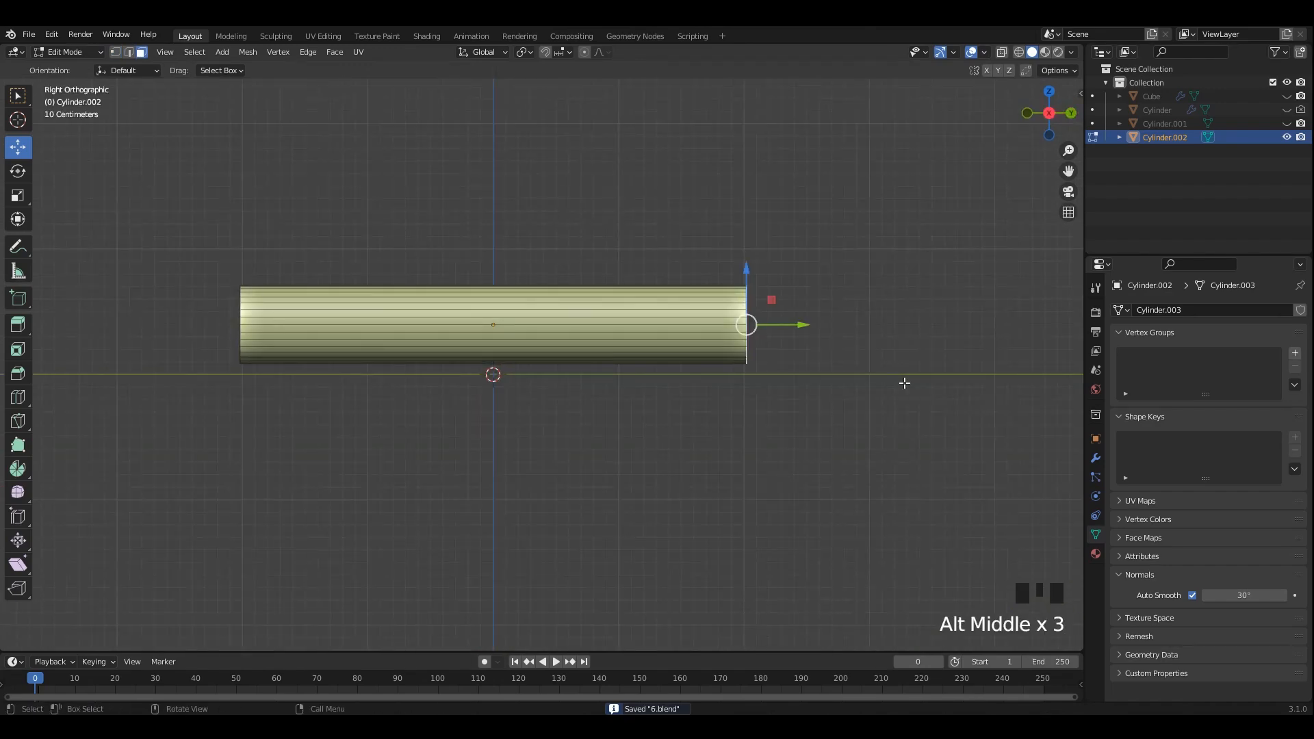
{"action": "middle_click_drag", "start_coordinate": [235, 331], "coordinate": [425, 377]}
{"action": "left_click", "coordinate": [602, 403]}
{"action": "key", "text": "s"}
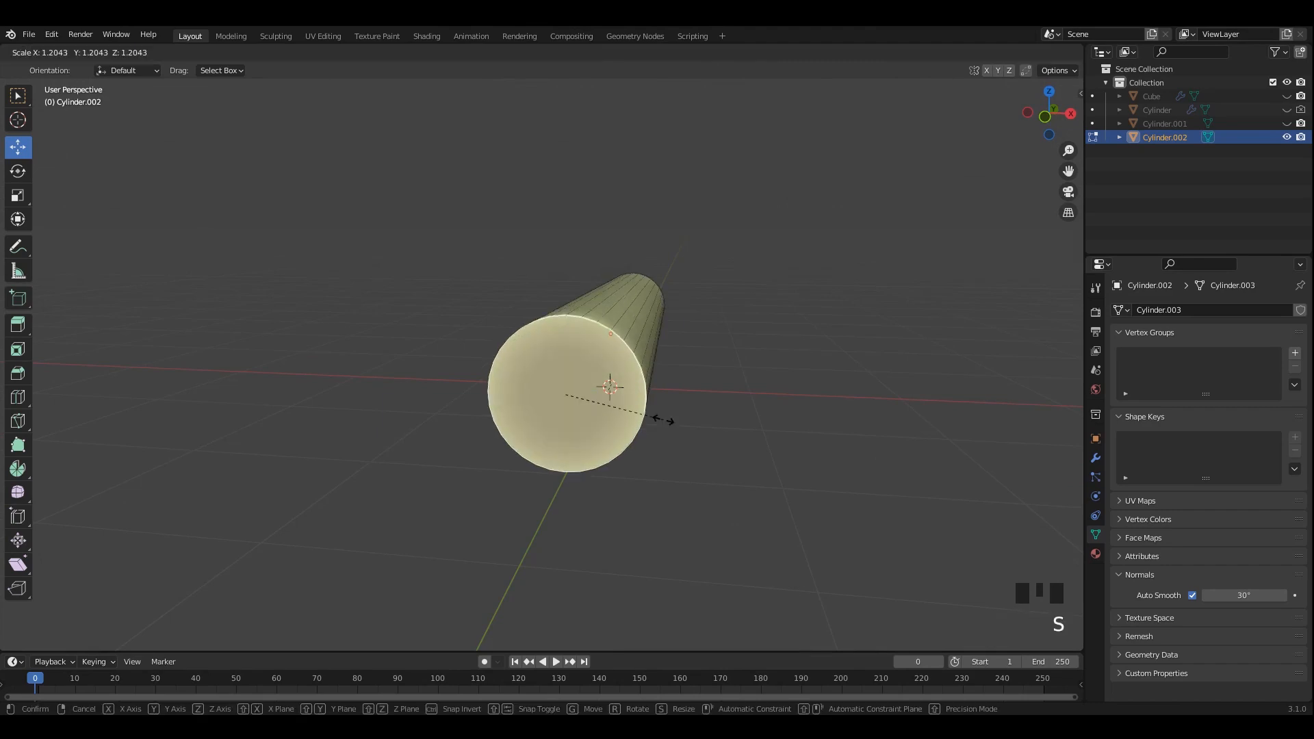
{"action": "left_click", "coordinate": [663, 417]}
Scale the cylinder's opposite, front end face to about 0.904 so the barrel tapers towards the muzzle.
{"action": "middle_click_drag", "start_coordinate": [654, 411], "coordinate": [490, 362]}
{"action": "middle_click_drag", "start_coordinate": [490, 363], "coordinate": [438, 351], "text": "shift"}
{"action": "middle_click_drag", "start_coordinate": [694, 347], "coordinate": [659, 343]}
{"action": "left_click", "coordinate": [616, 335]}
{"action": "key", "text": "s"}
{"action": "left_click", "coordinate": [924, 425]}
{"action": "middle_click_drag", "start_coordinate": [890, 411], "coordinate": [733, 340]}
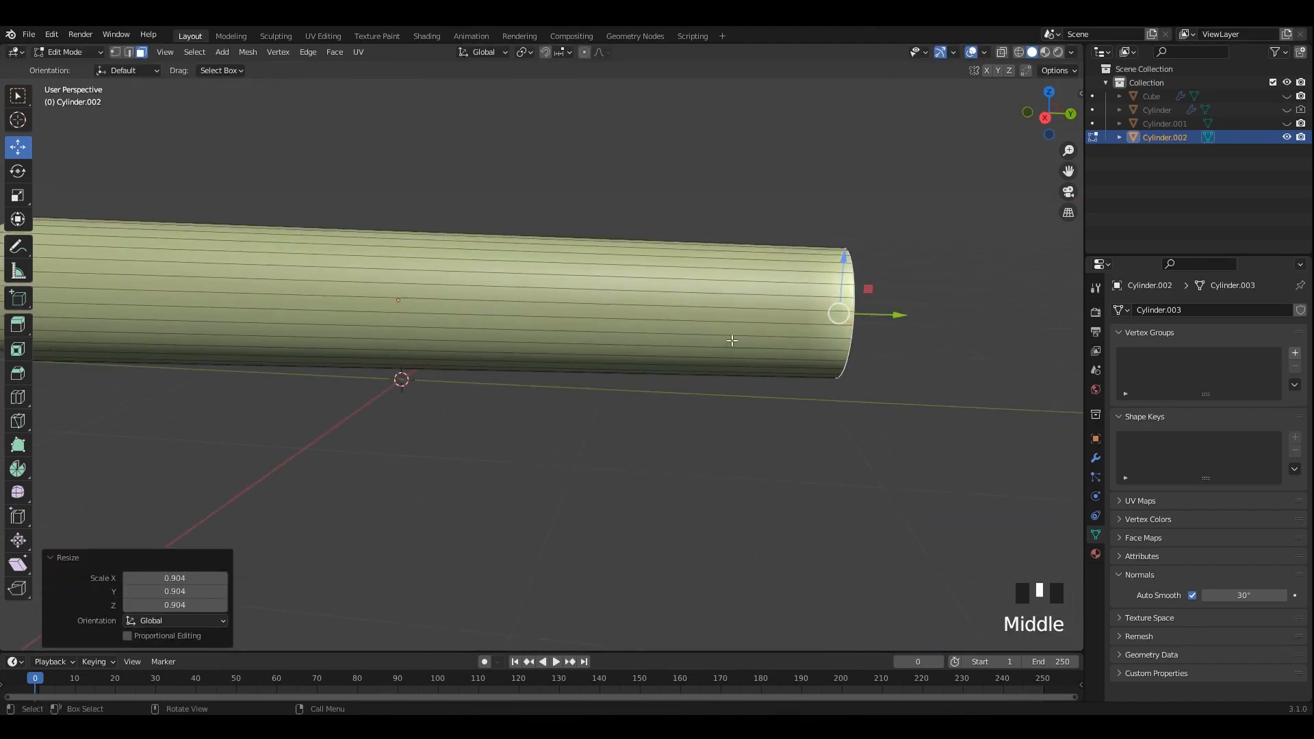
Add three evenly spaced loop cuts around the barrel and bevel them into bands about 0.071 m wide.
{"action": "scroll", "coordinate": [473, 290], "scroll_direction": "down", "scroll_amount": 1}
{"action": "left_click", "coordinate": [434, 289]}
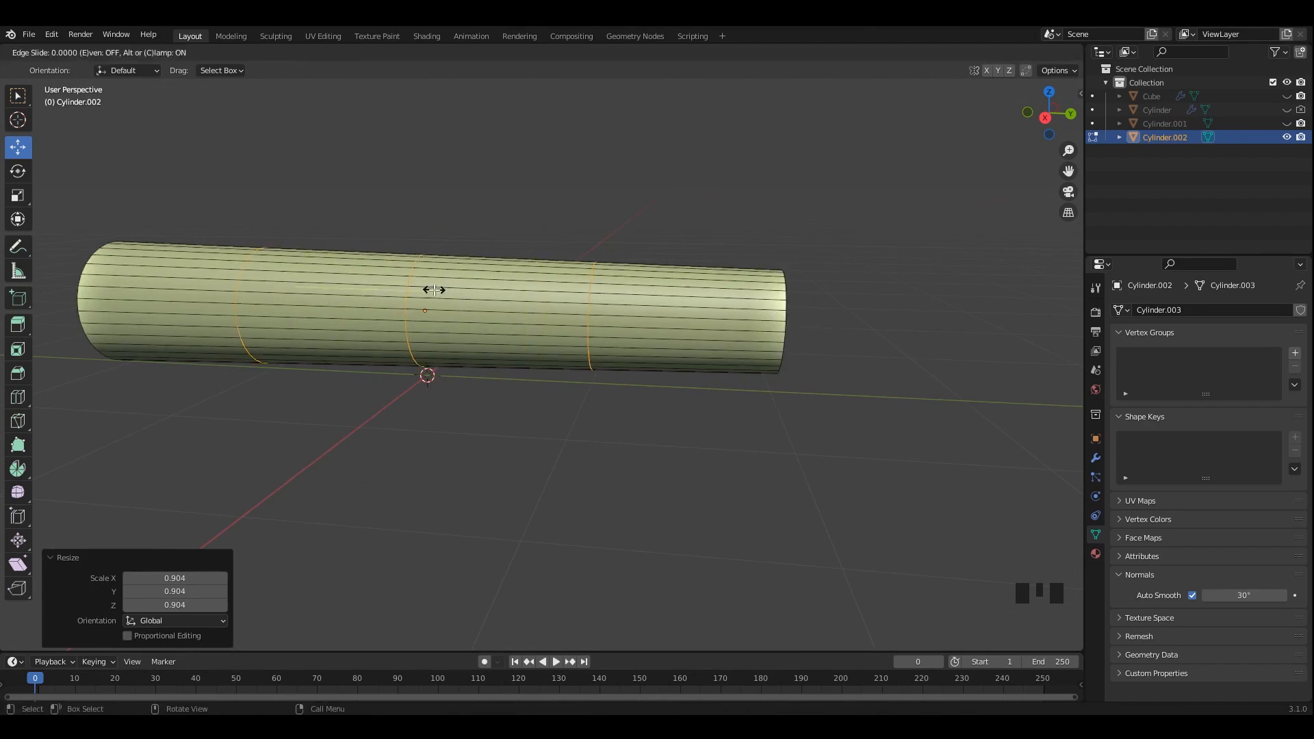
{"action": "right_click", "coordinate": [434, 288]}
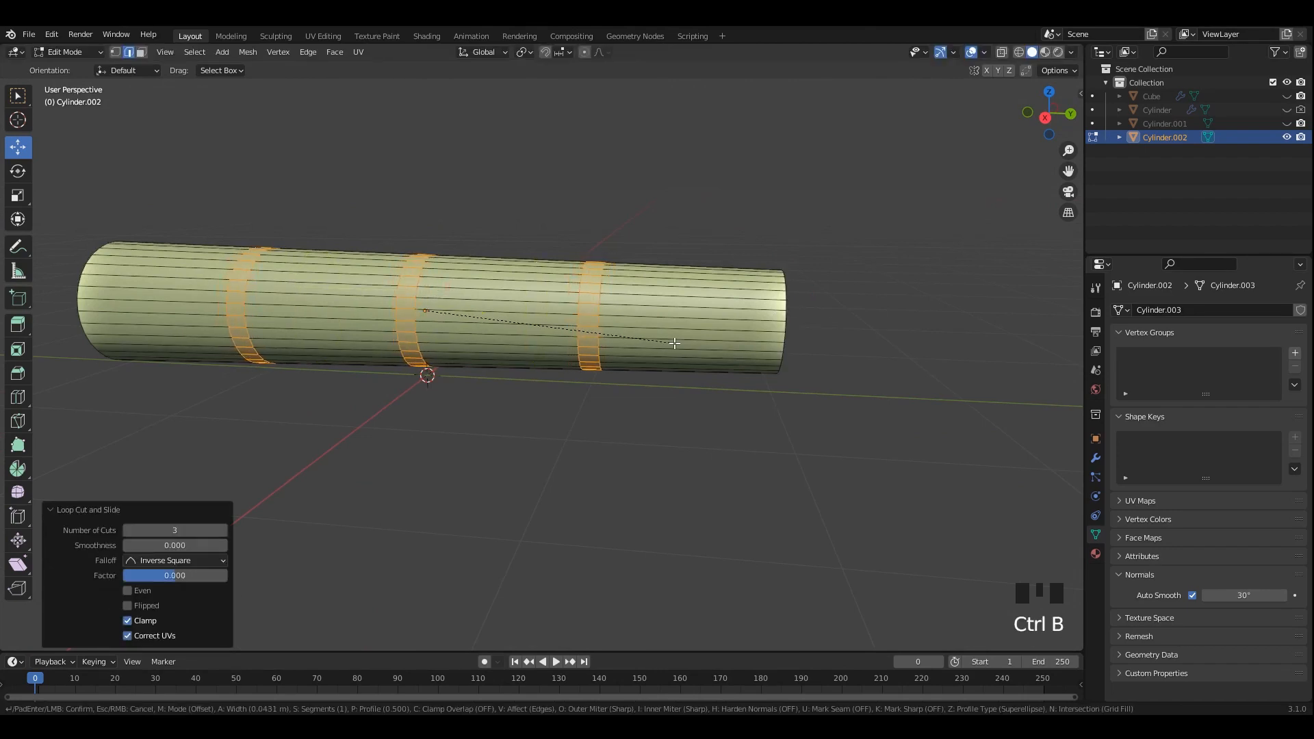
{"action": "left_click", "coordinate": [680, 341]}
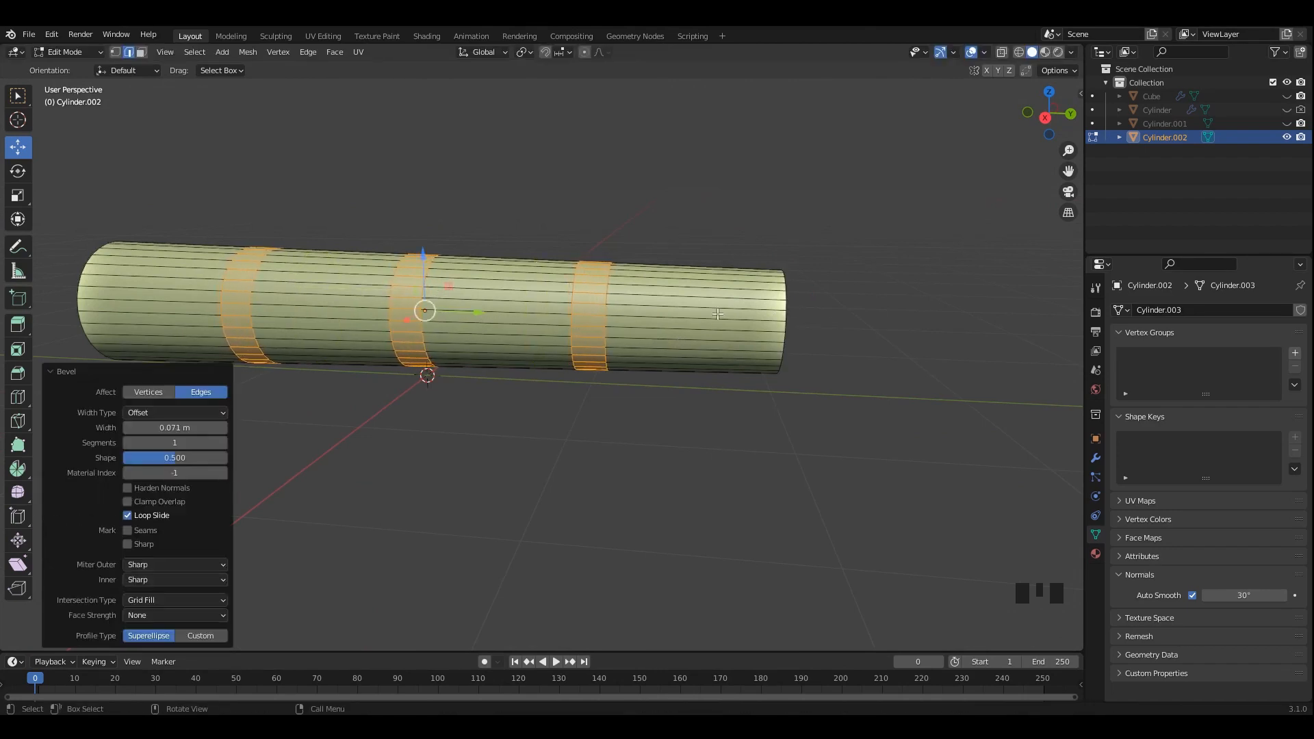
Add one loop cut near each end of the barrel, sliding the muzzle one to a factor of about -0.65.
{"action": "key", "text": "ctrl+r"}
{"action": "left_click", "coordinate": [742, 313]}
{"action": "left_click", "coordinate": [787, 327]}
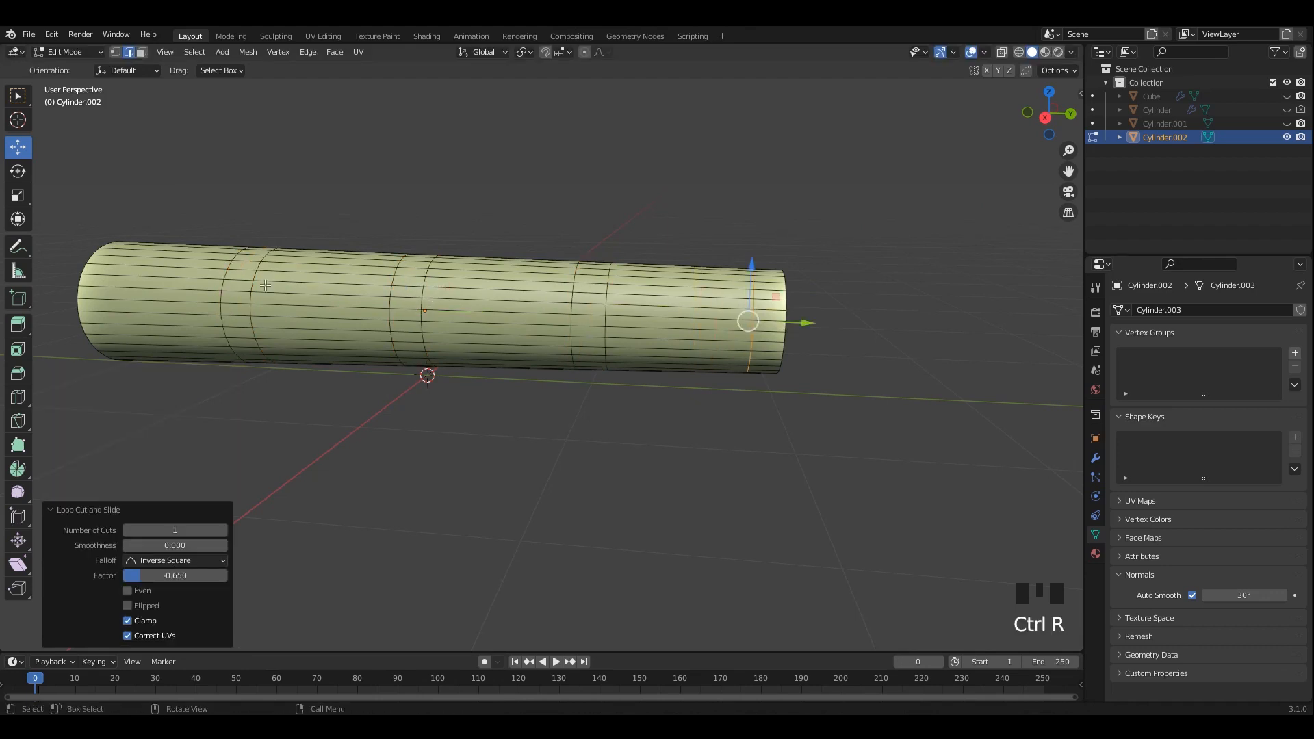
{"action": "middle_click_drag", "start_coordinate": [787, 327], "coordinate": [195, 291]}
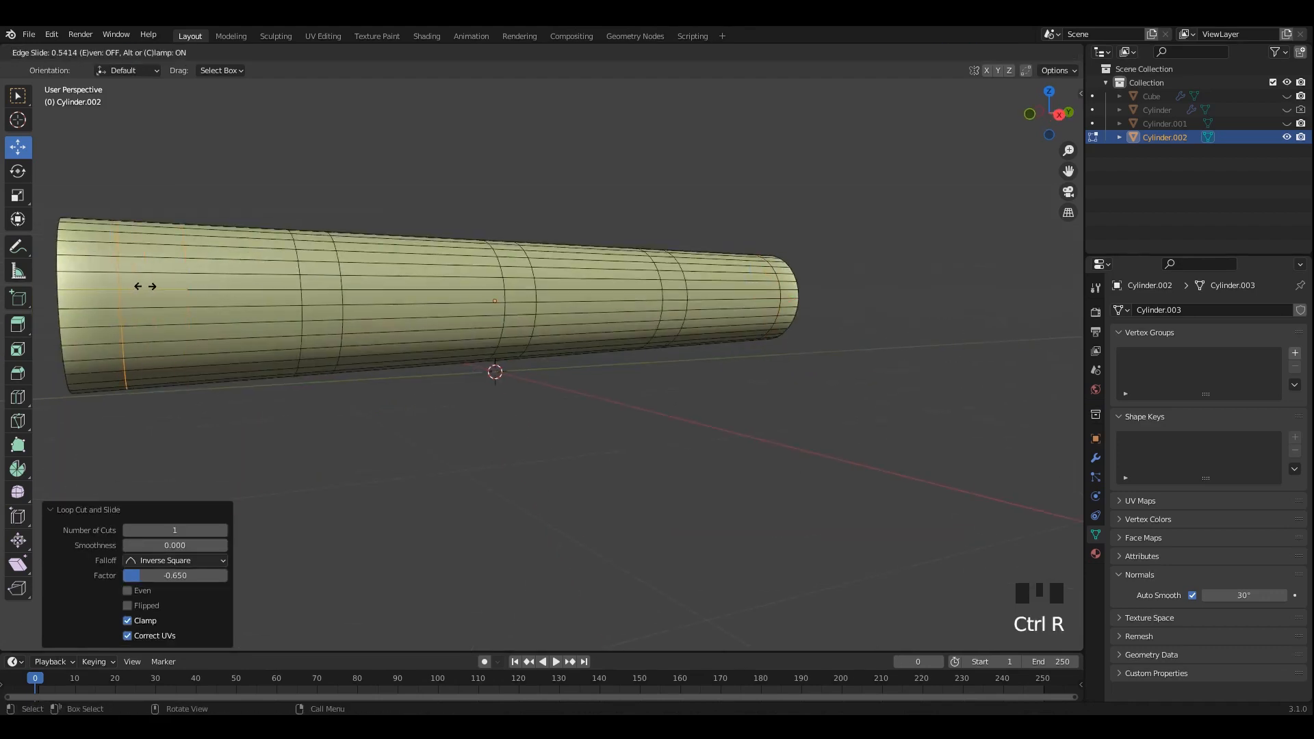
Select the five band face loops along the barrel, extrude them in place and fatten them outward along their normals.
{"action": "left_click", "coordinate": [103, 269], "text": "alt"}
{"action": "middle_click_drag", "start_coordinate": [321, 286], "coordinate": [402, 322]}
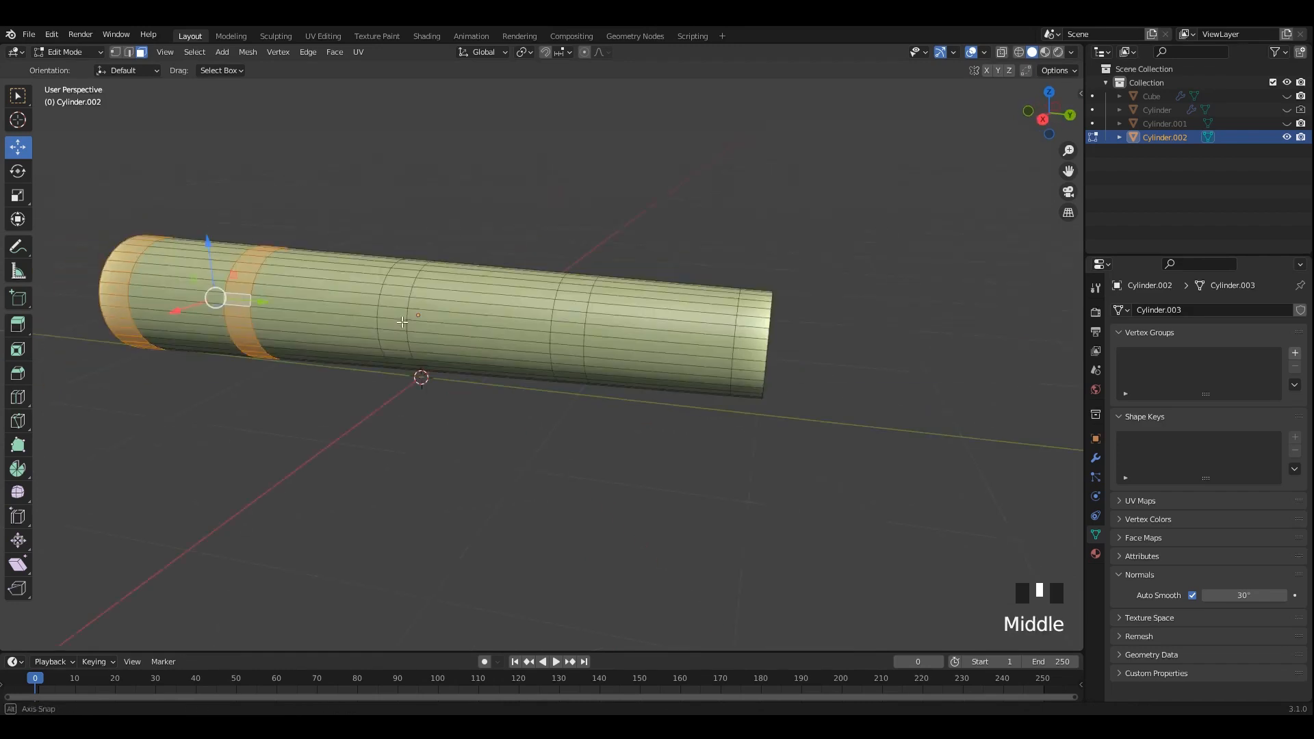
{"action": "middle_click_drag", "start_coordinate": [578, 315], "coordinate": [517, 352], "text": "shift"}
{"action": "scroll", "coordinate": [567, 341], "scroll_direction": "up", "scroll_amount": 3}
{"action": "middle_click_drag", "start_coordinate": [487, 364], "coordinate": [520, 368], "text": "shift"}
{"action": "key", "text": "e"}
{"action": "right_click", "coordinate": [508, 360]}
{"action": "key", "text": "alt+s"}
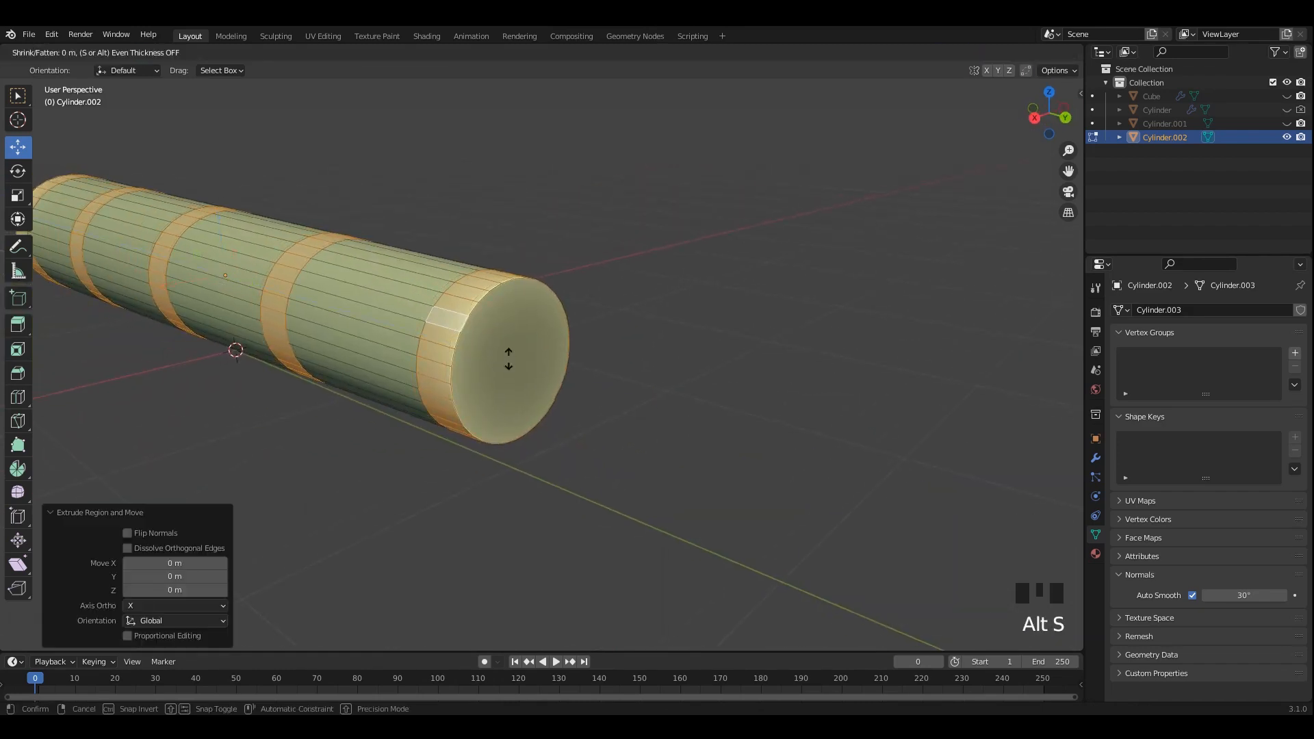
{"action": "left_click", "coordinate": [525, 320]}
Select the muzzle's end vertices in X-ray and move them slightly outward along Y to widen the muzzle band.
{"action": "middle_click_drag", "start_coordinate": [526, 318], "coordinate": [581, 290], "text": "alt"}
{"action": "key", "text": "alt+z"}
{"action": "left_click_drag", "start_coordinate": [735, 157], "coordinate": [633, 437]}
{"action": "key", "text": "1"}
{"action": "left_click_drag", "start_coordinate": [727, 196], "coordinate": [645, 425]}
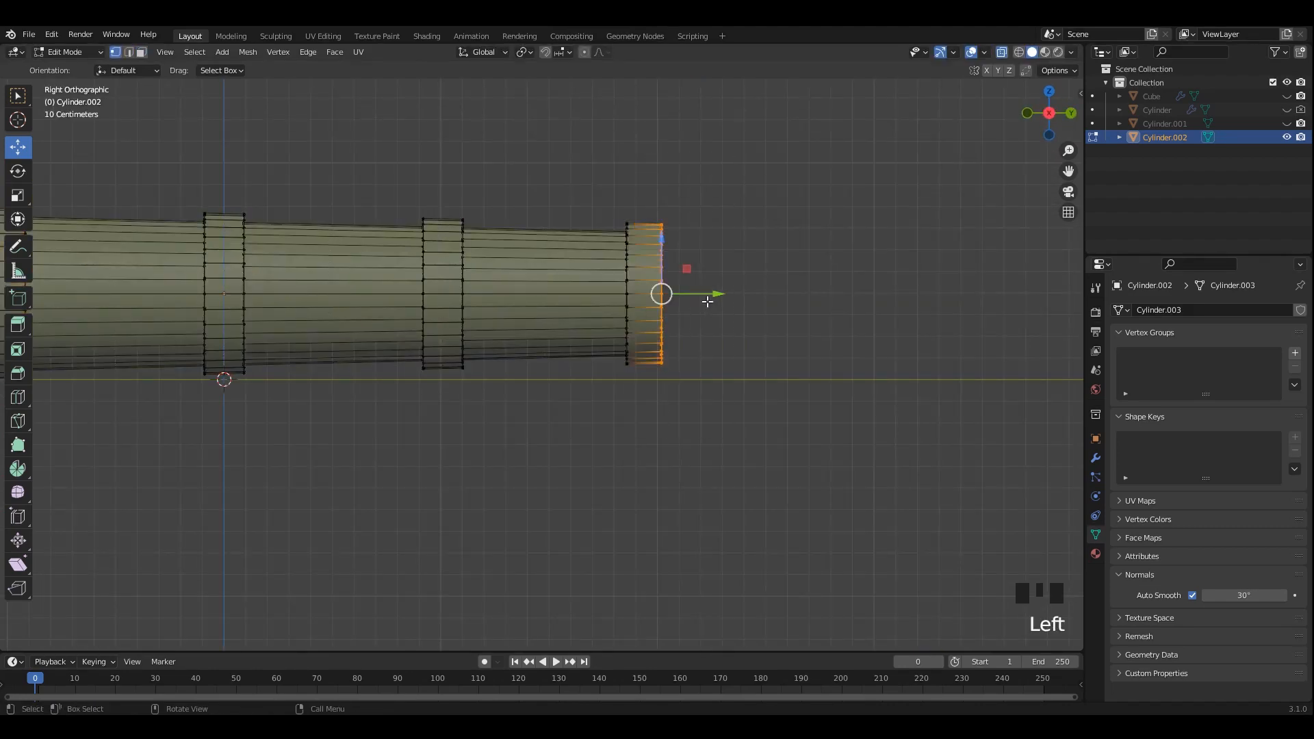
{"action": "left_click_drag", "start_coordinate": [708, 296], "coordinate": [724, 297]}
Scale the section between the middle band and the next band towards the muzzle down along Y, widening both bands.
{"action": "middle_click_drag", "start_coordinate": [402, 293], "coordinate": [497, 321], "text": "shift"}
{"action": "left_click_drag", "start_coordinate": [322, 212], "coordinate": [538, 480]}
{"action": "key", "text": "s"}
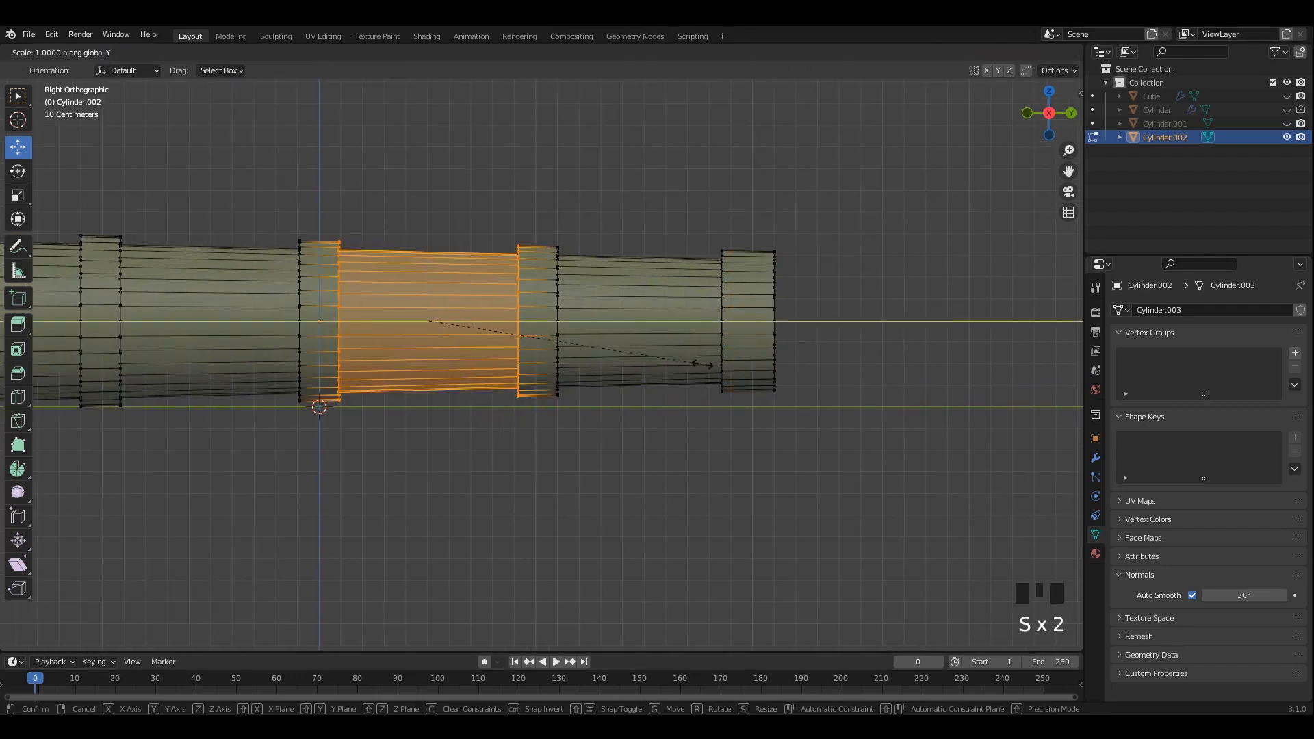
{"action": "left_click", "coordinate": [650, 367]}
Scale the section between the two rearmost bands to about 0.79 along Y and save the file.
{"action": "middle_click_drag", "start_coordinate": [418, 345], "coordinate": [831, 401], "text": "shift"}
{"action": "left_click_drag", "start_coordinate": [328, 277], "coordinate": [512, 541]}
{"action": "middle_click_drag", "start_coordinate": [611, 438], "coordinate": [537, 440], "text": "shift"}
{"action": "key", "text": "s"}
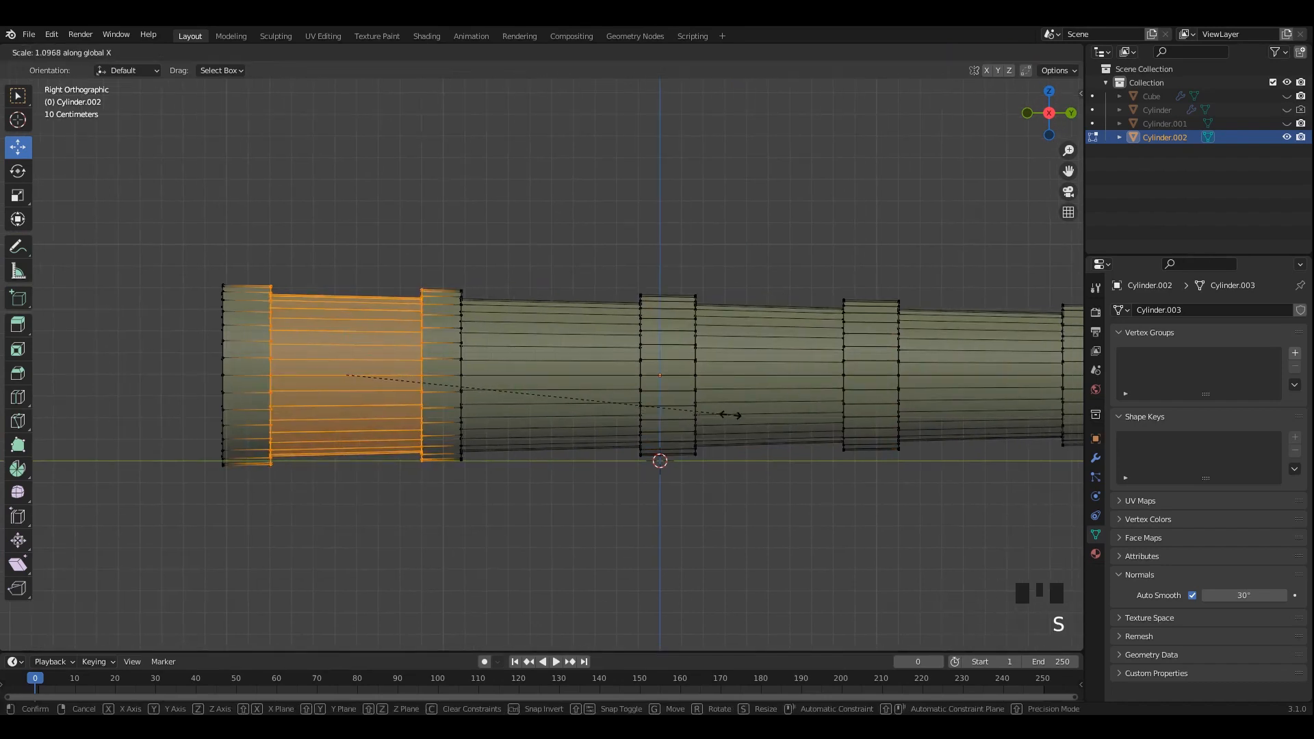
{"action": "right_click", "coordinate": [679, 410]}
{"action": "key", "text": "y"}
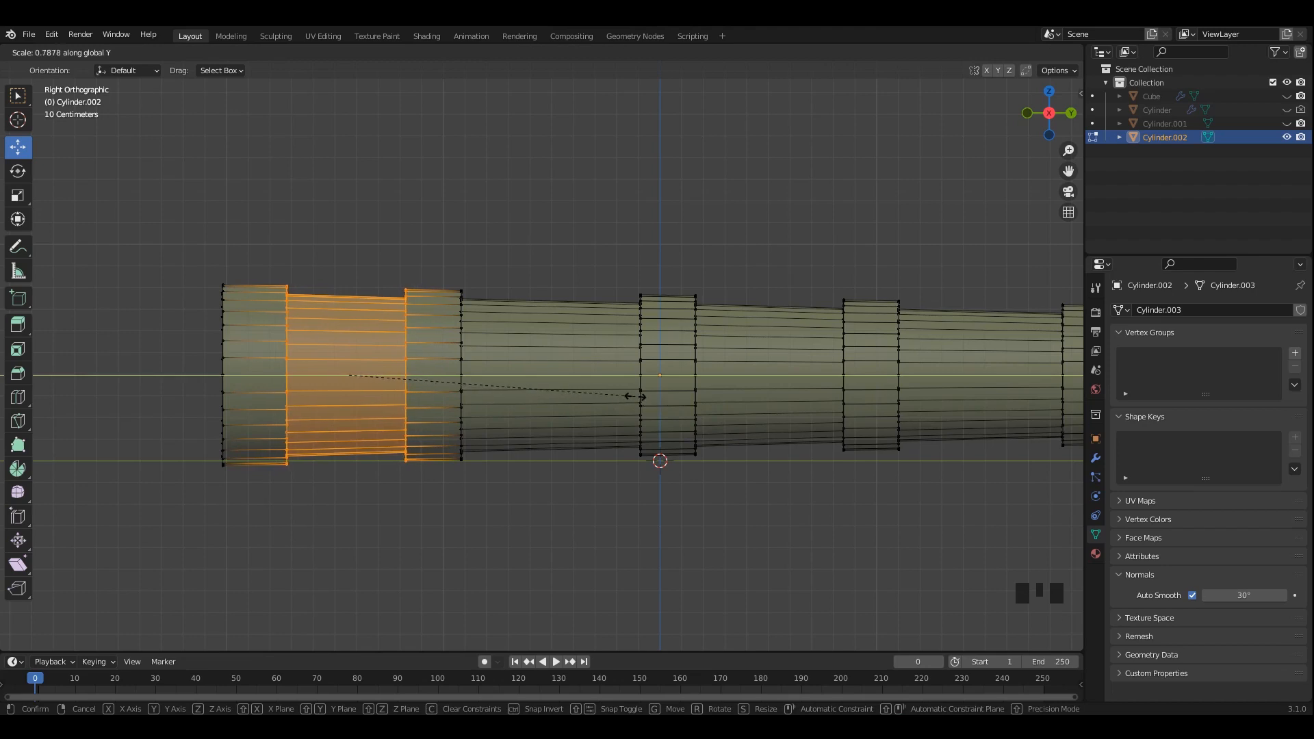
{"action": "left_click", "coordinate": [640, 397]}
{"action": "scroll", "coordinate": [644, 395], "scroll_direction": "down", "scroll_amount": 4}
{"action": "key", "text": "Tab"}
{"action": "middle_click_drag", "start_coordinate": [674, 284], "coordinate": [554, 355]}
{"action": "scroll", "coordinate": [554, 355], "scroll_direction": "up", "scroll_amount": 1}
{"action": "key", "text": "ctrl+s"}
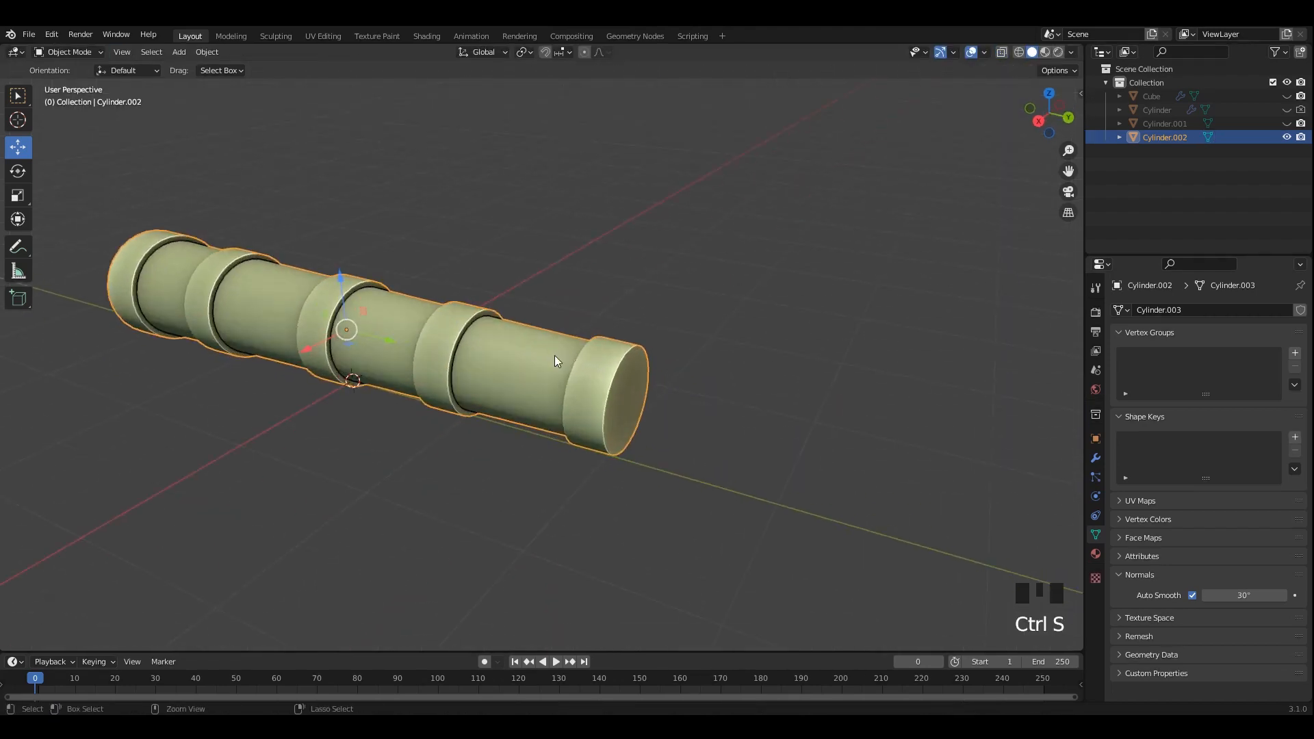
Inset the muzzle's end face with a scale of about 0.862 and extrude it about 0.367 m into the barrel.
{"action": "key", "text": "Tab"}
{"action": "scroll", "coordinate": [554, 355], "scroll_direction": "up", "scroll_amount": 4}
{"action": "key", "text": "ctrl+s"}
{"action": "left_click", "coordinate": [551, 432]}
{"action": "middle_click_drag", "start_coordinate": [693, 447], "coordinate": [657, 427], "text": "shift"}
{"action": "key", "text": "s"}
{"action": "left_click", "coordinate": [685, 411]}
{"action": "key", "text": "e"}
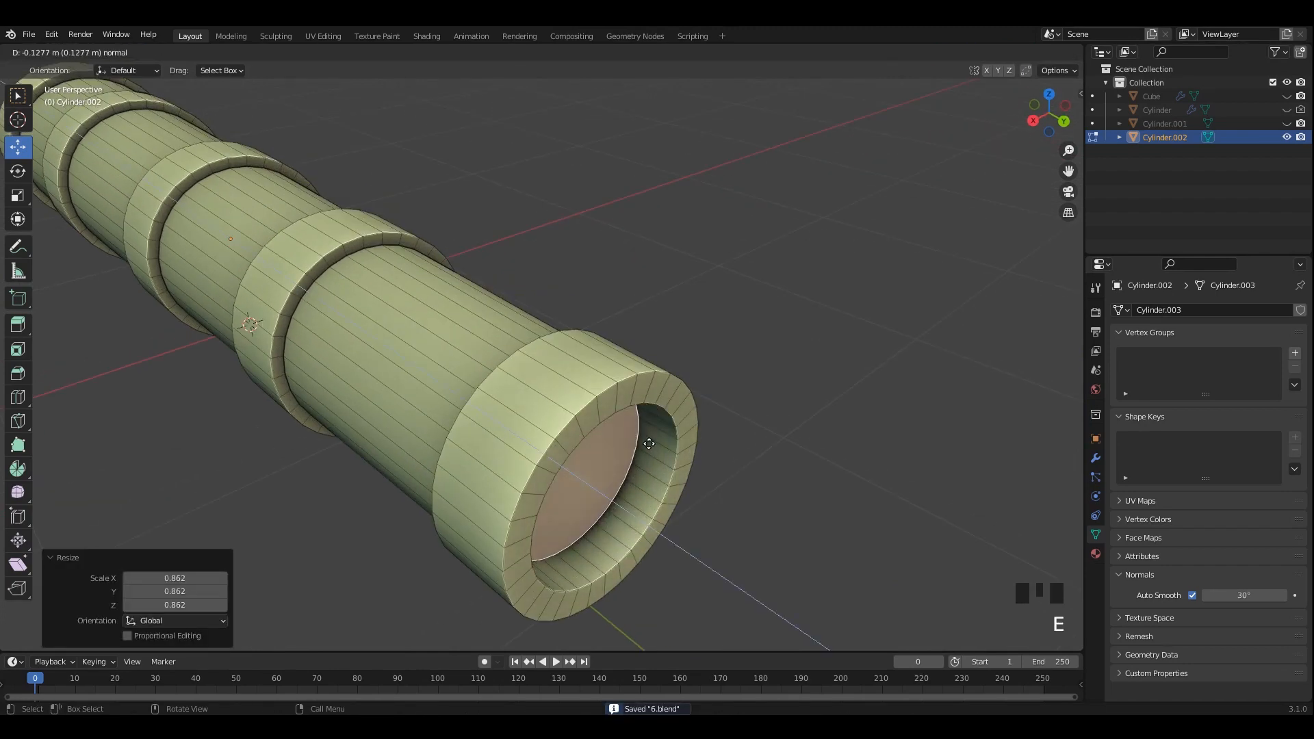
{"action": "left_click", "coordinate": [564, 430]}
Delete the inner face closing the muzzle bore and save the file.
{"action": "middle_click_drag", "start_coordinate": [563, 430], "coordinate": [636, 367]}
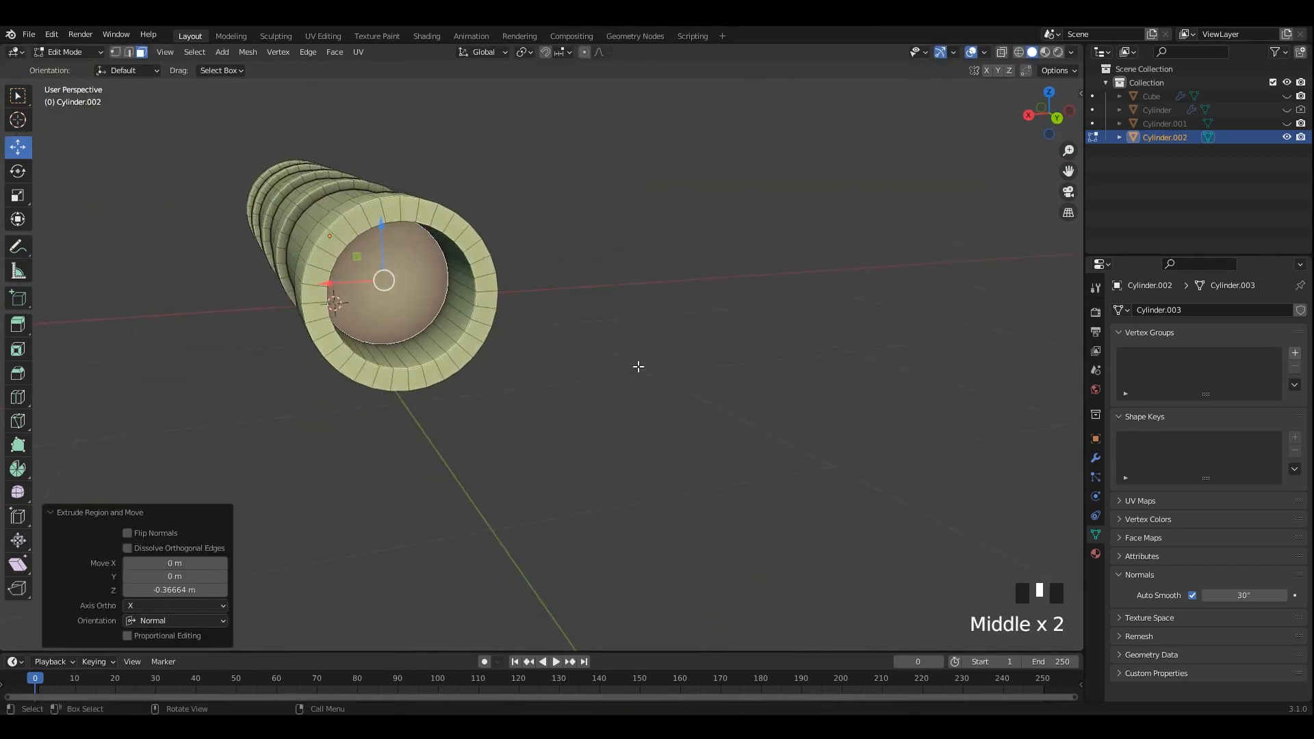
{"action": "key", "text": "x"}
{"action": "left_click", "coordinate": [645, 361]}
{"action": "key", "text": "Tab"}
{"action": "mouse_move", "coordinate": [509, 328]}
{"action": "middle_mouse_down"}
{"action": "mouse_move", "coordinate": [487, 325]}
{"action": "mouse_move", "coordinate": [507, 336]}
{"action": "middle_mouse_up"}
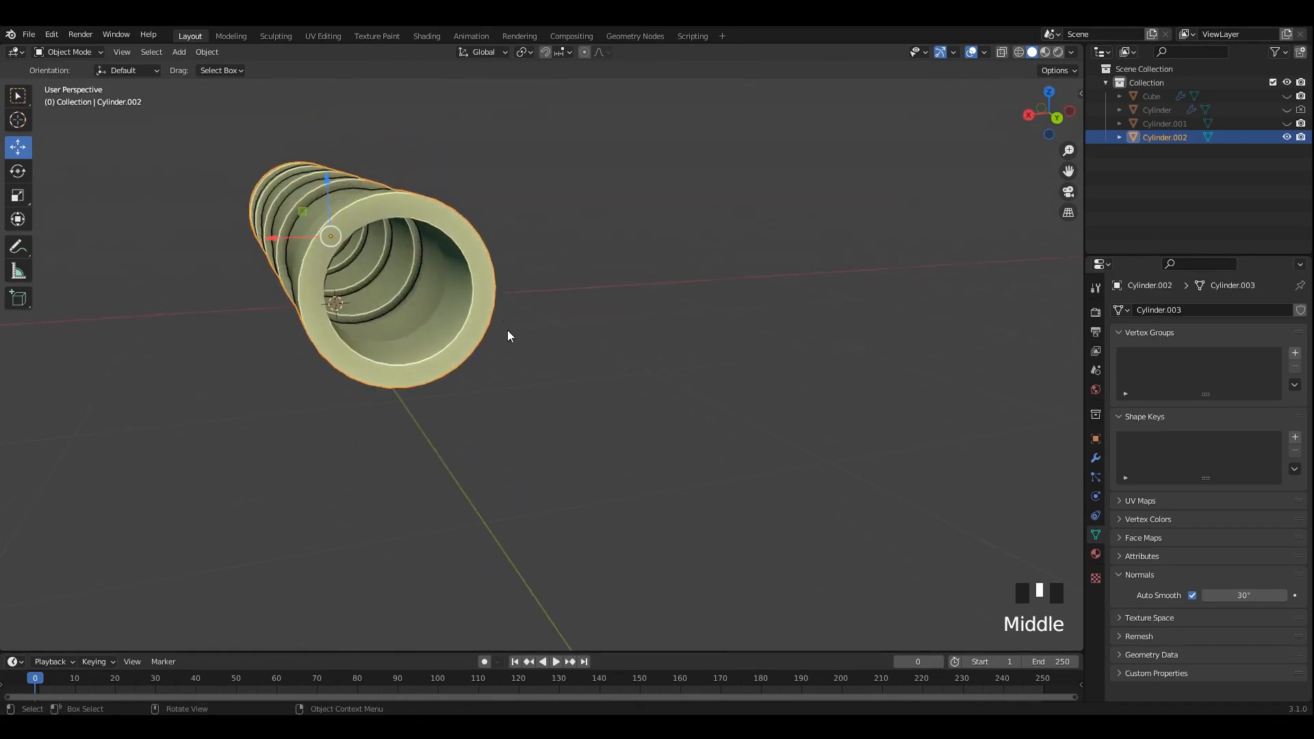
{"action": "middle_click_drag", "start_coordinate": [379, 312], "coordinate": [685, 369]}
{"action": "key", "text": "ctrl+s"}
Inset the barrel's rear end face with a scale of about 0.875 and extrude it about 0.59 m inward.
{"action": "key", "text": "Tab"}
{"action": "key", "text": "s"}
{"action": "left_click", "coordinate": [739, 349]}
{"action": "key", "text": "e"}
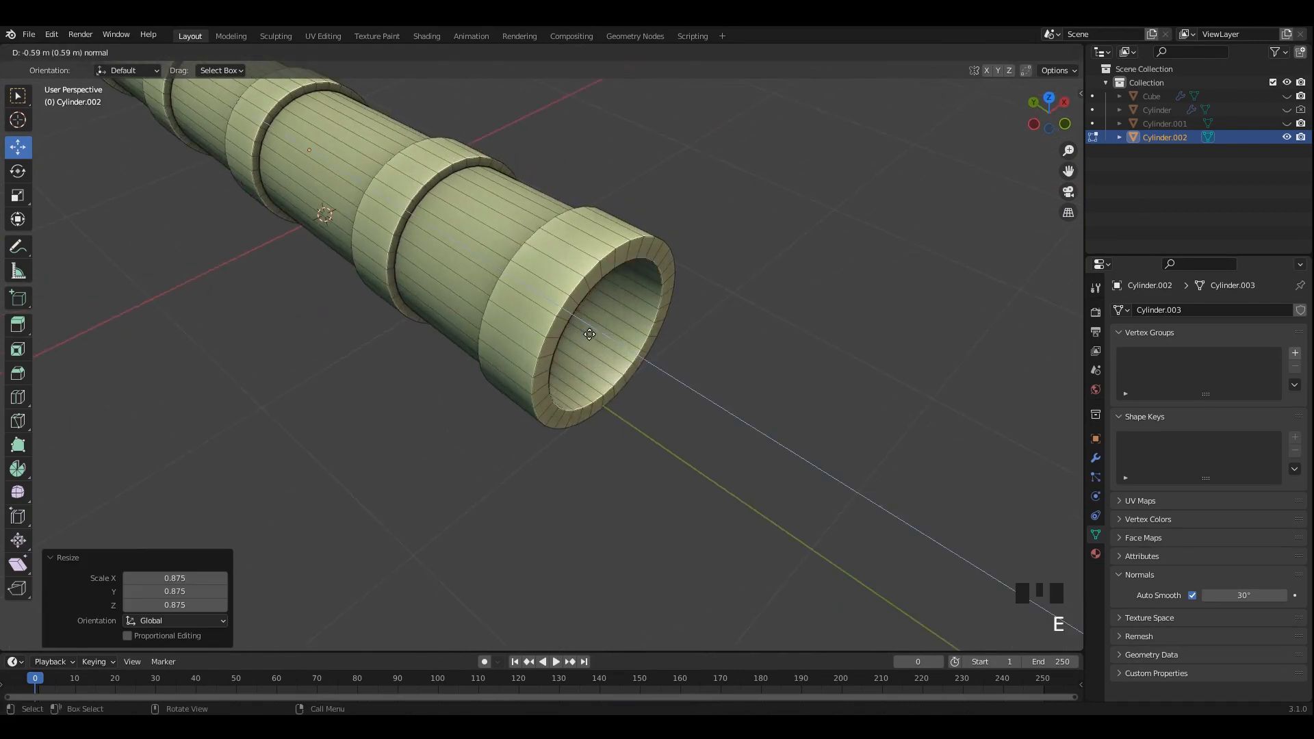
{"action": "left_click", "coordinate": [593, 334]}
Delete the inner face closing the rear bore and return to Object Mode.
{"action": "key", "text": "x"}
{"action": "left_click", "coordinate": [803, 353]}
{"action": "middle_click_drag", "start_coordinate": [616, 335], "coordinate": [743, 328]}
{"action": "key", "text": "Tab"}
Apply all transforms to the barrel and save the file.
{"action": "key", "text": "grave"}
{"action": "left_click", "coordinate": [654, 402]}
{"action": "key", "text": "ctrl+a"}
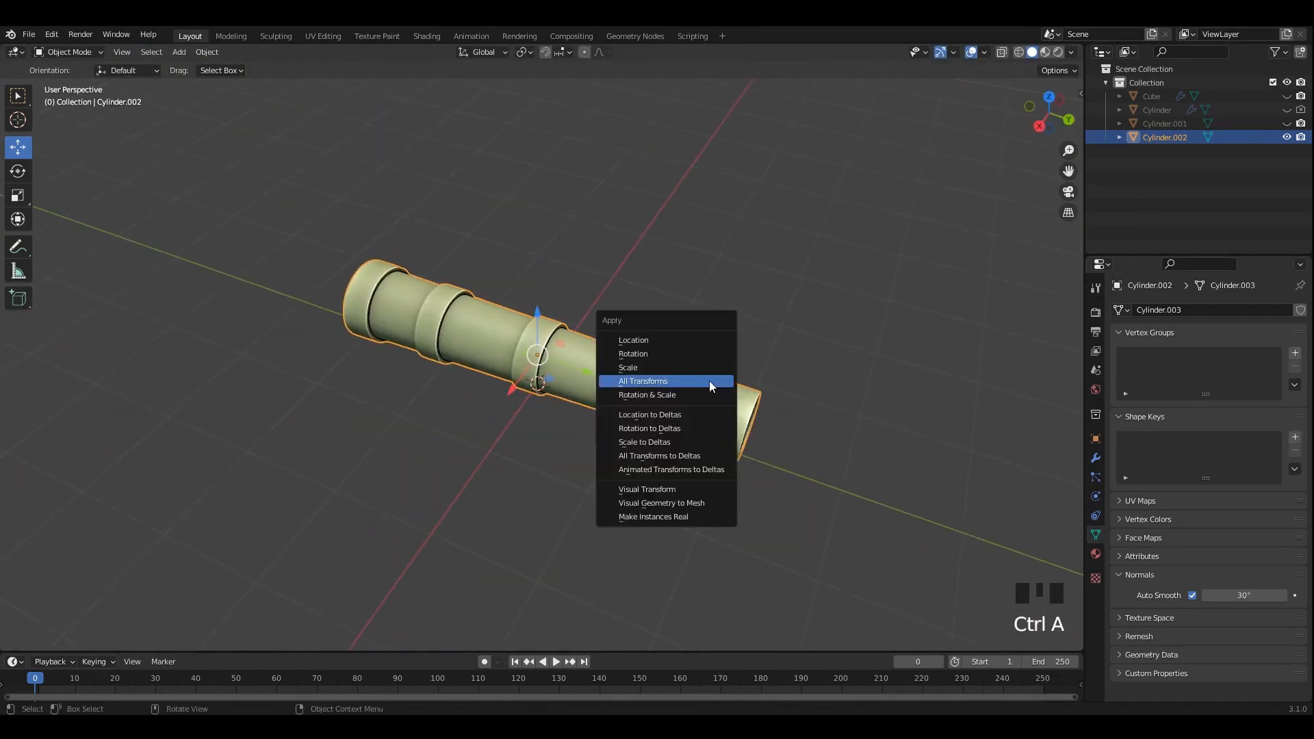
{"action": "left_click", "coordinate": [709, 380]}
{"action": "middle_click_drag", "start_coordinate": [709, 381], "coordinate": [642, 369]}
{"action": "key", "text": "ctrl+s"}
Save the file and select the outer edge loops of the barrel's rear end band in Edit Mode.
{"action": "key", "text": "Tab"}
{"action": "scroll", "coordinate": [561, 338], "scroll_direction": "up", "scroll_amount": 2}
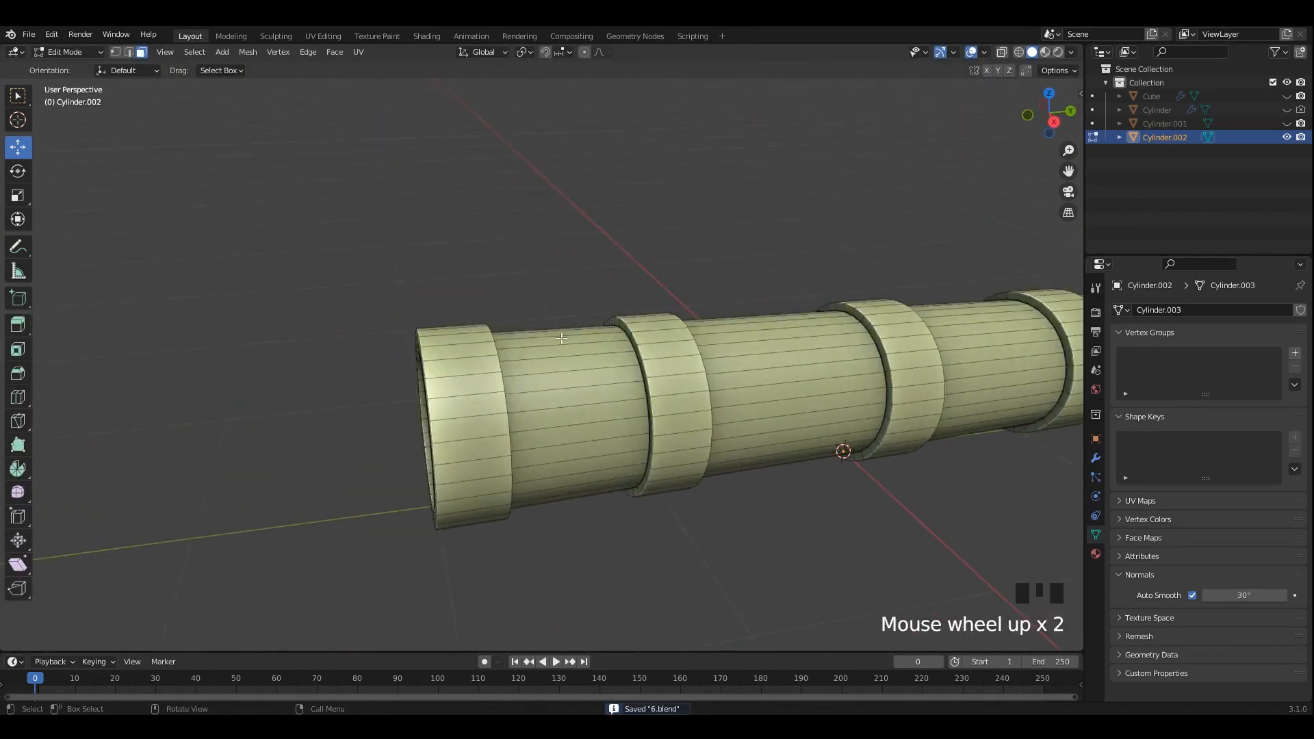
{"action": "middle_click_drag", "start_coordinate": [670, 327], "coordinate": [593, 330]}
{"action": "scroll", "coordinate": [592, 330], "scroll_direction": "up", "scroll_amount": 2}
{"action": "key", "text": "ctrl+s"}
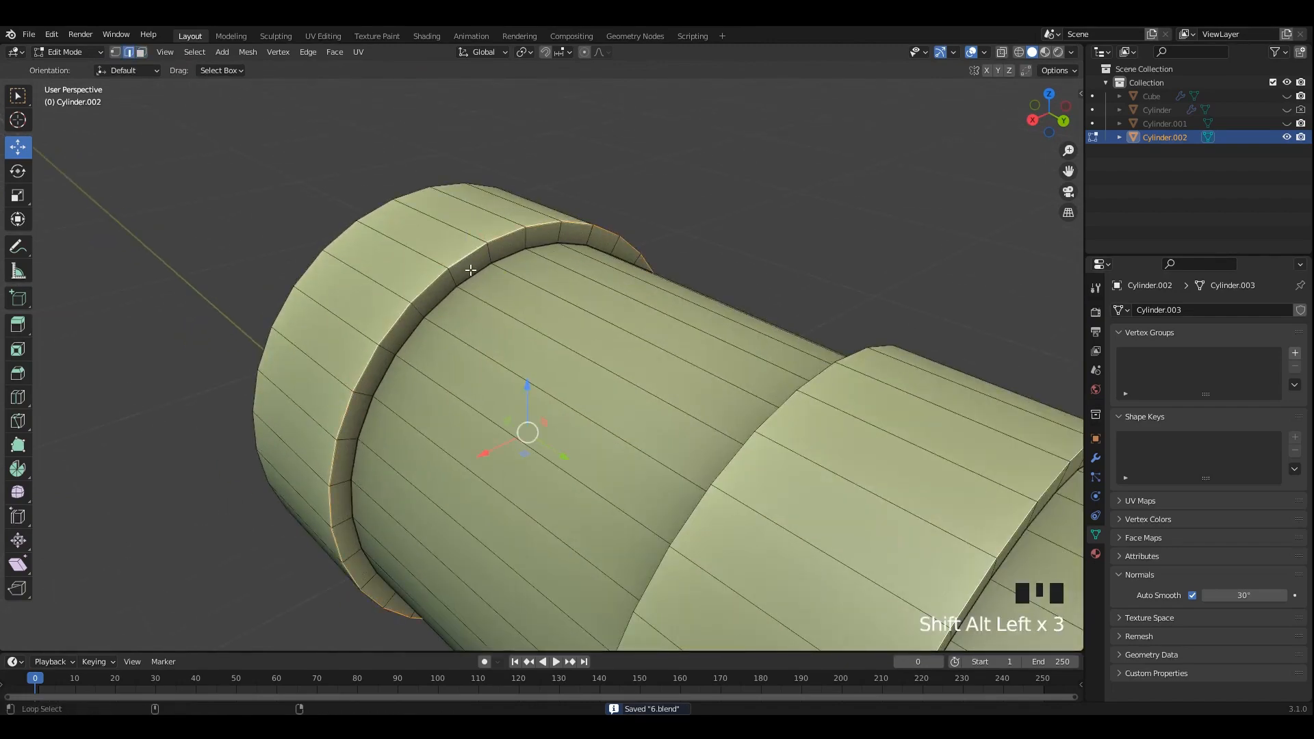
{"action": "left_click", "coordinate": [470, 270], "text": "alt+shift"}
{"action": "middle_click_drag", "start_coordinate": [471, 271], "coordinate": [438, 302]}
{"action": "middle_click_drag", "start_coordinate": [534, 305], "coordinate": [500, 287]}
Add the outer edge loops of the barrel's middle raised bands to the selection.
{"action": "left_click", "coordinate": [644, 315], "text": "alt+shift"}
{"action": "left_click", "coordinate": [637, 321], "text": "alt+shift"}
{"action": "scroll", "coordinate": [616, 335], "scroll_direction": "down", "scroll_amount": 2}
{"action": "scroll", "coordinate": [568, 385], "scroll_direction": "up", "scroll_amount": 3}
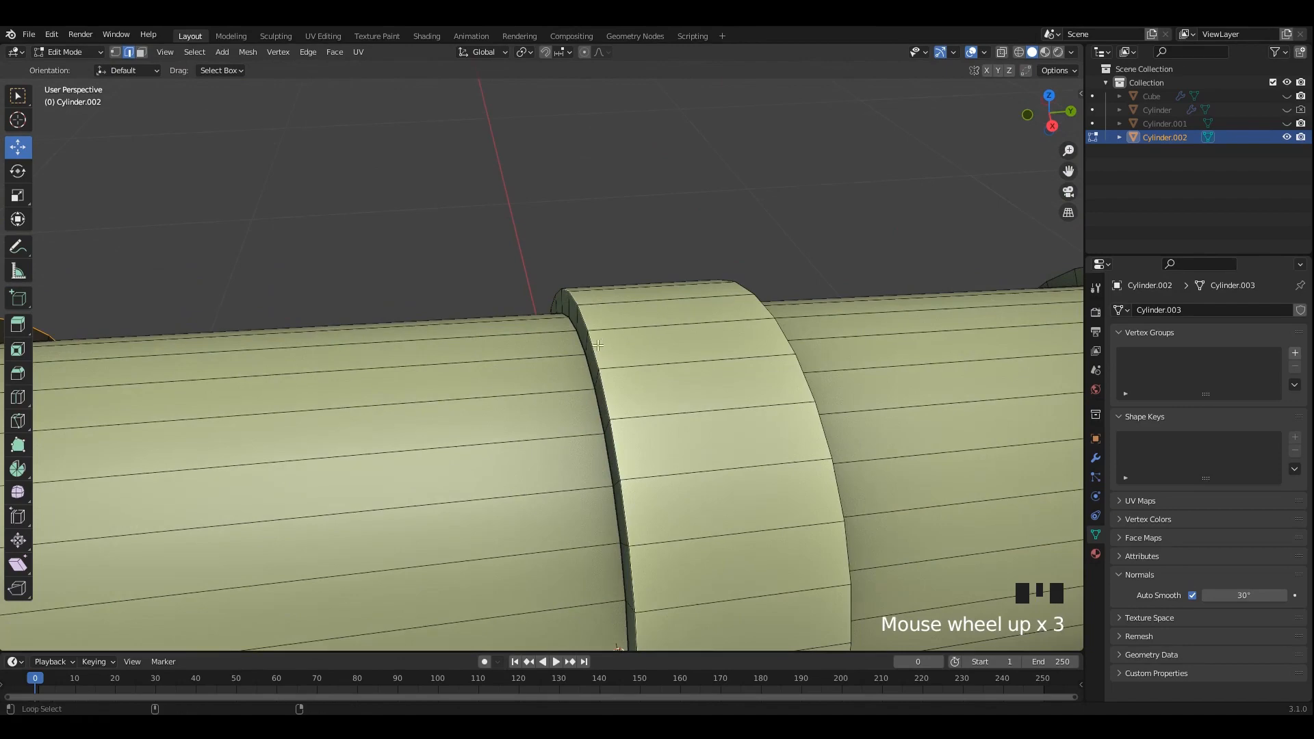
{"action": "left_click", "coordinate": [619, 375], "text": "alt+shift"}
{"action": "middle_click_drag", "start_coordinate": [684, 349], "coordinate": [592, 373]}
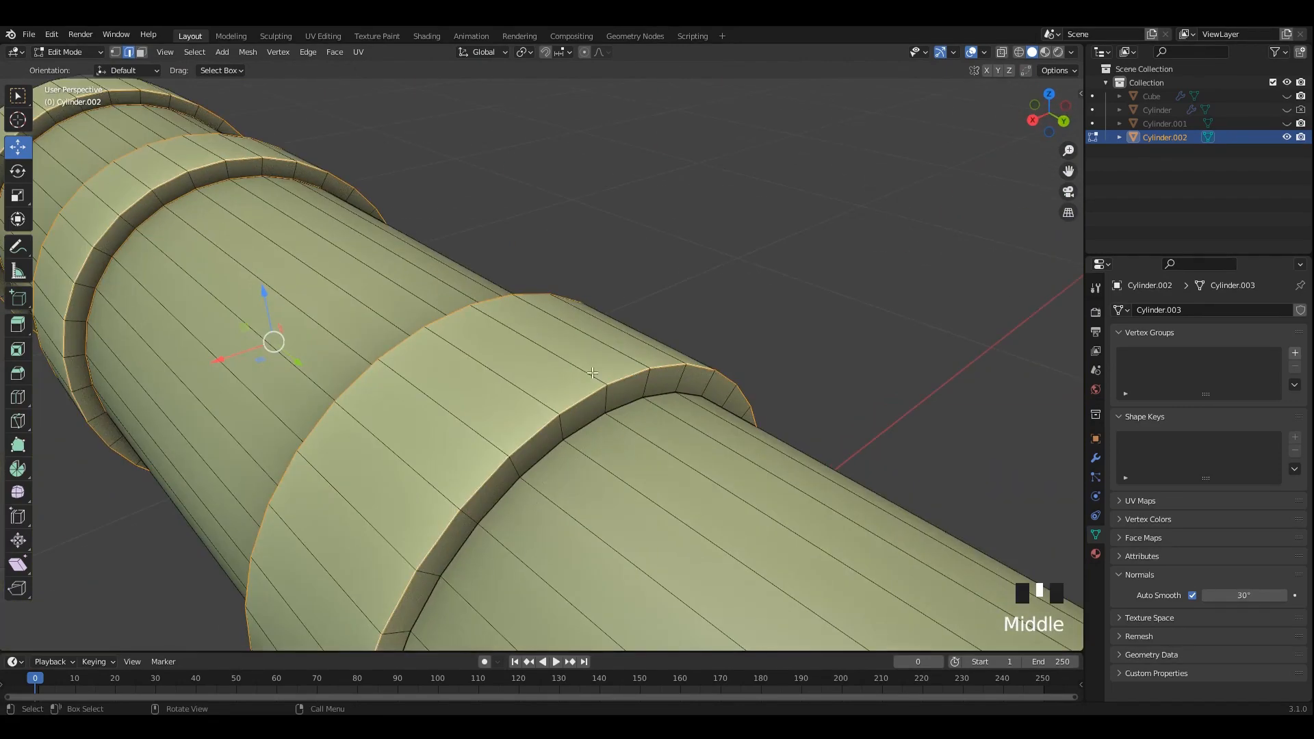
{"action": "middle_click_drag", "start_coordinate": [589, 419], "coordinate": [748, 405], "text": "shift"}
{"action": "scroll", "coordinate": [685, 384], "scroll_direction": "up", "scroll_amount": 2}
{"action": "left_click", "coordinate": [642, 354], "text": "alt+shift"}
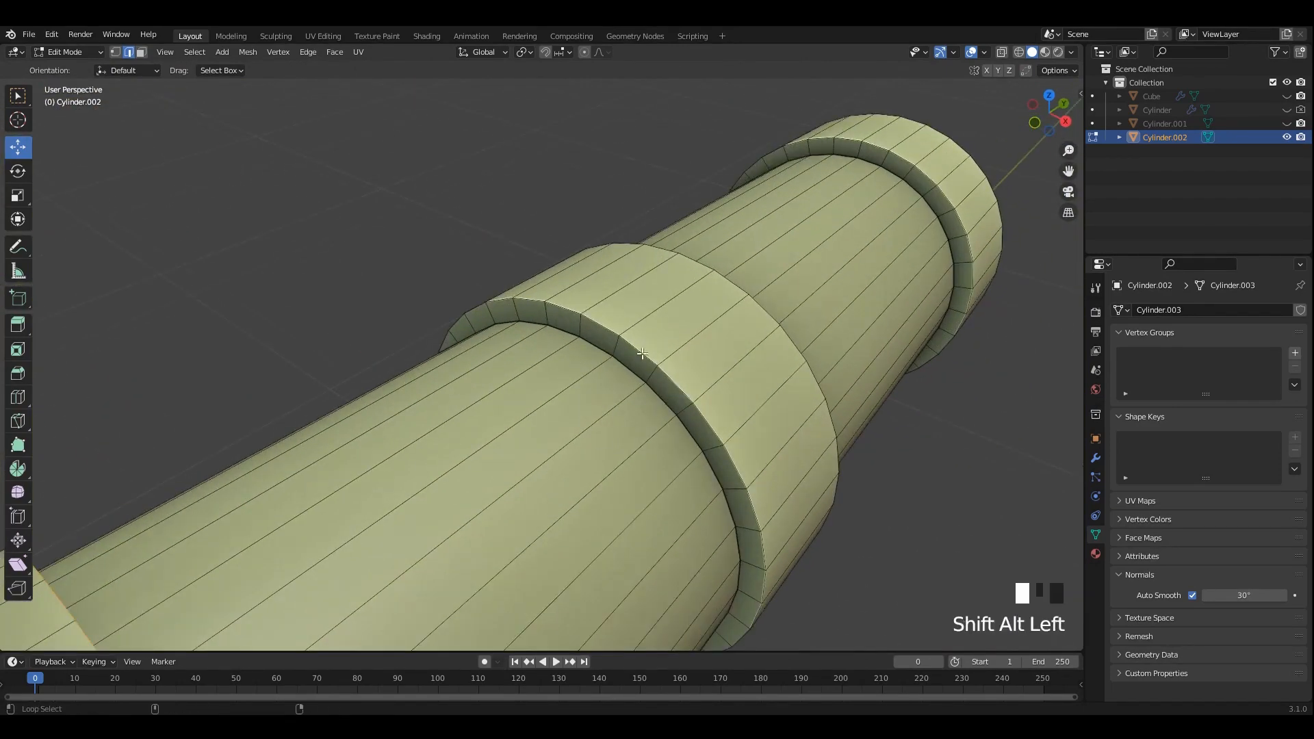
{"action": "scroll", "coordinate": [730, 295], "scroll_direction": "down", "scroll_amount": 3}
{"action": "scroll", "coordinate": [644, 263], "scroll_direction": "up", "scroll_amount": 6}
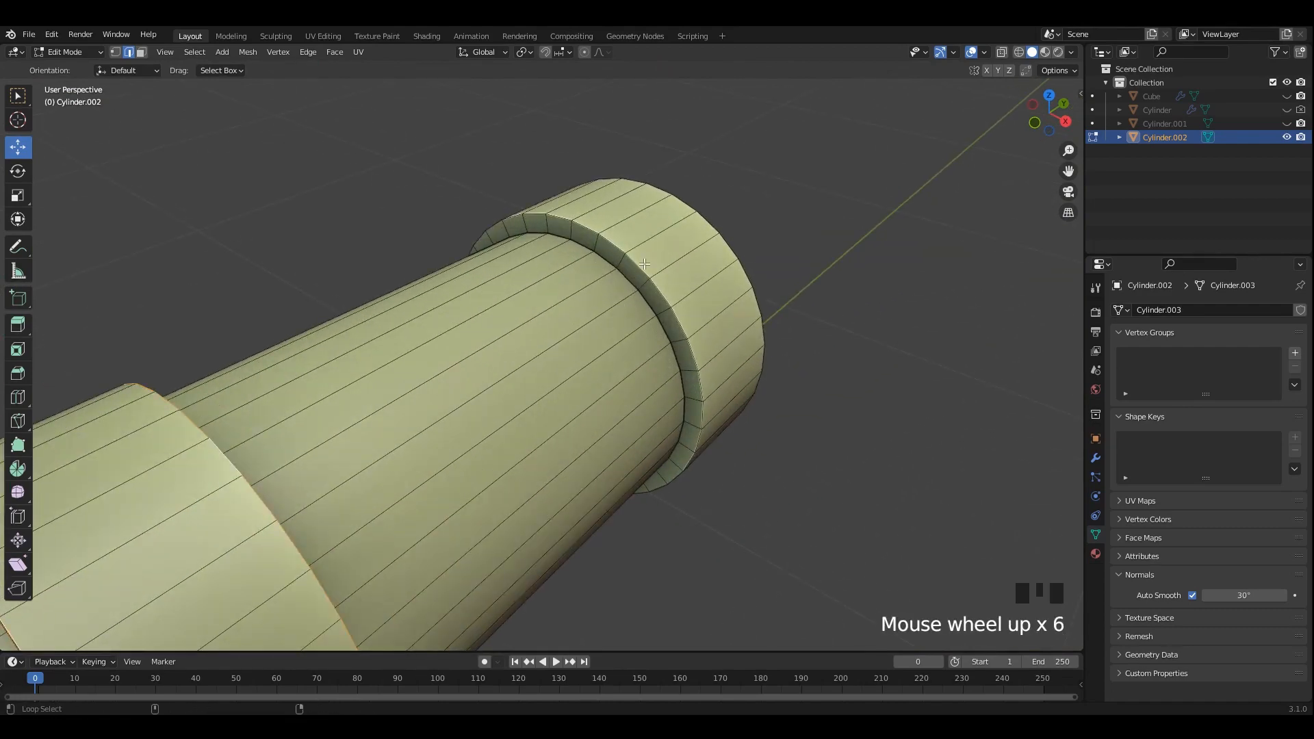
Add the edge loops of the remaining end band and the rims of both bore openings to the selection.
{"action": "scroll", "coordinate": [705, 236], "scroll_direction": "down", "scroll_amount": 3}
{"action": "middle_click_drag", "start_coordinate": [691, 274], "coordinate": [548, 301]}
{"action": "middle_click_drag", "start_coordinate": [548, 301], "coordinate": [551, 349], "text": "shift"}
{"action": "scroll", "coordinate": [552, 349], "scroll_direction": "up", "scroll_amount": 2}
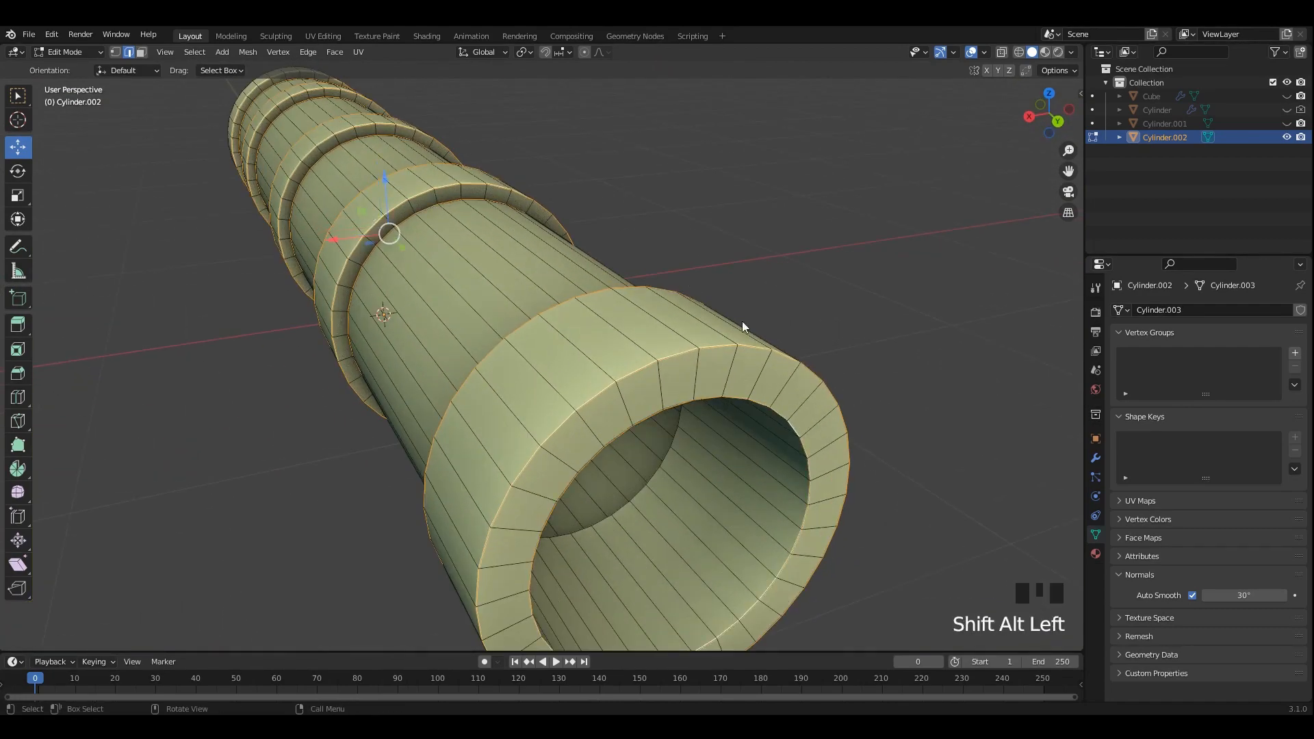
{"action": "scroll", "coordinate": [725, 323], "scroll_direction": "down", "scroll_amount": 5}
{"action": "middle_click_drag", "start_coordinate": [582, 295], "coordinate": [797, 305]}
{"action": "scroll", "coordinate": [408, 364], "scroll_direction": "up", "scroll_amount": 6}
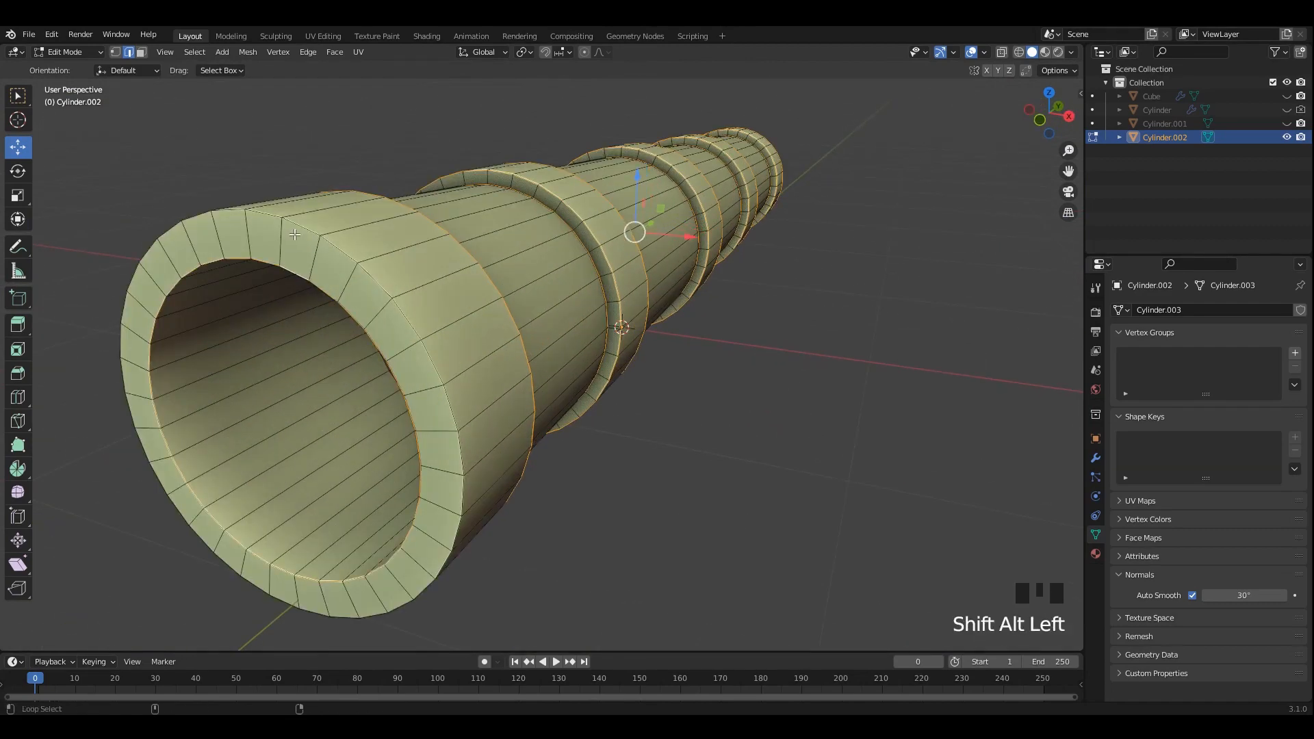
Bevel the selected band and rim edges about 0.0103 m wide with 3 segments.
{"action": "middle_click_drag", "start_coordinate": [294, 235], "coordinate": [684, 357]}
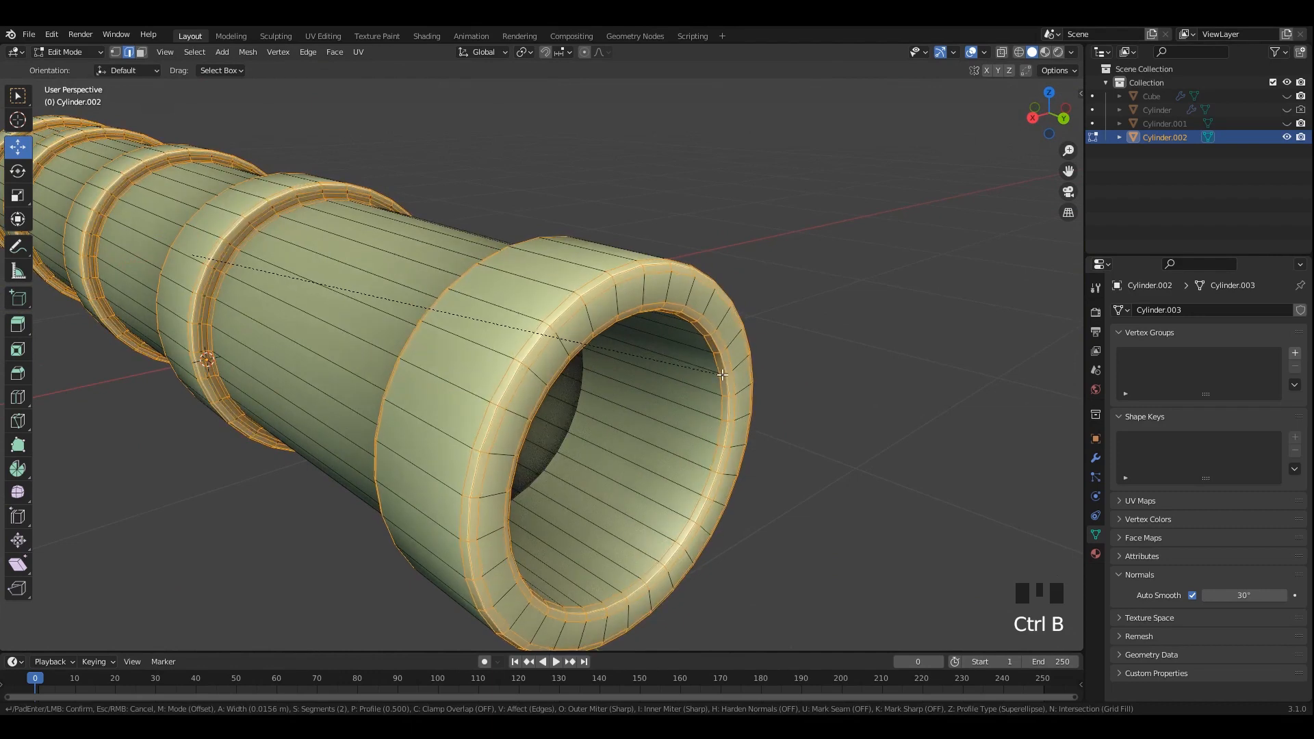
{"action": "scroll", "coordinate": [692, 371], "scroll_direction": "up", "scroll_amount": 1}
{"action": "left_click", "coordinate": [707, 373]}
{"action": "scroll", "coordinate": [620, 364], "scroll_direction": "down", "scroll_amount": 2}
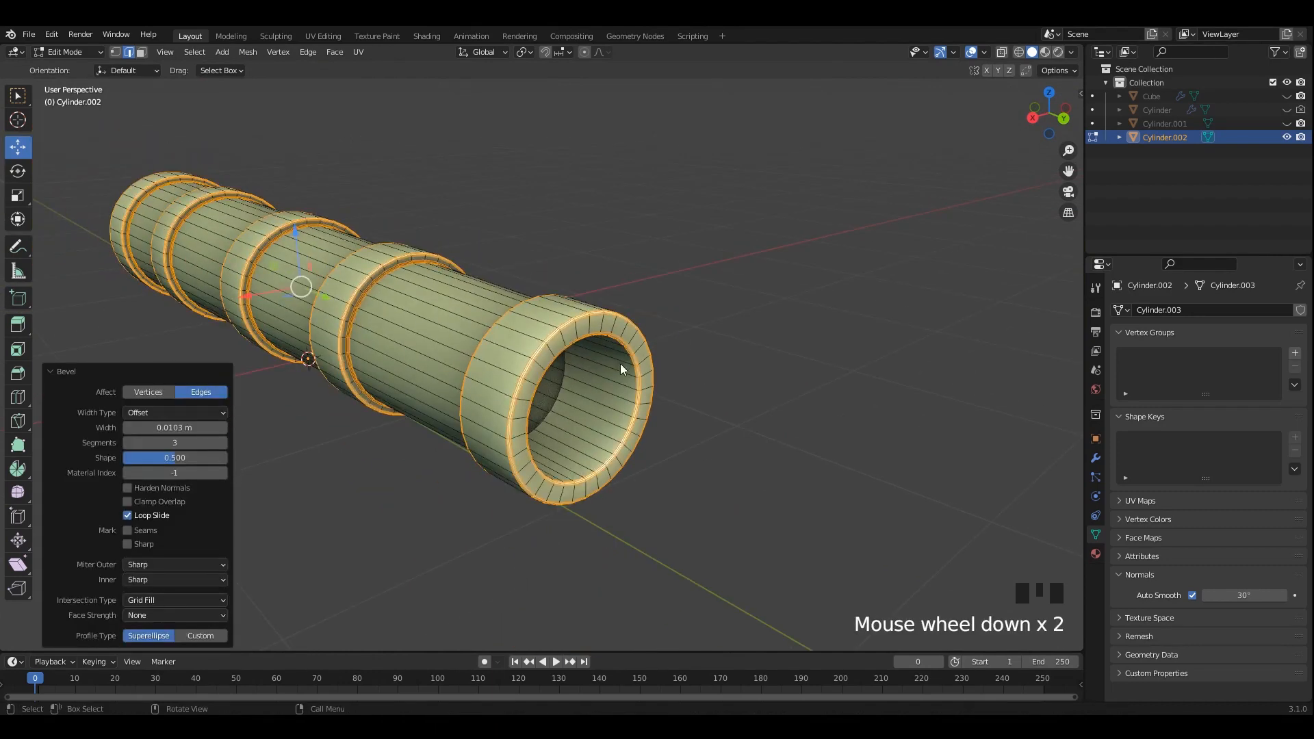
Return to Object Mode, deselect the barrel and save the file.
{"action": "key", "text": "Tab"}
{"action": "left_click", "coordinate": [569, 336]}
{"action": "left_click", "coordinate": [739, 401]}
{"action": "left_click", "coordinate": [761, 292]}
{"action": "mouse_move", "coordinate": [643, 298]}
{"action": "middle_mouse_down"}
{"action": "mouse_move", "coordinate": [761, 291]}
{"action": "mouse_move", "coordinate": [618, 305]}
{"action": "middle_mouse_up"}
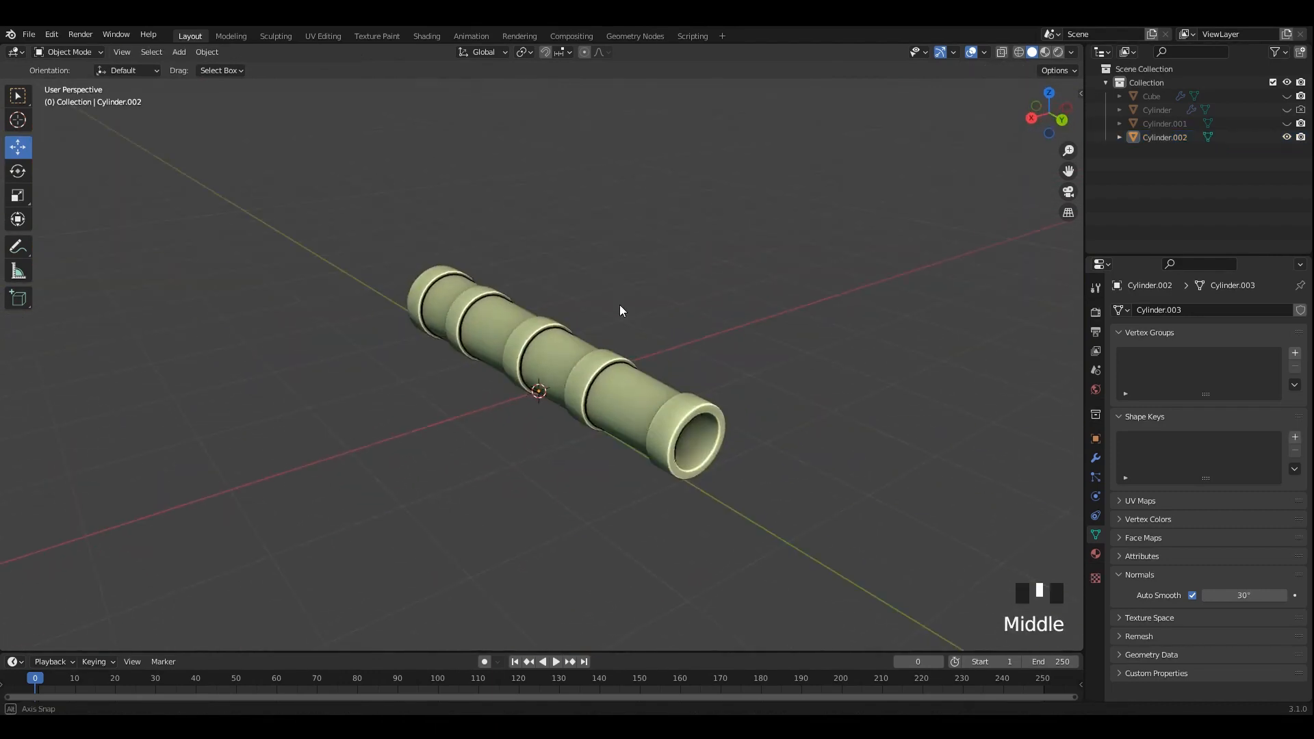
{"action": "key", "text": "ctrl+s"}
Toggle local view on the barrel, restore the hidden carriage parts and reselect the barrel.
{"action": "mouse_move", "coordinate": [688, 359]}
{"action": "middle_mouse_down", "text": "ctrl"}
{"action": "mouse_move", "coordinate": [692, 330]}
{"action": "mouse_move", "coordinate": [683, 354]}
{"action": "middle_mouse_up", "text": "ctrl"}
{"action": "key", "text": "slash"}
{"action": "left_click", "coordinate": [637, 407]}
{"action": "key", "text": "slash"}
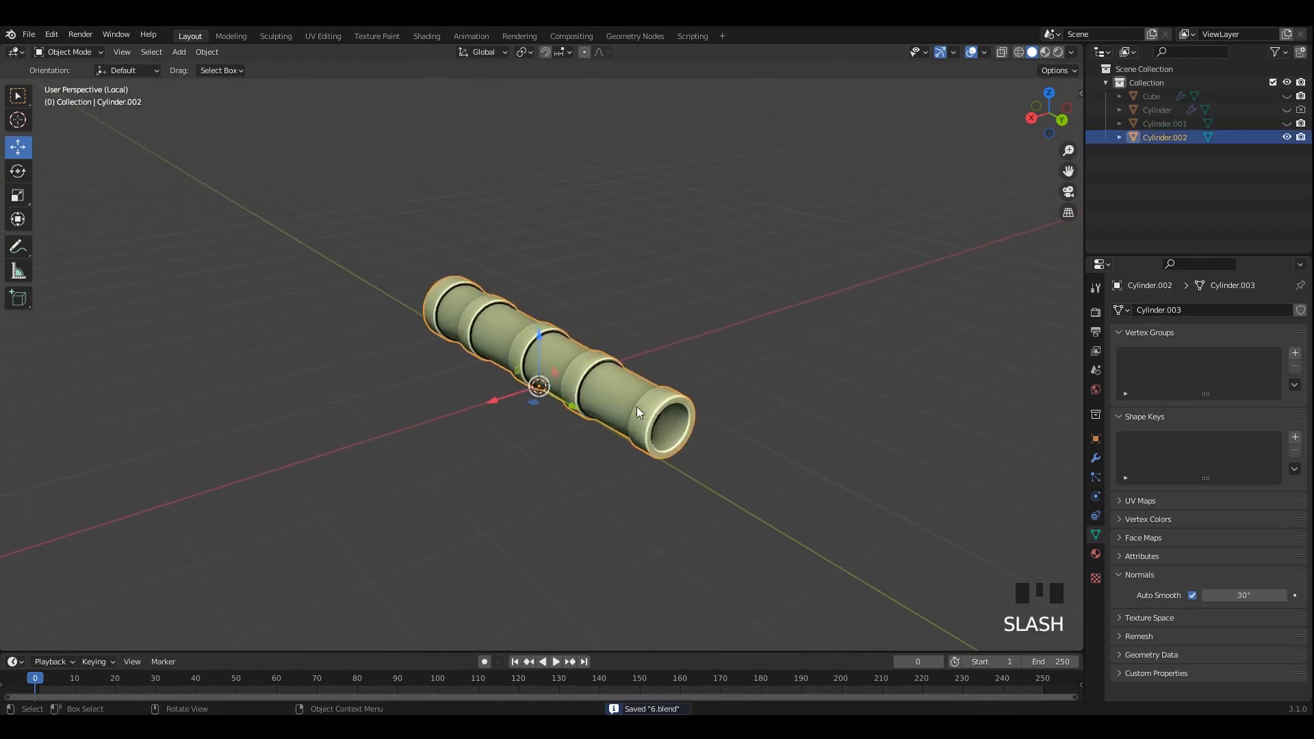
{"action": "left_click", "coordinate": [764, 314]}
{"action": "middle_click_drag", "start_coordinate": [764, 314], "coordinate": [602, 348], "text": "alt"}
{"action": "scroll", "coordinate": [602, 347], "scroll_direction": "up", "scroll_amount": 1, "text": "alt"}
{"action": "left_click", "coordinate": [586, 348]}
{"action": "middle_click_drag", "start_coordinate": [479, 318], "coordinate": [596, 356]}
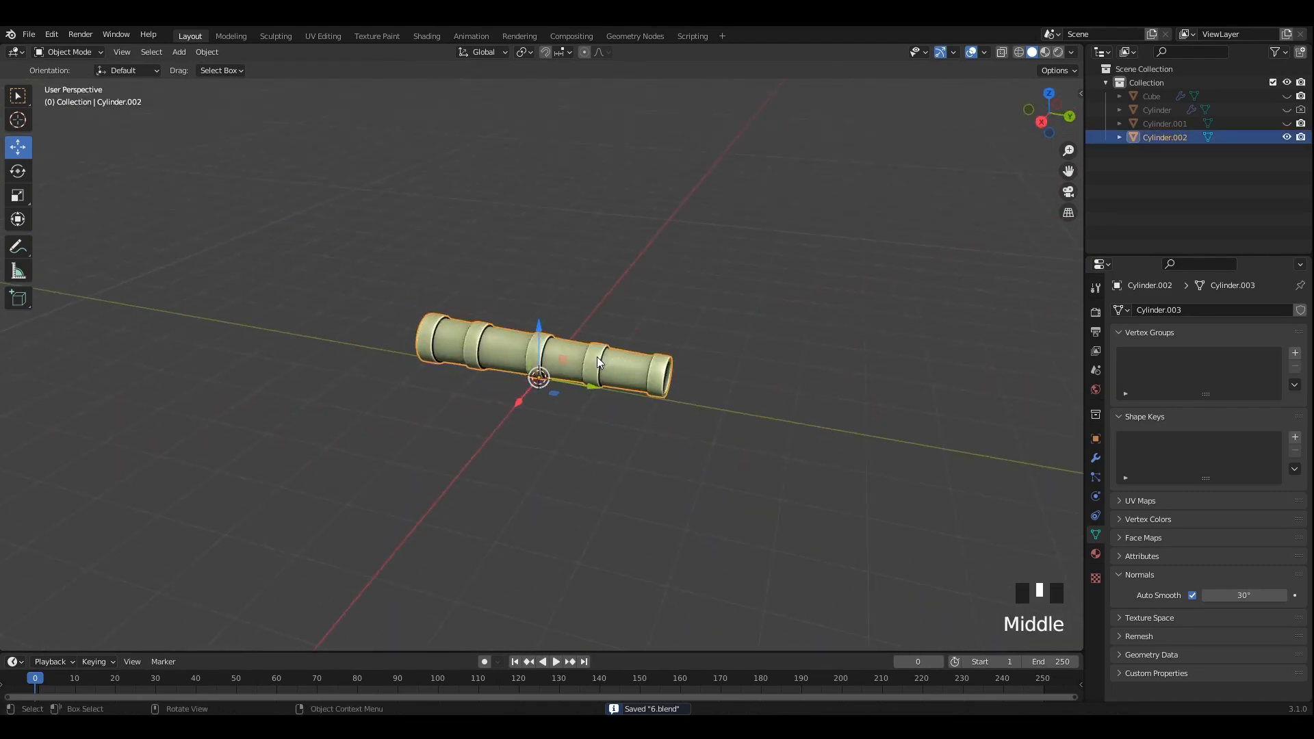
{"action": "key", "text": "slash"}
{"action": "left_click", "coordinate": [614, 360]}
Raise the barrel about 0.77 m along Z in the right orthographic view.
{"action": "key", "text": "KP_3"}
{"action": "scroll", "coordinate": [608, 377], "scroll_direction": "up", "scroll_amount": 5}
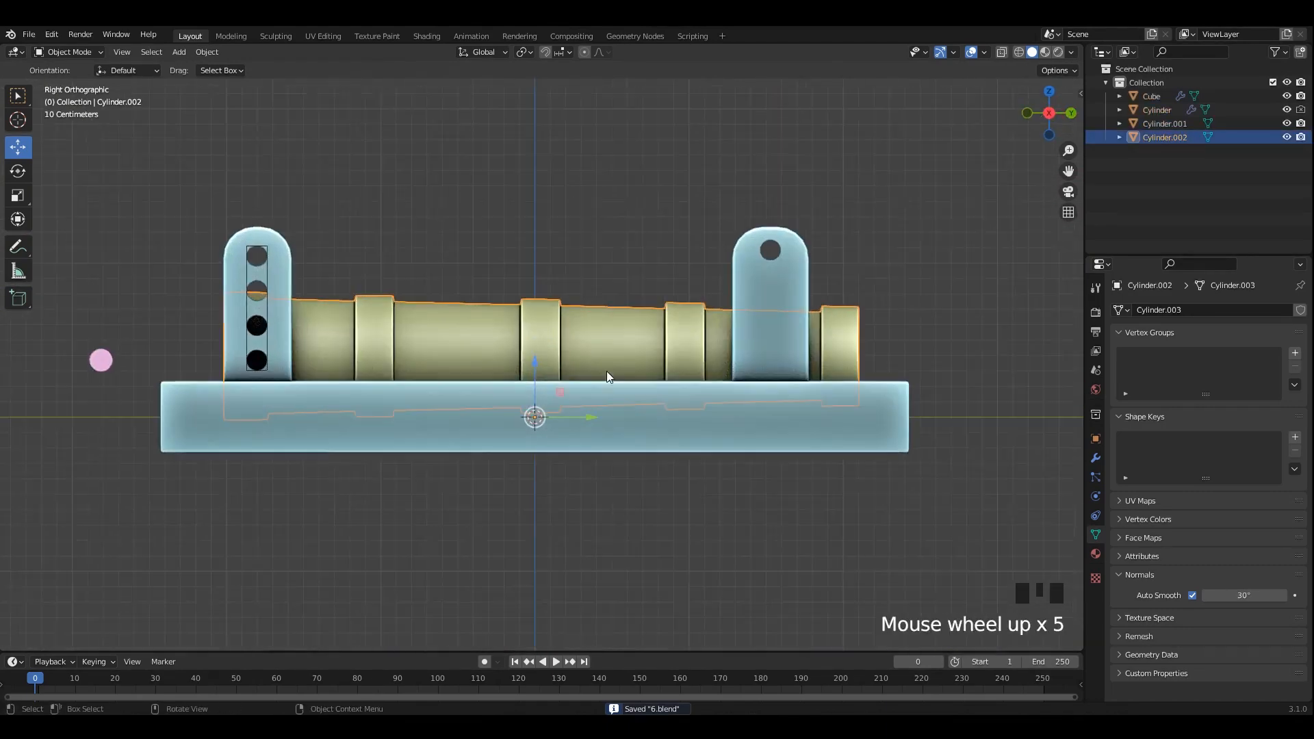
{"action": "left_click_drag", "start_coordinate": [532, 365], "coordinate": [526, 245]}
{"action": "middle_click_drag", "start_coordinate": [826, 304], "coordinate": [787, 335], "text": "shift"}
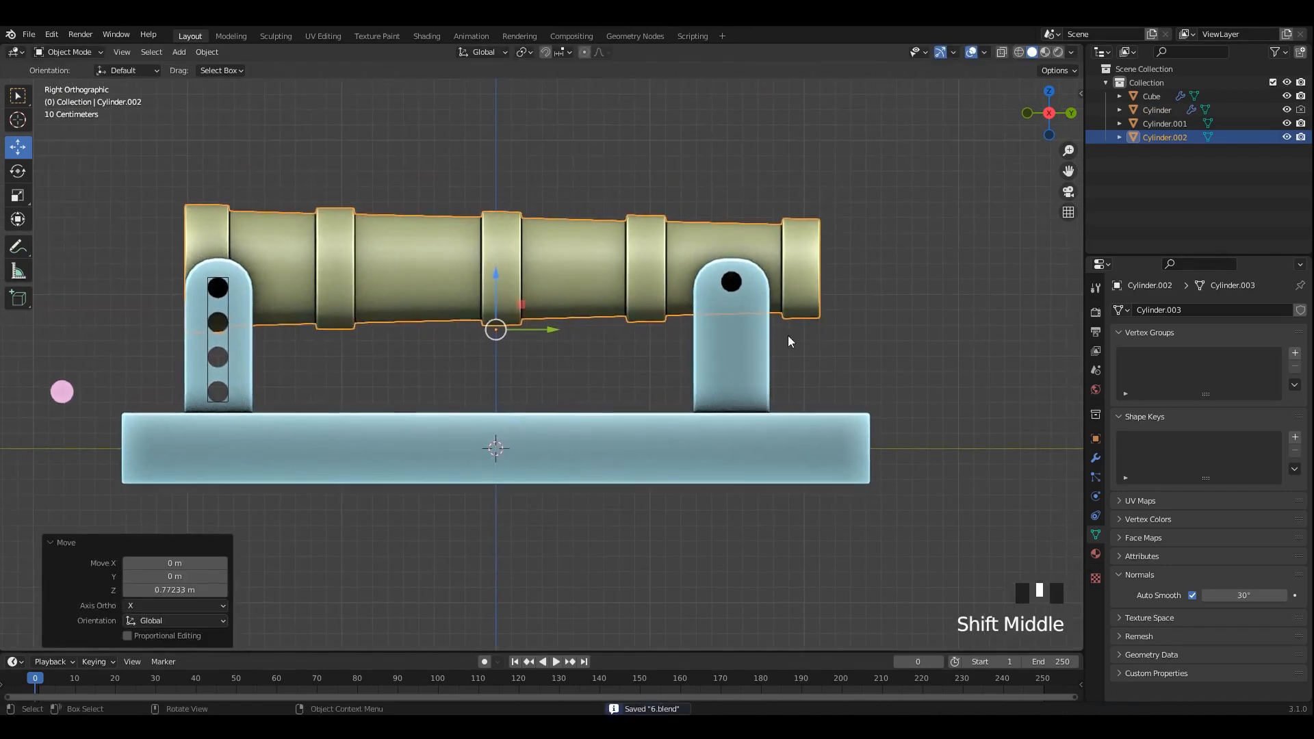
Try to tilt the barrel's muzzle upward and shift it into place between the carriage supports.
{"action": "key", "text": "r"}
{"action": "left_click", "coordinate": [857, 250]}
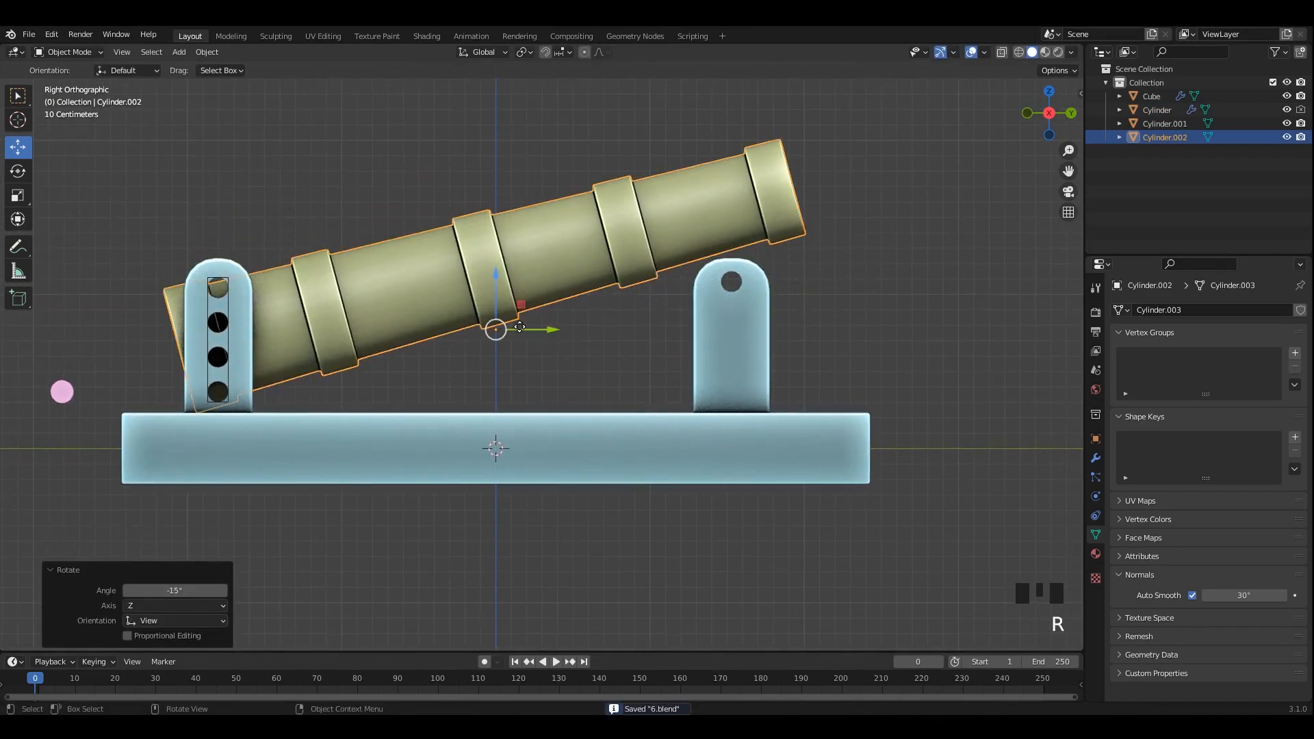
{"action": "left_click_drag", "start_coordinate": [520, 327], "coordinate": [475, 325]}
{"action": "key", "text": "r"}
{"action": "left_click", "coordinate": [865, 269]}
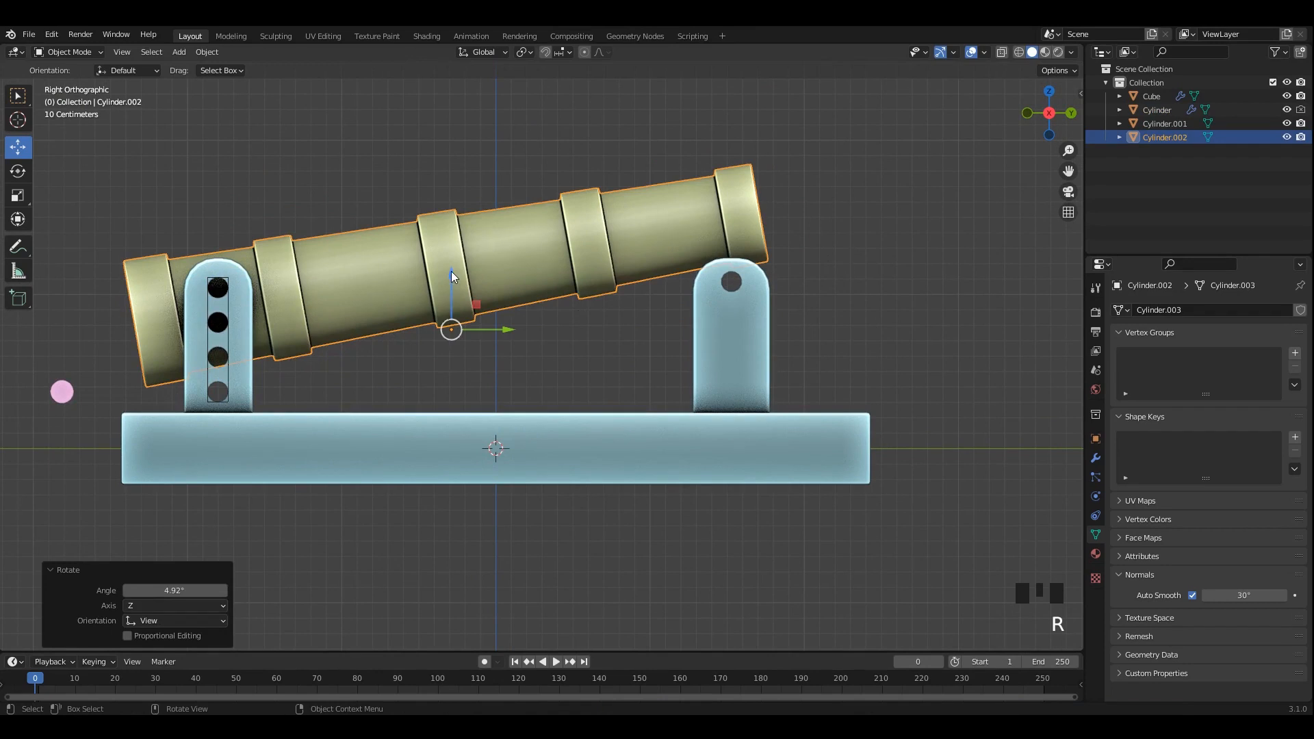
{"action": "left_click_drag", "start_coordinate": [451, 271], "coordinate": [882, 316]}
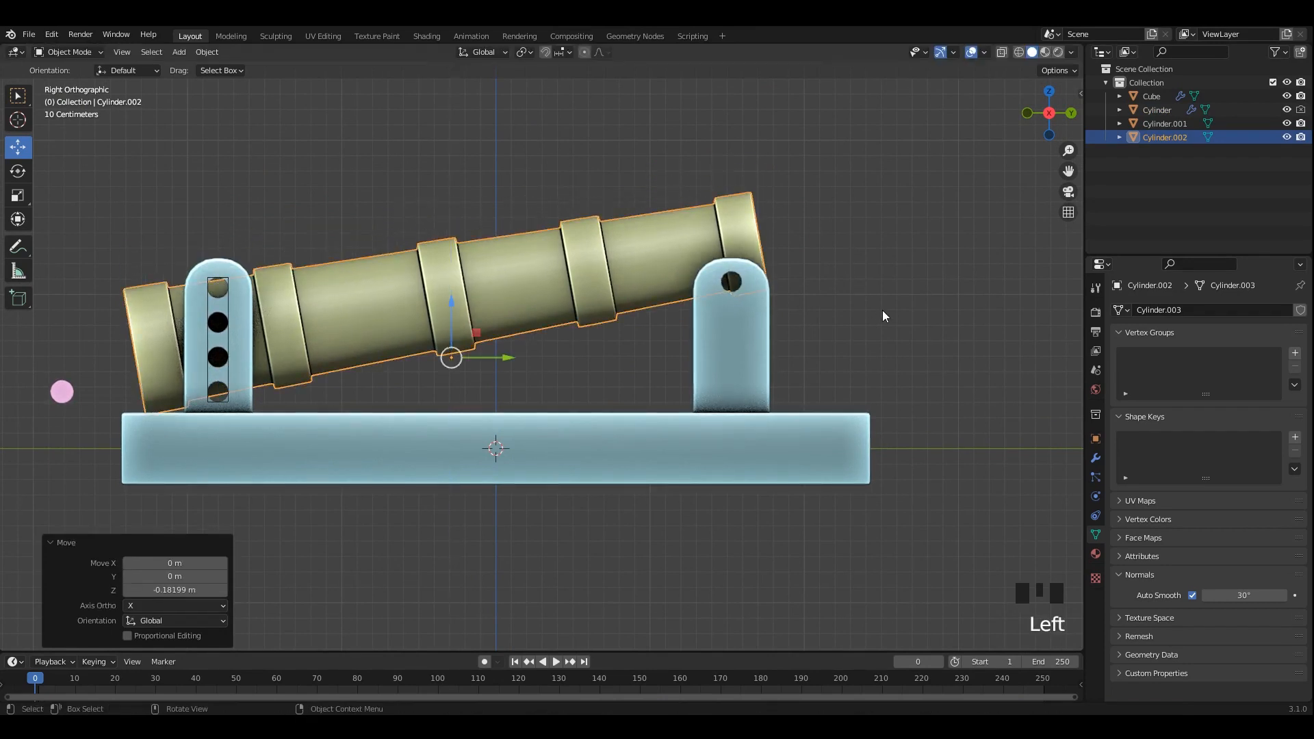
{"action": "key", "text": "r"}
{"action": "left_click", "coordinate": [868, 302]}
Undo the trial rotations and moves of the barrel.
{"action": "key", "text": "ctrl+z"}
{"action": "key", "text": "ctrl+z"}
{"action": "key", "text": "ctrl+z"}
{"action": "key", "text": "ctrl+z"}
{"action": "key", "text": "ctrl+z"}
Lengthen the barrel's front section by moving the whole muzzle-end band outward along Y in Edit Mode.
{"action": "key", "text": "Tab"}
{"action": "key", "text": "alt+z"}
{"action": "left_click_drag", "start_coordinate": [942, 150], "coordinate": [753, 373]}
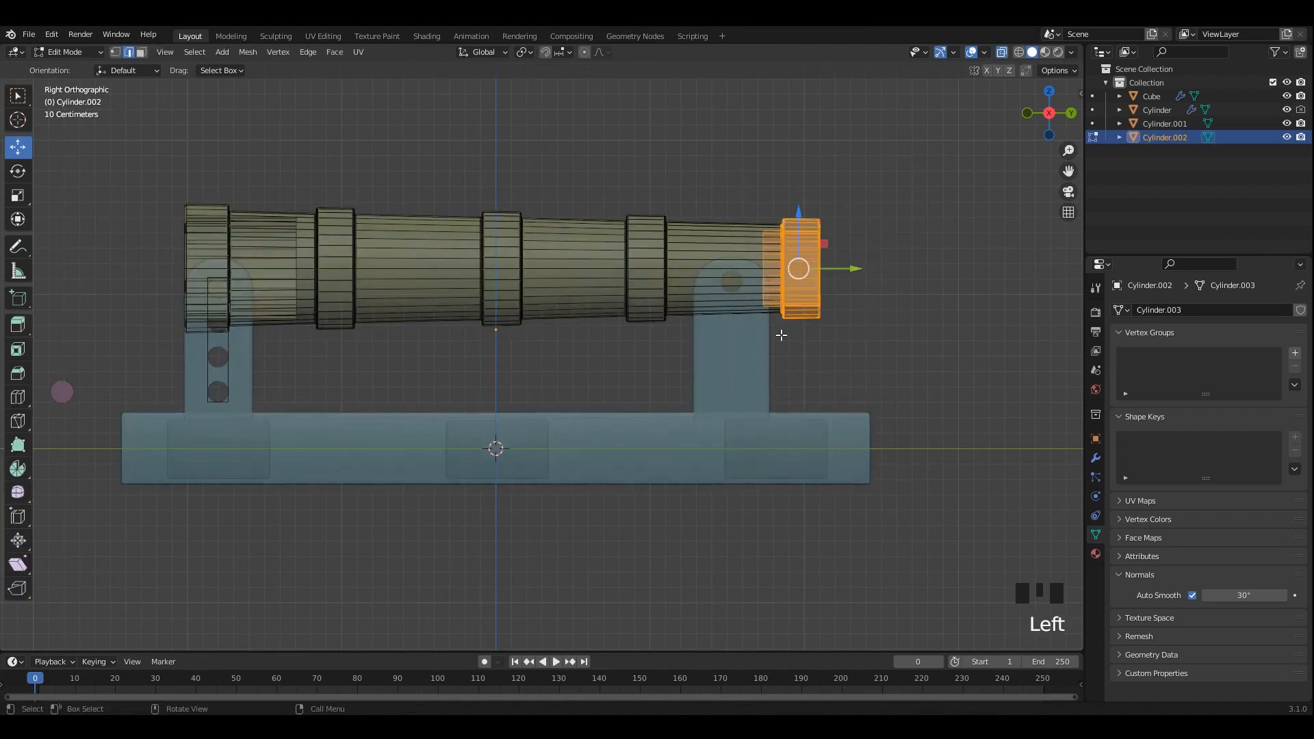
{"action": "key", "text": "alt+z"}
{"action": "left_click_drag", "start_coordinate": [843, 271], "coordinate": [885, 272]}
Move the barrel's whole rear end band about 0.50 m outward along Y and scale it to 1.011.
{"action": "key", "text": "alt+z"}
{"action": "left_click_drag", "start_coordinate": [124, 171], "coordinate": [271, 414]}
{"action": "key", "text": "alt+z"}
{"action": "left_click_drag", "start_coordinate": [242, 269], "coordinate": [178, 269]}
{"action": "key", "text": "s"}
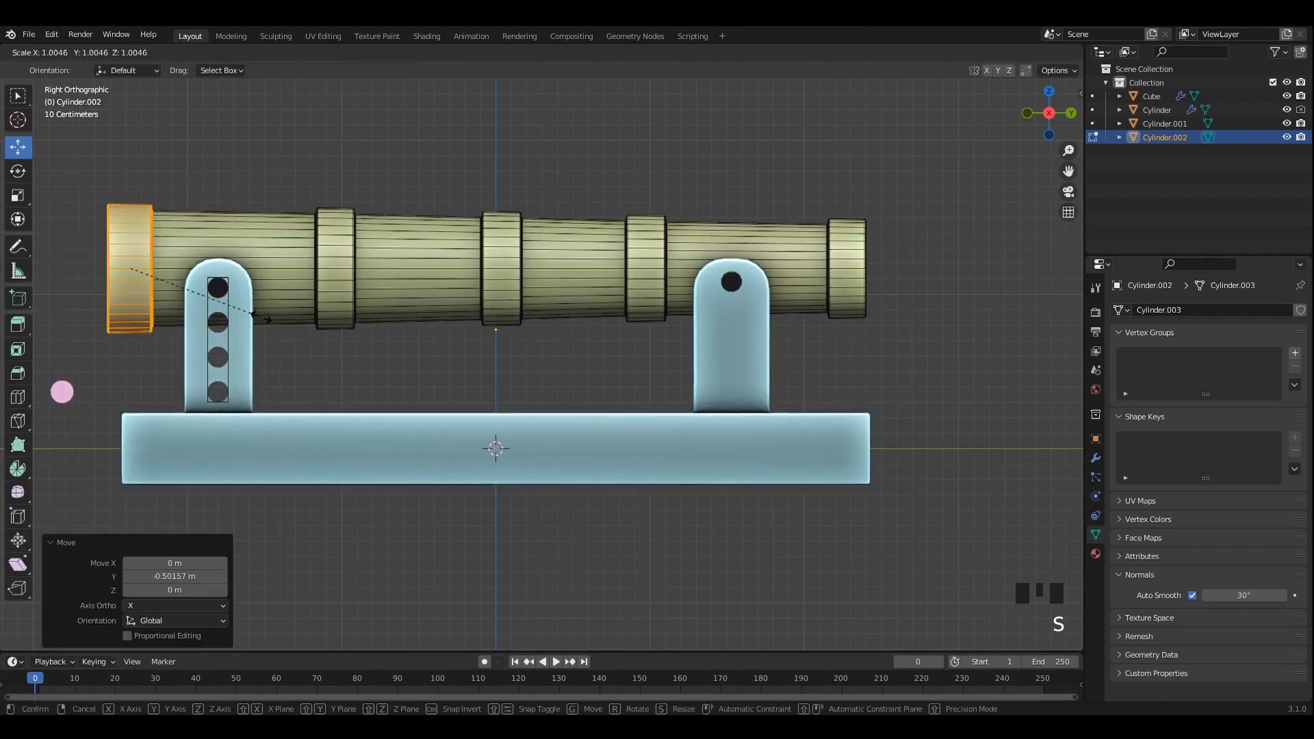
{"action": "left_click", "coordinate": [261, 317]}
{"action": "key", "text": "alt+z"}
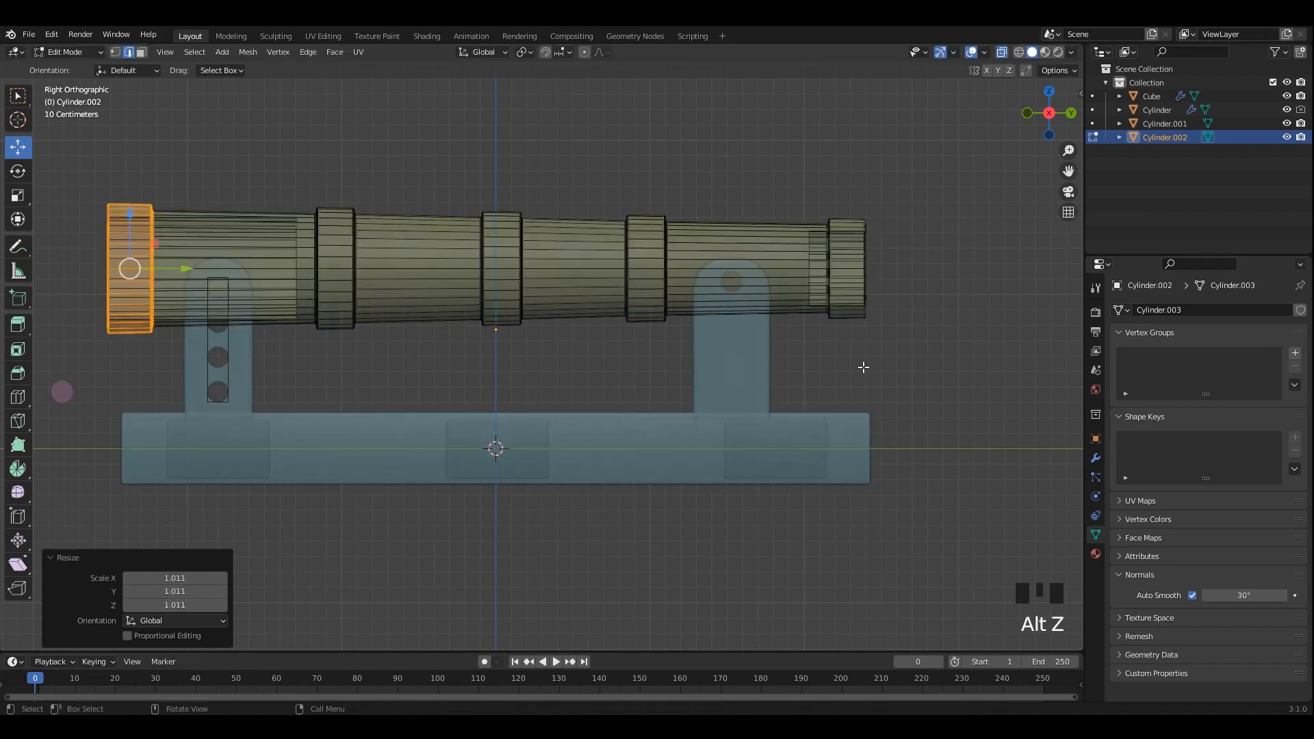
Apply all transforms to the barrel in Object Mode and set its origin to its geometry.
{"action": "key", "text": "Tab"}
{"action": "left_click", "coordinate": [861, 368]}
{"action": "key", "text": "ctrl+a"}
{"action": "left_click", "coordinate": [642, 242]}
{"action": "key", "text": "alt+z"}
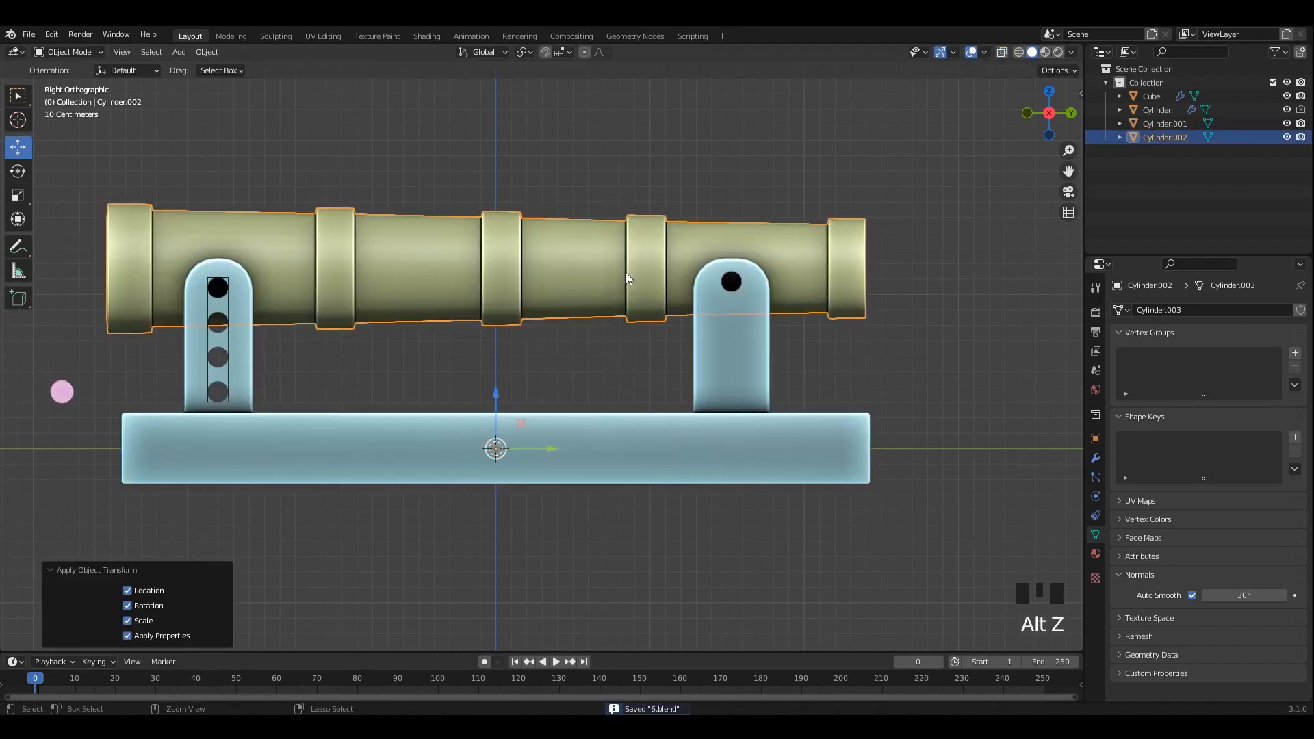
{"action": "mouse_move", "coordinate": [625, 272]}
{"action": "middle_mouse_down", "text": "shift"}
{"action": "mouse_move", "coordinate": [589, 310]}
{"action": "mouse_move", "coordinate": [579, 286]}
{"action": "mouse_move", "coordinate": [634, 296]}
{"action": "middle_mouse_up", "text": "shift"}
{"action": "right_click", "coordinate": [579, 286]}
{"action": "left_click", "coordinate": [705, 336]}
Tilt the barrel so its muzzle points upward and shift it along Y and Z toward the carriage supports.
{"action": "key", "text": "r"}
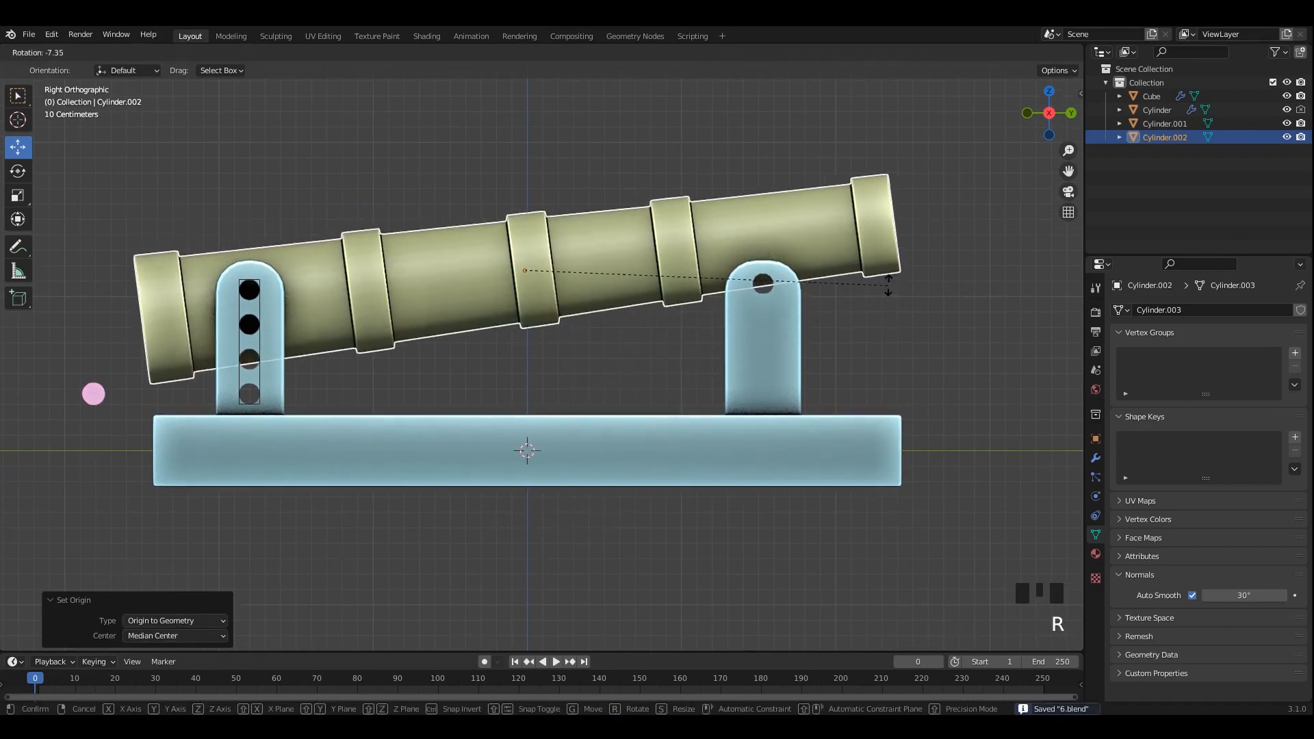
{"action": "left_click", "coordinate": [888, 284]}
{"action": "mouse_move", "coordinate": [532, 220]}
{"action": "left_mouse_down"}
{"action": "mouse_move", "coordinate": [508, 241]}
{"action": "mouse_move", "coordinate": [525, 206]}
{"action": "mouse_move", "coordinate": [523, 221]}
{"action": "left_mouse_up"}
{"action": "key", "text": "r"}
{"action": "left_click", "coordinate": [466, 265]}
{"action": "left_click_drag", "start_coordinate": [560, 273], "coordinate": [545, 273]}
{"action": "left_click_drag", "start_coordinate": [512, 221], "coordinate": [516, 227]}
{"action": "left_click_drag", "start_coordinate": [567, 278], "coordinate": [579, 272]}
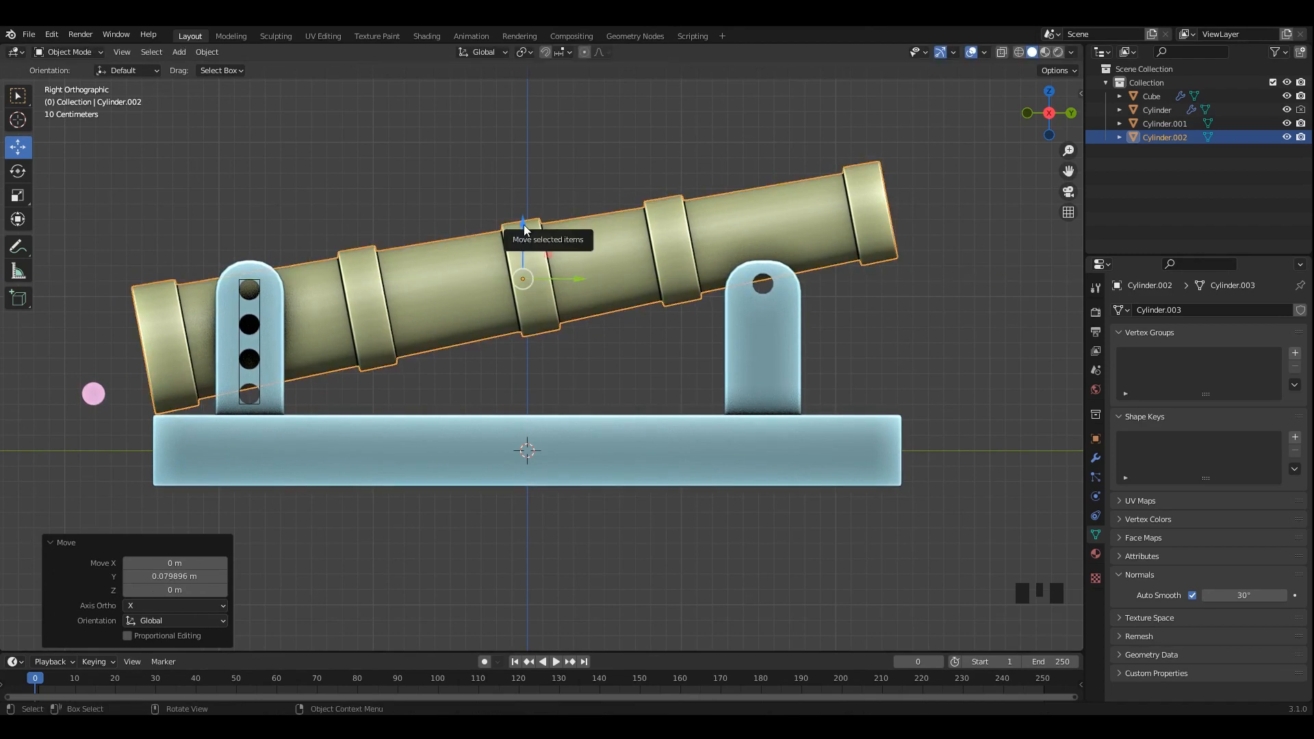
Adjust the tilted barrel's height and its position along Y over the supports, and save the file.
{"action": "left_click_drag", "start_coordinate": [524, 225], "coordinate": [522, 209]}
{"action": "left_click_drag", "start_coordinate": [572, 270], "coordinate": [540, 269]}
{"action": "left_click_drag", "start_coordinate": [488, 224], "coordinate": [487, 227]}
{"action": "left_click", "coordinate": [536, 277]}
{"action": "left_click", "coordinate": [977, 371]}
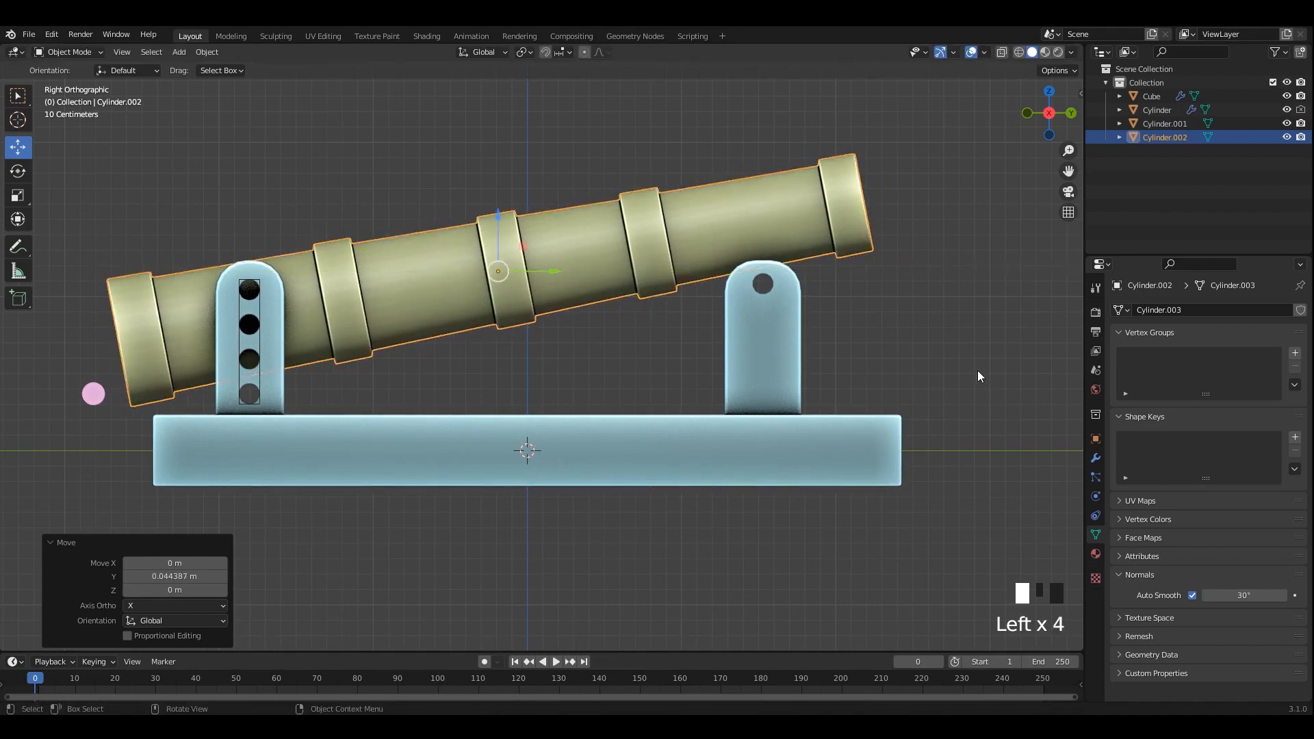
{"action": "middle_click_drag", "start_coordinate": [977, 371], "coordinate": [588, 288]}
{"action": "key", "text": "ctrl+s"}
Scale the barrel up slightly and reposition it along Y and Z over the carriage.
{"action": "left_click", "coordinate": [575, 285]}
{"action": "key", "text": "s"}
{"action": "left_click", "coordinate": [745, 298]}
{"action": "key", "text": "s"}
{"action": "left_click", "coordinate": [764, 297]}
{"action": "left_click_drag", "start_coordinate": [512, 243], "coordinate": [514, 245]}
{"action": "left_click_drag", "start_coordinate": [569, 298], "coordinate": [579, 298]}
{"action": "left_click_drag", "start_coordinate": [521, 252], "coordinate": [520, 245]}
Lengthen the carriage base by moving its rear end backward along Y in Edit Mode, and save the file.
{"action": "left_click", "coordinate": [457, 363]}
{"action": "left_click", "coordinate": [445, 412]}
{"action": "key", "text": "Tab"}
{"action": "key", "text": "alt+z"}
{"action": "left_click_drag", "start_coordinate": [132, 294], "coordinate": [298, 521]}
{"action": "left_click_drag", "start_coordinate": [282, 435], "coordinate": [221, 435]}
{"action": "key", "text": "alt+z"}
{"action": "middle_click_drag", "start_coordinate": [820, 385], "coordinate": [625, 367], "text": "shift"}
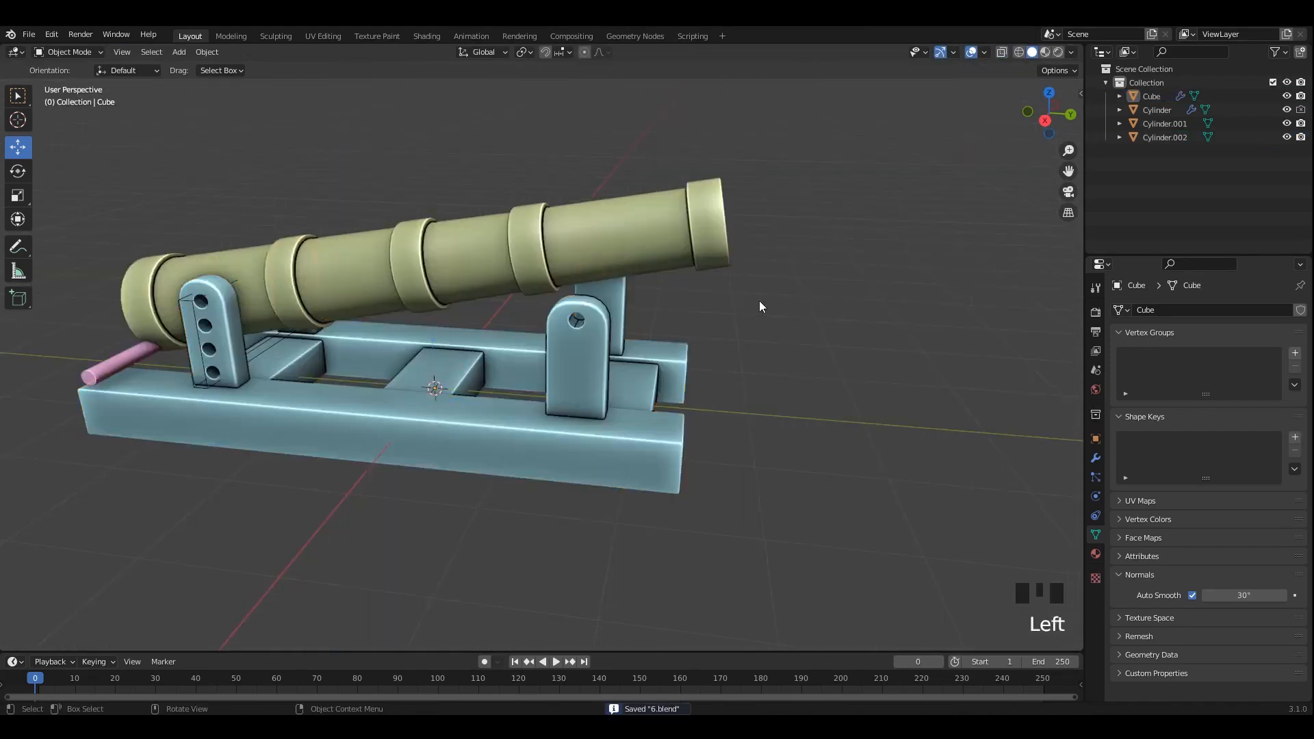
{"action": "mouse_move", "coordinate": [845, 304]}
{"action": "middle_mouse_down"}
{"action": "mouse_move", "coordinate": [745, 289]}
{"action": "mouse_move", "coordinate": [845, 301]}
{"action": "middle_mouse_up"}
{"action": "left_click", "coordinate": [821, 303]}
{"action": "middle_click_drag", "start_coordinate": [562, 322], "coordinate": [722, 325], "text": "shift"}
{"action": "key", "text": "ctrl+s"}
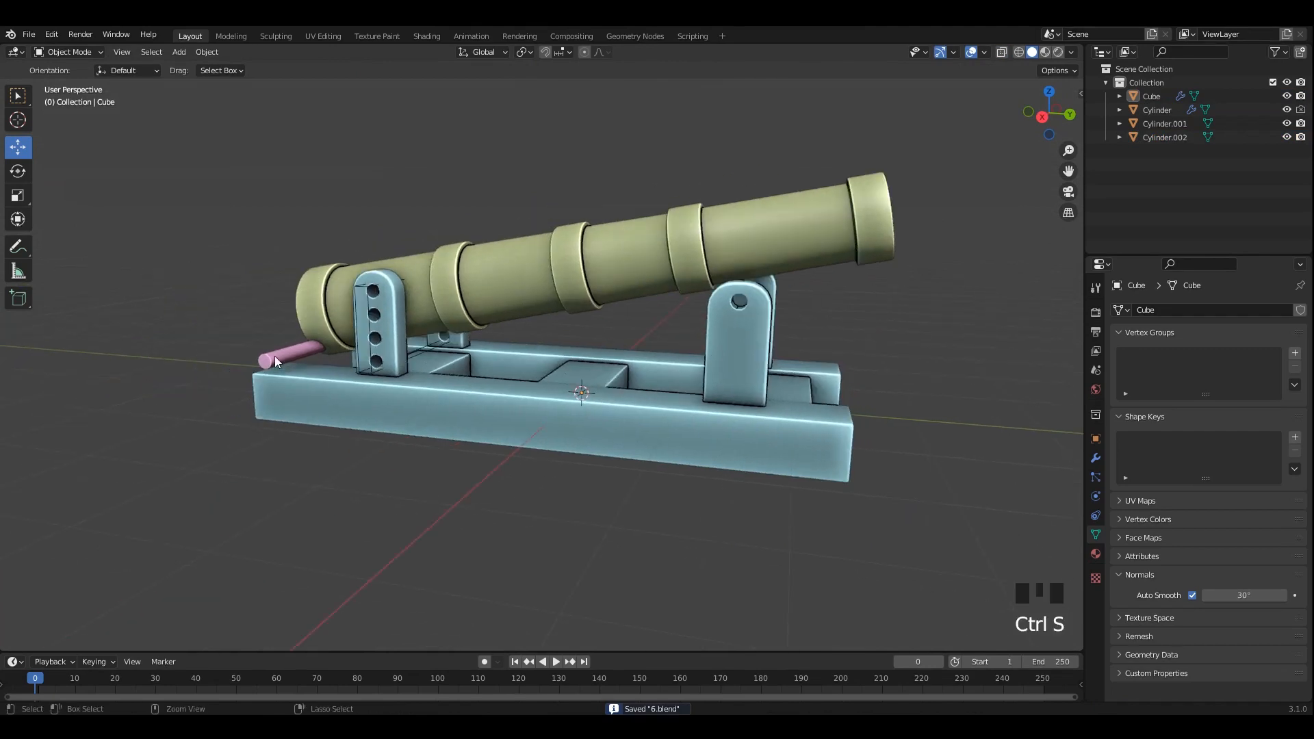
Move the pink pin about 4.34 m along Y and 0.735 m along Z into the front support's hole.
{"action": "left_click", "coordinate": [273, 356]}
{"action": "mouse_move", "coordinate": [275, 357]}
{"action": "middle_mouse_down", "text": "alt"}
{"action": "mouse_move", "coordinate": [335, 358]}
{"action": "mouse_move", "coordinate": [276, 365]}
{"action": "middle_mouse_up", "text": "alt"}
{"action": "left_click_drag", "start_coordinate": [733, 294], "coordinate": [758, 287]}
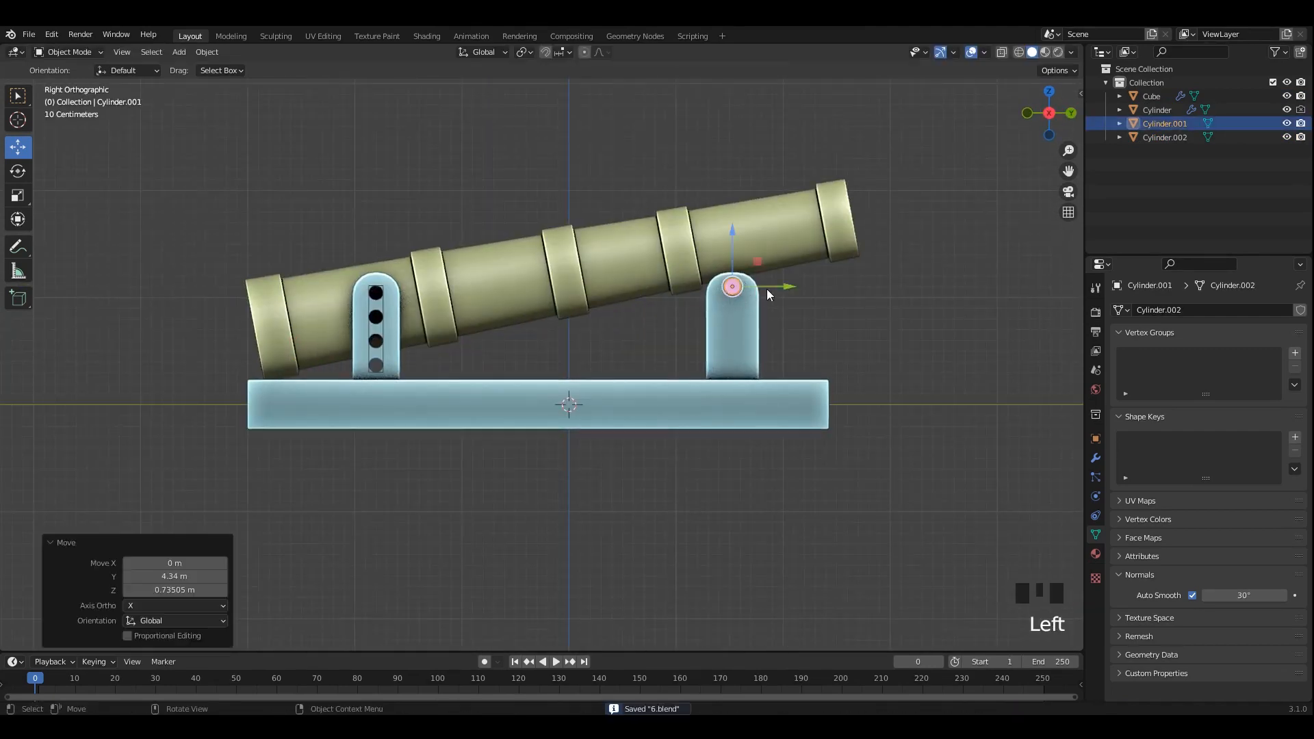
Scale the pin to fit the front support's hole, center it precisely and save the file.
{"action": "key", "text": "KP_Decimal"}
{"action": "key", "text": "alt+z"}
{"action": "scroll", "coordinate": [537, 358], "scroll_direction": "up", "scroll_amount": 10}
{"action": "mouse_move", "coordinate": [539, 351]}
{"action": "left_mouse_down"}
{"action": "mouse_move", "coordinate": [544, 389]}
{"action": "mouse_move", "coordinate": [549, 376]}
{"action": "left_mouse_up"}
{"action": "key", "text": "s"}
{"action": "left_click", "coordinate": [683, 413]}
{"action": "left_click", "coordinate": [613, 399]}
{"action": "scroll", "coordinate": [761, 384], "scroll_direction": "down", "scroll_amount": 12}
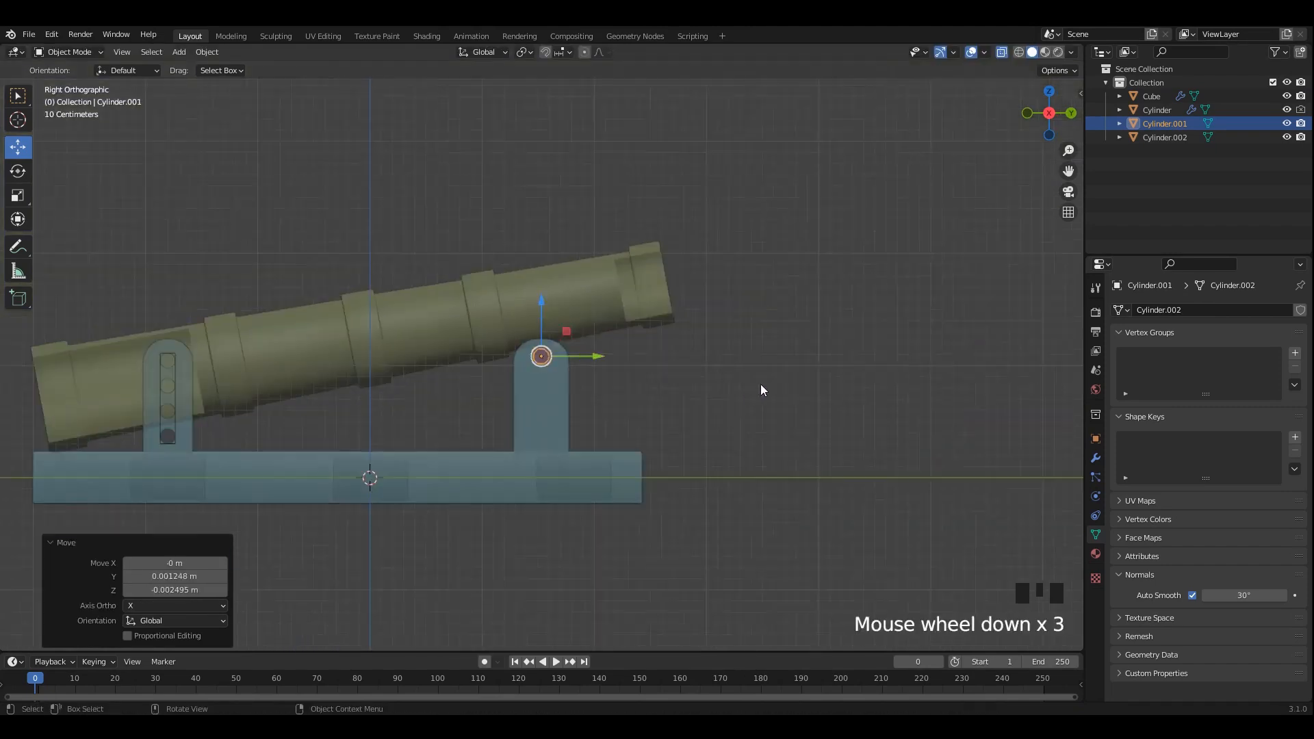
{"action": "key", "text": "alt+z"}
{"action": "middle_click_drag", "start_coordinate": [761, 384], "coordinate": [645, 394], "text": "alt"}
{"action": "scroll", "coordinate": [645, 394], "scroll_direction": "up", "scroll_amount": 5}
{"action": "key", "text": "ctrl+s"}
Try to bevel the edges of the pin's end faces with 3 segments.
{"action": "key", "text": "Tab"}
{"action": "middle_click_drag", "start_coordinate": [406, 409], "coordinate": [855, 424], "text": "alt"}
{"action": "key", "text": "alt+z"}
{"action": "left_click", "coordinate": [757, 429]}
{"action": "key", "text": "alt+z"}
{"action": "scroll", "coordinate": [479, 401], "scroll_direction": "down", "scroll_amount": 3}
{"action": "middle_click_drag", "start_coordinate": [466, 400], "coordinate": [497, 375]}
{"action": "scroll", "coordinate": [497, 400], "scroll_direction": "up", "scroll_amount": 2}
{"action": "left_click", "coordinate": [473, 405]}
{"action": "scroll", "coordinate": [498, 375], "scroll_direction": "up", "scroll_amount": 2, "text": "shift"}
{"action": "scroll", "coordinate": [512, 363], "scroll_direction": "up", "scroll_amount": 2}
{"action": "key", "text": "ctrl+b"}
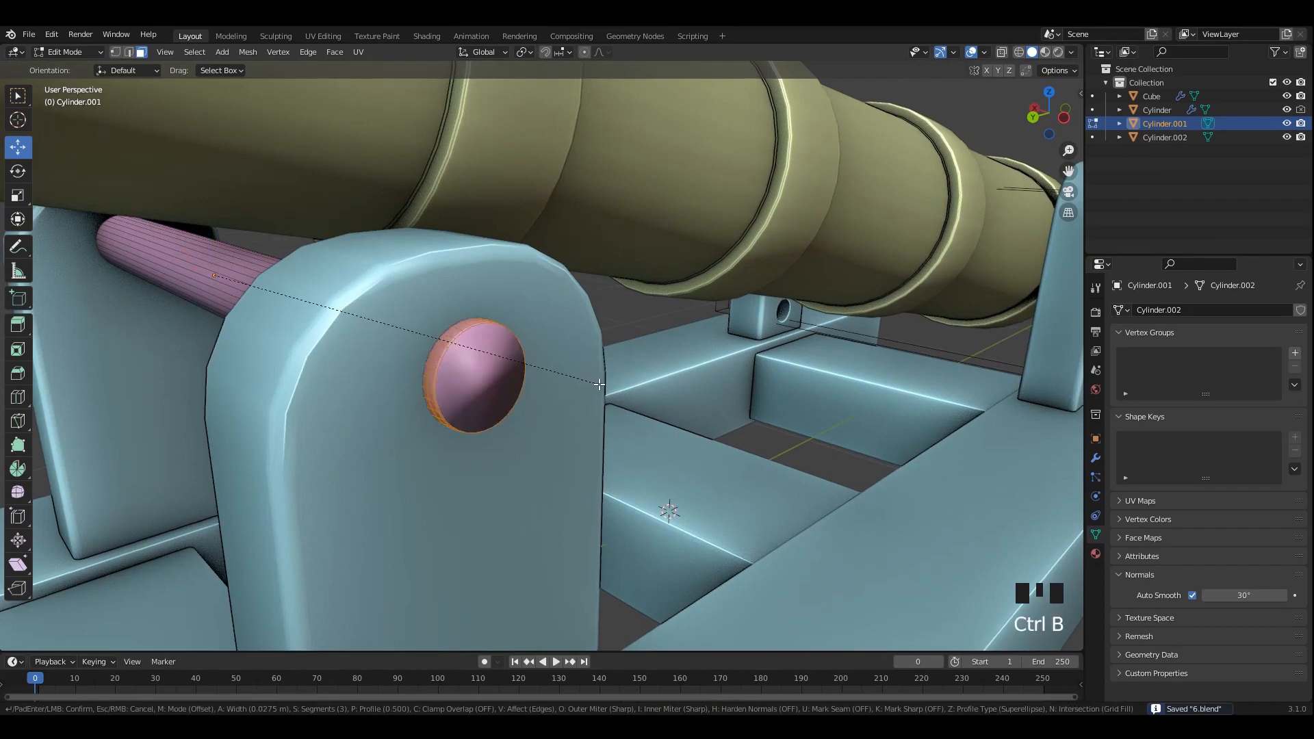
Return to Object Mode and apply the pin's transforms.
{"action": "key", "text": "Tab"}
{"action": "left_click", "coordinate": [478, 384]}
{"action": "key", "text": "ctrl+a"}
{"action": "key", "text": "Escape"}
{"action": "left_click", "coordinate": [502, 382]}
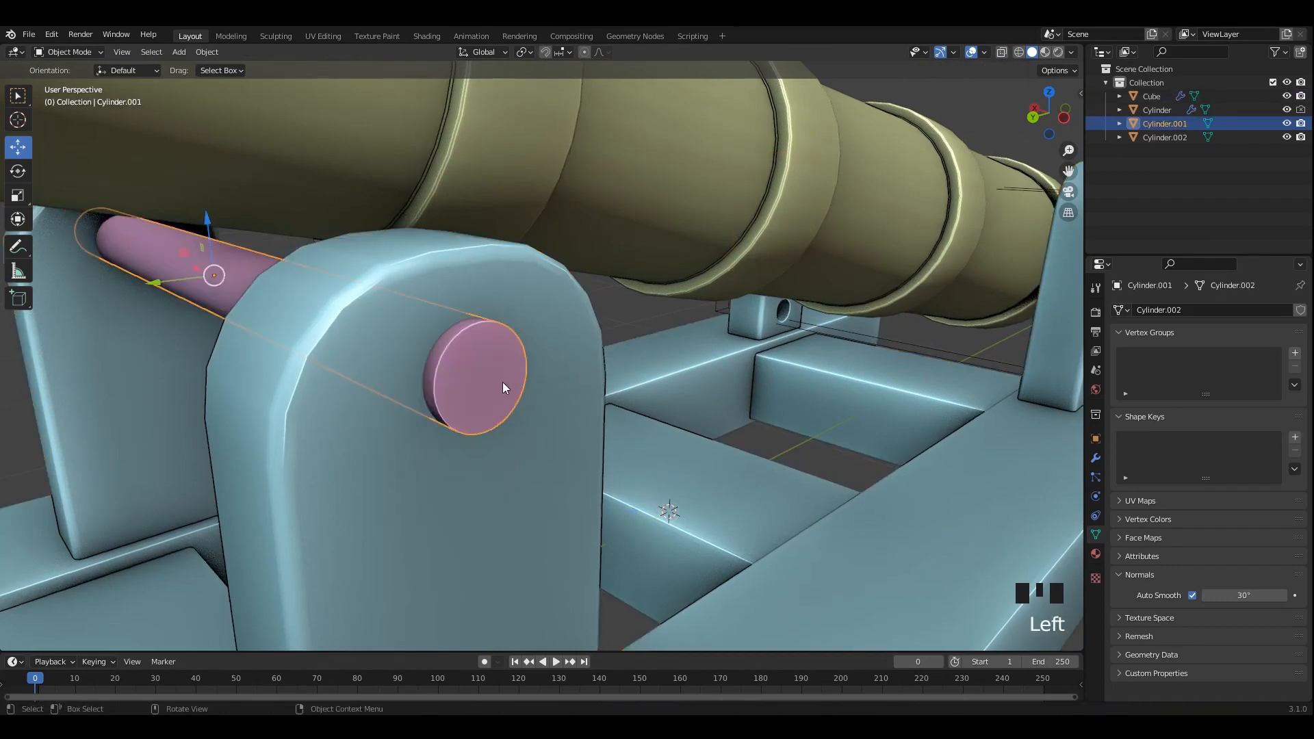
{"action": "key", "text": "ctrl+a"}
{"action": "left_click", "coordinate": [502, 382]}
Bevel the edges of the pink pin's end faces with 3 segments and a width of about 0.0175 m.
{"action": "key", "text": "Tab"}
{"action": "left_click", "coordinate": [494, 384]}
{"action": "middle_click_drag", "start_coordinate": [436, 395], "coordinate": [554, 371]}
{"action": "scroll", "coordinate": [592, 358], "scroll_direction": "down", "scroll_amount": 3}
{"action": "scroll", "coordinate": [553, 371], "scroll_direction": "up", "scroll_amount": 3}
{"action": "scroll", "coordinate": [554, 371], "scroll_direction": "up", "scroll_amount": 1}
{"action": "key", "text": "ctrl+b"}
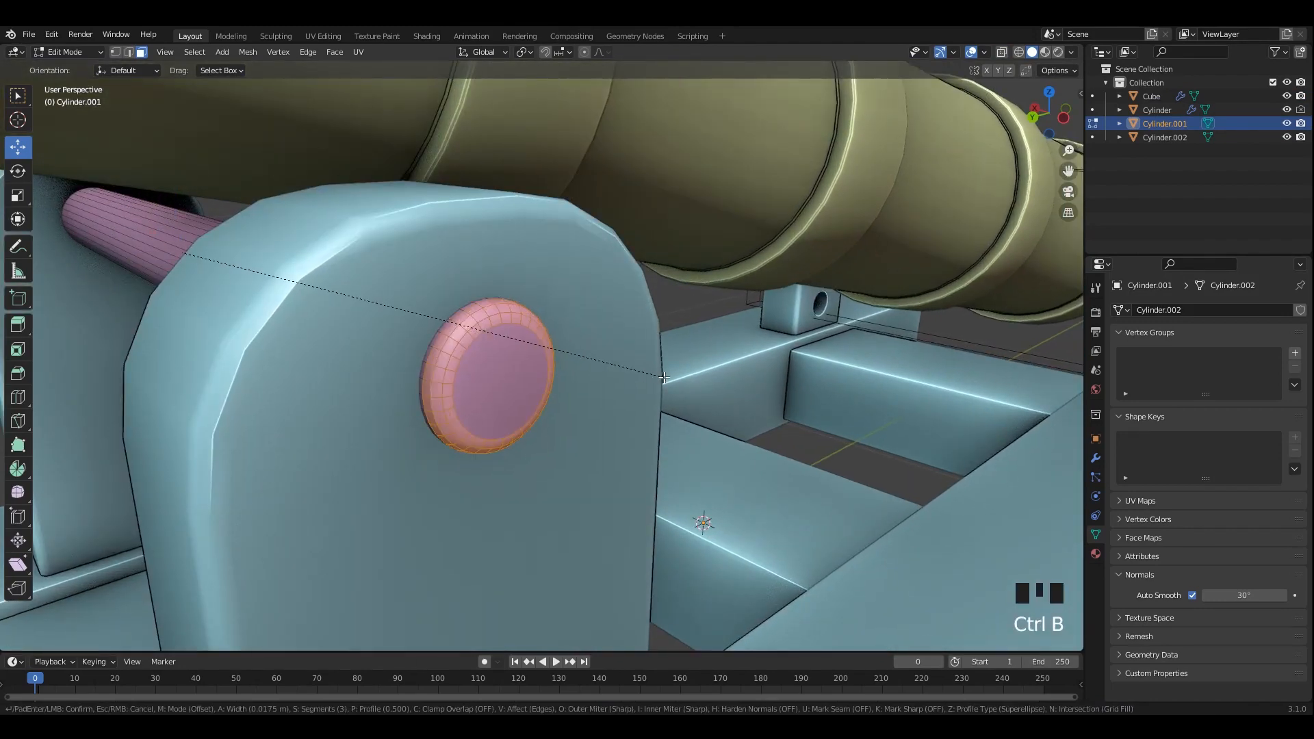
{"action": "left_click", "coordinate": [666, 378]}
Select the pin's end on the negative X side and move it about 0.013 m outward along X.
{"action": "scroll", "coordinate": [657, 363], "scroll_direction": "down", "scroll_amount": 4}
{"action": "key", "text": "alt+z"}
{"action": "mouse_move", "coordinate": [651, 352]}
{"action": "middle_mouse_down", "text": "alt"}
{"action": "mouse_move", "coordinate": [581, 357]}
{"action": "mouse_move", "coordinate": [657, 353]}
{"action": "middle_mouse_up", "text": "alt"}
{"action": "left_click_drag", "start_coordinate": [678, 233], "coordinate": [742, 349]}
{"action": "middle_click_drag", "start_coordinate": [742, 349], "coordinate": [480, 465], "text": "shift"}
{"action": "key", "text": "alt+z"}
{"action": "left_click_drag", "start_coordinate": [384, 450], "coordinate": [392, 449]}
{"action": "scroll", "coordinate": [383, 449], "scroll_direction": "down", "scroll_amount": 3}
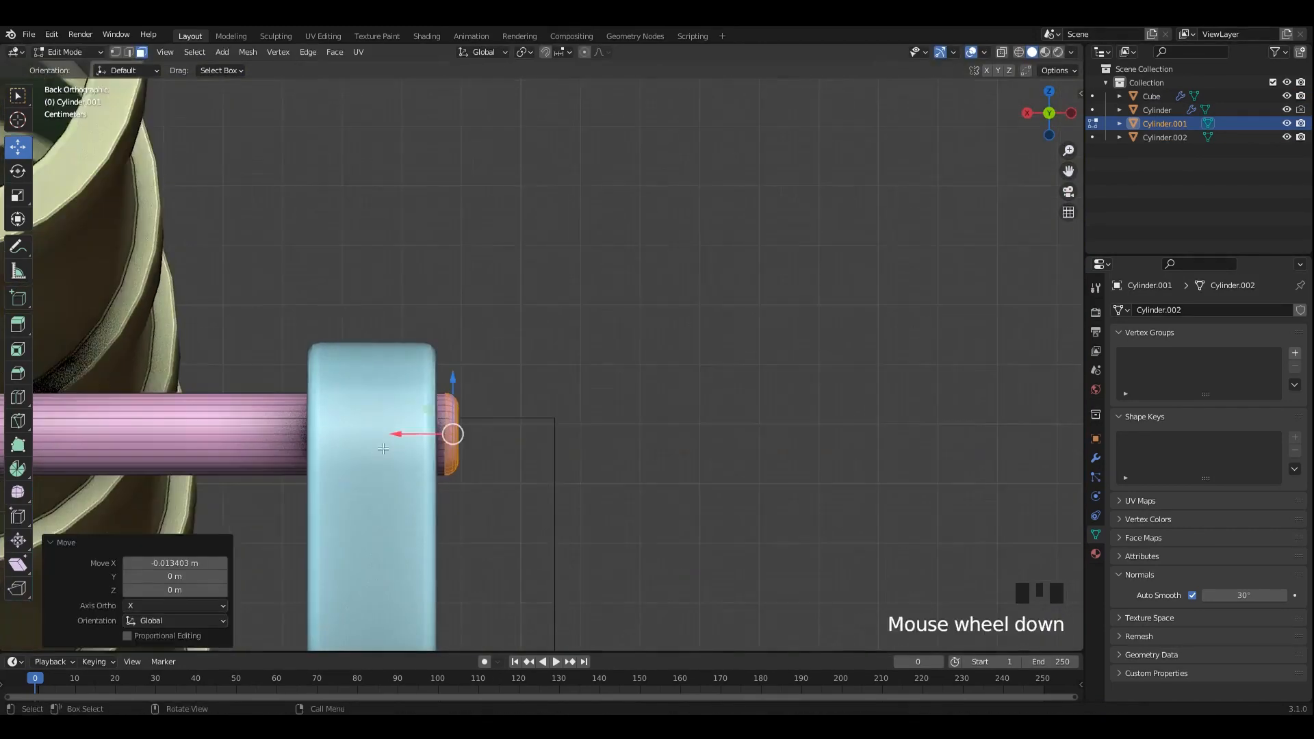
Select the pin's opposite end and move it slightly outward along X to protrude from its support.
{"action": "middle_click_drag", "start_coordinate": [381, 449], "coordinate": [691, 441], "text": "shift"}
{"action": "middle_click_drag", "start_coordinate": [353, 401], "coordinate": [675, 393], "text": "shift"}
{"action": "scroll", "coordinate": [547, 384], "scroll_direction": "up", "scroll_amount": 1}
{"action": "key", "text": "alt+z"}
{"action": "left_click_drag", "start_coordinate": [308, 336], "coordinate": [380, 461]}
{"action": "scroll", "coordinate": [376, 458], "scroll_direction": "up", "scroll_amount": 1}
{"action": "left_click_drag", "start_coordinate": [285, 417], "coordinate": [275, 417]}
{"action": "key", "text": "alt+z"}
{"action": "scroll", "coordinate": [294, 404], "scroll_direction": "down", "scroll_amount": 6}
Return to Object Mode, save the file and set the pin's origin to its geometry.
{"action": "key", "text": "Tab"}
{"action": "left_click", "coordinate": [371, 360]}
{"action": "scroll", "coordinate": [371, 360], "scroll_direction": "down", "scroll_amount": 1}
{"action": "key", "text": "ctrl+s"}
{"action": "middle_click_drag", "start_coordinate": [371, 361], "coordinate": [639, 398]}
{"action": "scroll", "coordinate": [643, 384], "scroll_direction": "down", "scroll_amount": 2}
{"action": "left_click", "coordinate": [638, 371]}
{"action": "right_click", "coordinate": [639, 371]}
{"action": "mouse_move", "coordinate": [639, 371]}
{"action": "left_click", "coordinate": [691, 385]}
Duplicate the pin about -3.33 m along Y and -0.726 m along Z to the rear support's lowest hole.
{"action": "middle_click", "coordinate": [683, 401], "text": "alt"}
{"action": "key", "text": "shift+d"}
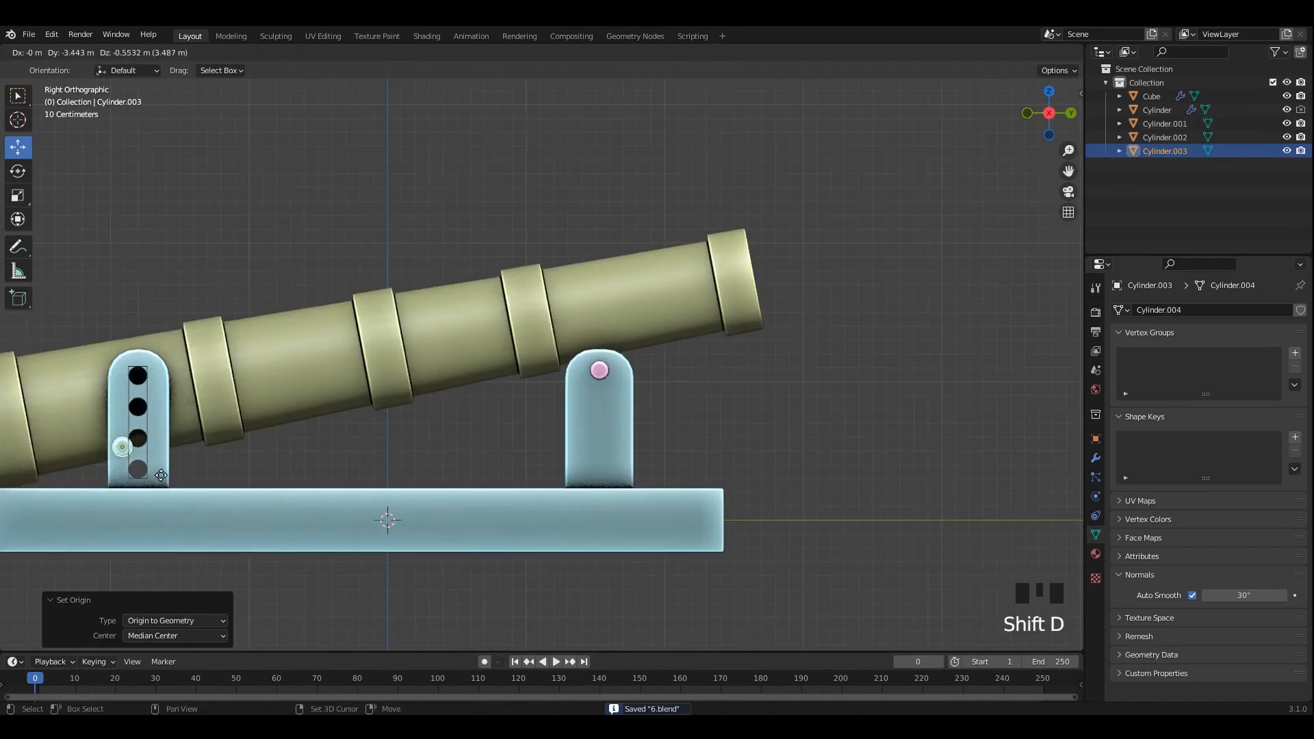
{"action": "left_click", "coordinate": [201, 482]}
{"action": "key", "text": "grave"}
{"action": "left_click", "coordinate": [326, 438]}
{"action": "middle_click", "coordinate": [371, 441], "text": "shift"}
{"action": "scroll", "coordinate": [371, 442], "scroll_direction": "up", "scroll_amount": 12}
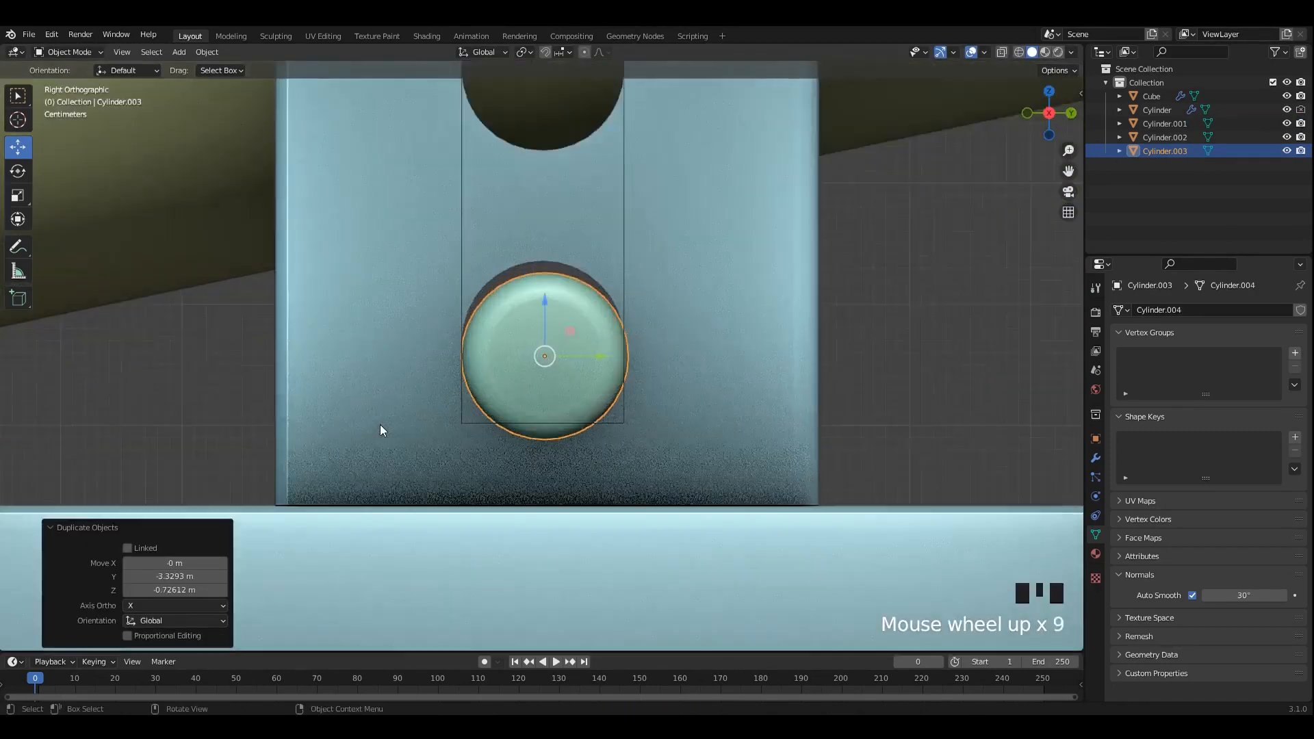
Fine-tune the duplicated pin along Y and Z to center it in the rear support's lowest hole.
{"action": "middle_click_drag", "start_coordinate": [472, 392], "coordinate": [427, 425], "text": "shift"}
{"action": "key", "text": "alt+z"}
{"action": "scroll", "coordinate": [382, 395], "scroll_direction": "up", "scroll_amount": 3}
{"action": "left_click_drag", "start_coordinate": [416, 342], "coordinate": [410, 348]}
{"action": "scroll", "coordinate": [410, 353], "scroll_direction": "down", "scroll_amount": 2}
{"action": "middle_click_drag", "start_coordinate": [410, 356], "coordinate": [442, 348], "text": "shift"}
{"action": "left_click_drag", "start_coordinate": [481, 326], "coordinate": [479, 328]}
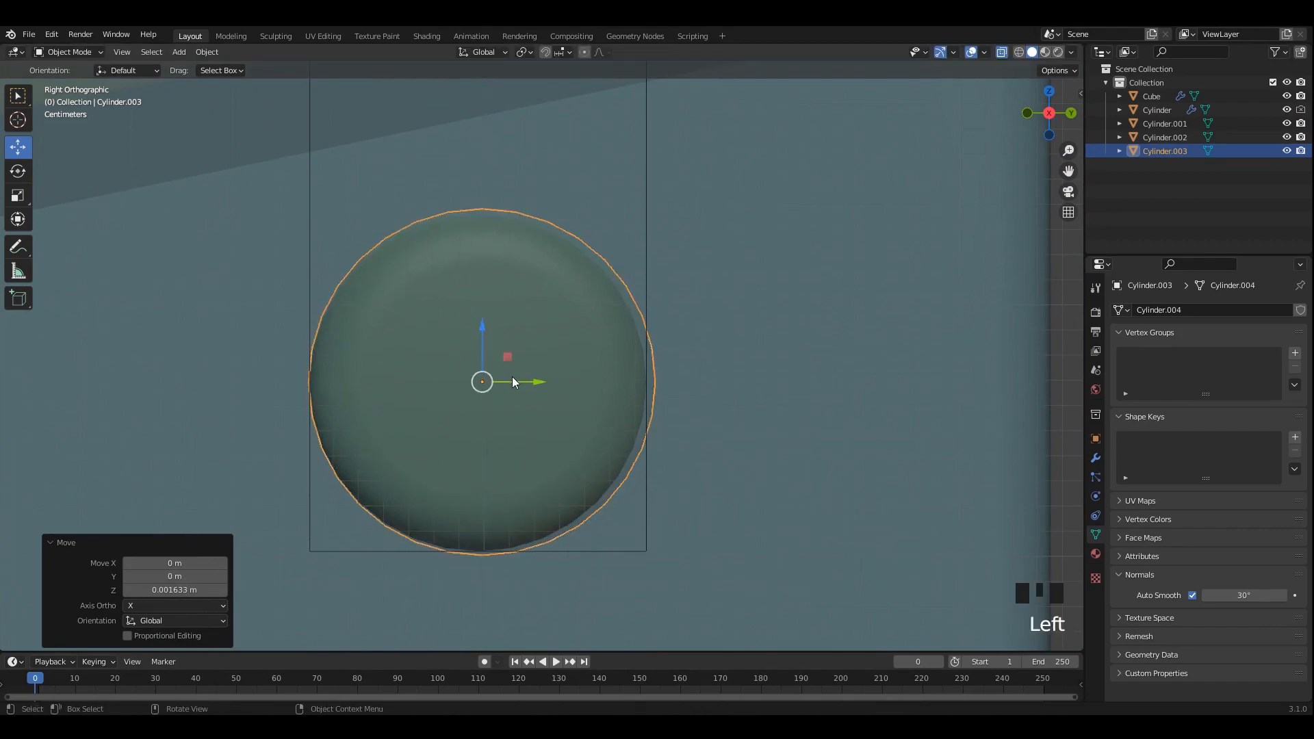
{"action": "left_click_drag", "start_coordinate": [513, 380], "coordinate": [520, 386]}
{"action": "scroll", "coordinate": [831, 467], "scroll_direction": "down", "scroll_amount": 8}
{"action": "middle_click_drag", "start_coordinate": [560, 390], "coordinate": [589, 458]}
{"action": "scroll", "coordinate": [589, 459], "scroll_direction": "up", "scroll_amount": 3}
{"action": "middle_click_drag", "start_coordinate": [589, 452], "coordinate": [511, 487], "text": "shift"}
{"action": "scroll", "coordinate": [507, 486], "scroll_direction": "down", "scroll_amount": 4}
Select all cannon parts, save the file and raise them along Z until the carriage rests on the ground plane.
{"action": "left_click_drag", "start_coordinate": [236, 551], "coordinate": [731, 278]}
{"action": "middle_click_drag", "start_coordinate": [731, 278], "coordinate": [853, 449]}
{"action": "key", "text": "ctrl+s"}
{"action": "key", "text": "a"}
{"action": "scroll", "coordinate": [739, 405], "scroll_direction": "up", "scroll_amount": 1, "text": "alt"}
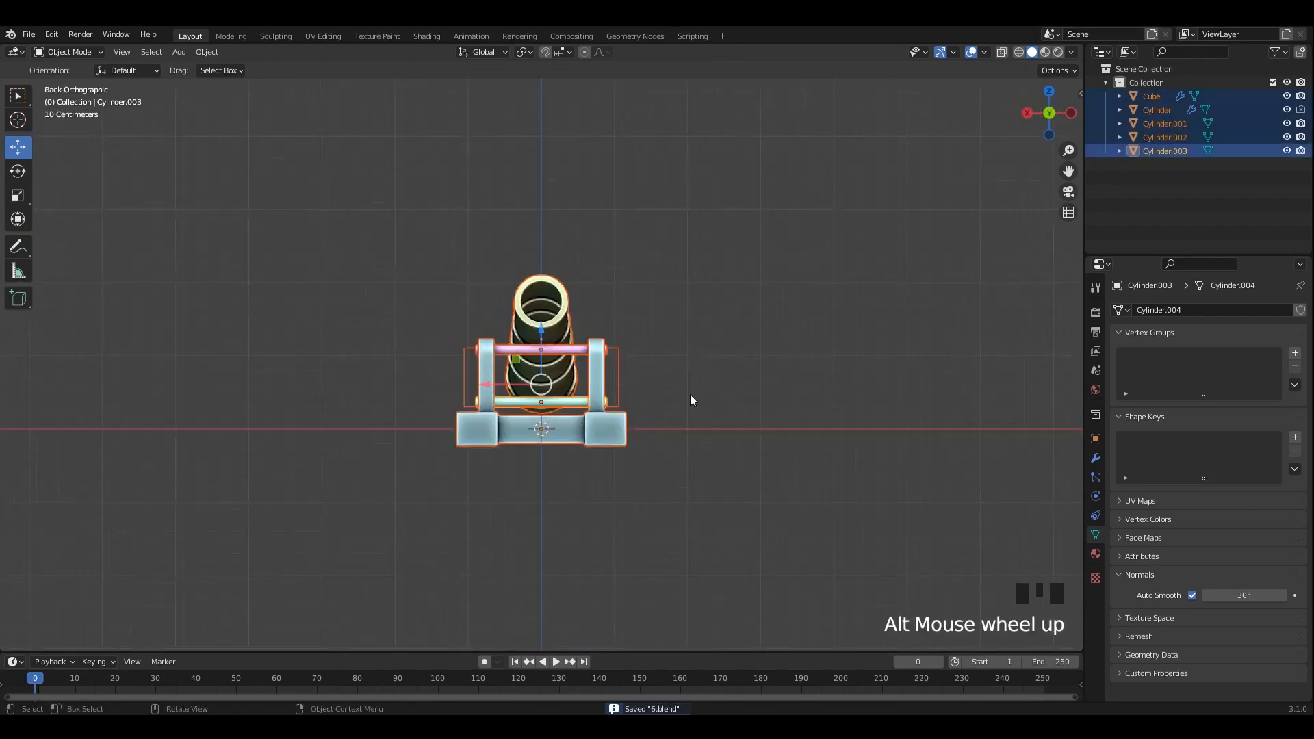
{"action": "middle_click_drag", "start_coordinate": [690, 394], "coordinate": [460, 404], "text": "alt"}
{"action": "key", "text": "ctrl+s"}
{"action": "left_click_drag", "start_coordinate": [496, 371], "coordinate": [502, 330]}
View the assembled cannon in perspective from the front and save the file.
{"action": "key", "text": "grave"}
{"action": "left_click", "coordinate": [938, 417]}
{"action": "middle_click_drag", "start_coordinate": [941, 404], "coordinate": [739, 334]}
{"action": "key", "text": "ctrl+s"}
{"action": "key", "text": "ctrl+s"}
{"action": "scroll", "coordinate": [624, 355], "scroll_direction": "down", "scroll_amount": 2}
{"action": "key", "text": "ctrl+s"}
{"action": "key", "text": "ctrl+s"}
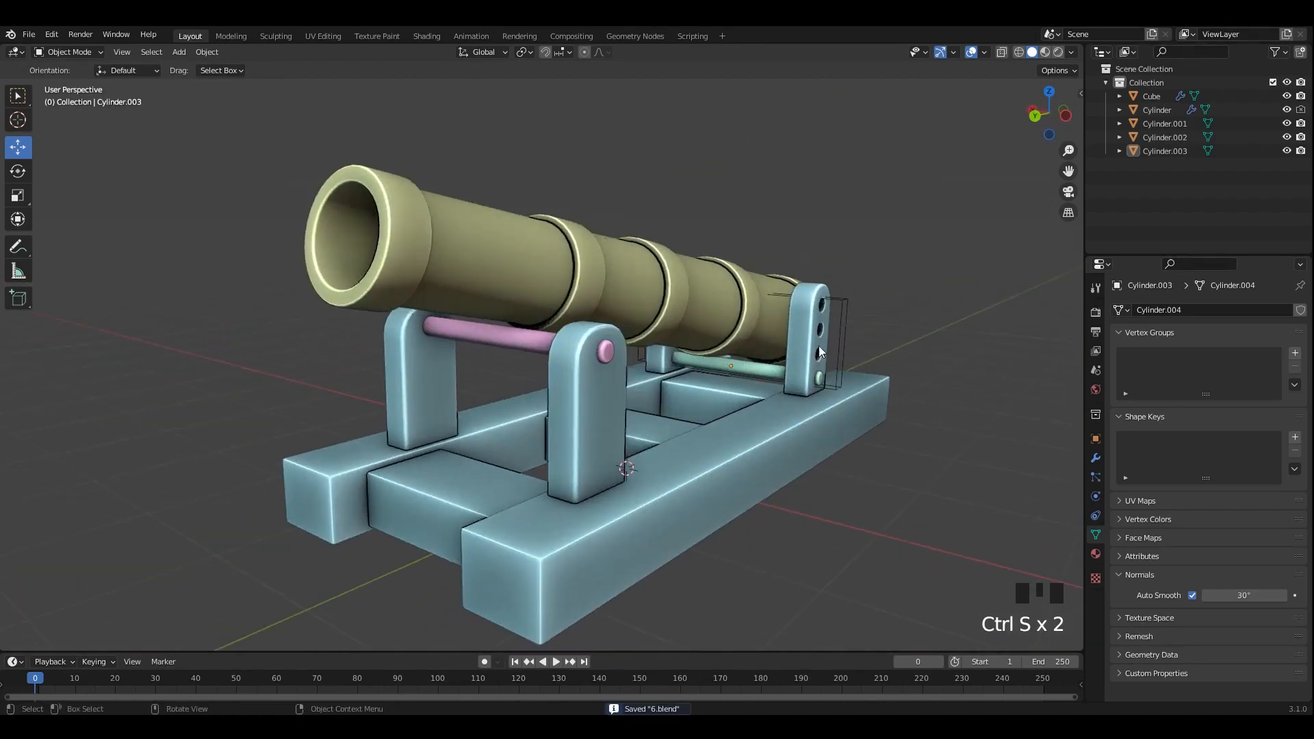
{"action": "middle_click_drag", "start_coordinate": [818, 346], "coordinate": [564, 342]}
{"action": "key", "text": "ctrl+s"}
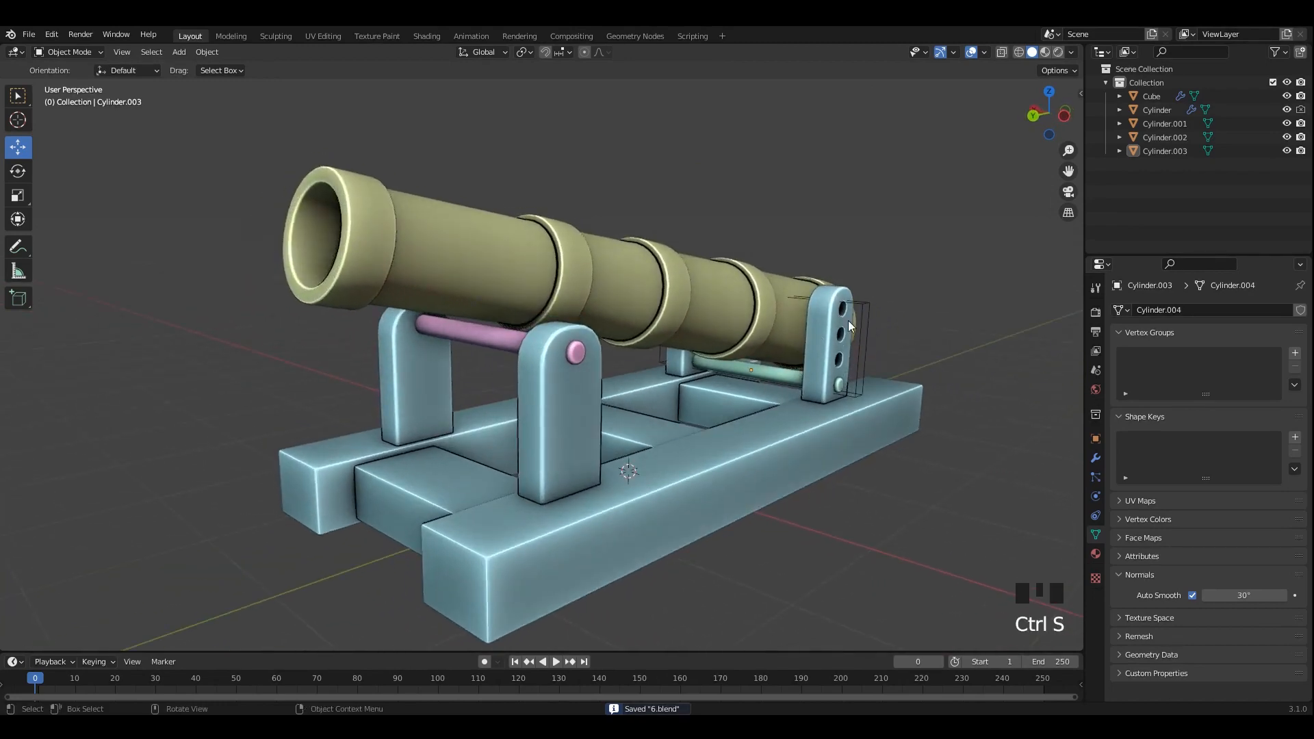